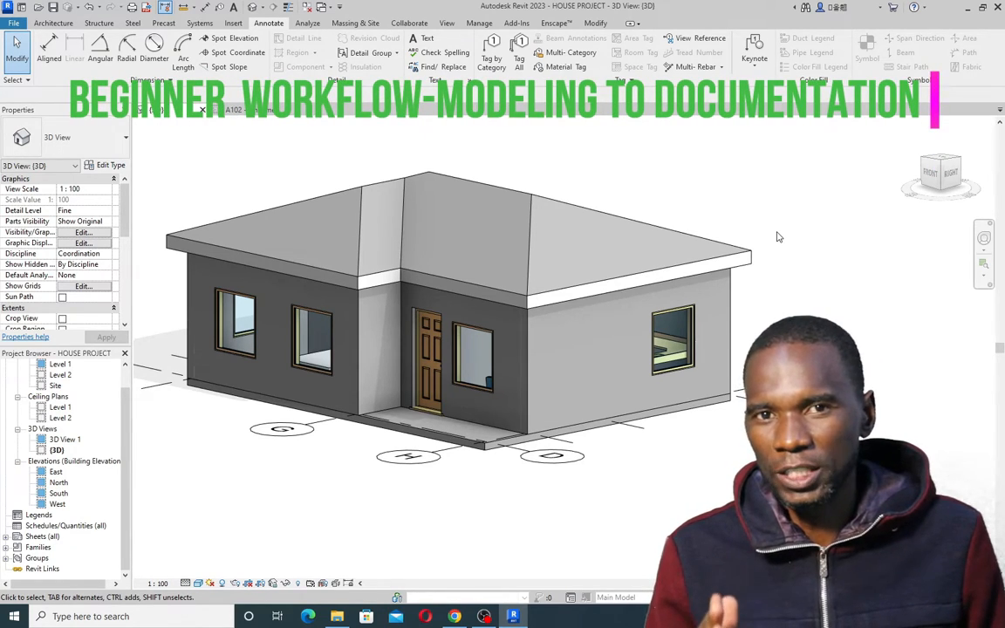
# Examine the finished house in the 3D view and its plan, elevations and perspective laid out on sheet A102
pyautogui.keyDown('shift'); pyautogui.moveTo(676, 252); pyautogui.dragTo(715, 261, button='middle'); pyautogui.keyUp('shift')
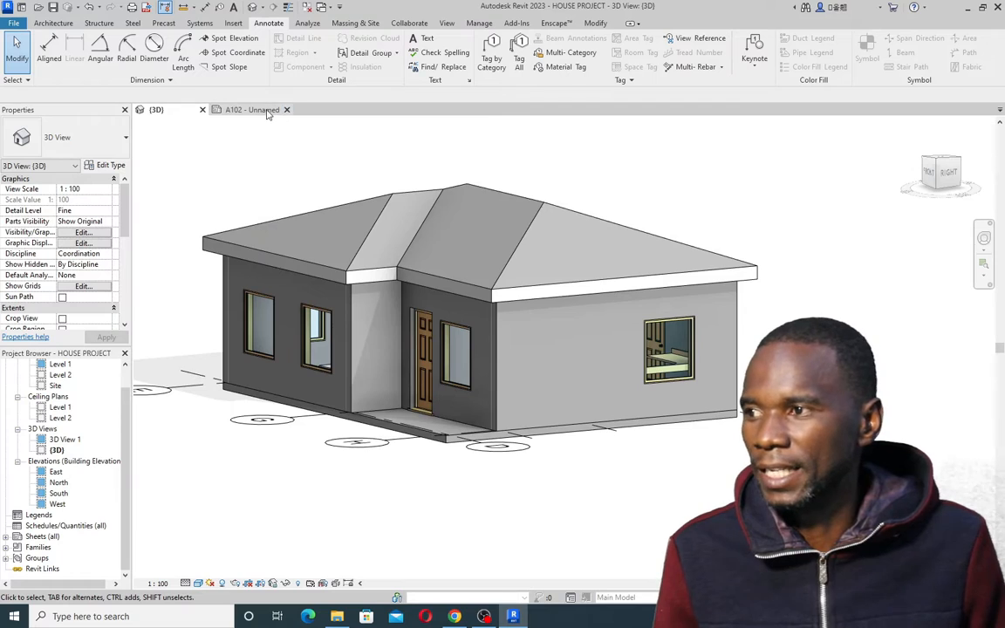
pyautogui.click(250, 109)
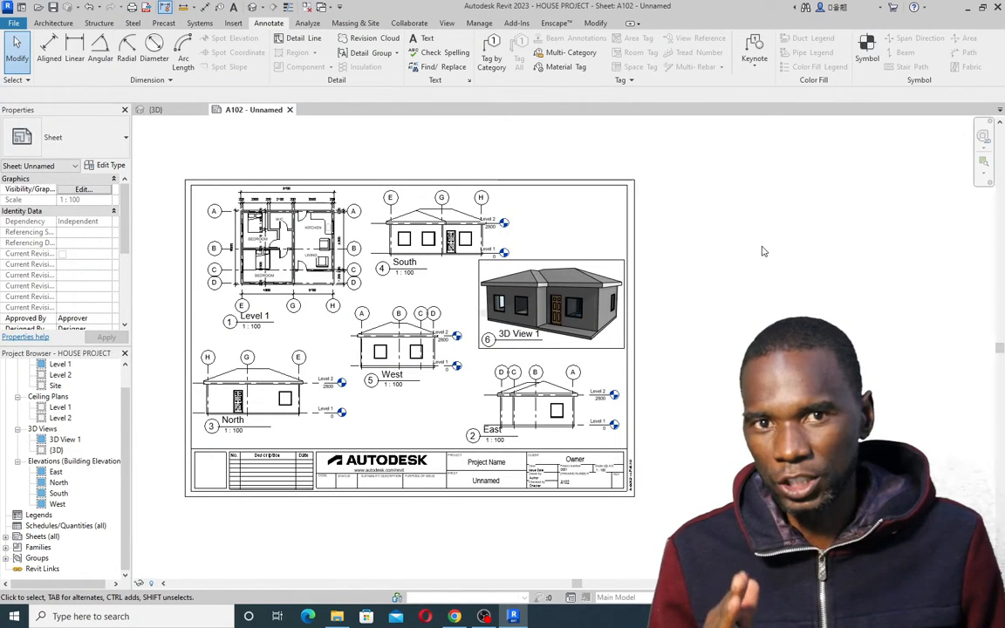
pyautogui.scroll(-2, 728, 253)
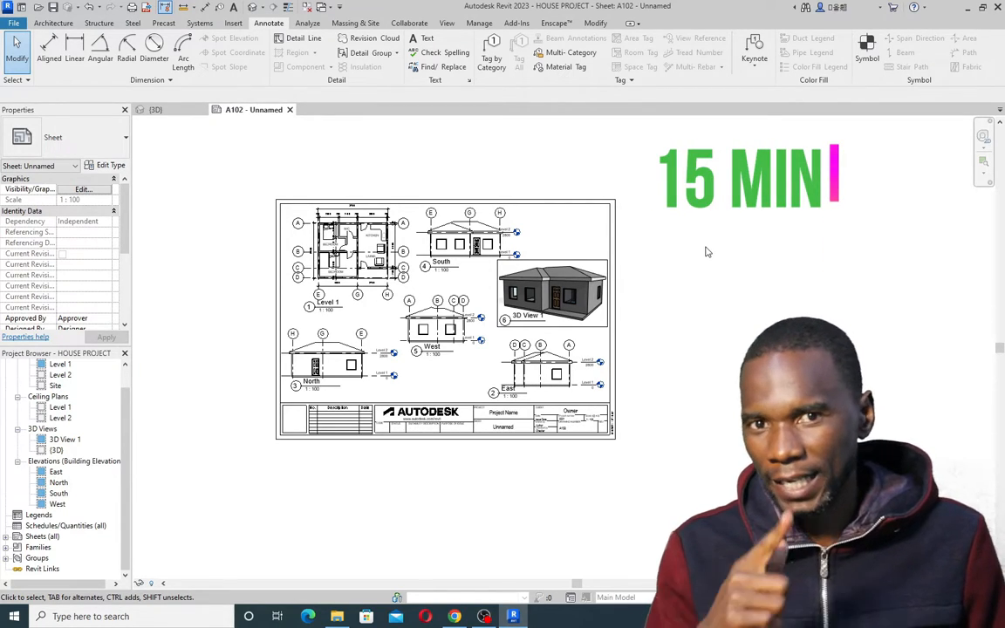
pyautogui.scroll(3, 576, 288)
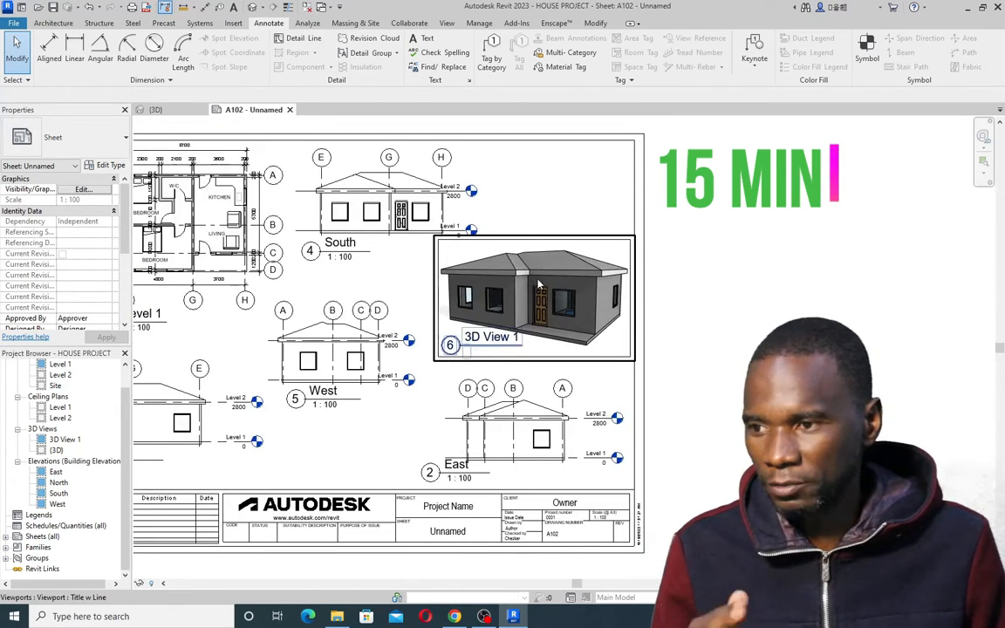
pyautogui.scroll(-4, 538, 286)
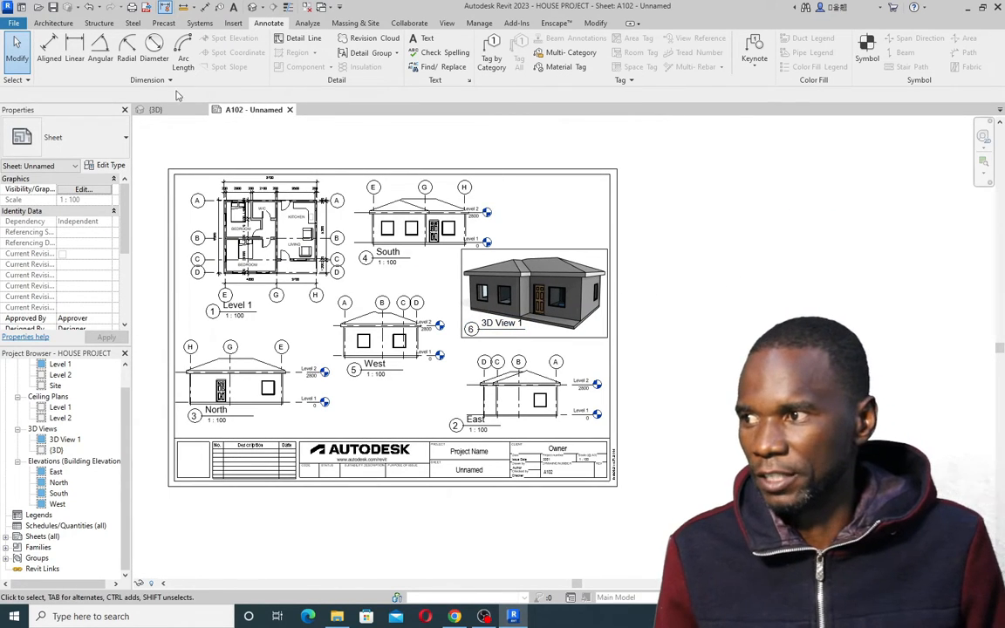
pyautogui.click(155, 110)
pyautogui.scroll(5, 513, 286)
pyautogui.scroll(-2, 513, 286)
pyautogui.keyDown('shift'); pyautogui.moveTo(663, 200); pyautogui.dragTo(718, 260, button='middle'); pyautogui.keyUp('shift')
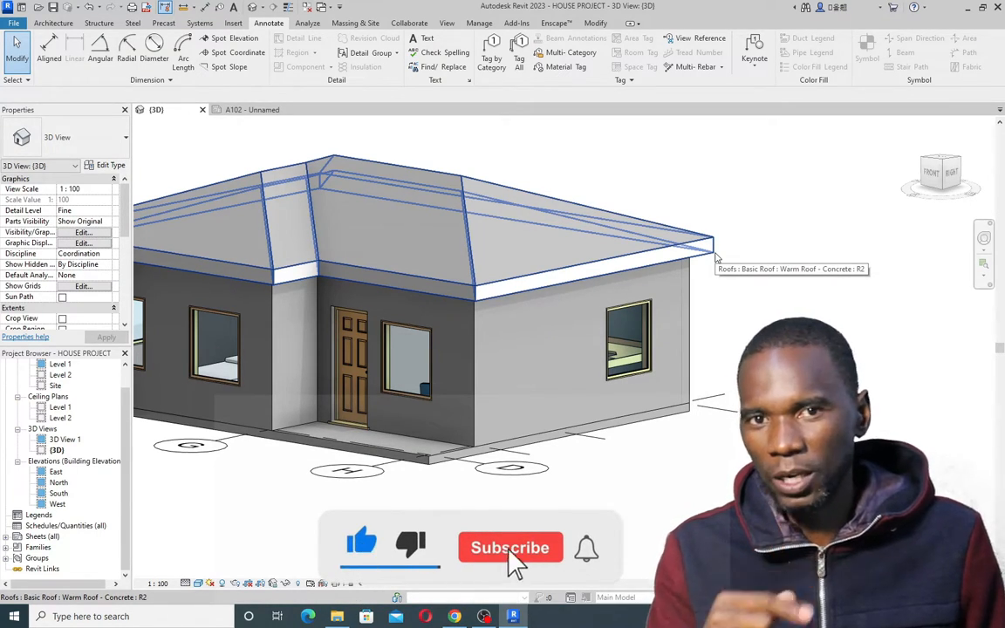
pyautogui.scroll(-2, 667, 267)
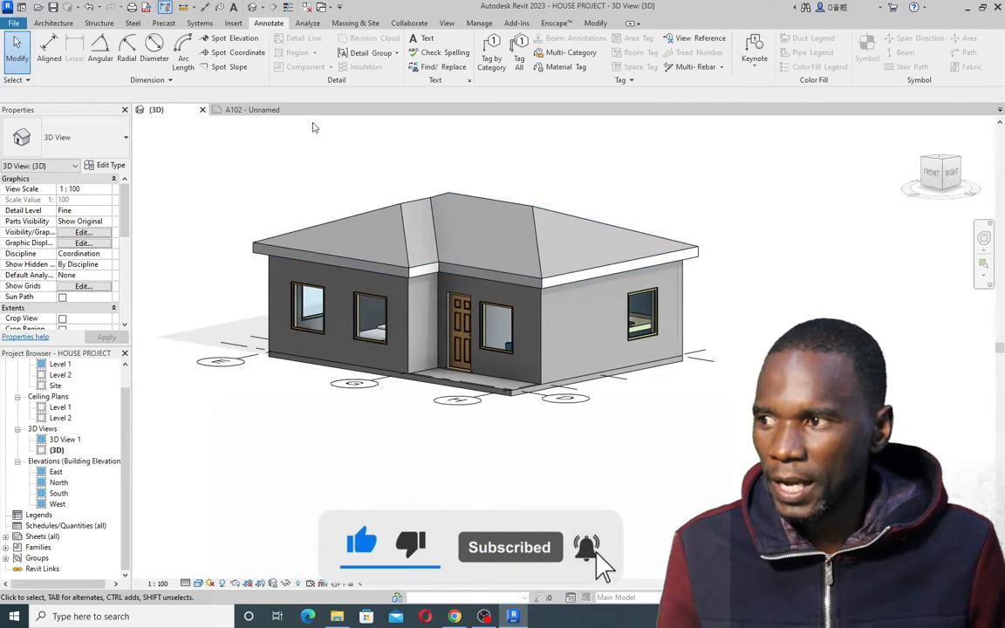
pyautogui.click(262, 110)
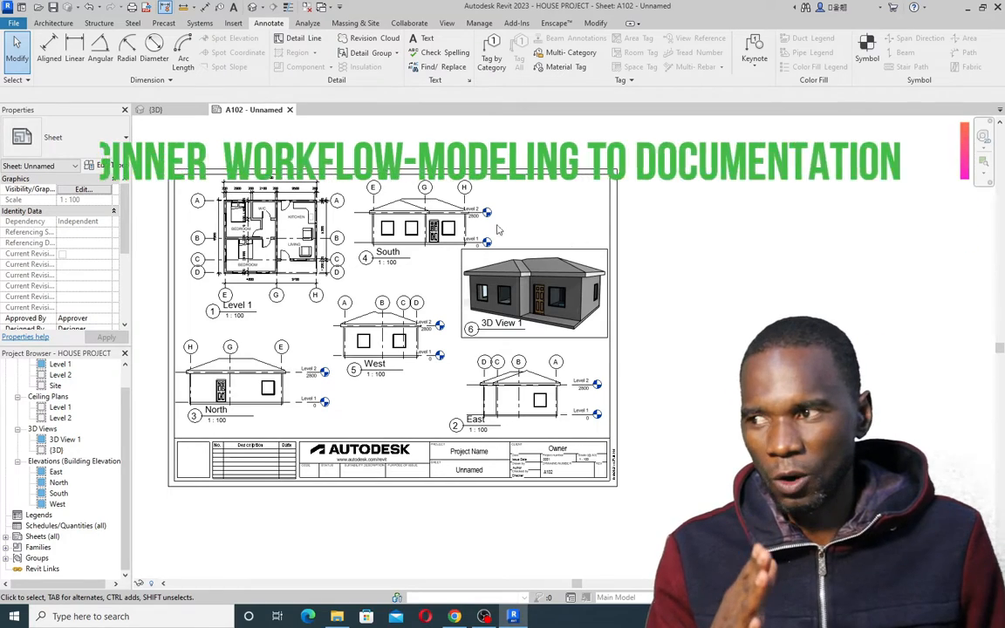
pyautogui.click(174, 112)
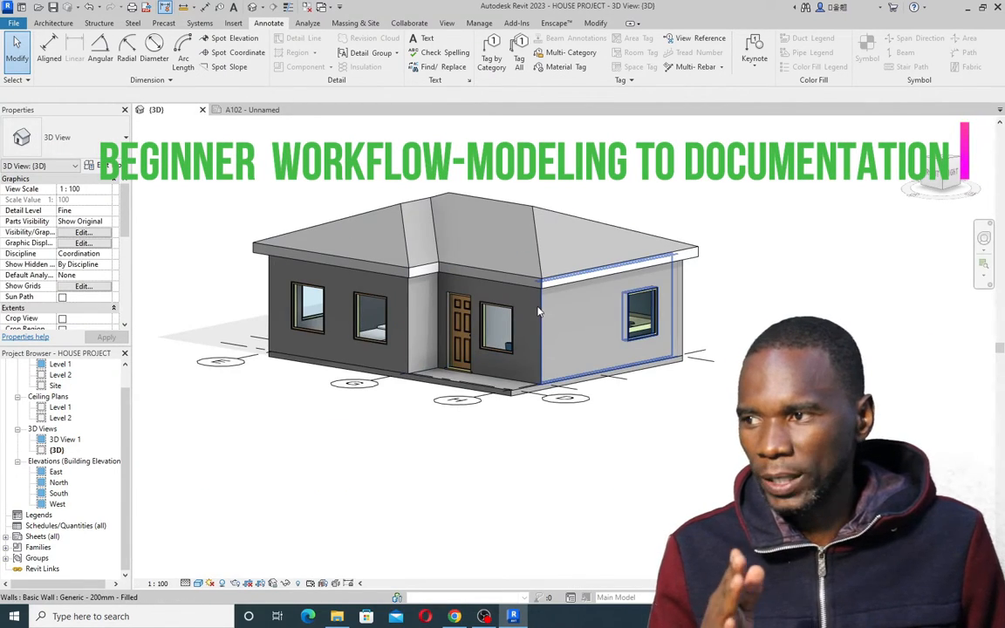
pyautogui.click(254, 110)
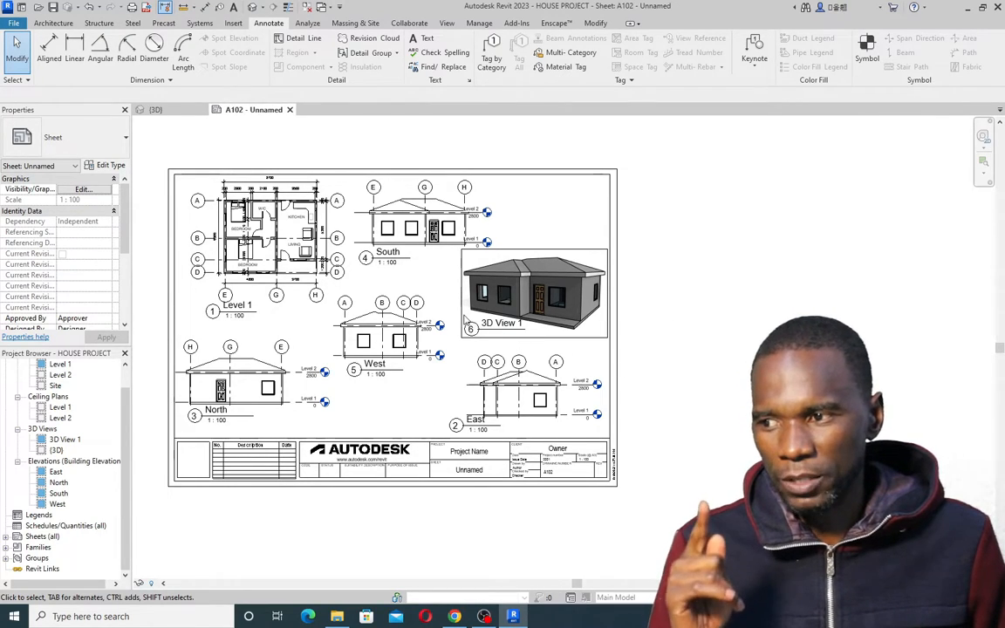
pyautogui.scroll(-1, 468, 304)
pyautogui.click(154, 110)
pyautogui.scroll(6, 565, 286)
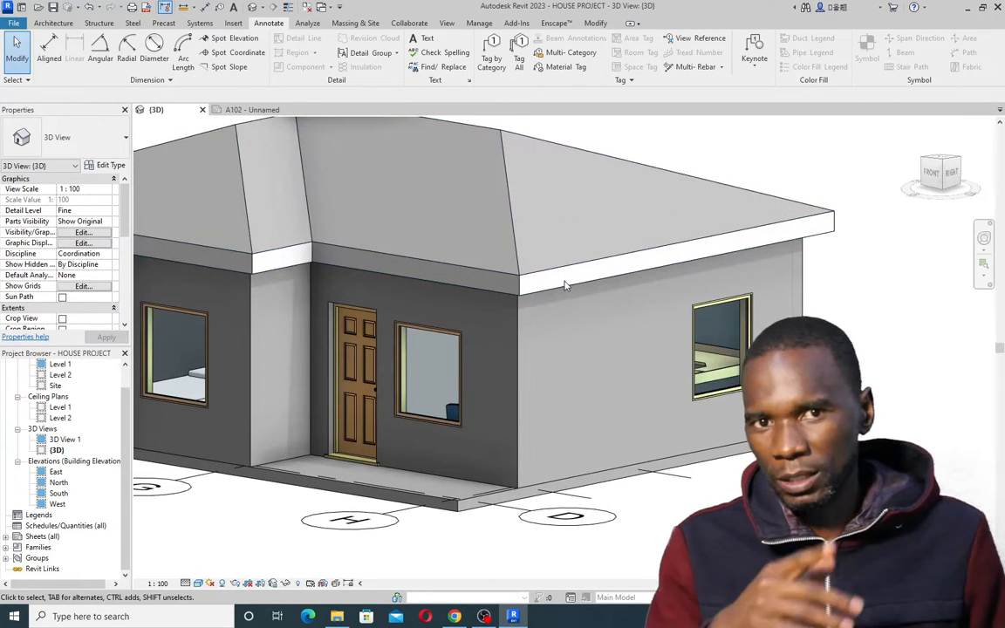
pyautogui.scroll(-2, 430, 294)
pyautogui.scroll(-1, 429, 295)
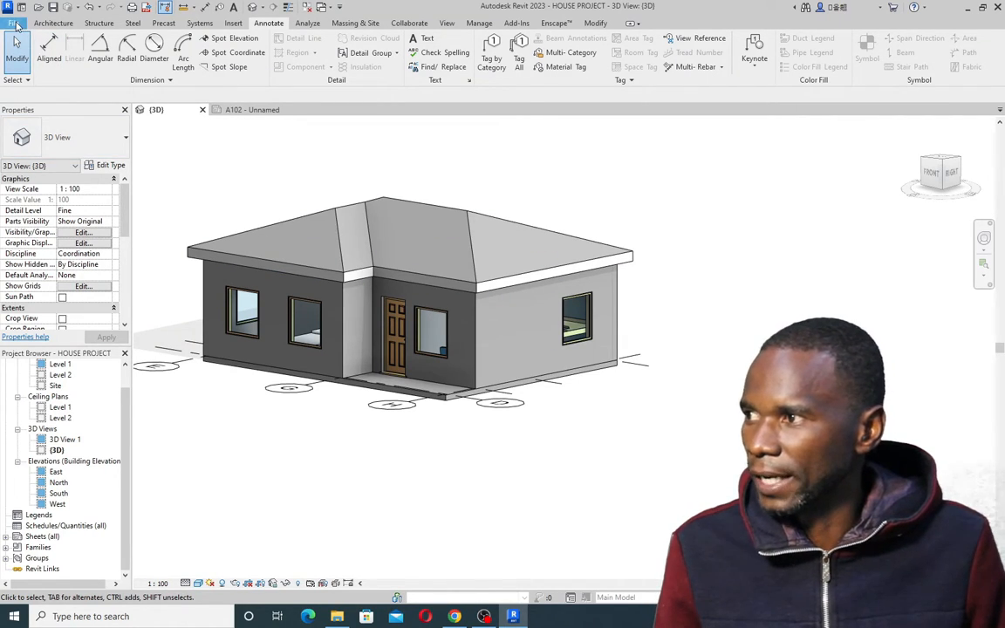
# Create a new project from the Metric-Architectural Template
pyautogui.click(13, 23)
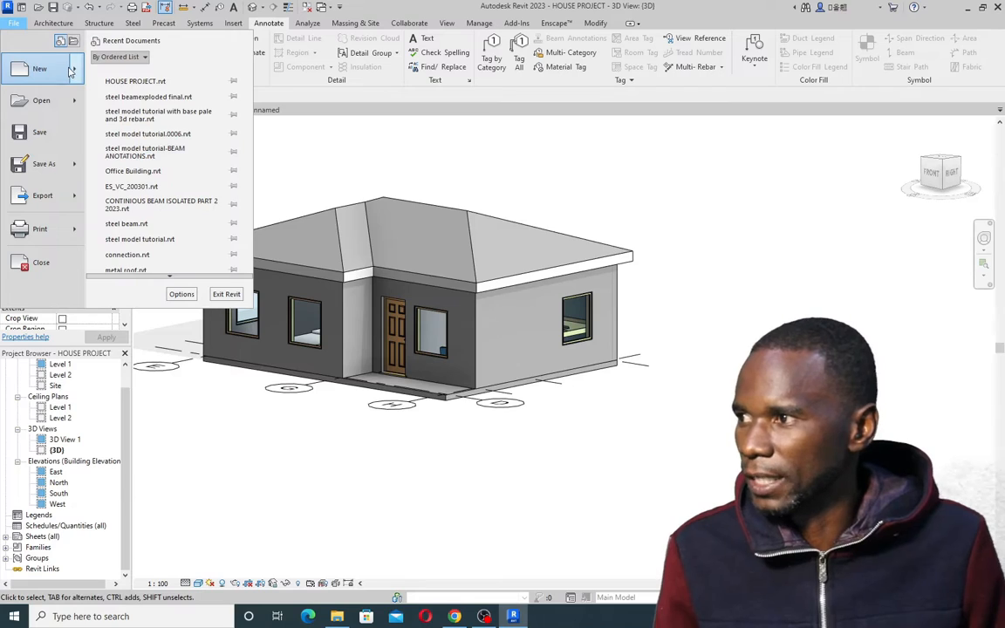
pyautogui.moveTo(64, 66)
pyautogui.click(137, 76)
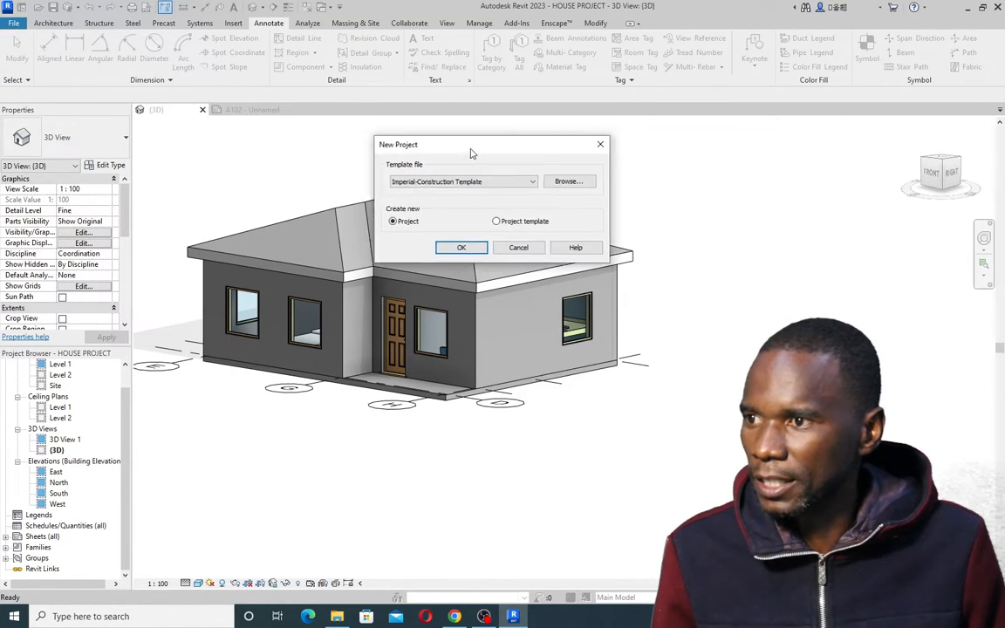
pyautogui.click(478, 123)
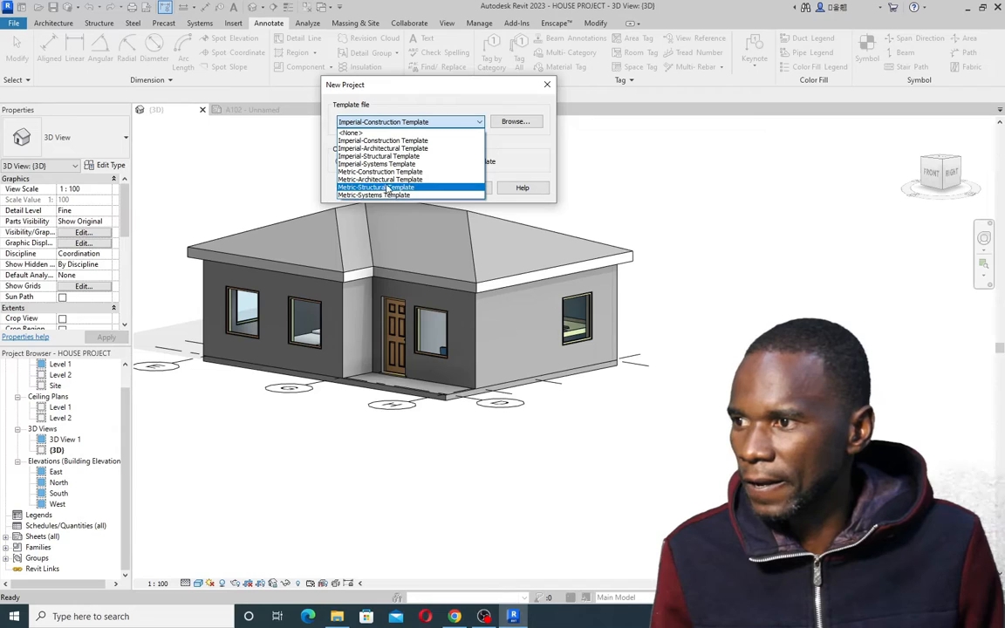
pyautogui.click(359, 179)
pyautogui.click(423, 191)
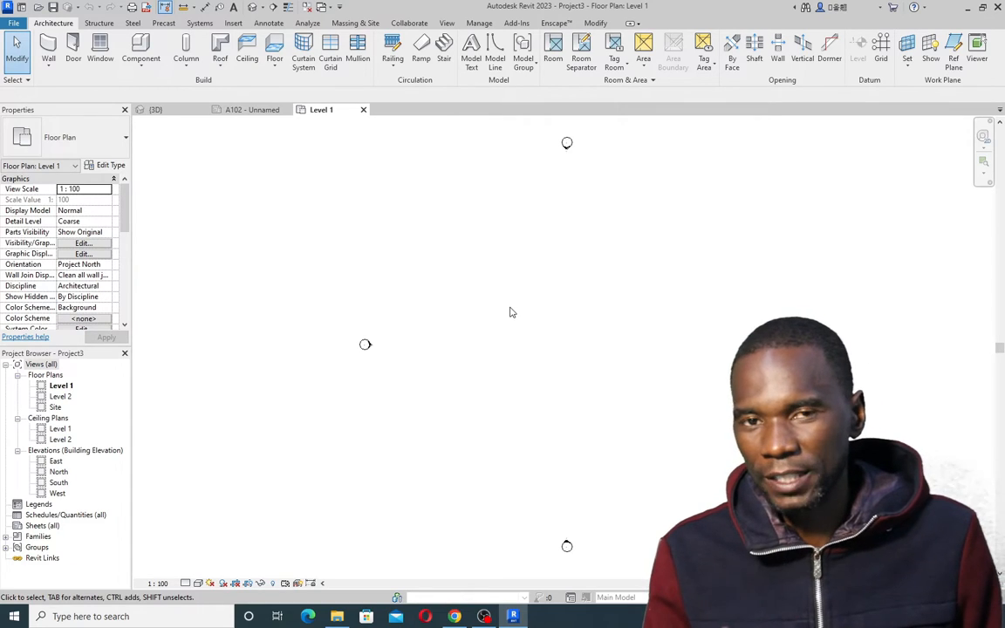
# Draw four aligned horizontal grid lines between the elevation markers on Level 1, spaced about 7, 8 and 7 m from the uppermost down
pyautogui.scroll(-2, 412, 301)
pyautogui.scroll(3, 494, 316)
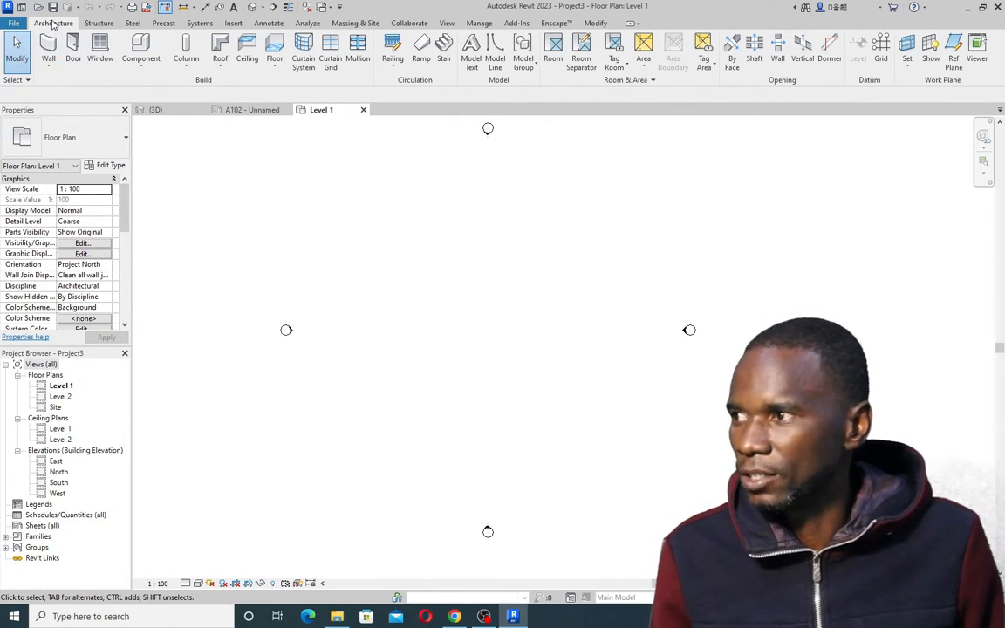
pyautogui.click(880, 50)
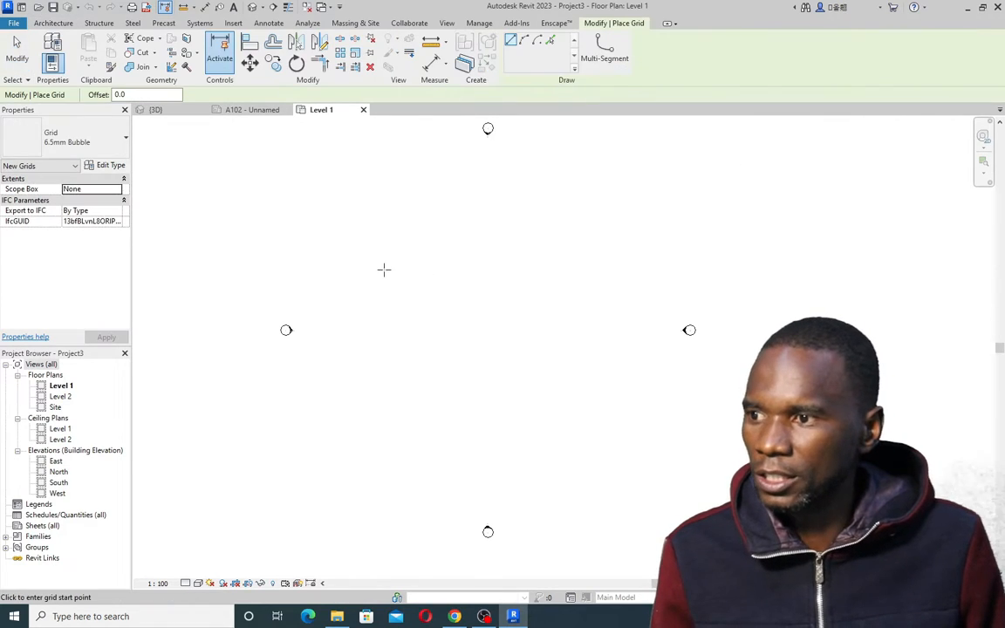
pyautogui.click(360, 236)
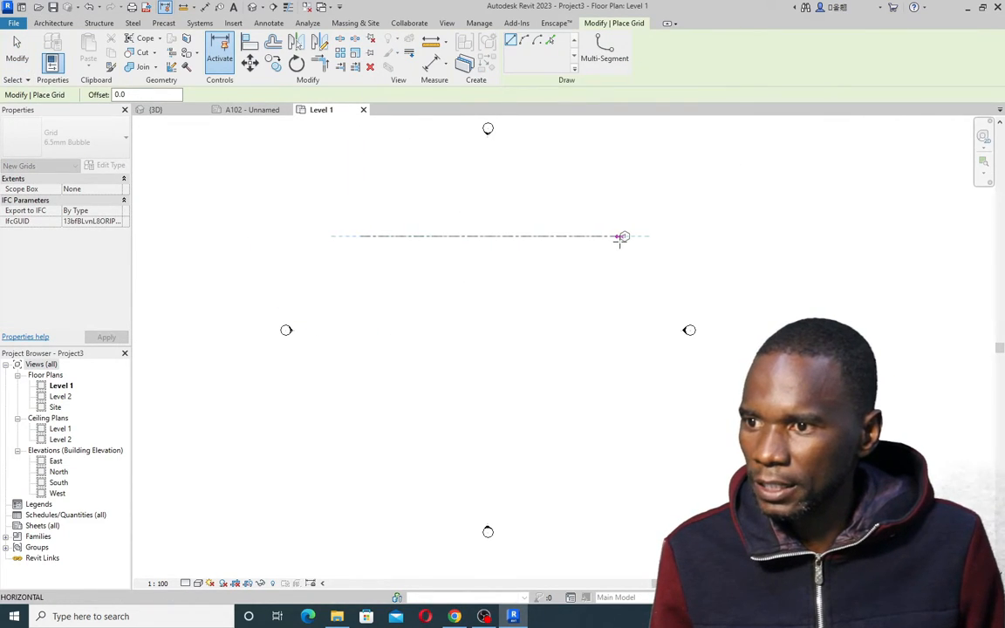
pyautogui.click(620, 236)
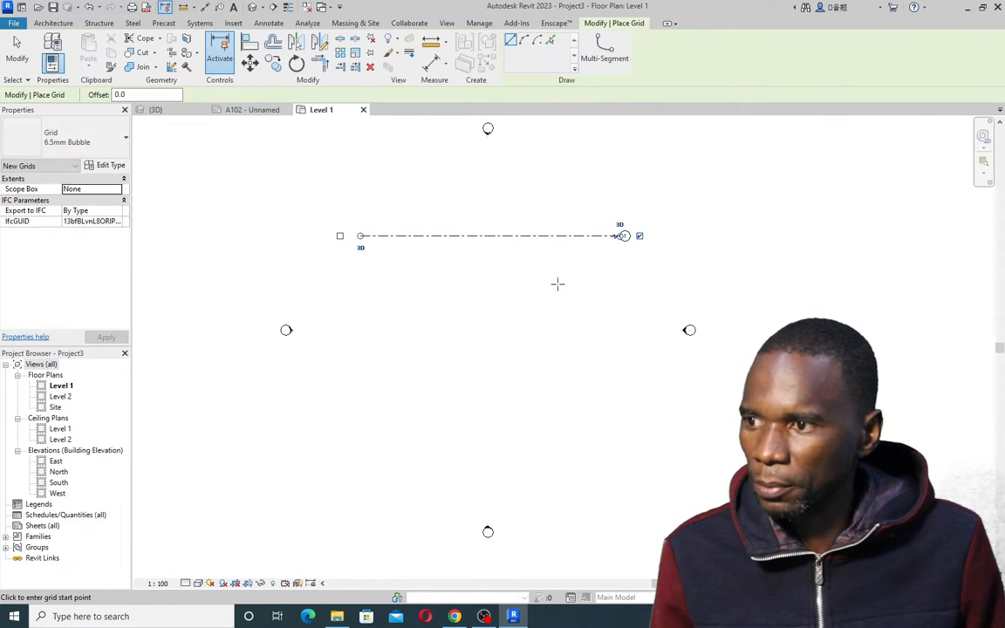
pyautogui.click(361, 291)
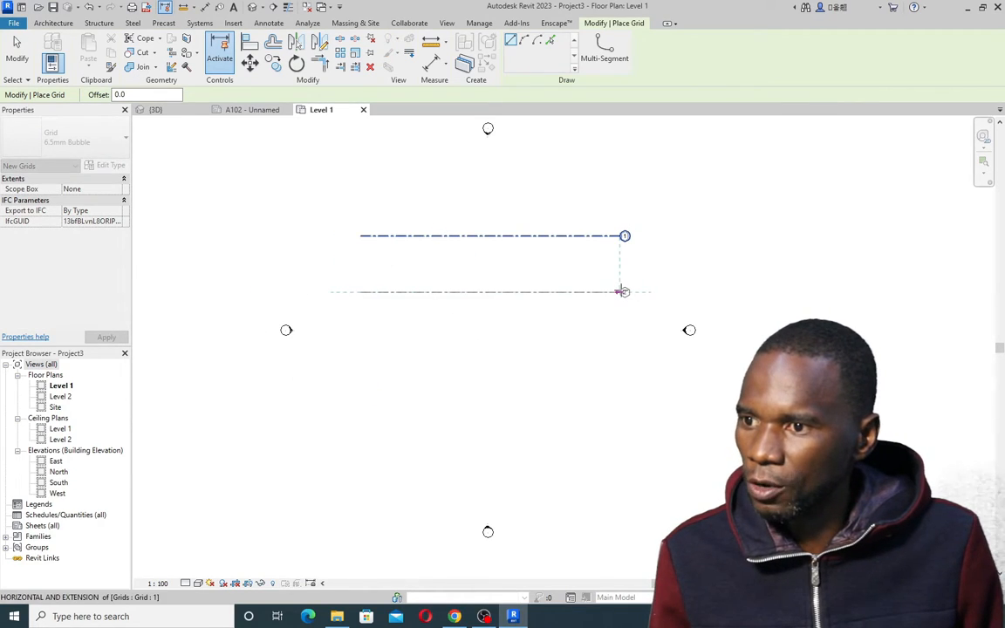
pyautogui.click(622, 291)
pyautogui.click(361, 357)
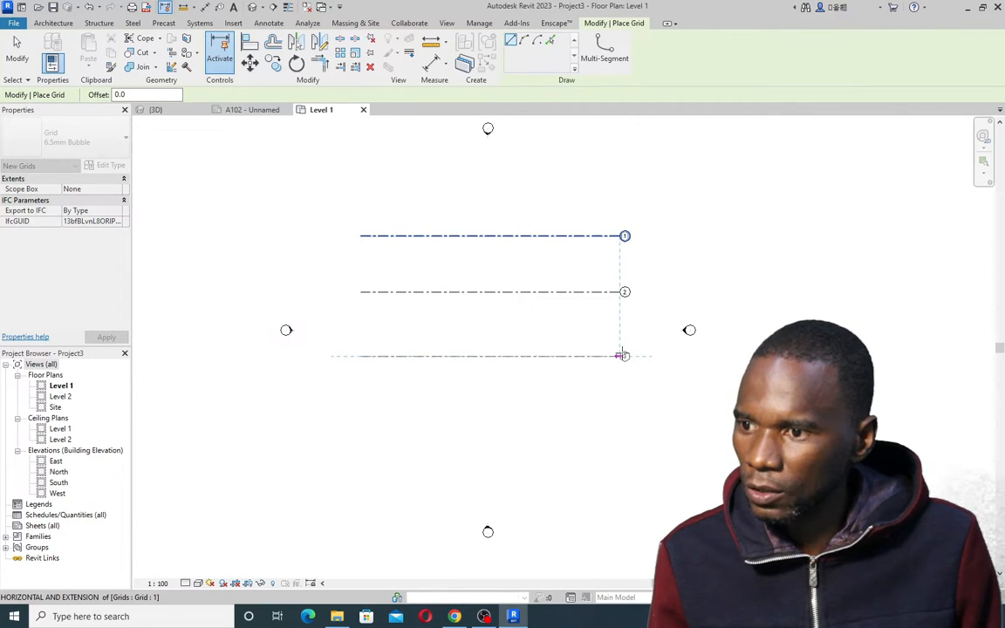
pyautogui.click(621, 356)
pyautogui.click(360, 411)
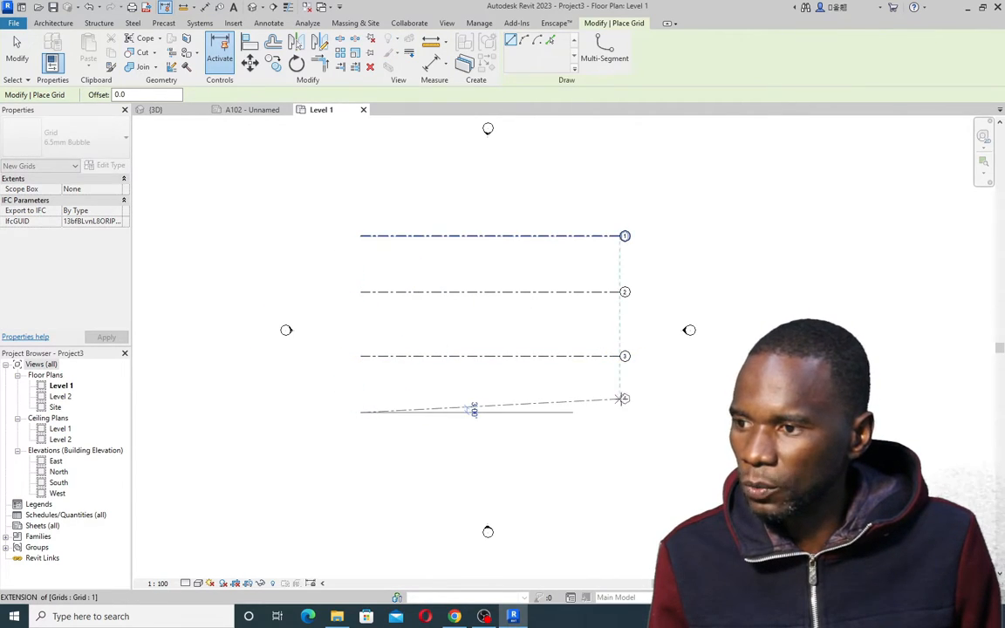
pyautogui.click(620, 411)
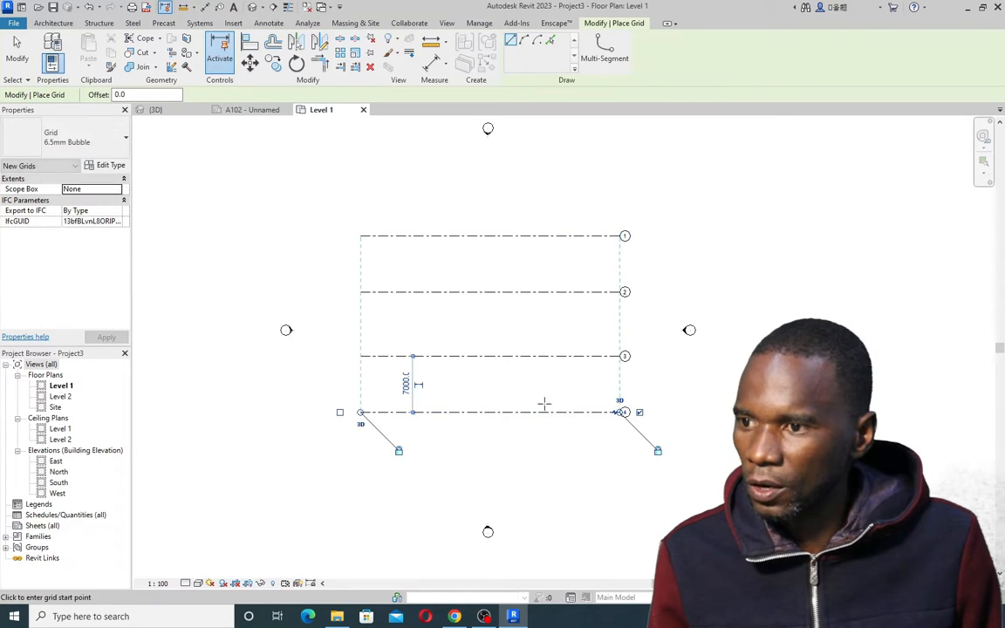
pyautogui.click(17, 48)
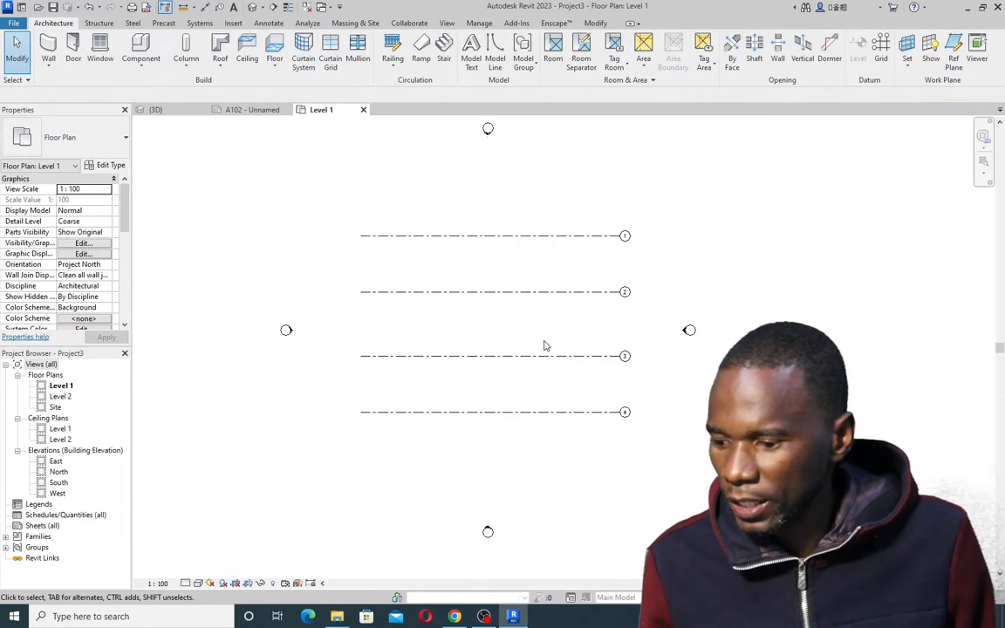
# Set the distance between grid 1 and grid 2 to 3.5 m by moving grid 2
pyautogui.click(542, 293)
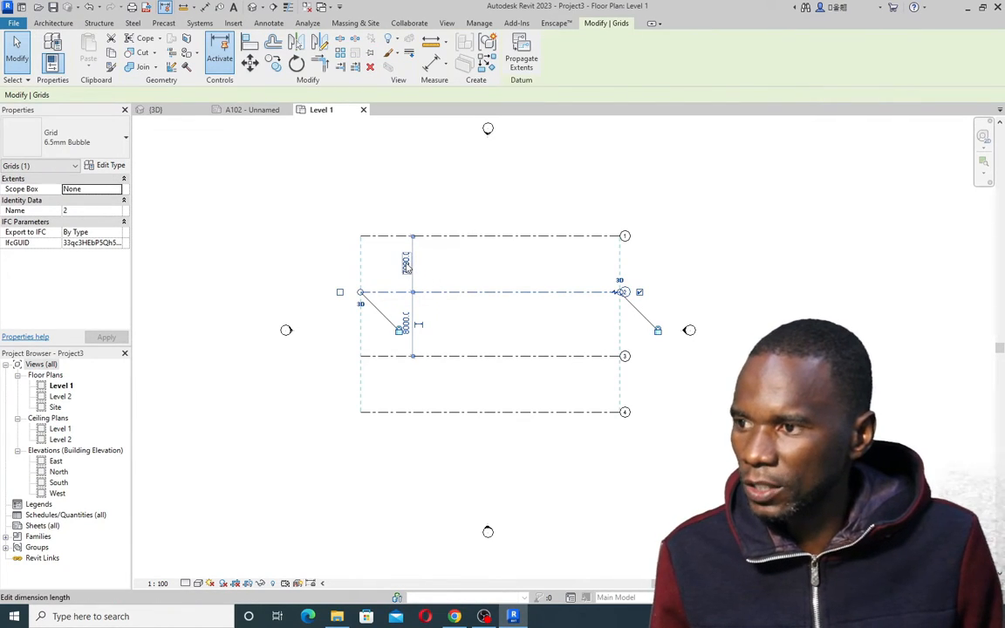
pyautogui.click(404, 263)
pyautogui.write('3.5')
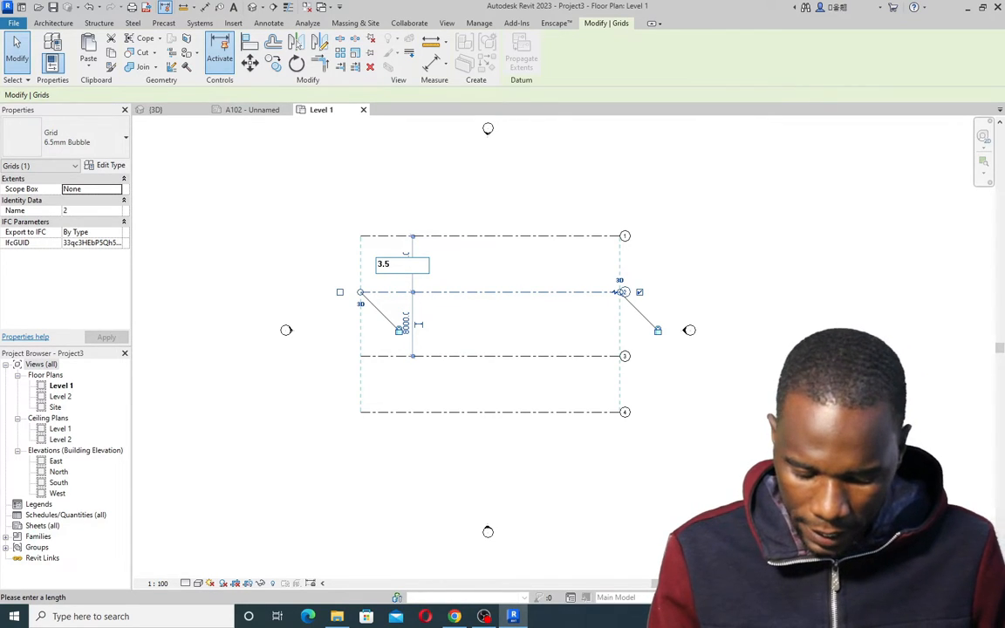
pyautogui.write('M')
pyautogui.press('Return')
pyautogui.click(479, 303)
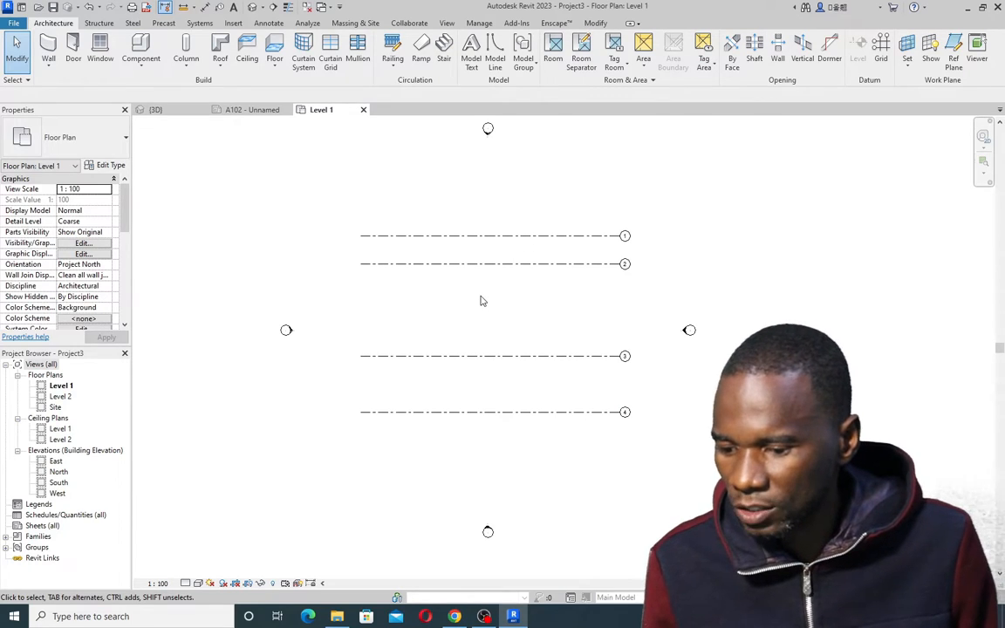
# Reference grid 3's temporary dimension to grid 1 instead of grid 2 and set that distance to 5.8 m
pyautogui.click(503, 356)
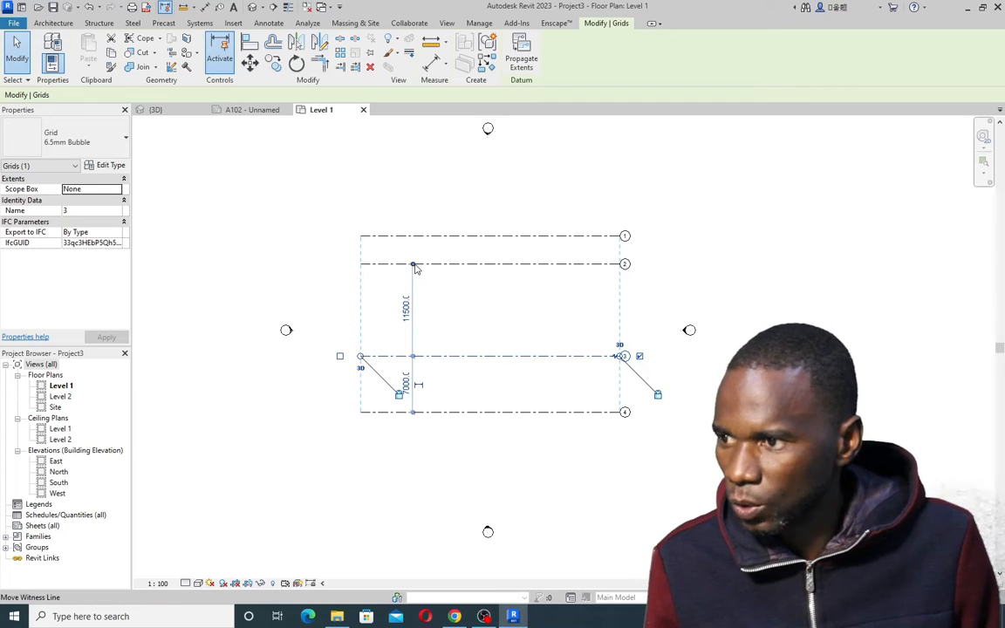
pyautogui.moveTo(412, 264); pyautogui.dragTo(412, 235)
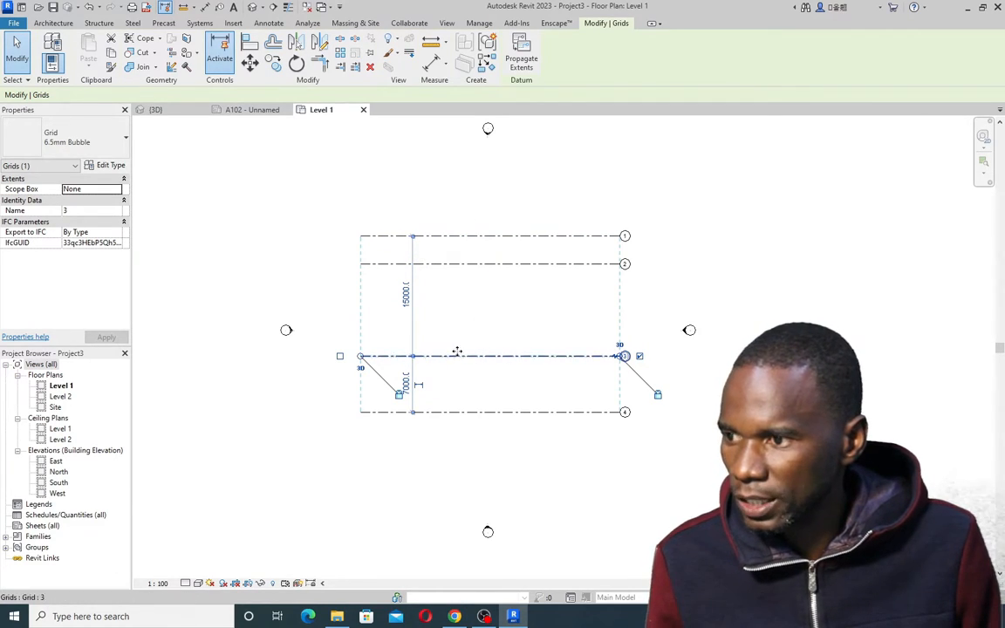
pyautogui.click(405, 297)
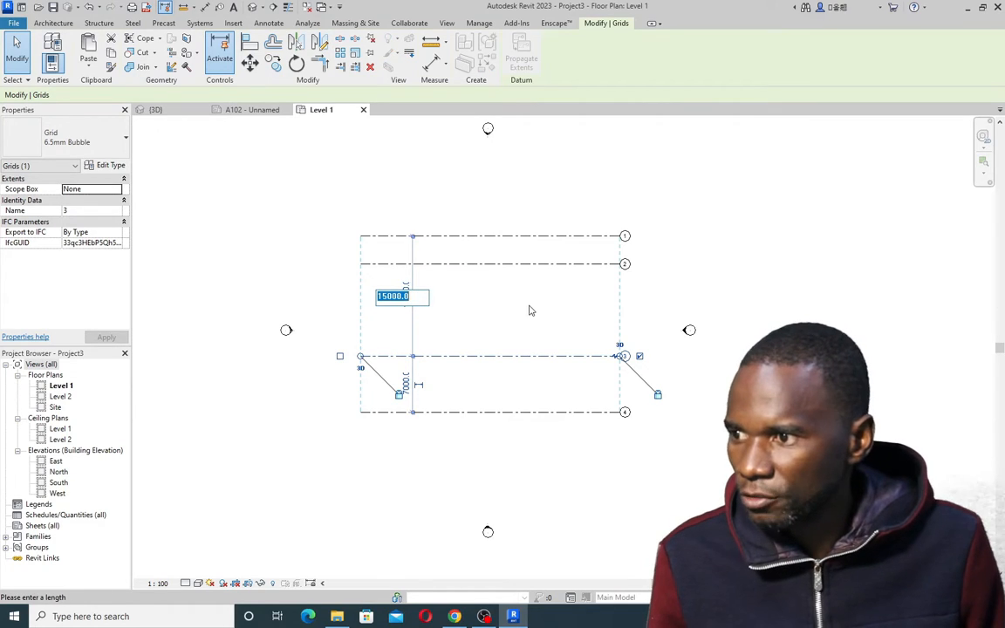
pyautogui.write('5.8M')
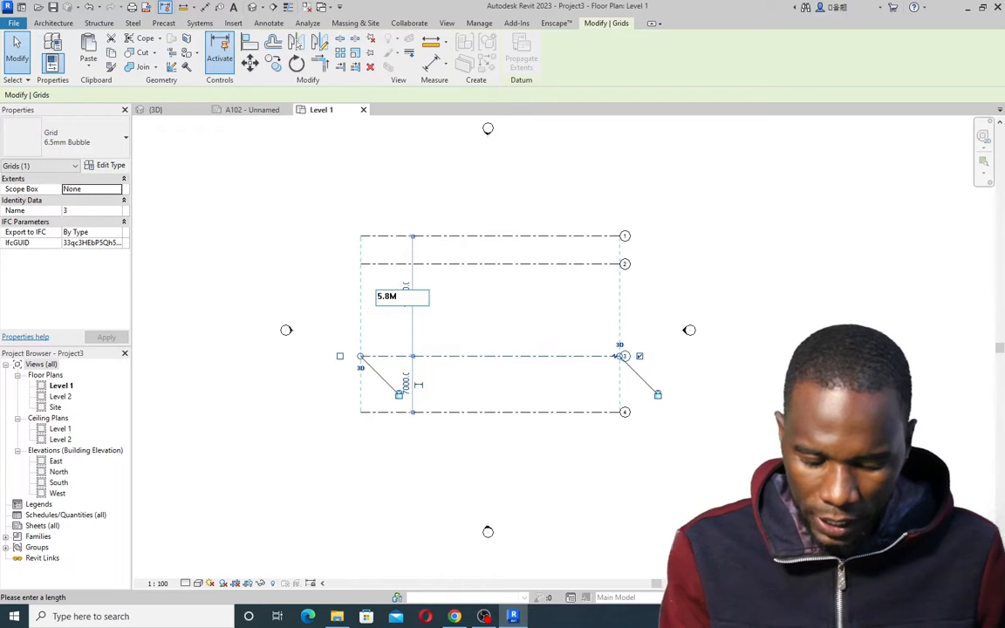
pyautogui.press('Return')
pyautogui.scroll(3, 408, 255)
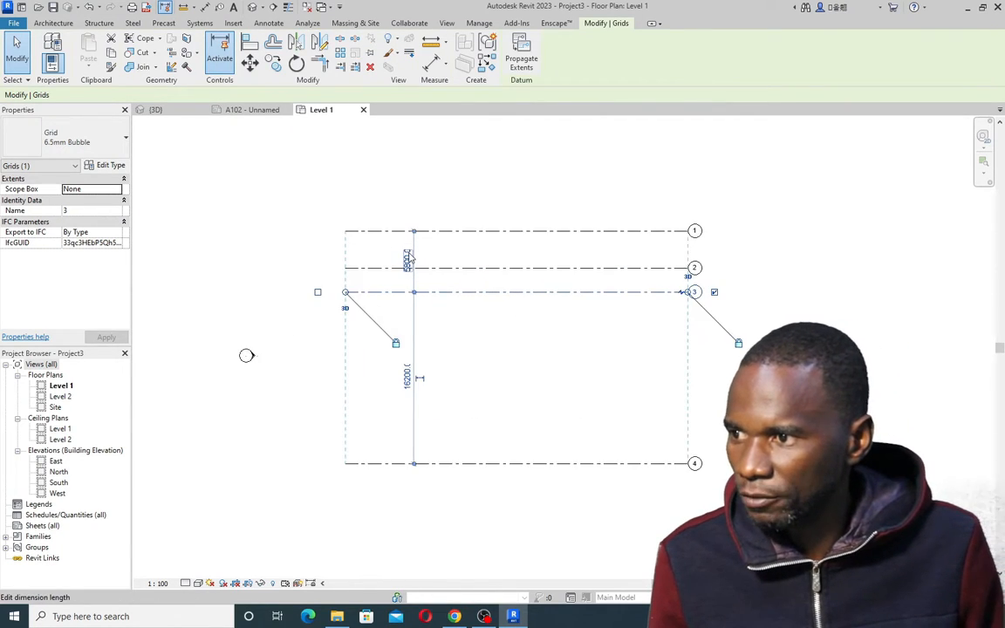
pyautogui.scroll(-2, 457, 301)
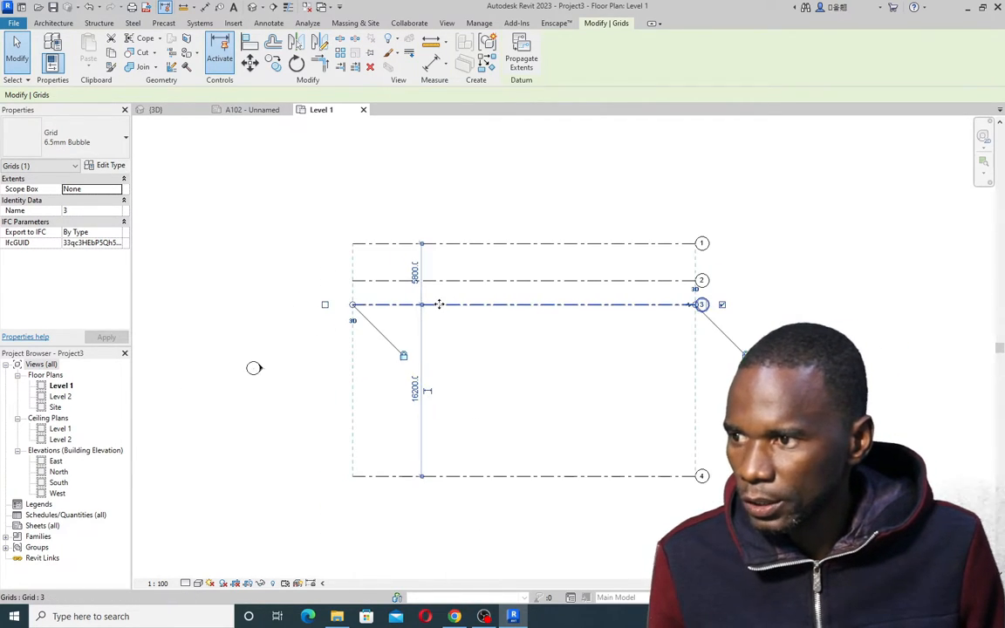
pyautogui.click(499, 351)
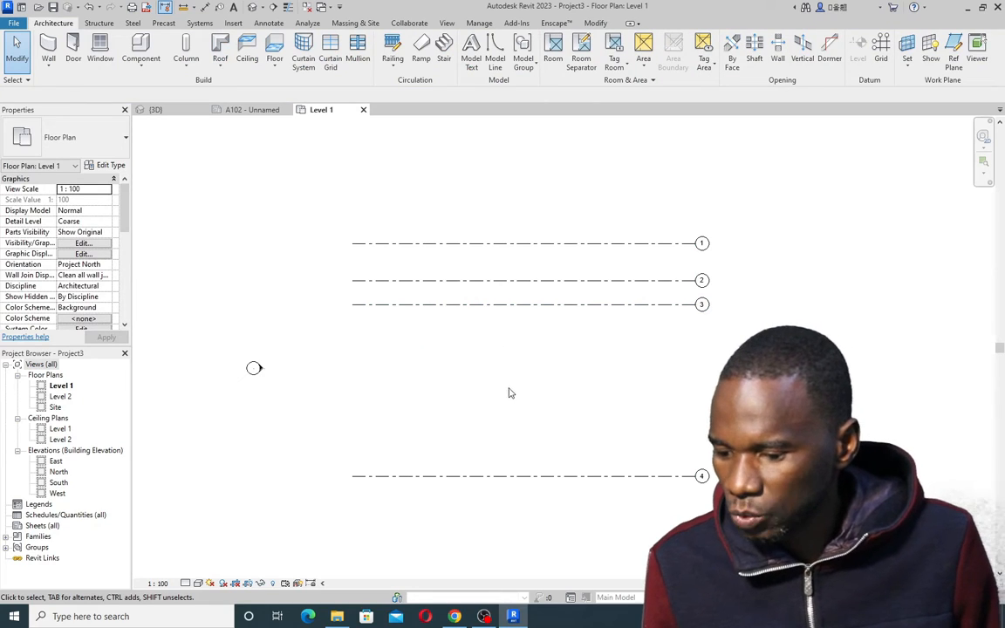
# Set the distance between grid 3 and grid 4 to 1.2 m by moving grid 4
pyautogui.click(521, 477)
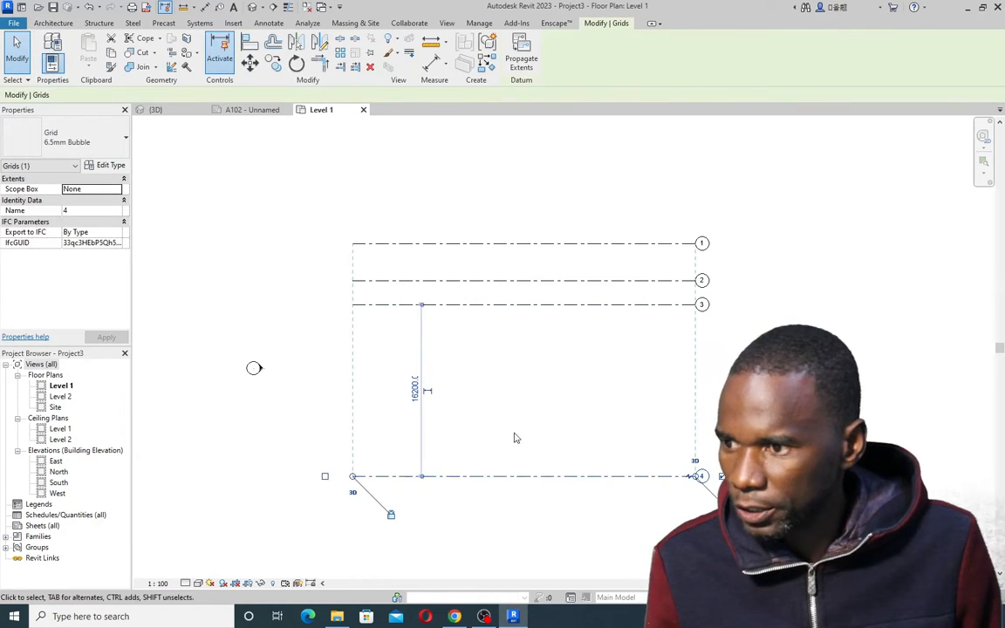
pyautogui.click(415, 390)
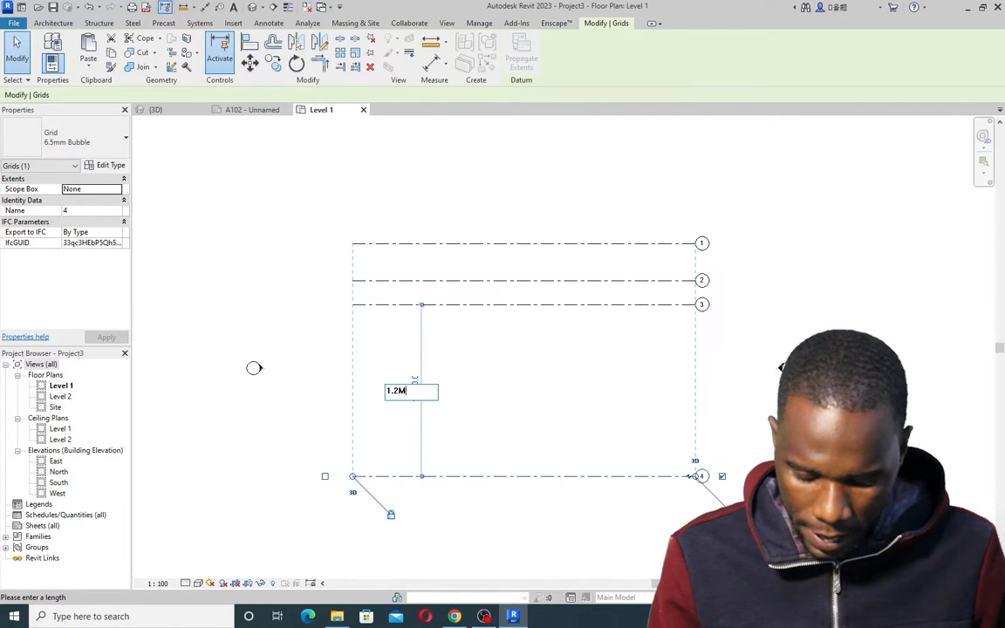
pyautogui.press('Return')
pyautogui.click(548, 357)
pyautogui.scroll(5, 535, 301)
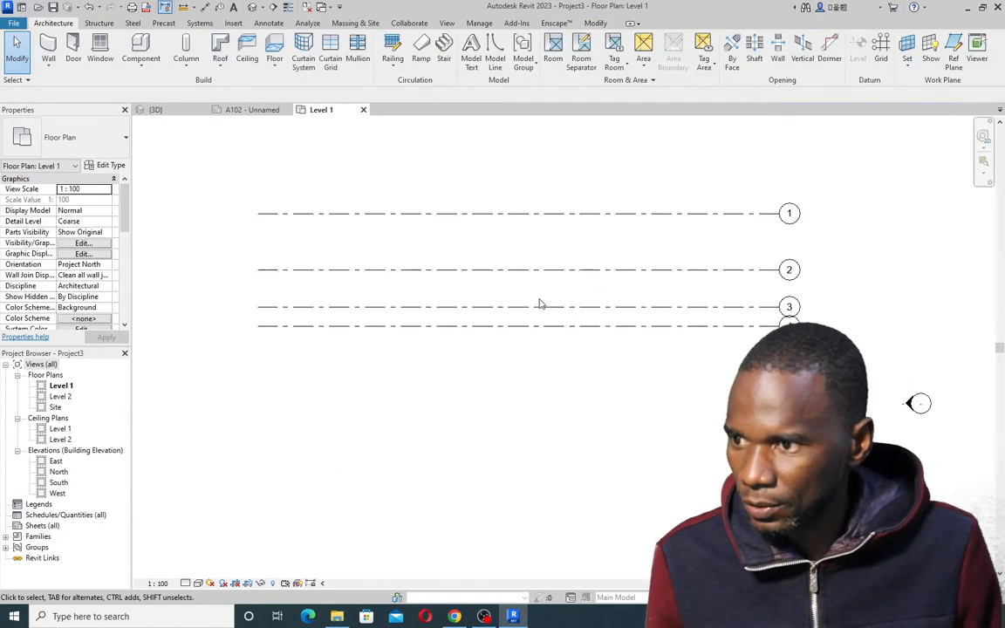
pyautogui.scroll(-3, 443, 298)
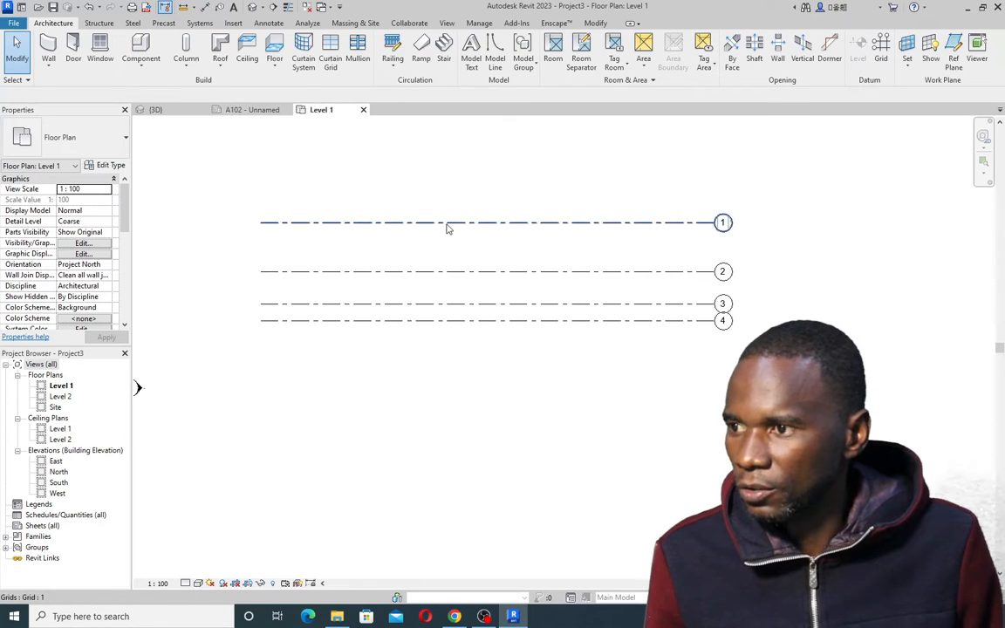
# Draw one vertical grid line across all four horizontal grids, starting above grid 1 and ending just below grid 4
pyautogui.click(450, 230)
pyautogui.rightClick(427, 185)
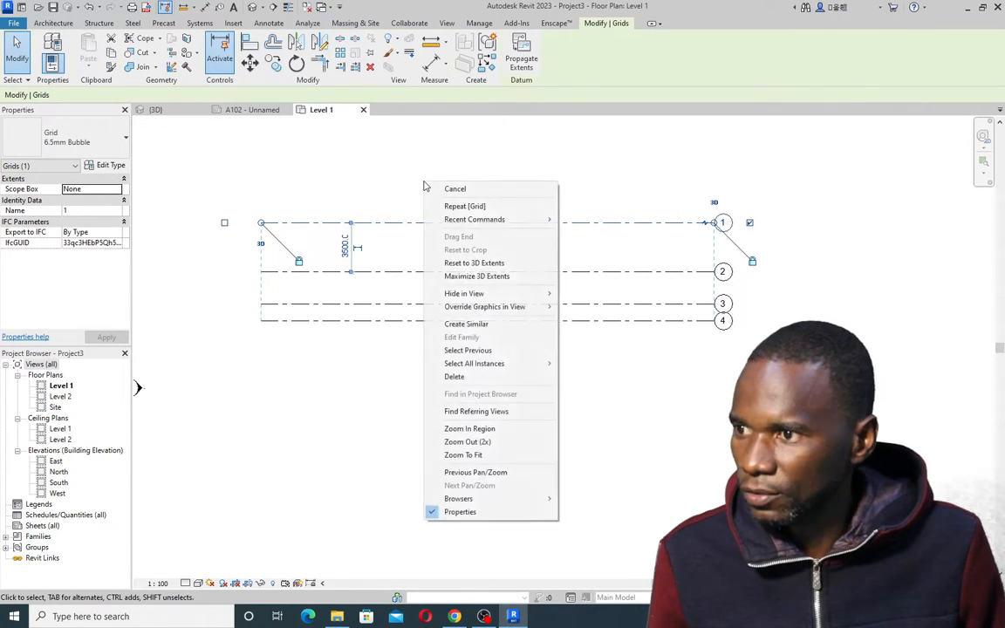
pyautogui.click(462, 328)
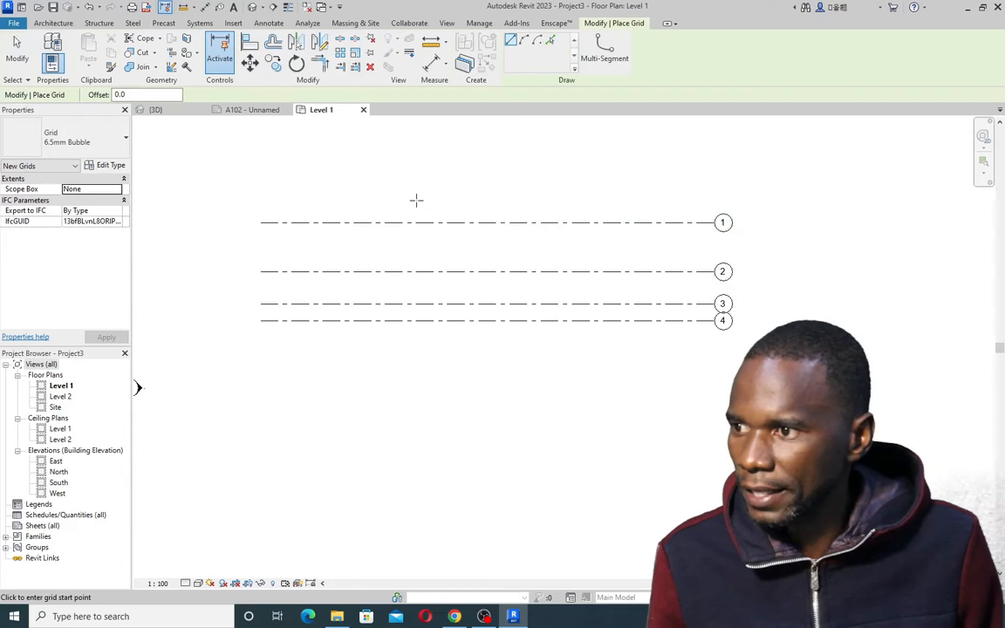
pyautogui.click(415, 194)
pyautogui.click(416, 342)
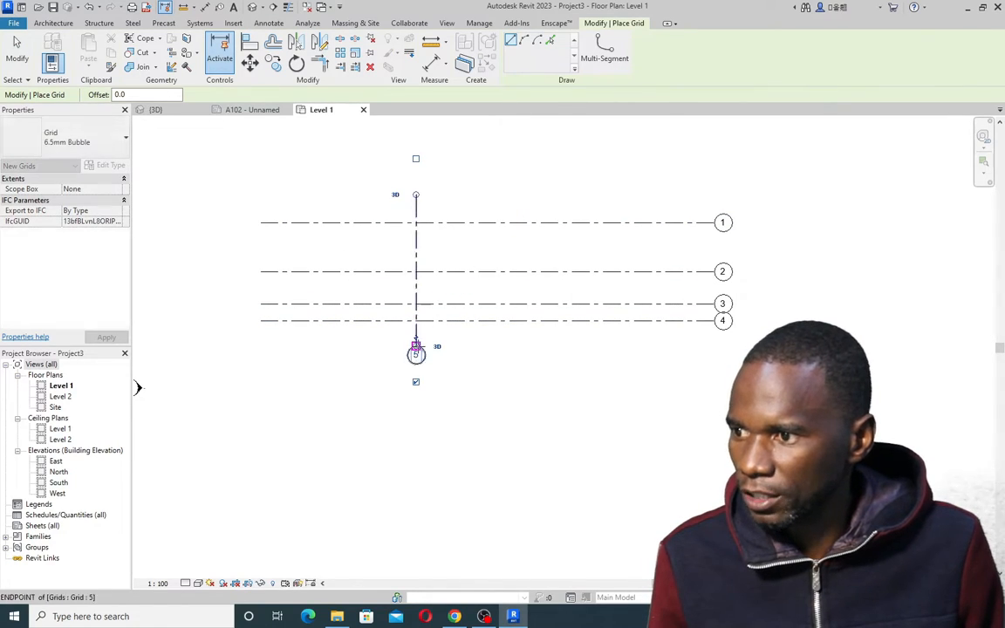
pyautogui.click(18, 51)
# Rename the vertical grid line as A
pyautogui.scroll(2, 386, 299)
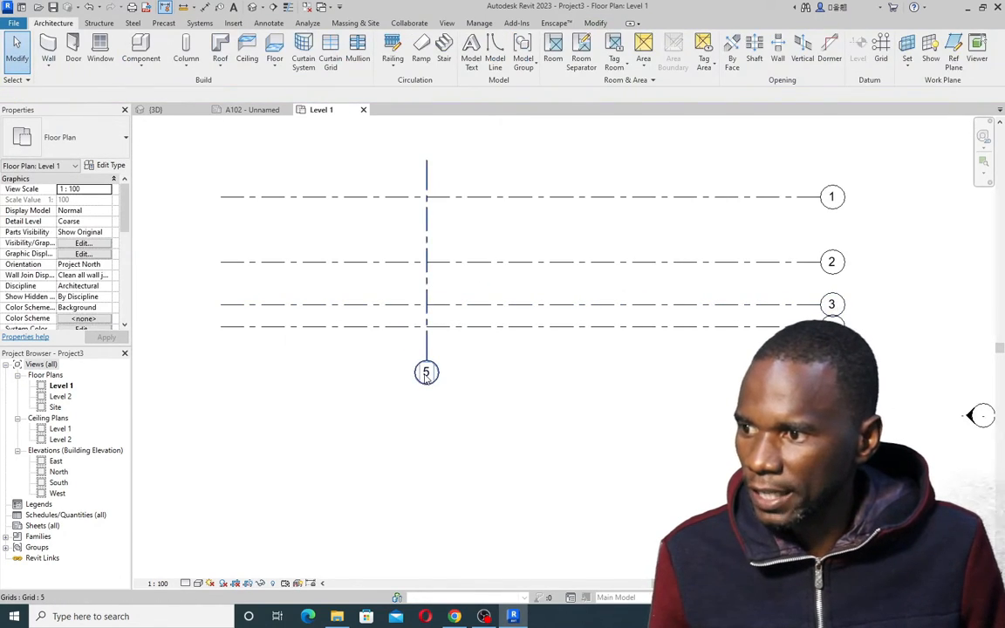
pyautogui.doubleClick(427, 374)
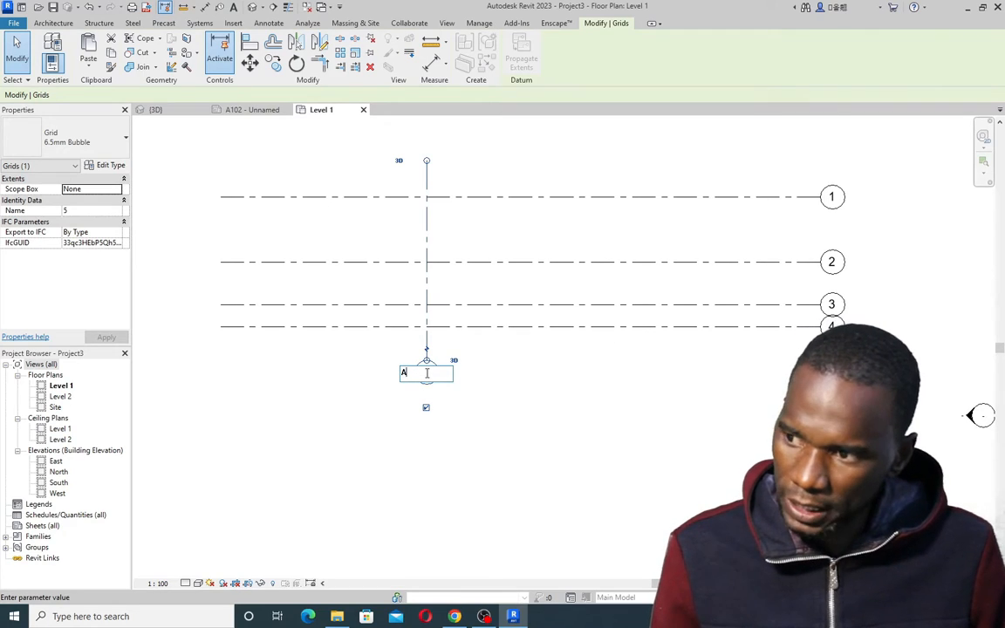
pyautogui.write('A')
pyautogui.press('Return')
pyautogui.press('Escape')
pyautogui.scroll(-1, 332, 244)
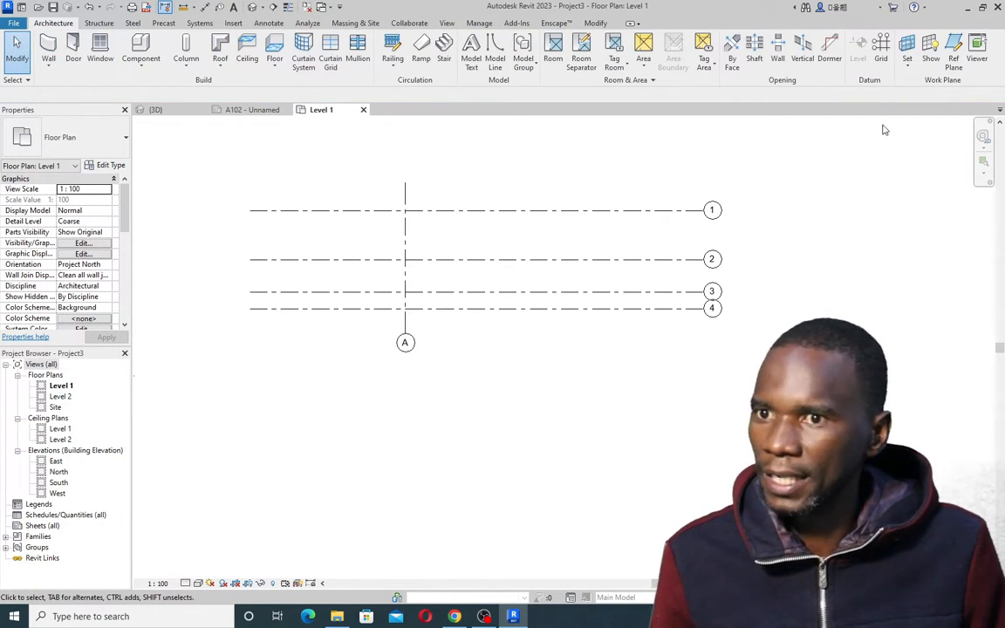
# Draw two more vertical grid lines aligned with grid A, spaced about 4.2 m and 5.9 m towards the east
pyautogui.click(880, 49)
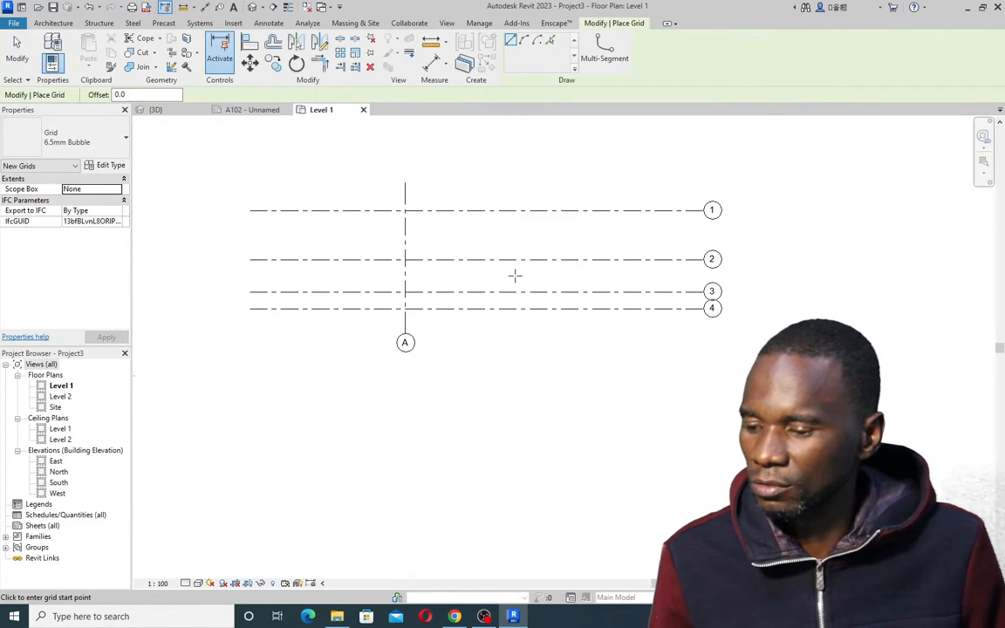
pyautogui.click(464, 182)
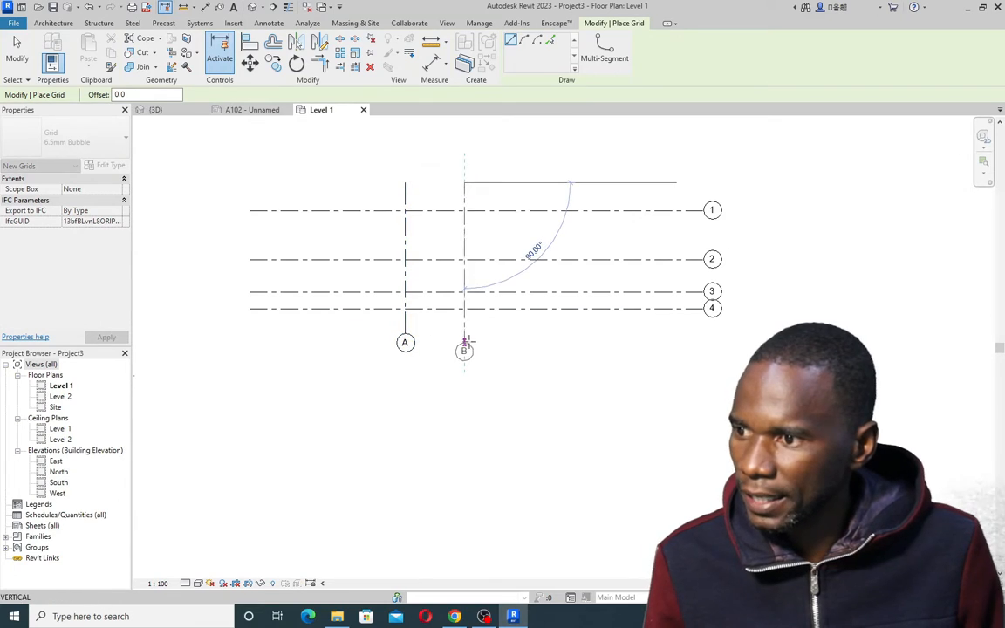
pyautogui.click(464, 183)
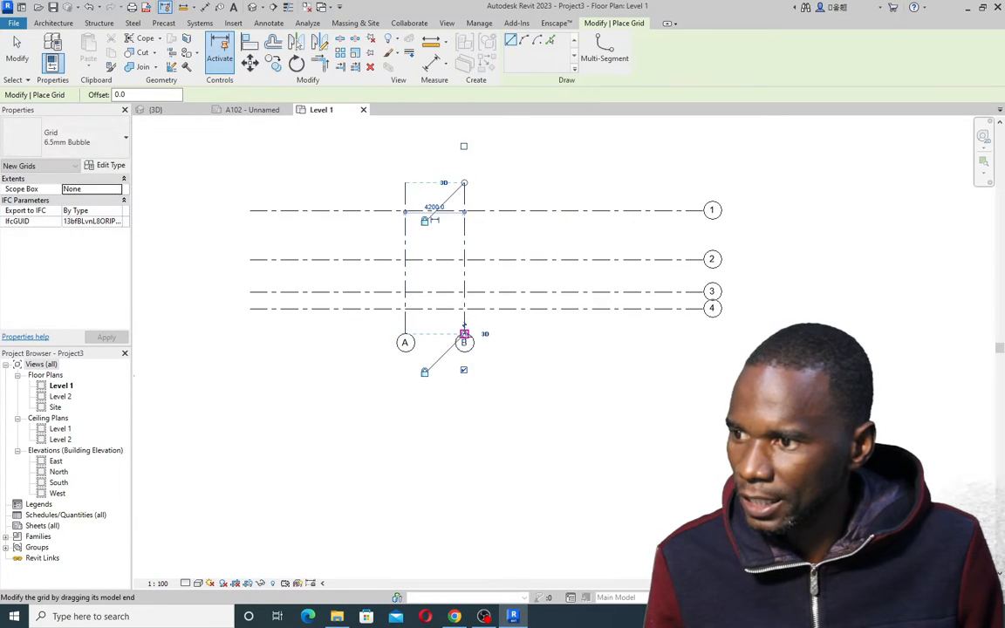
pyautogui.click(547, 183)
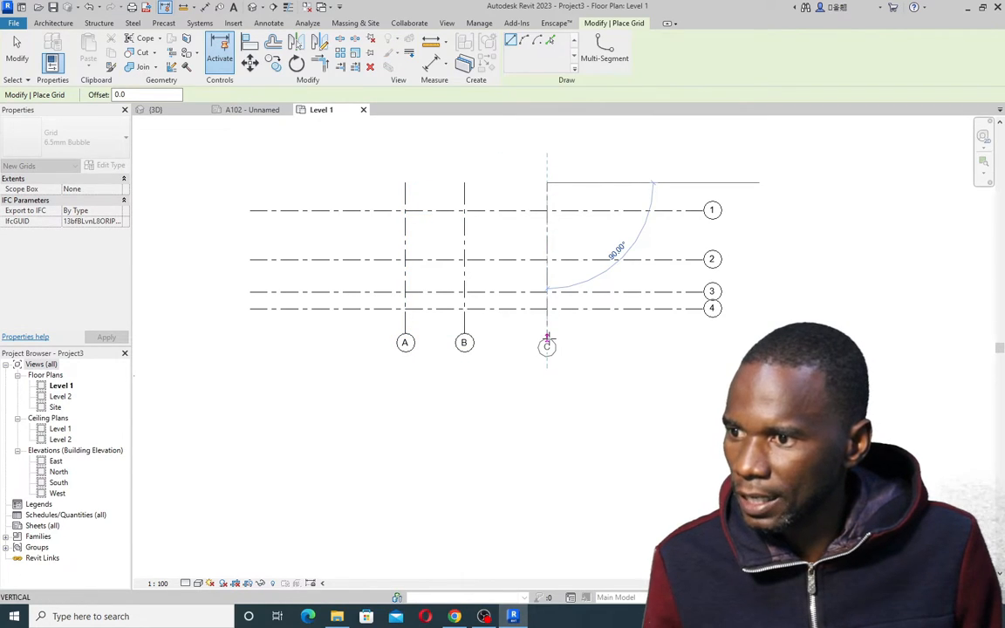
pyautogui.click(547, 338)
pyautogui.press('Escape')
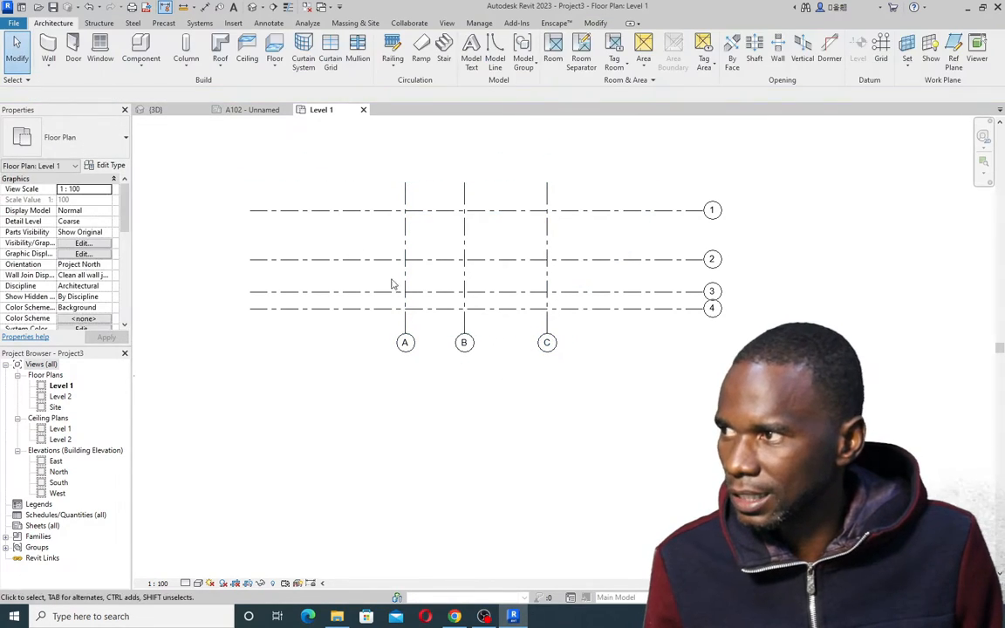
# Set the distance between grid A and grid B to 4800 mm by moving grid B
pyautogui.click(464, 254)
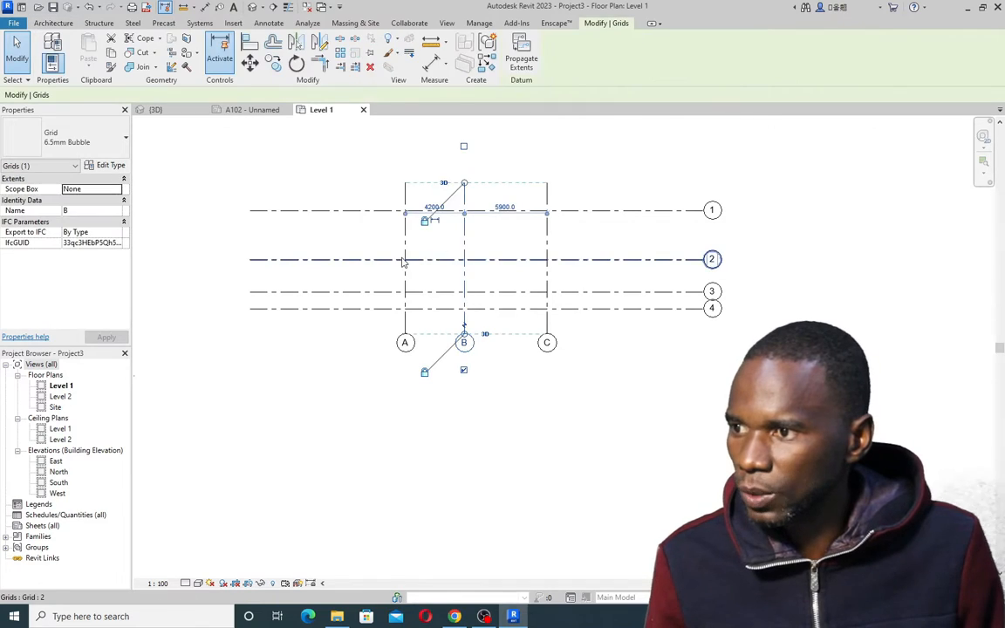
pyautogui.scroll(2, 439, 203)
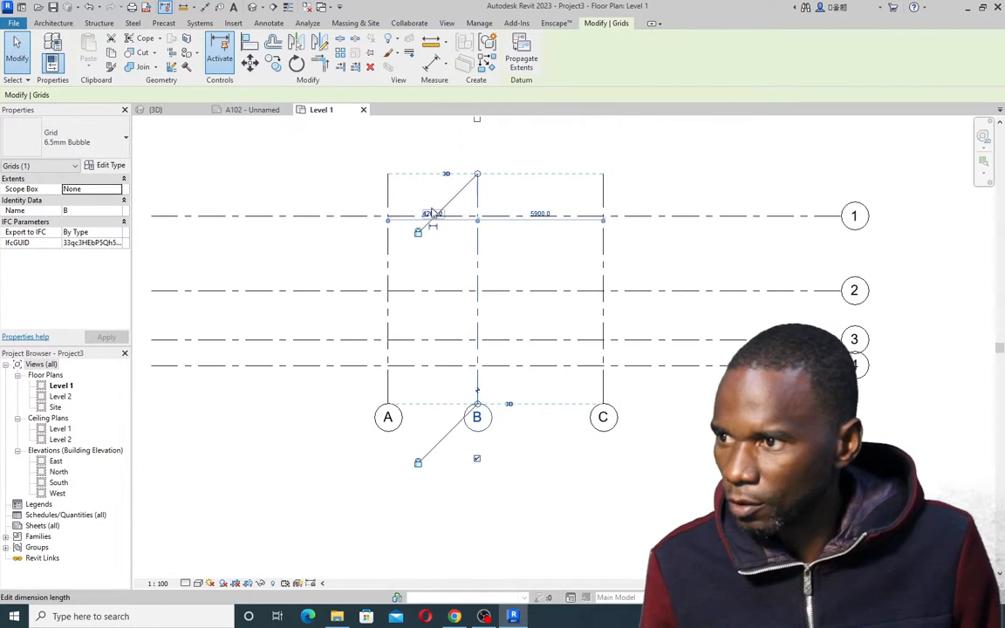
pyautogui.click(428, 209)
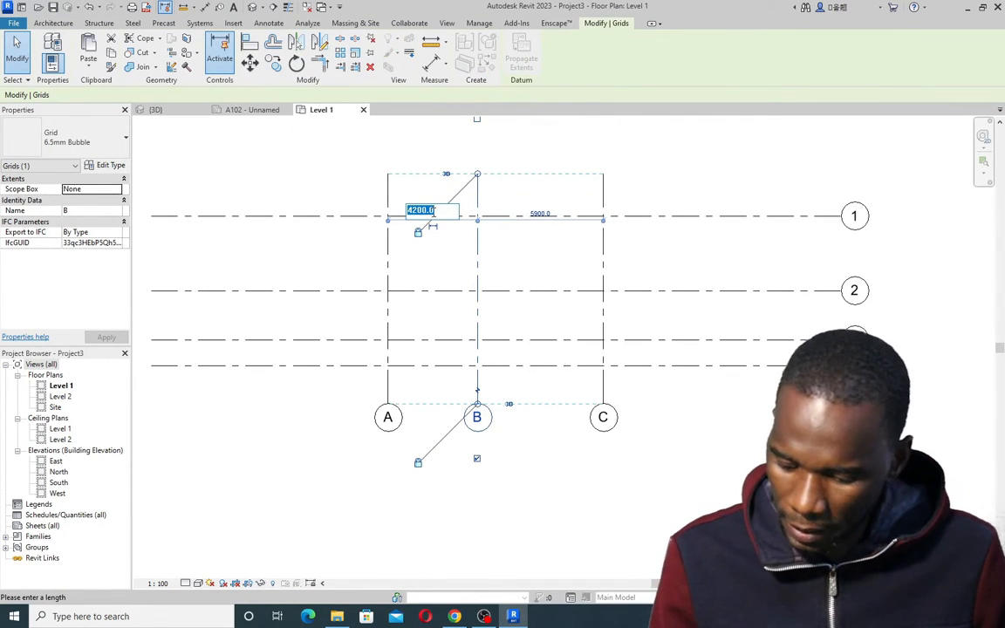
pyautogui.write('4800')
pyautogui.press('Return')
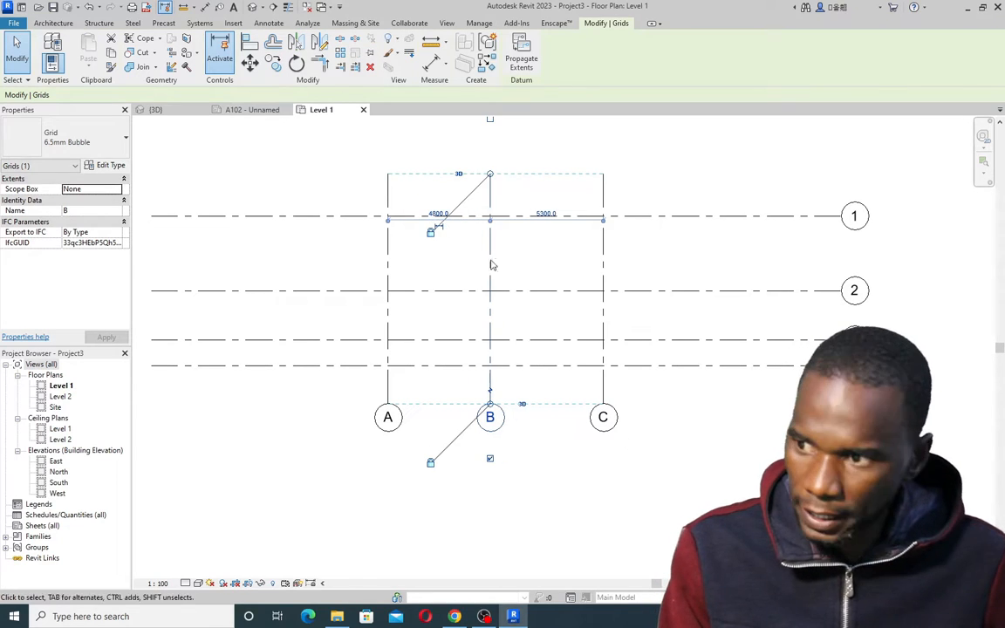
pyautogui.press('Escape')
# Set the distance between grid B and grid C to 3700 mm by moving grid C
pyautogui.click(604, 272)
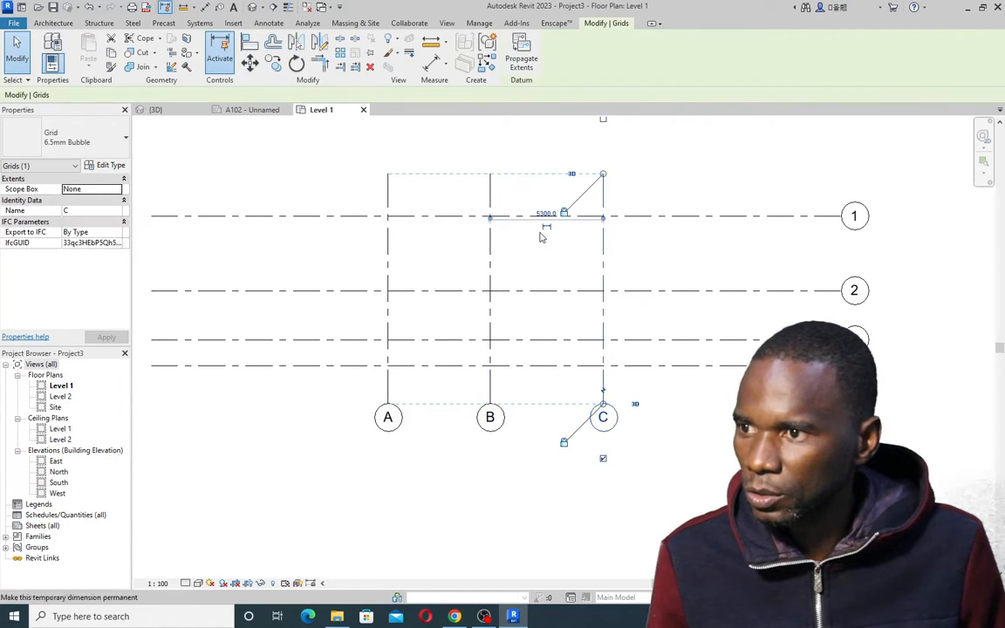
pyautogui.scroll(1, 547, 218)
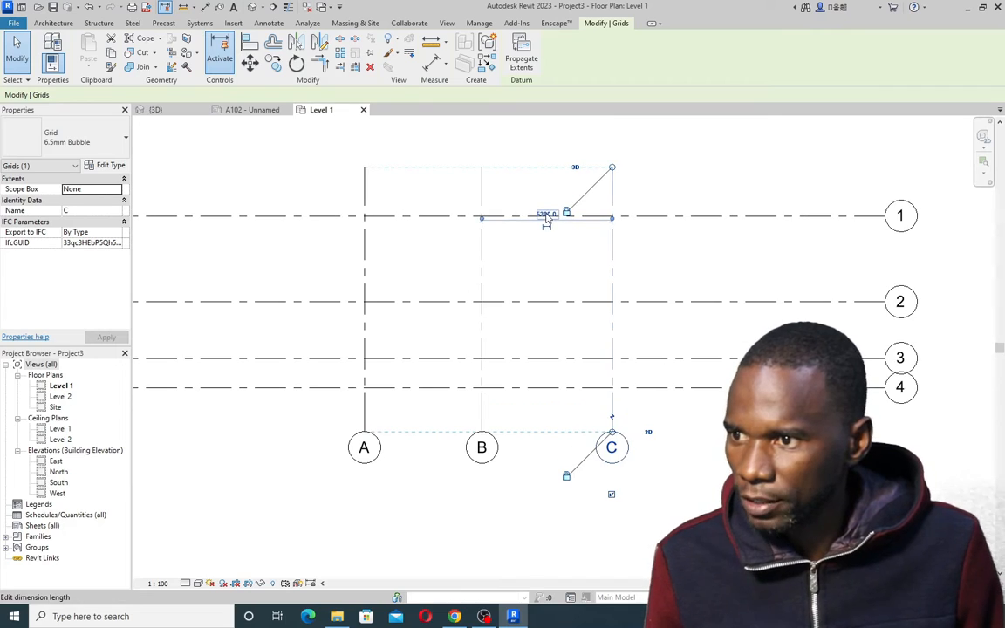
pyautogui.click(545, 215)
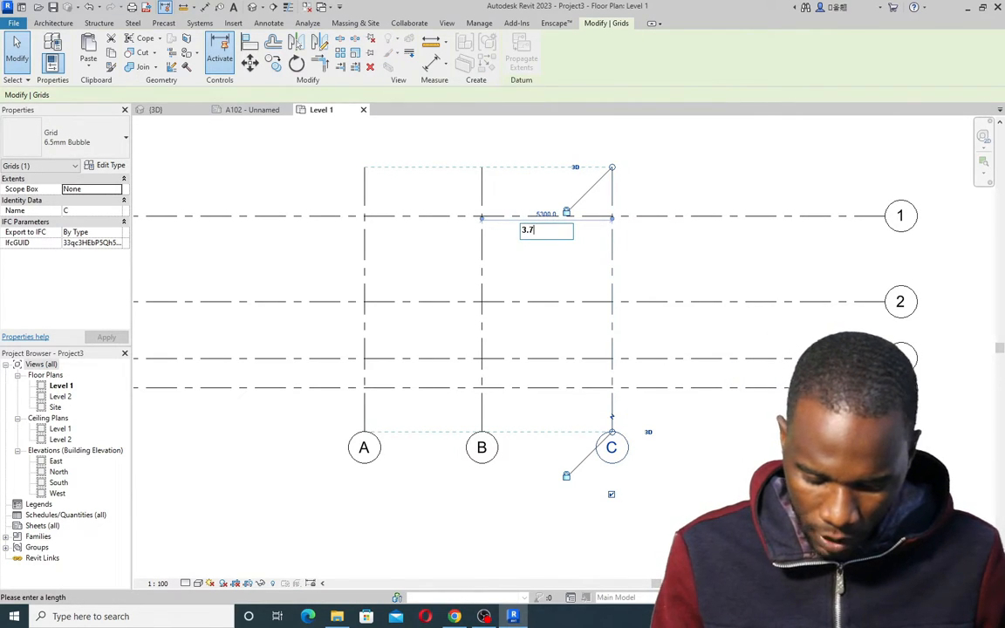
pyautogui.write('3700')
pyautogui.press('Return')
pyautogui.press('Escape')
pyautogui.scroll(-2, 530, 284)
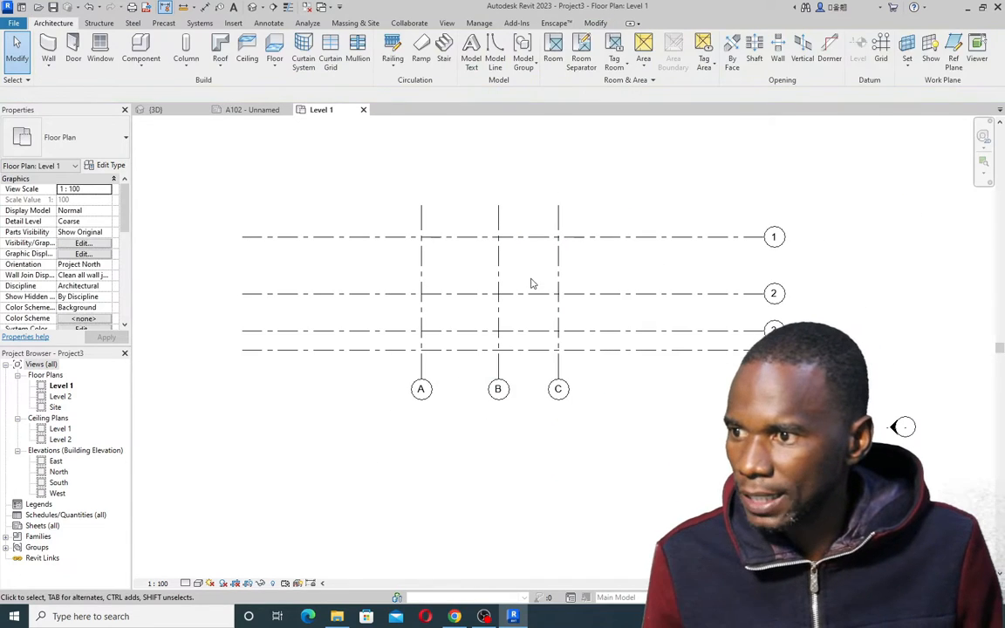
# Shorten the horizontal grid lines 1 to 4 at both ends so they extend only slightly past grids A and C
pyautogui.click(675, 236)
pyautogui.moveTo(763, 237); pyautogui.dragTo(597, 237)
pyautogui.moveTo(245, 238); pyautogui.dragTo(400, 236)
# Shorten the lower ends of vertical grids A to C so their bubbles sit closer to grid 4
pyautogui.click(499, 373)
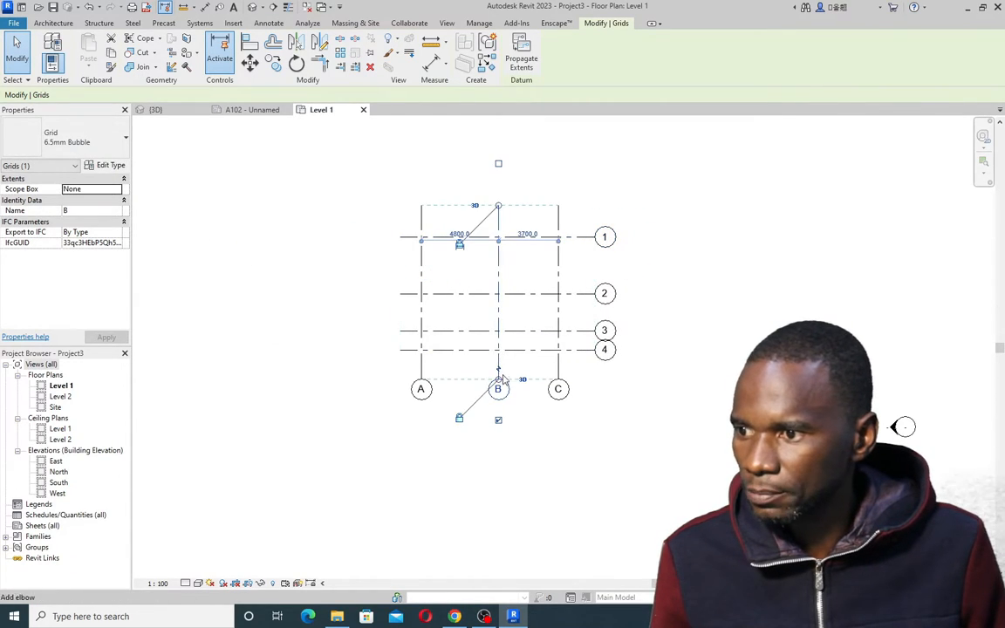
pyautogui.moveTo(498, 380); pyautogui.dragTo(498, 363)
pyautogui.click(731, 286)
pyautogui.scroll(1, 535, 297)
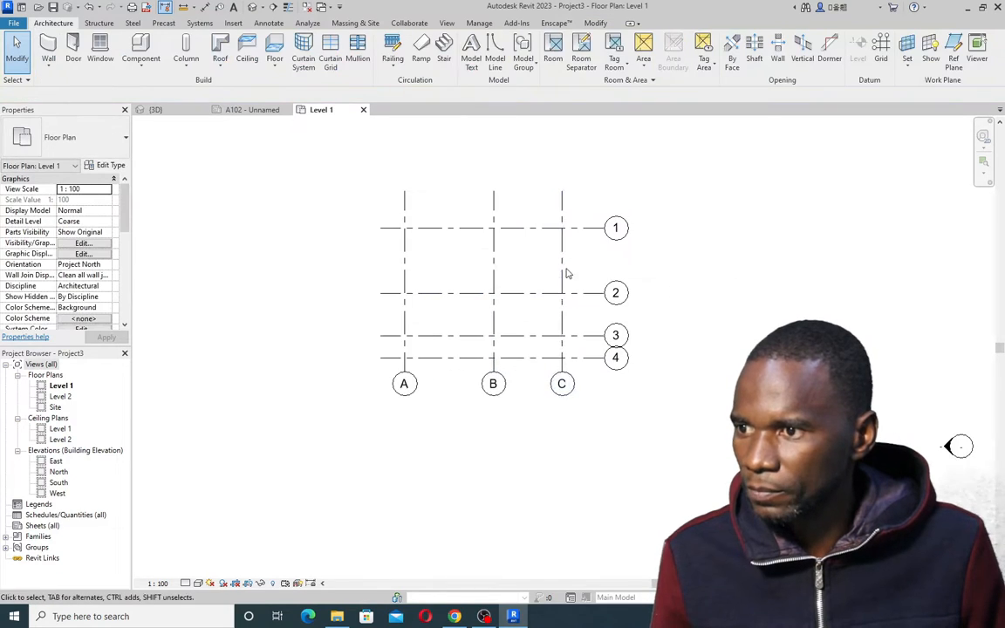
pyautogui.scroll(3, 561, 280)
pyautogui.scroll(-2, 480, 322)
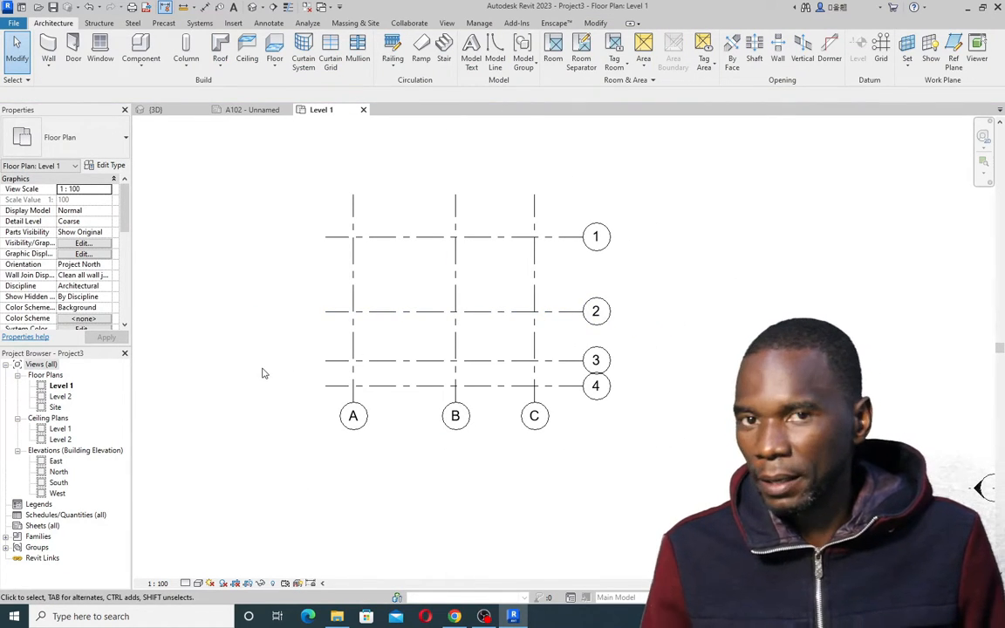
# Open the South elevation and set the height of Level 2 above Level 1 to 2800 mm
pyautogui.doubleClick(54, 483)
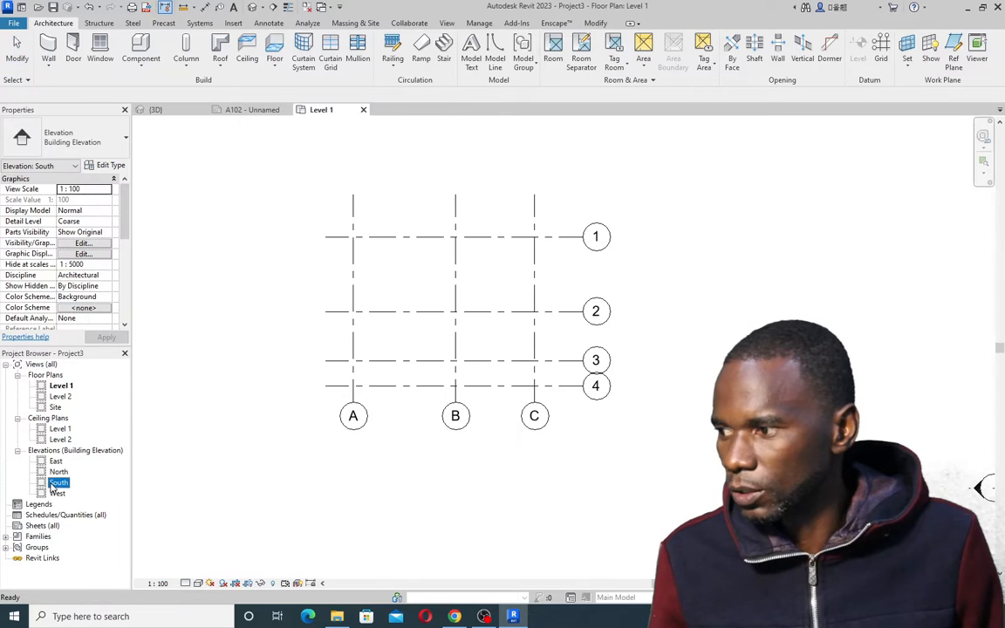
pyautogui.scroll(-2, 425, 370)
pyautogui.scroll(2, 689, 417)
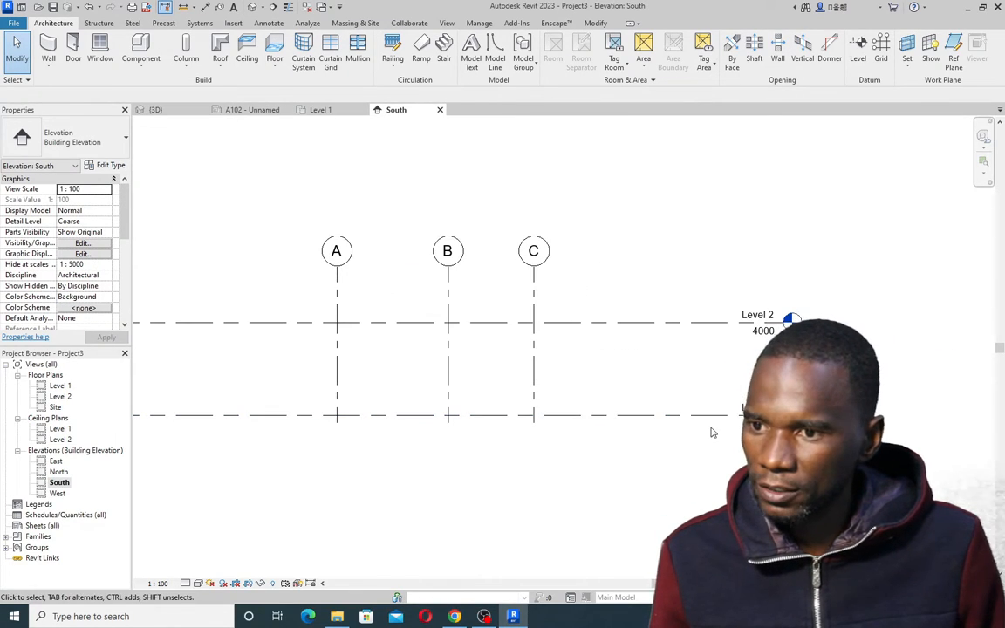
pyautogui.scroll(-1, 653, 358)
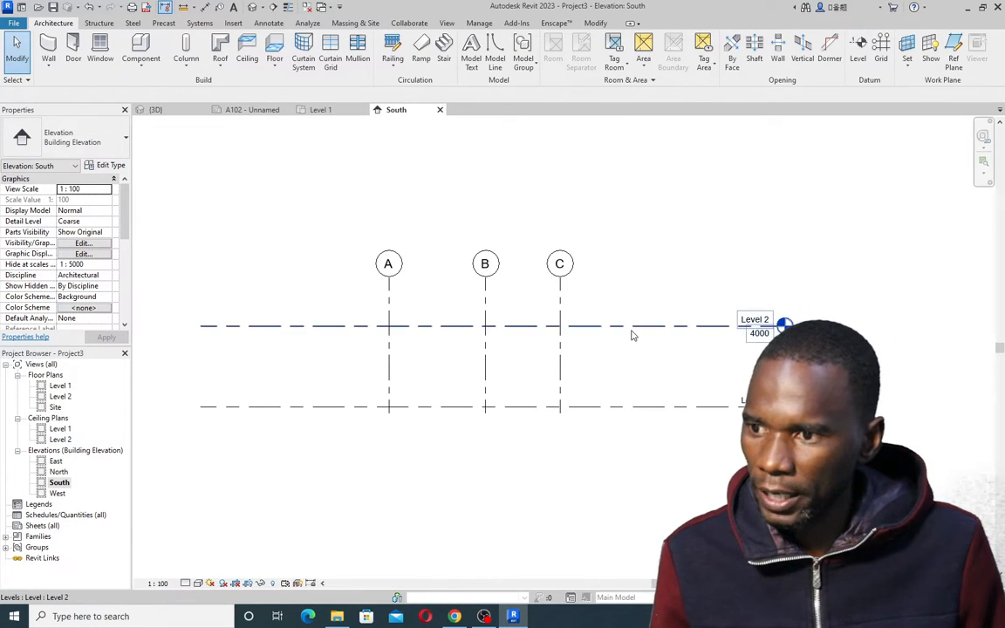
pyautogui.click(715, 325)
pyautogui.click(312, 366)
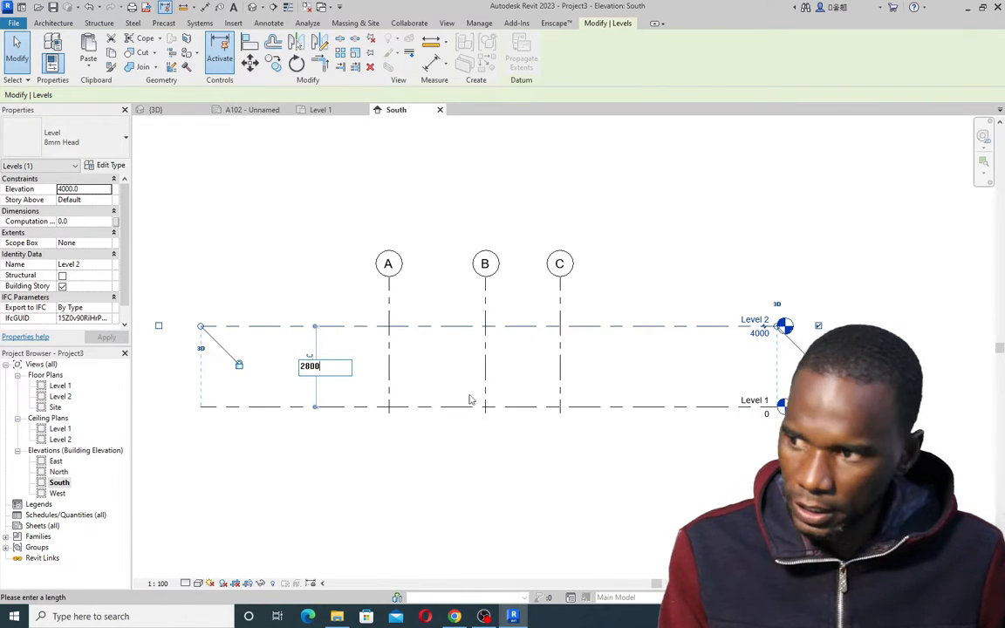
pyautogui.write('2800')
pyautogui.press('Return')
pyautogui.press('Escape')
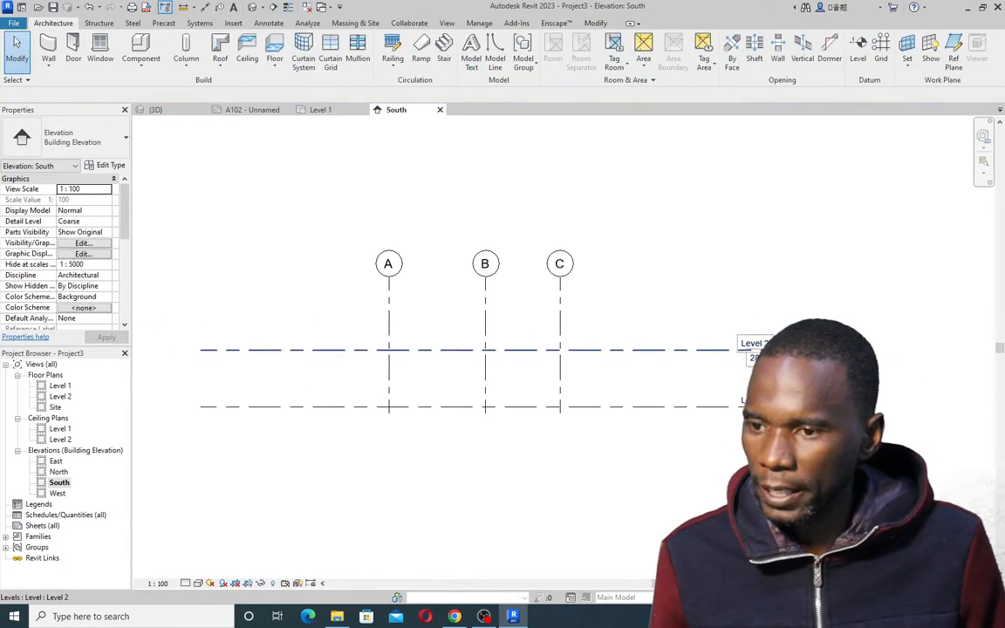
# Rename Level 2 as WP together with its corresponding views
pyautogui.doubleClick(754, 344)
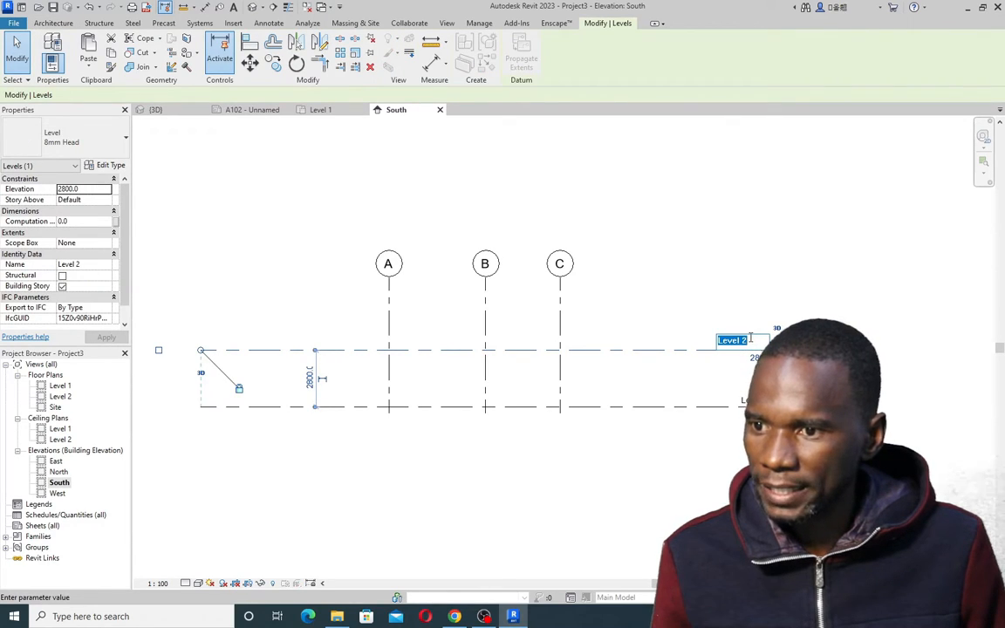
pyautogui.write('WP')
pyautogui.press('Return')
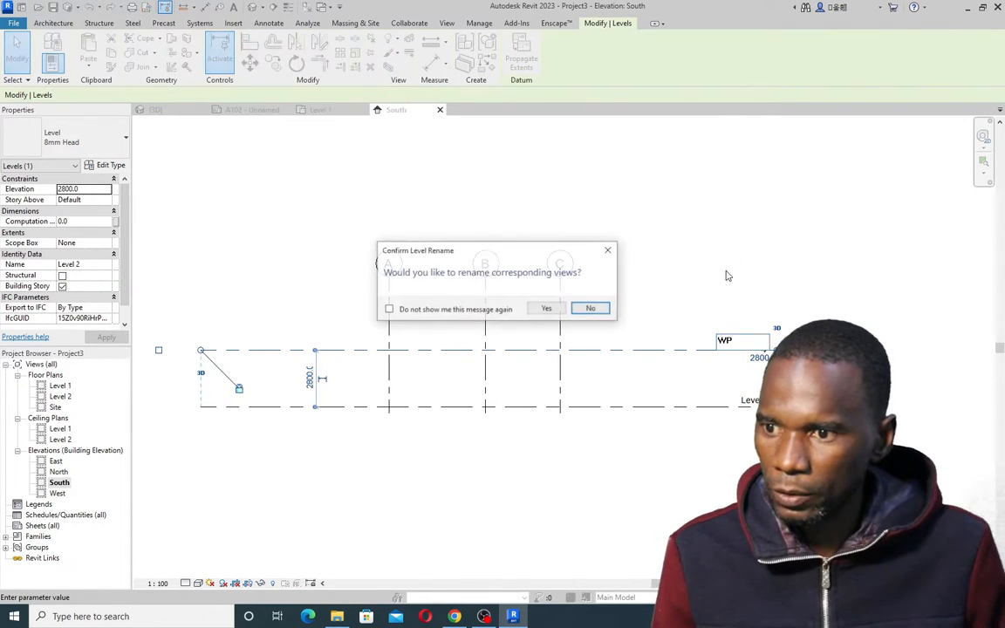
pyautogui.click(544, 309)
pyautogui.click(655, 296)
# Lower the upper ends of grids A to C so their bubbles sit just above the WP level
pyautogui.click(560, 312)
pyautogui.moveTo(560, 277); pyautogui.dragTo(571, 313)
pyautogui.click(651, 334)
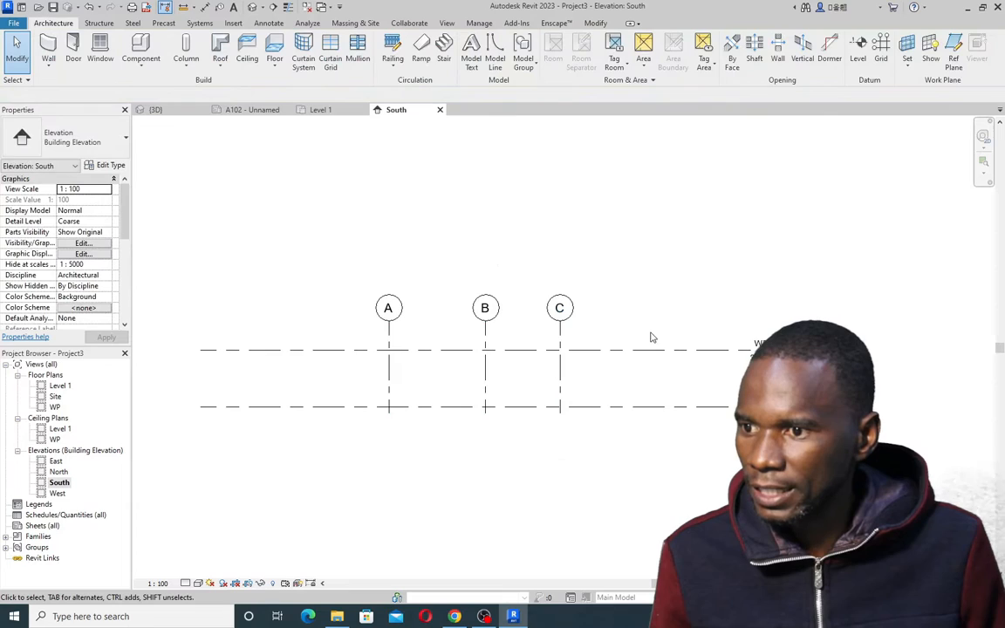
# Shorten the WP and Level 1 lines at both ends so they extend only slightly past grids A and C
pyautogui.click(648, 350)
pyautogui.moveTo(776, 350); pyautogui.dragTo(627, 349)
pyautogui.moveTo(202, 352); pyautogui.dragTo(358, 351)
pyautogui.click(464, 273)
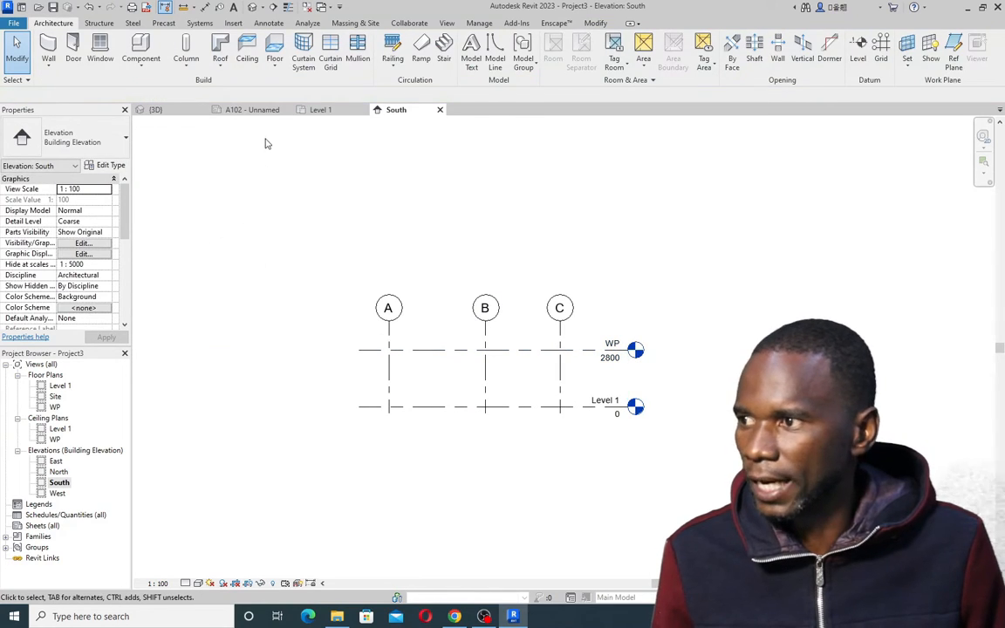
# Open the Level 1 floor plan and prepare a Generic - 200mm - Filled wall with its height set up to WP
pyautogui.click(320, 110)
pyautogui.scroll(2, 451, 307)
pyautogui.scroll(-2, 443, 313)
pyautogui.scroll(3, 466, 299)
pyautogui.scroll(-1, 431, 291)
pyautogui.scroll(1, 426, 291)
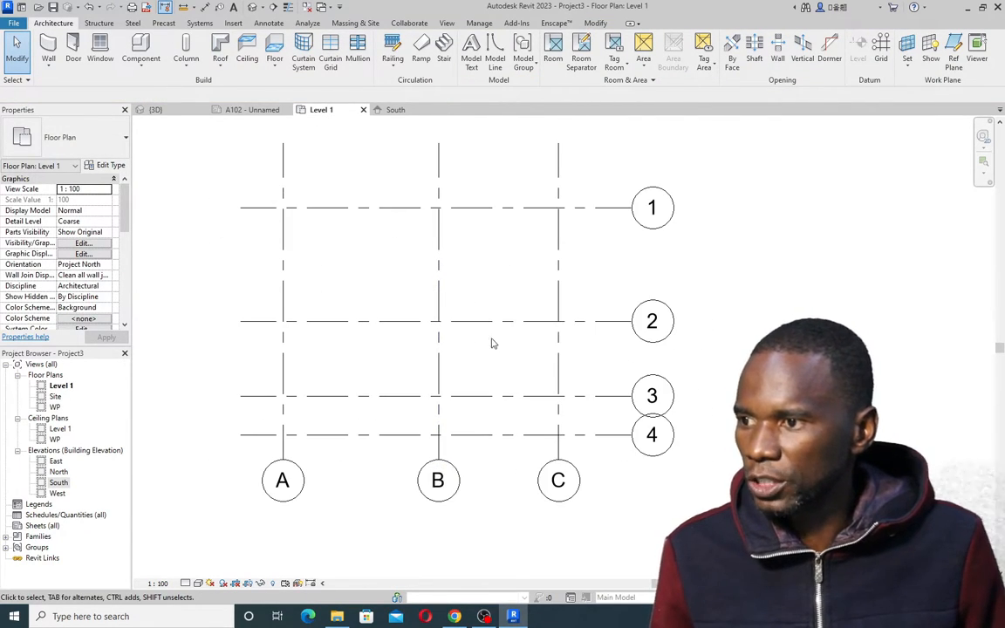
pyautogui.scroll(-1, 462, 336)
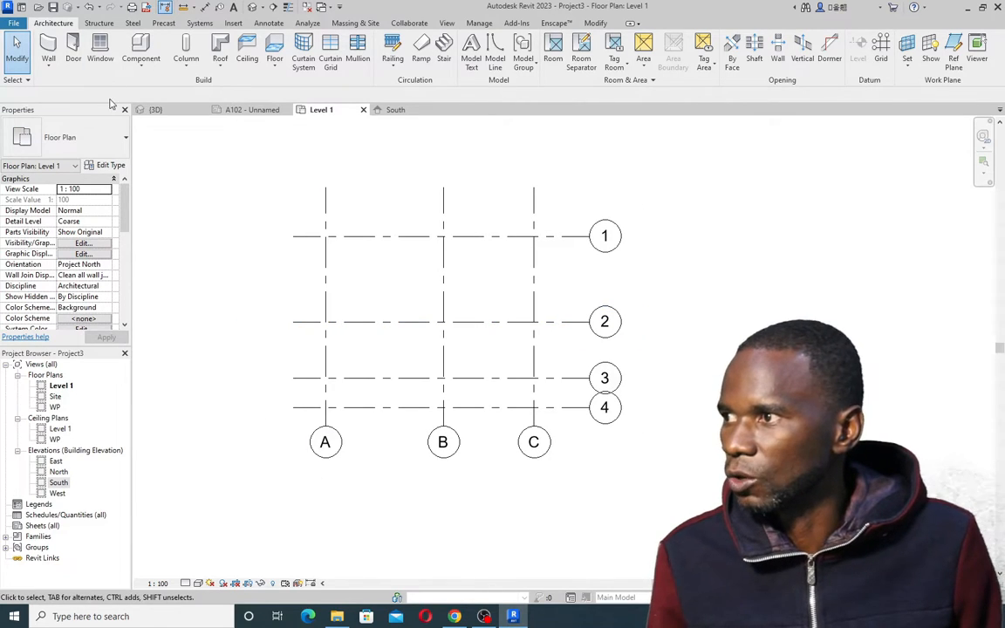
pyautogui.click(48, 48)
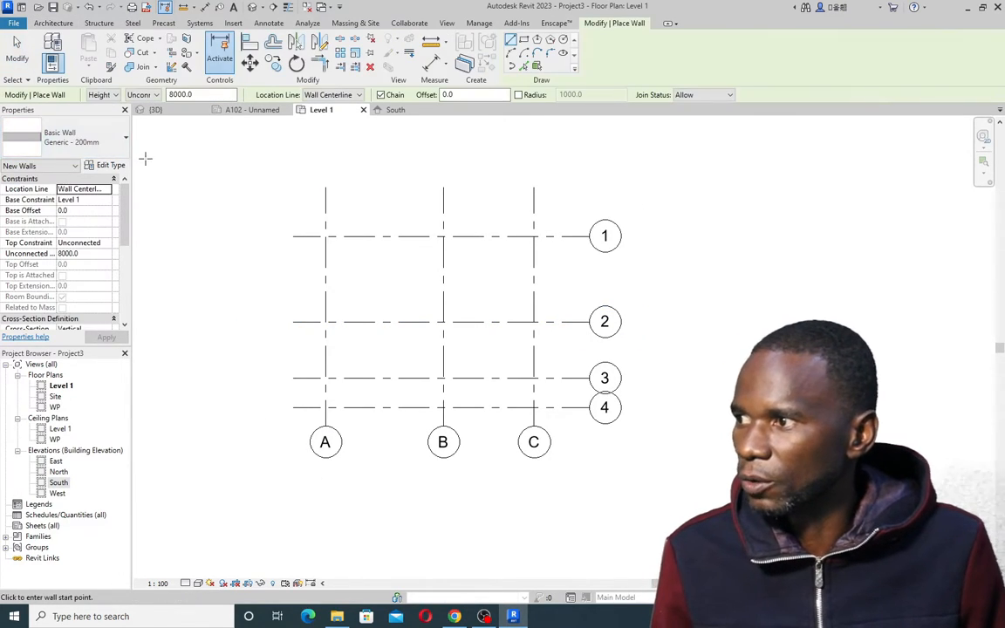
pyautogui.click(123, 142)
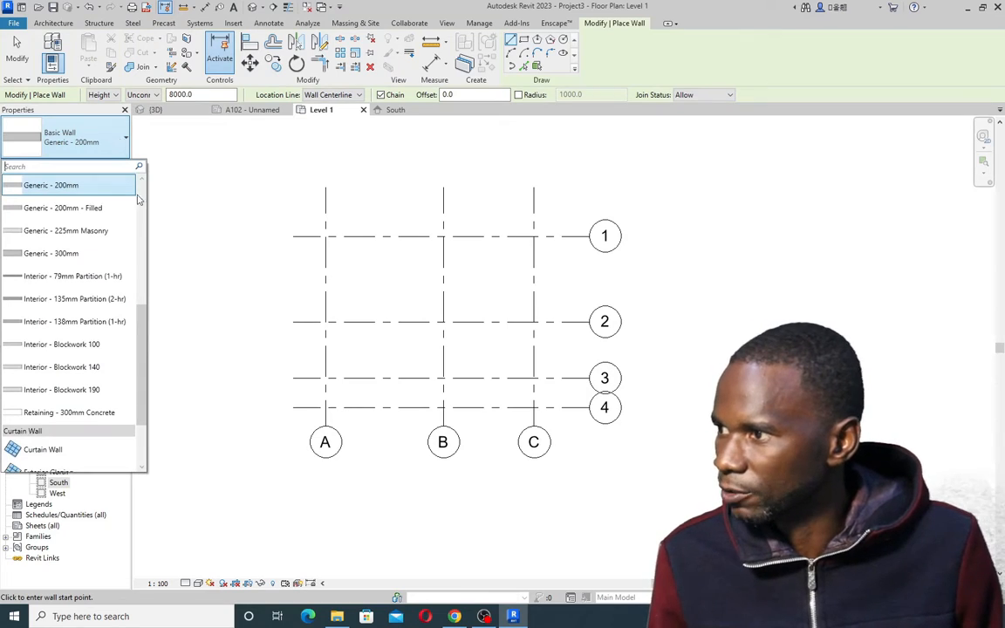
pyautogui.click(75, 212)
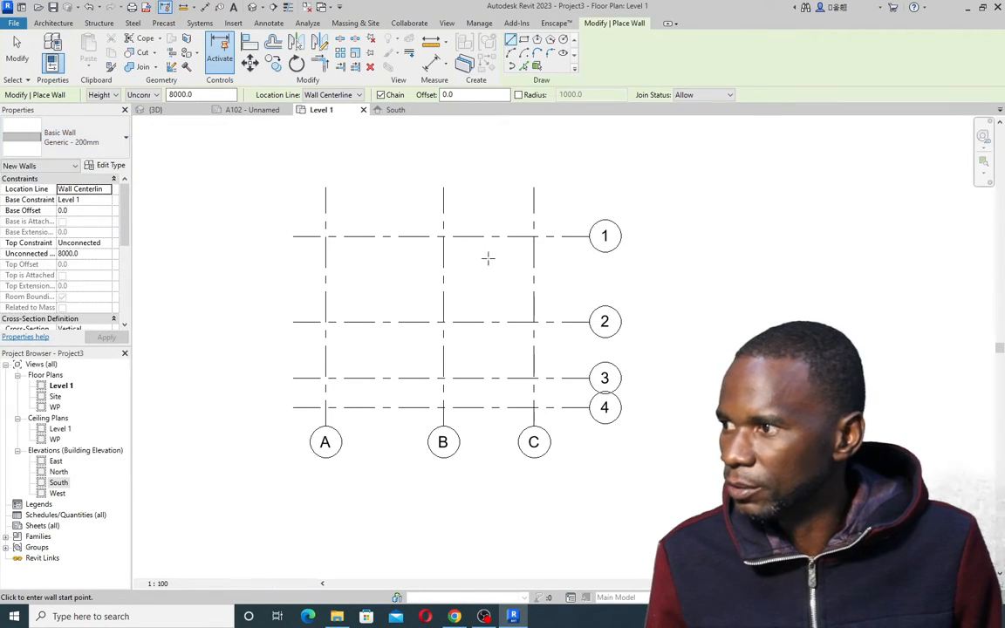
pyautogui.click(157, 95)
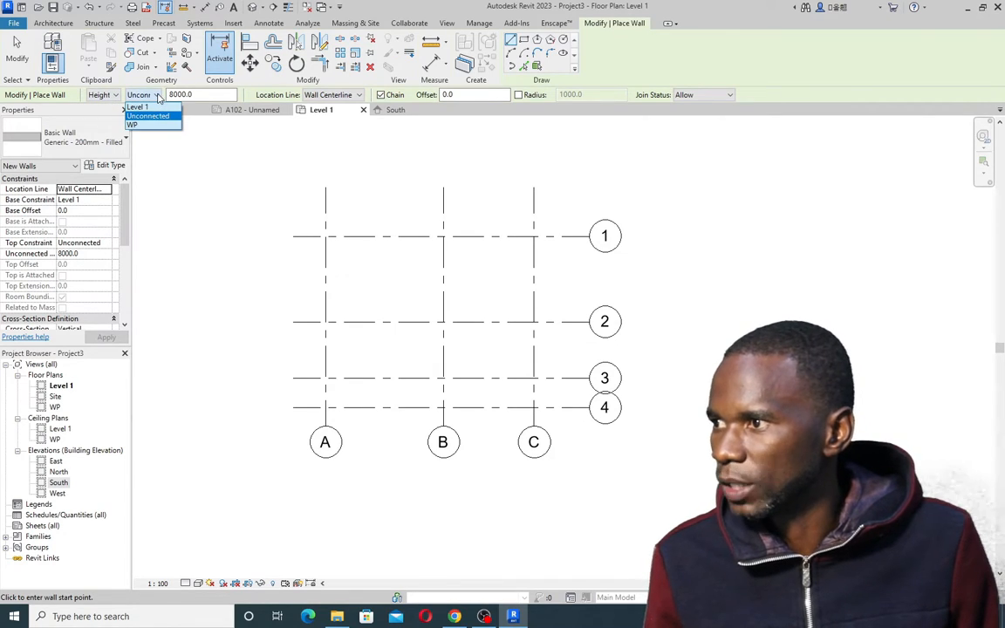
pyautogui.click(144, 125)
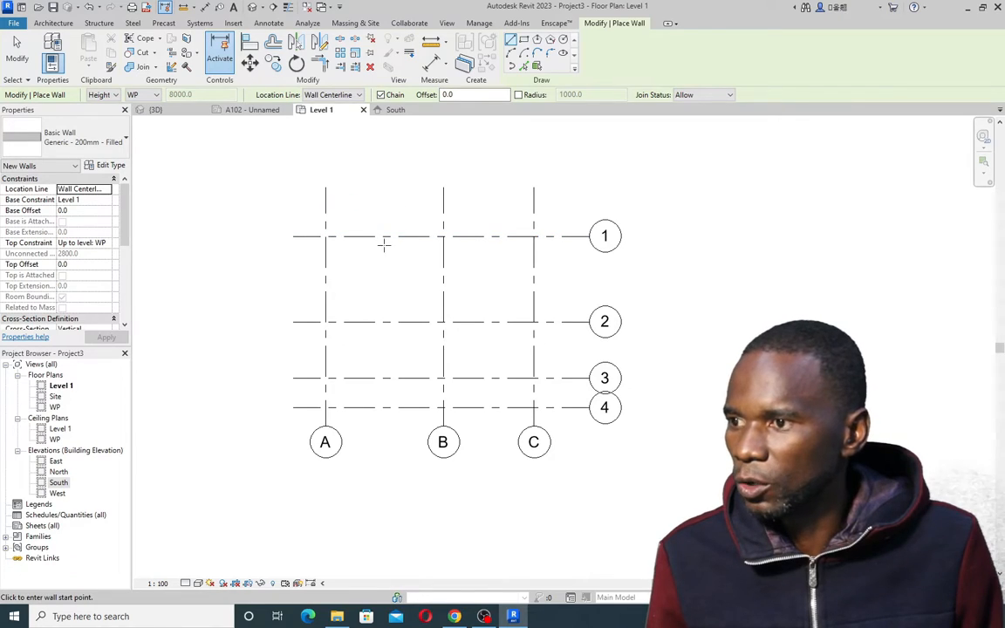
# Draw the closed exterior wall outline through grid intersections A1, C1, C3, B3, B4 and A4
pyautogui.click(326, 236)
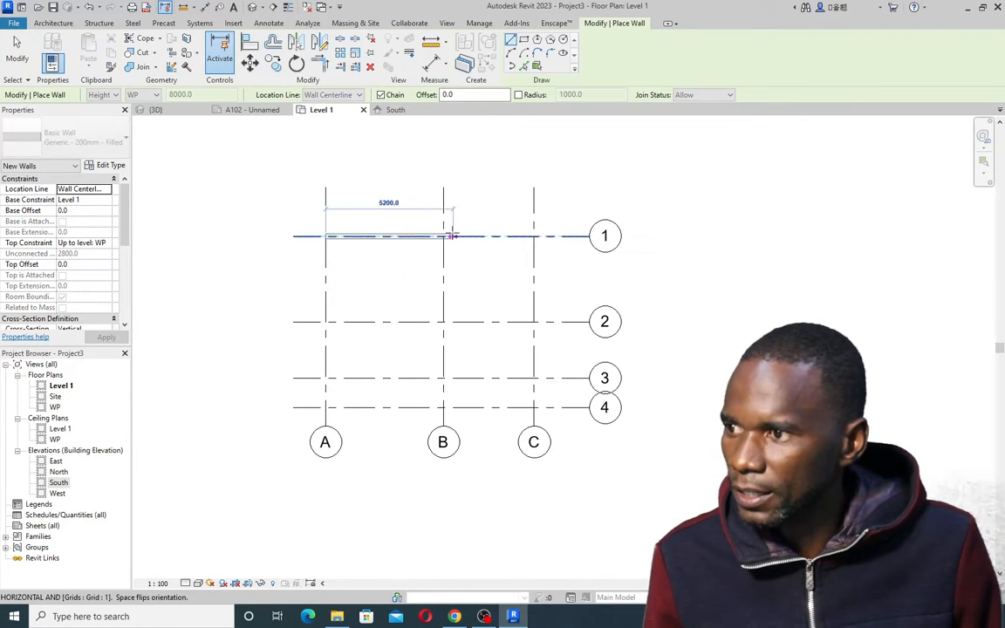
pyautogui.click(534, 237)
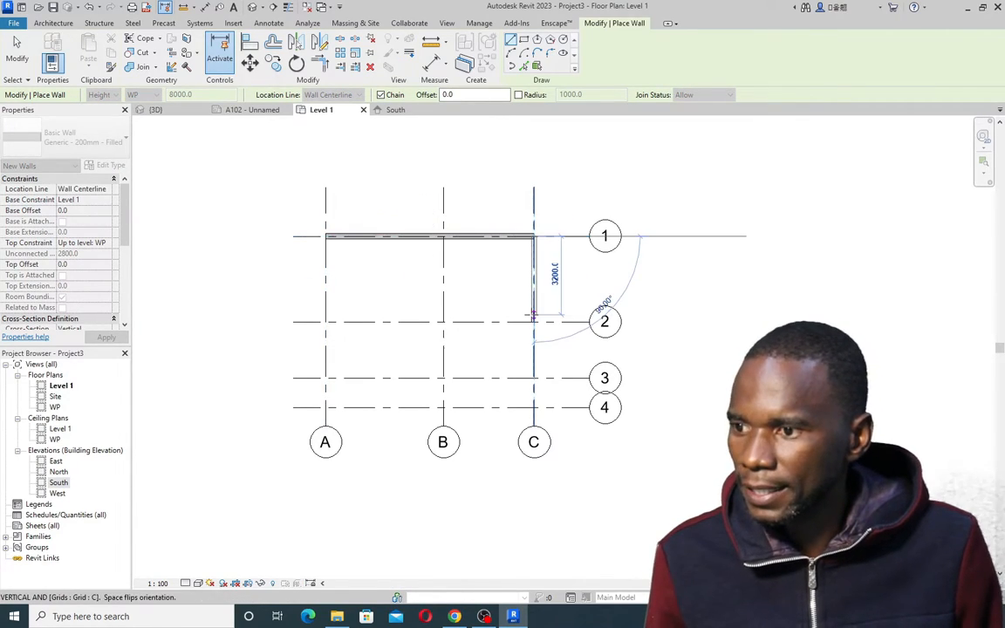
pyautogui.click(534, 377)
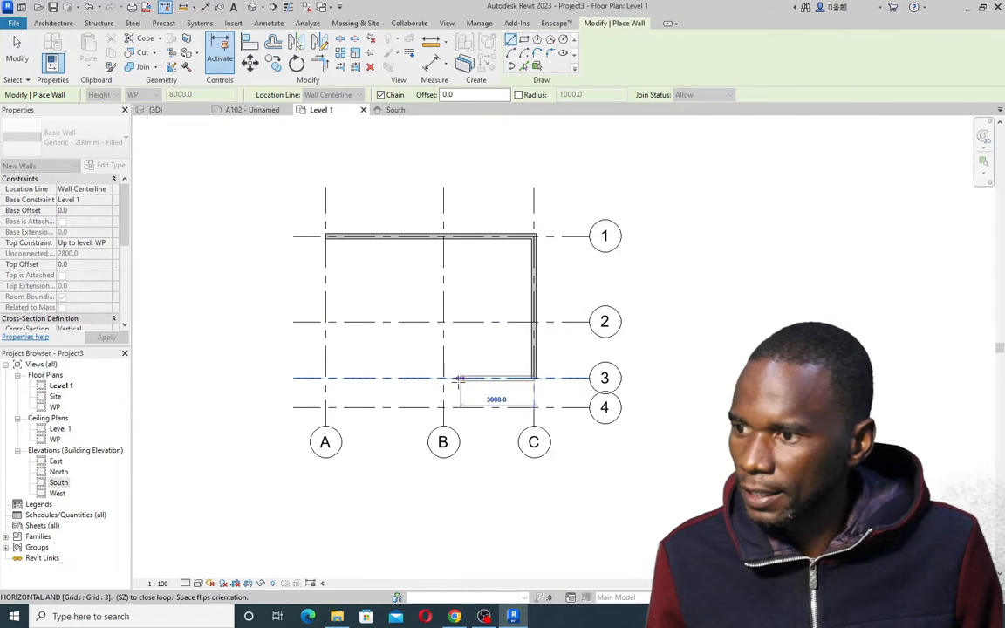
pyautogui.click(443, 378)
pyautogui.click(443, 407)
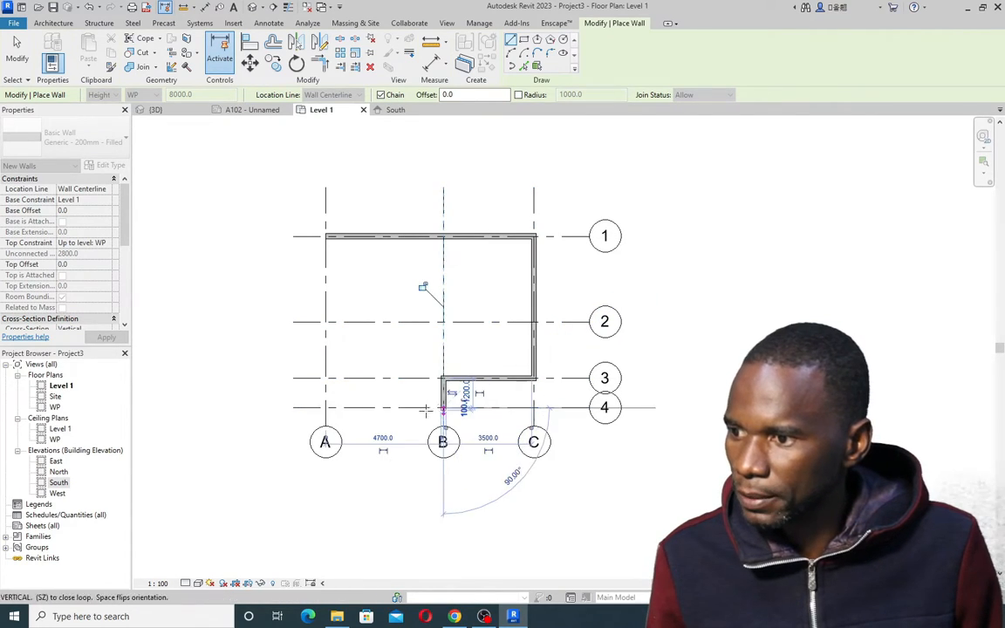
pyautogui.click(325, 407)
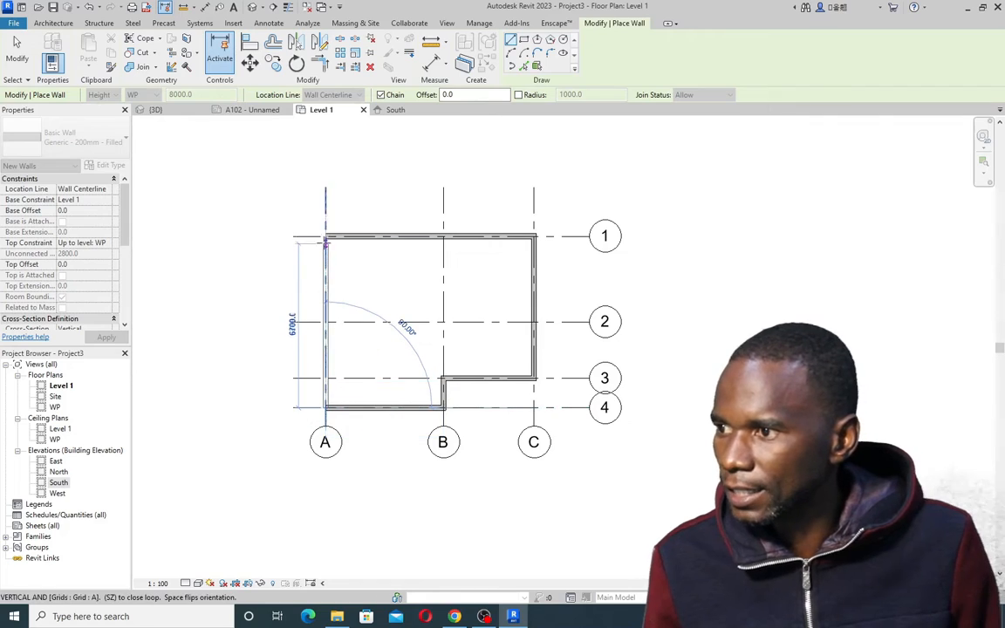
pyautogui.click(325, 236)
pyautogui.click(16, 52)
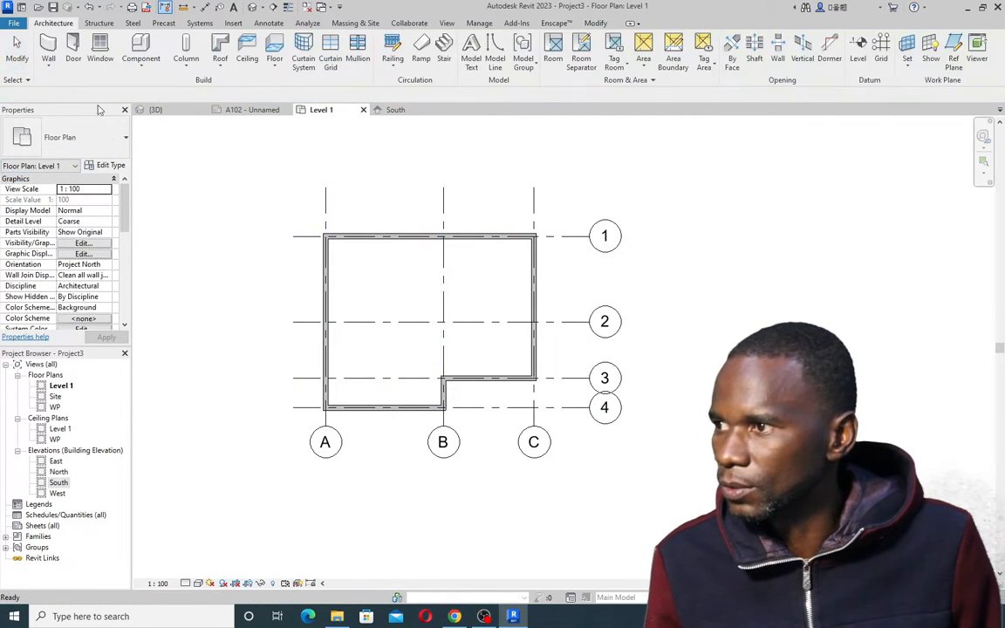
# Extend the short wall on grid B from grid 3 up to the exterior wall on grid 1
pyautogui.scroll(2, 449, 309)
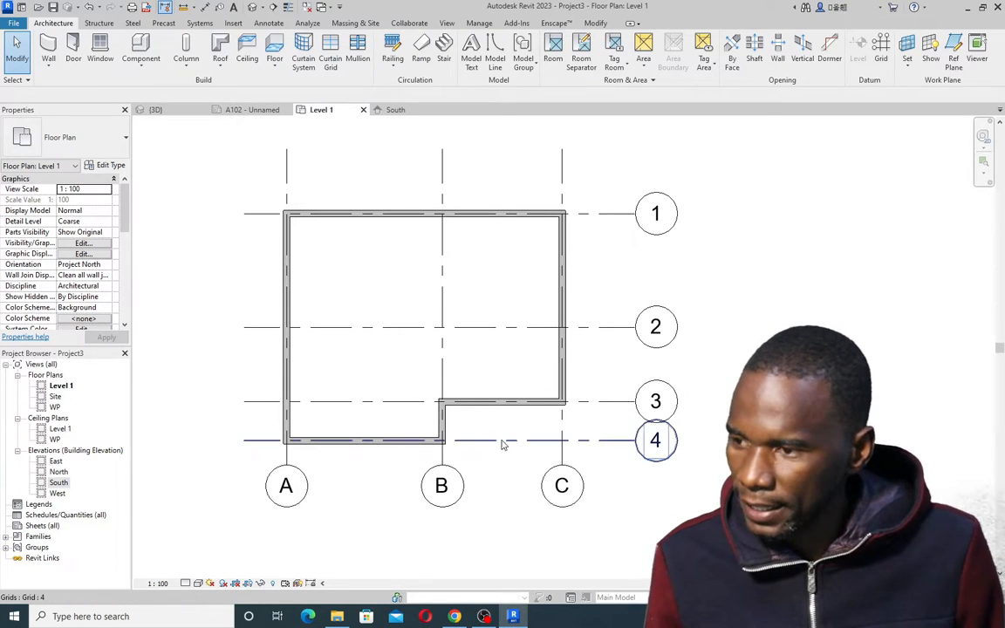
pyautogui.click(444, 430)
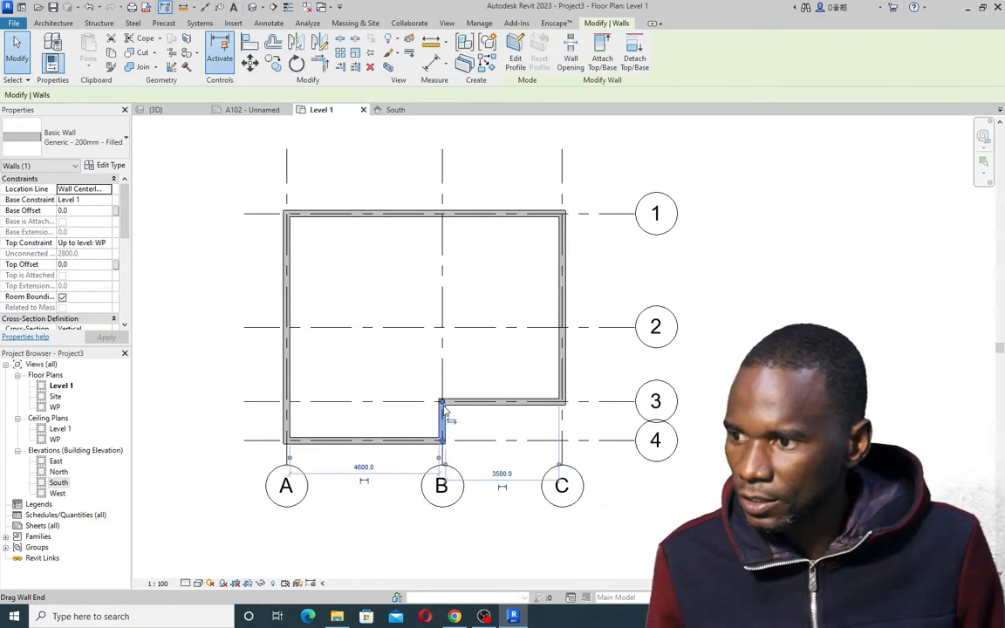
pyautogui.moveTo(442, 404); pyautogui.dragTo(445, 249)
pyautogui.click(505, 287)
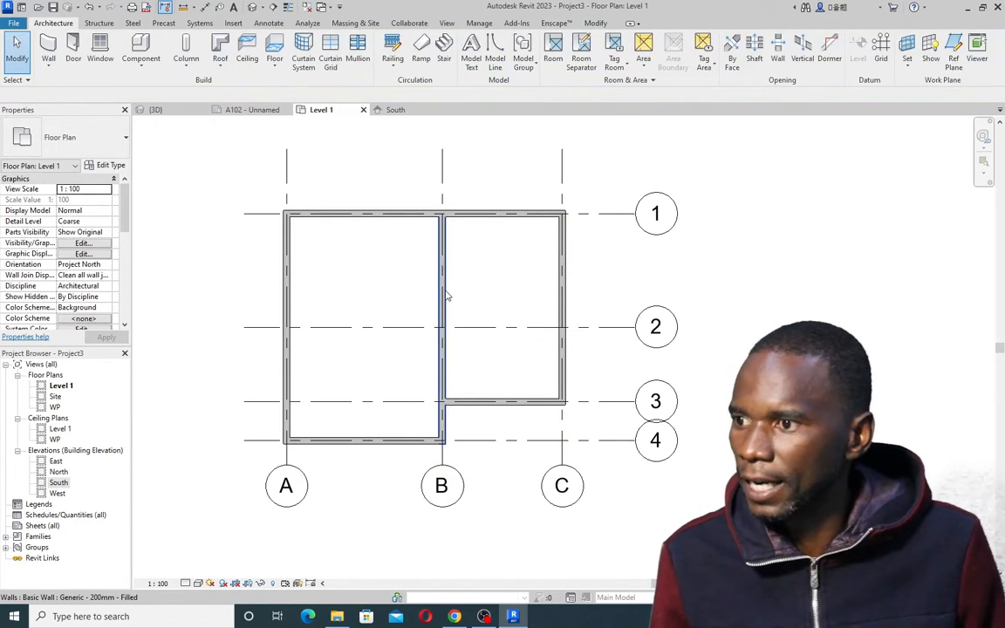
# Create a wall similar to the grid B wall along grid 2, running from grid B to grid A
pyautogui.click(443, 290)
pyautogui.rightClick(487, 274)
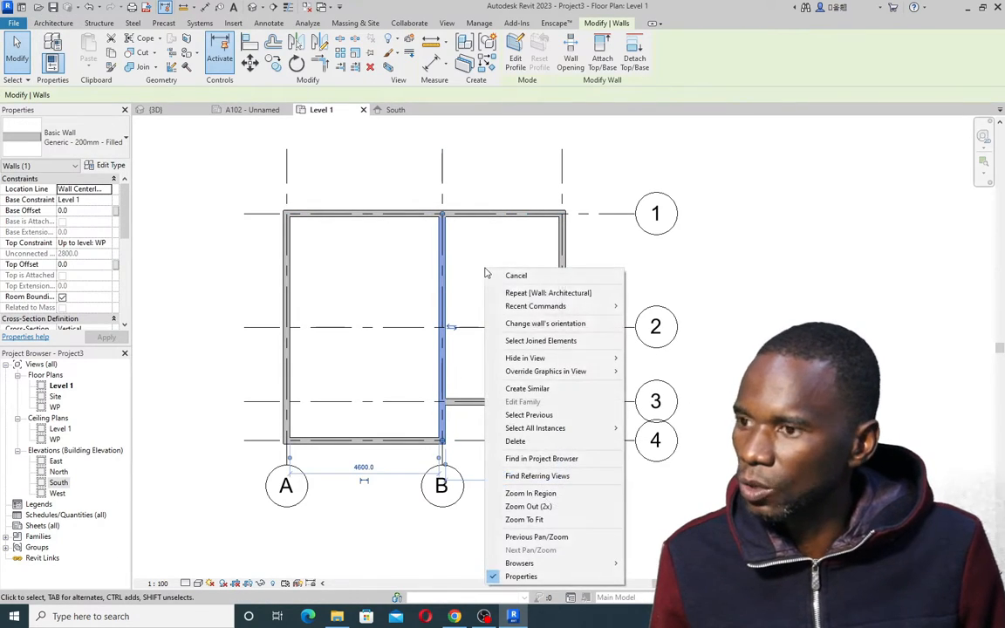
pyautogui.click(528, 387)
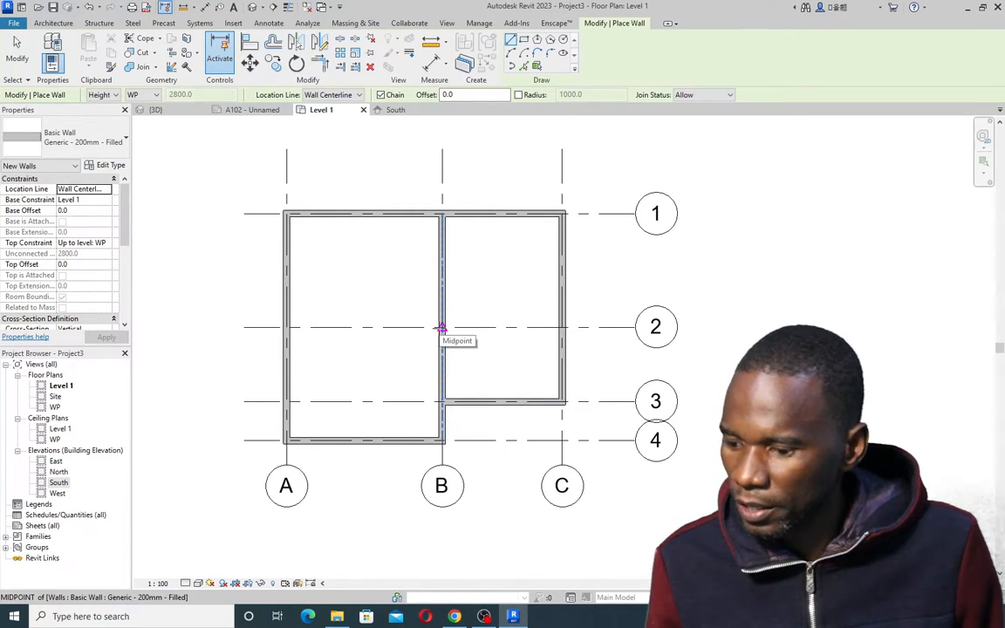
pyautogui.click(441, 328)
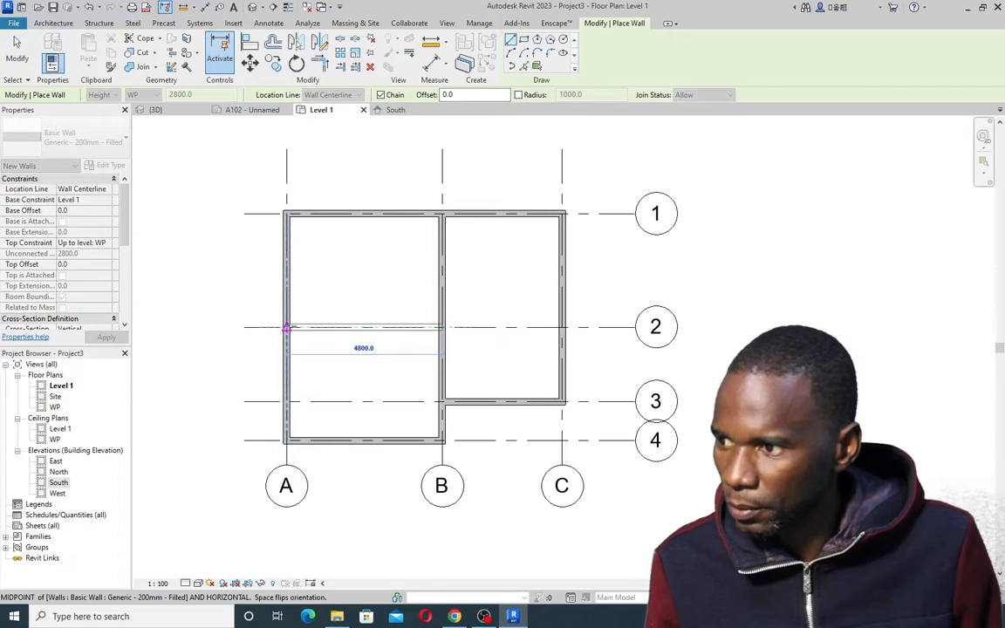
pyautogui.click(286, 327)
pyautogui.rightClick(318, 221)
pyautogui.click(340, 231)
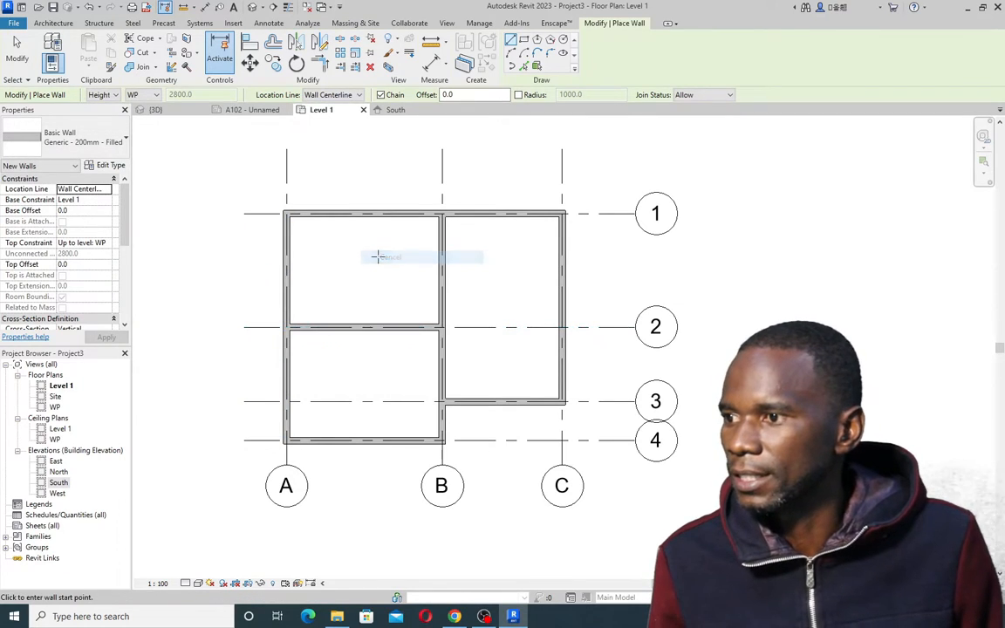
pyautogui.scroll(-1, 364, 283)
pyautogui.rightClick(345, 259)
pyautogui.click(367, 267)
pyautogui.scroll(1, 390, 281)
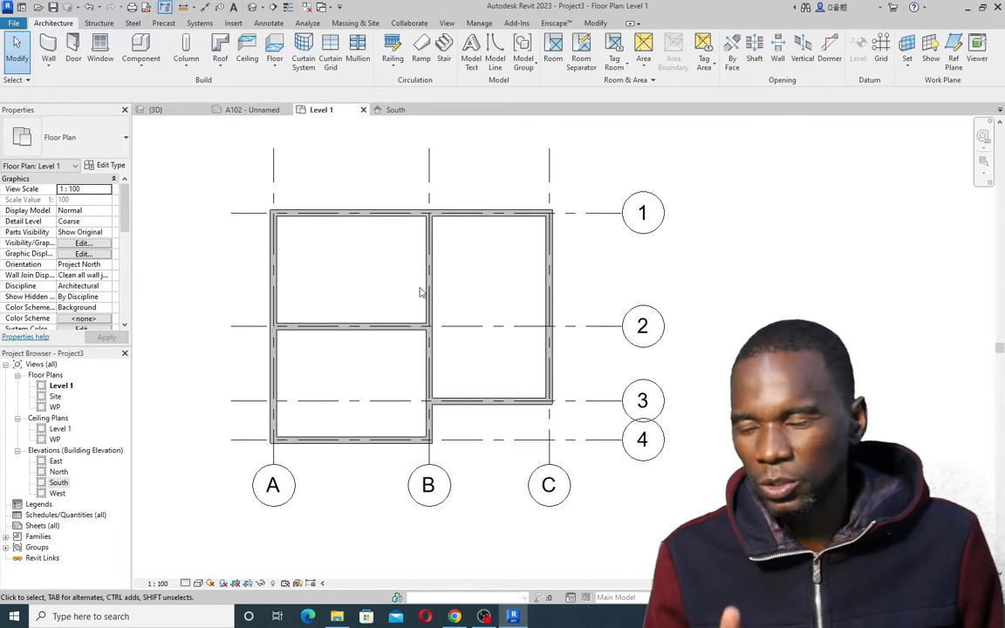
# Duplicate the Generic - 200mm - Filled wall type under the suggested name for the internal partitions
pyautogui.click(381, 214)
pyautogui.click(366, 278)
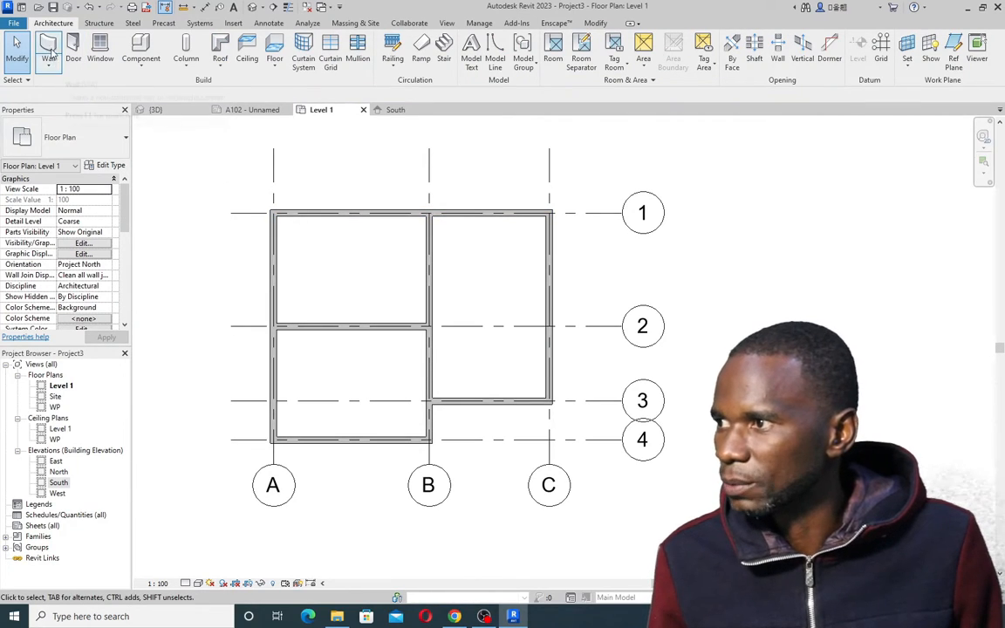
pyautogui.click(53, 56)
pyautogui.click(124, 140)
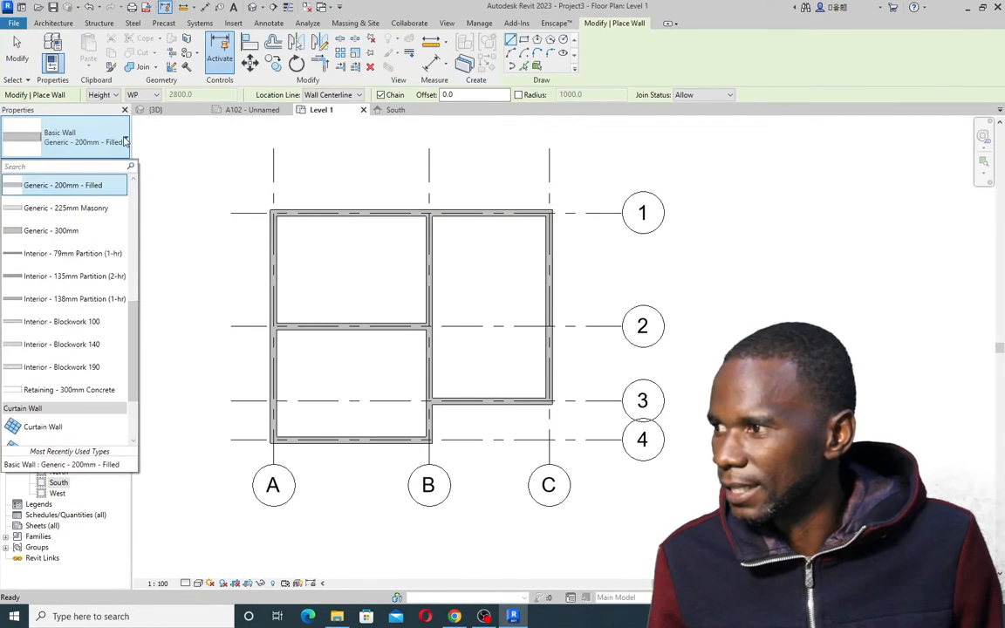
pyautogui.click(68, 187)
pyautogui.click(109, 164)
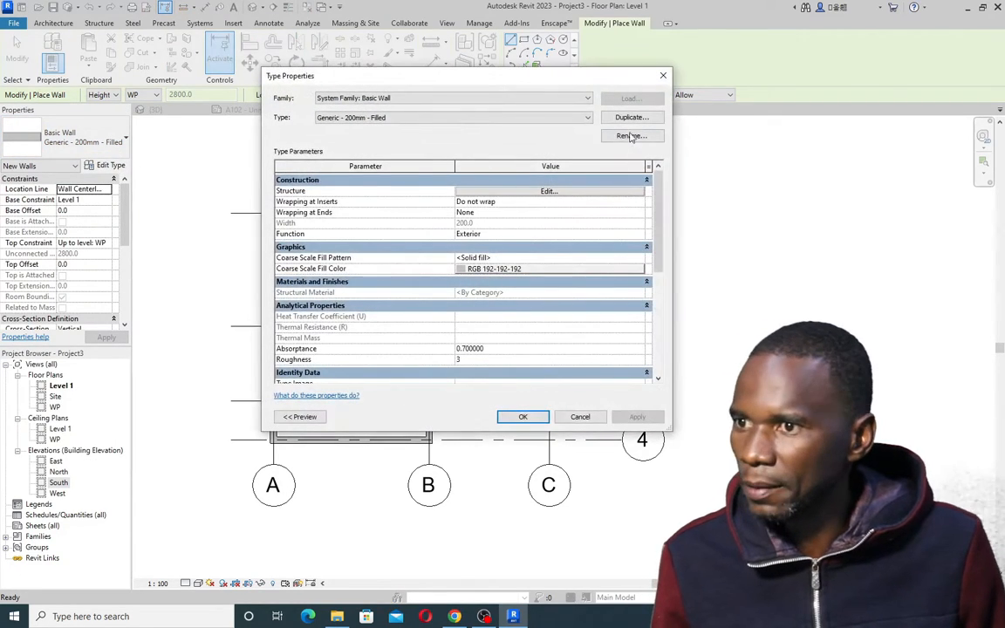
pyautogui.click(631, 117)
pyautogui.click(467, 277)
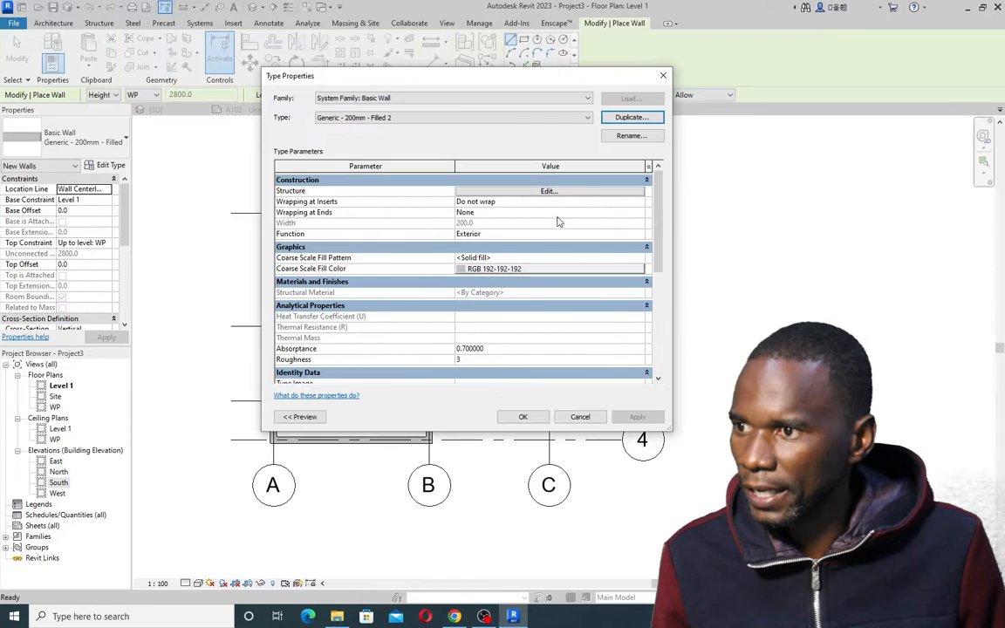
# Reduce the thickness of the duplicated wall type's structure layer to make it a thinner partition
pyautogui.click(547, 191)
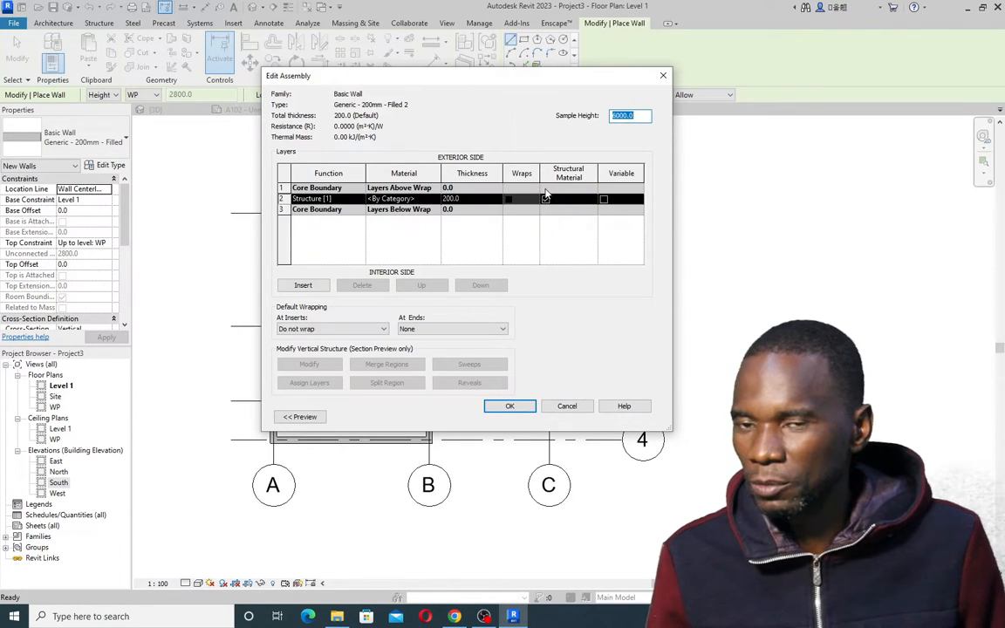
pyautogui.click(475, 200)
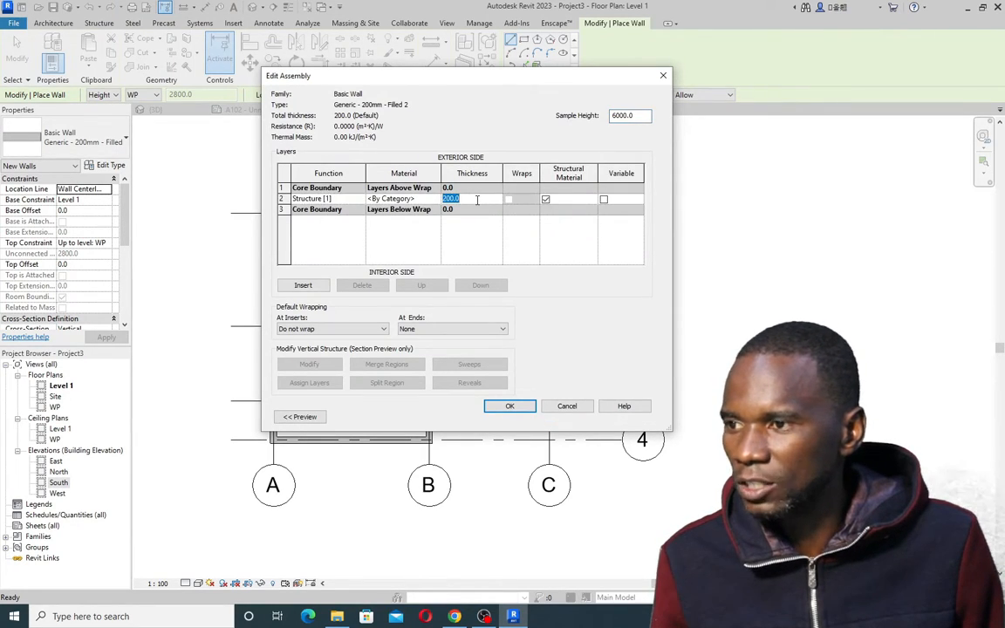
pyautogui.click(473, 201)
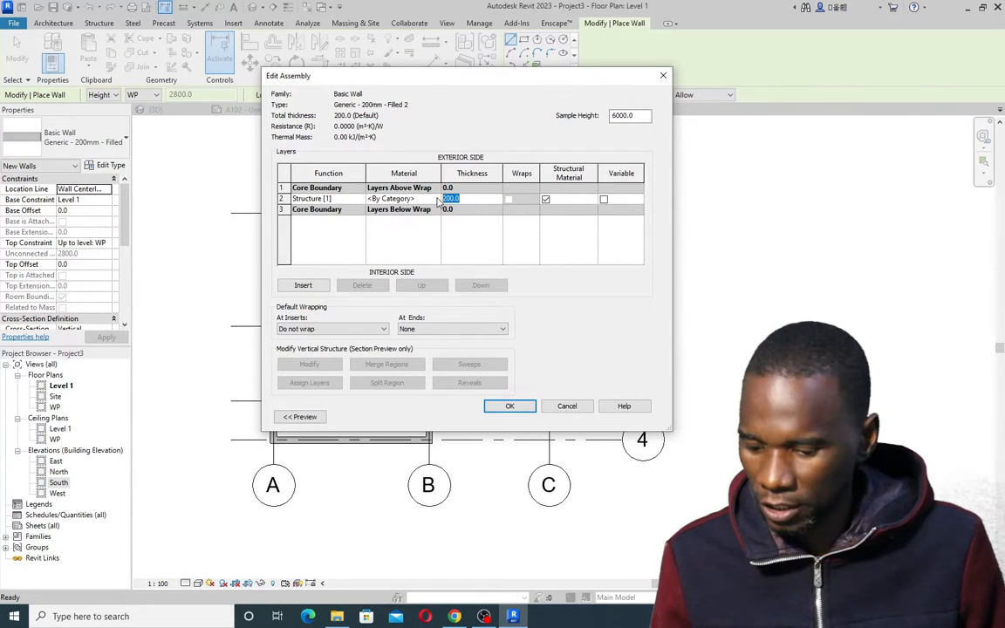
pyautogui.click(512, 406)
pyautogui.click(523, 416)
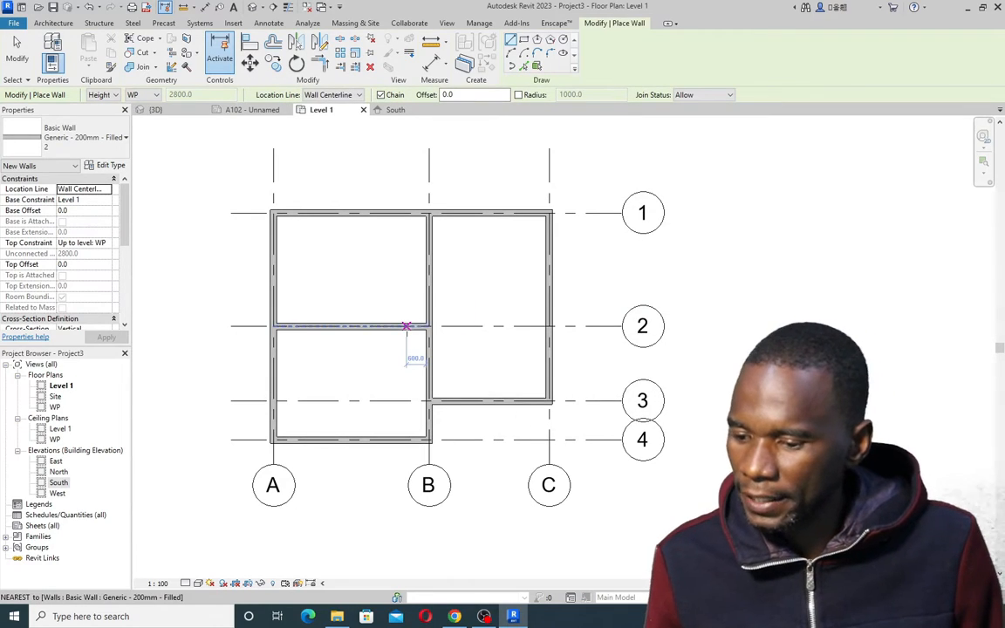
# Draw a stepped partition rising about 2100 mm from the grid 2 wall, jogging towards grid A and continuing to the grid 1 wall
pyautogui.click(381, 326)
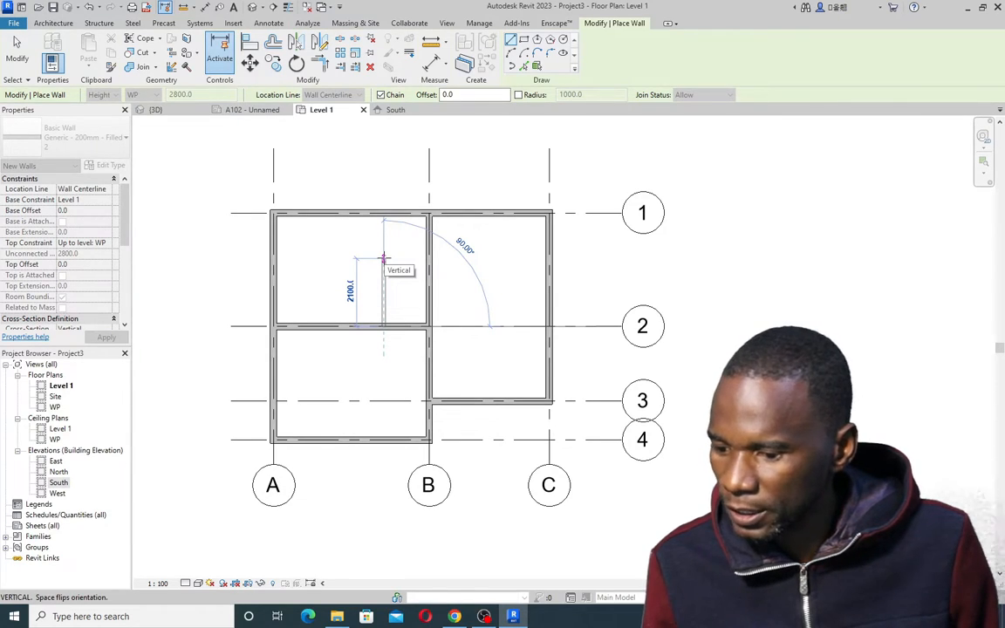
pyautogui.click(382, 258)
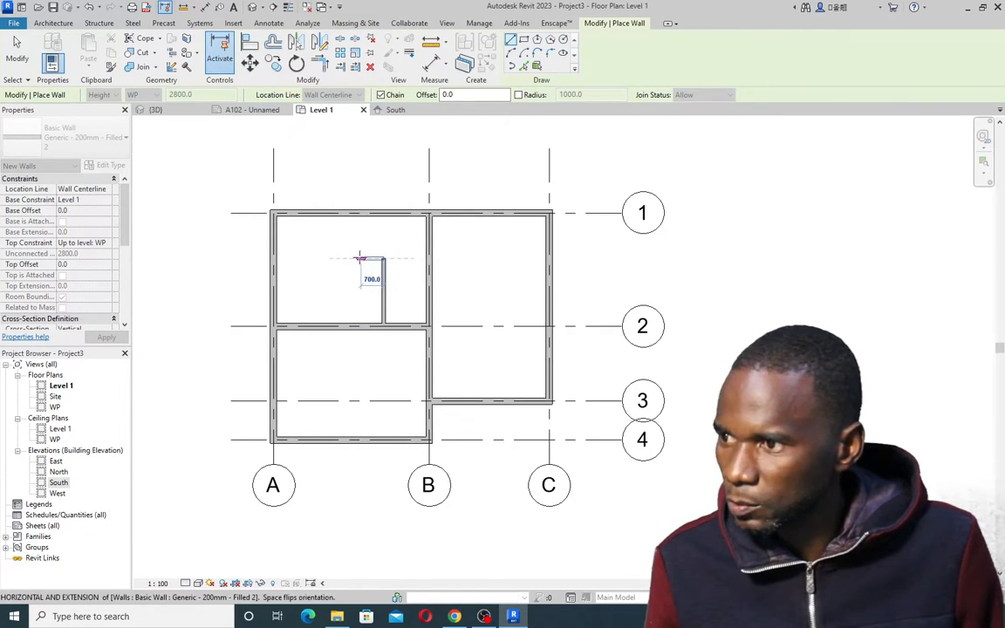
pyautogui.click(347, 257)
pyautogui.click(347, 214)
pyautogui.press('Escape')
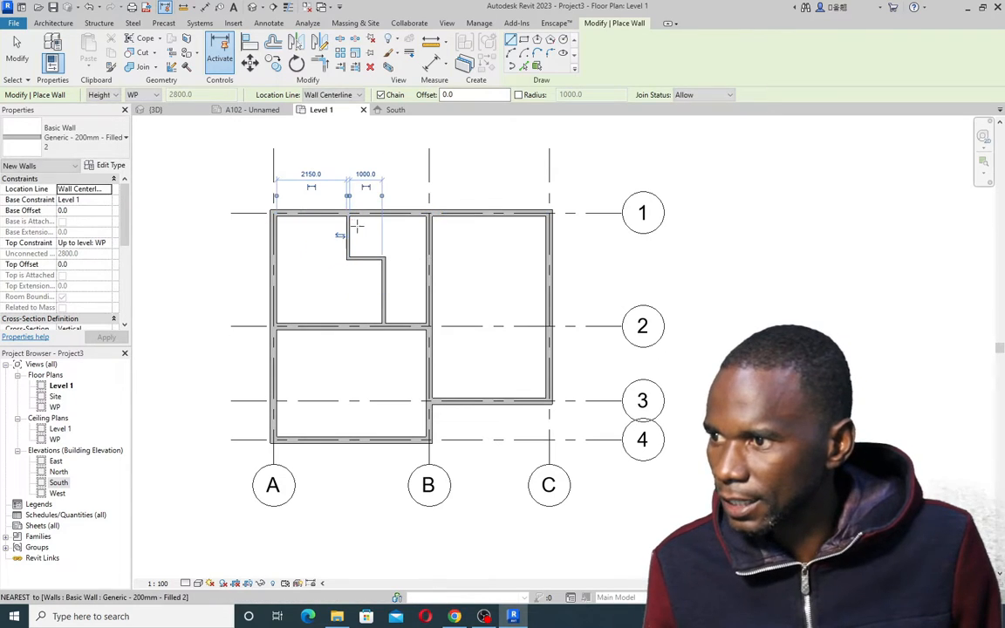
pyautogui.click(17, 58)
pyautogui.scroll(2, 382, 253)
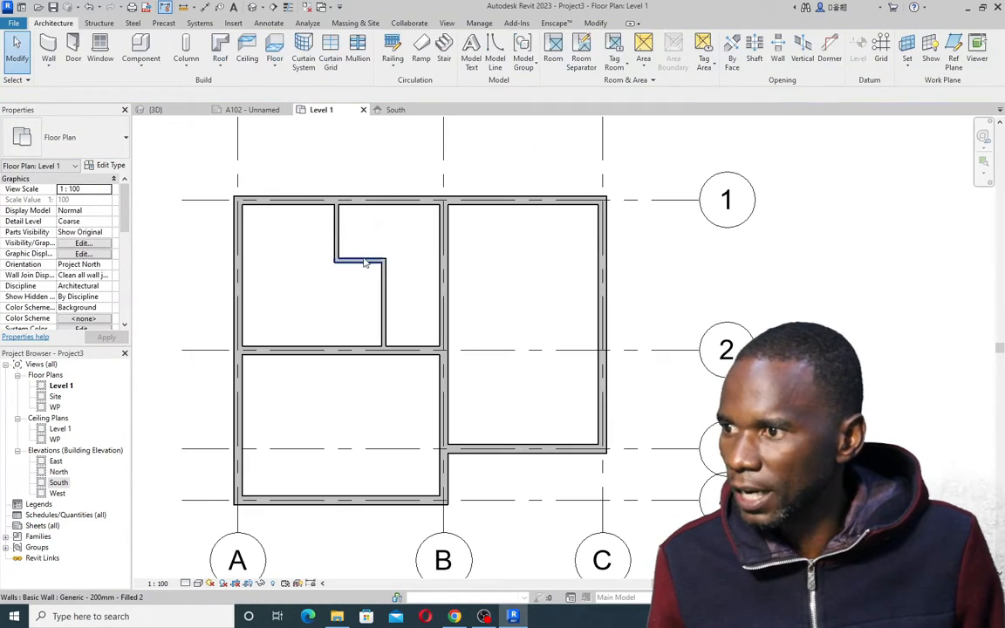
# Extend the horizontal segment of the stepped partition to meet the wall on grid B
pyautogui.click(381, 260)
pyautogui.moveTo(384, 260); pyautogui.dragTo(440, 260)
pyautogui.click(402, 232)
pyautogui.scroll(-3, 400, 274)
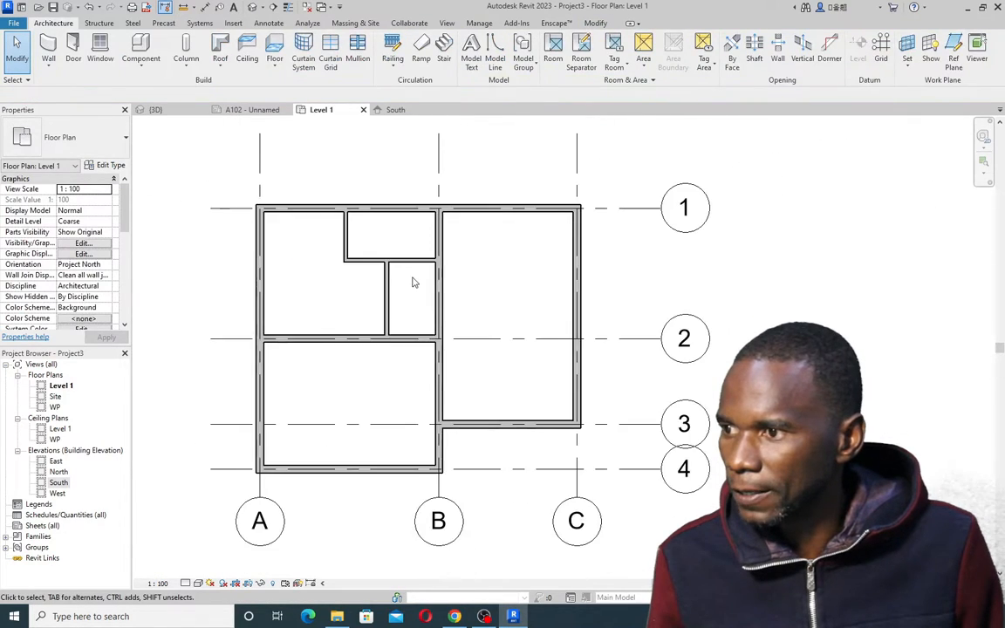
# Set the clear distance between the grid 1 wall and the stepped partition's horizontal segment to 1500 mm
pyautogui.scroll(3, 389, 299)
pyautogui.click(389, 299)
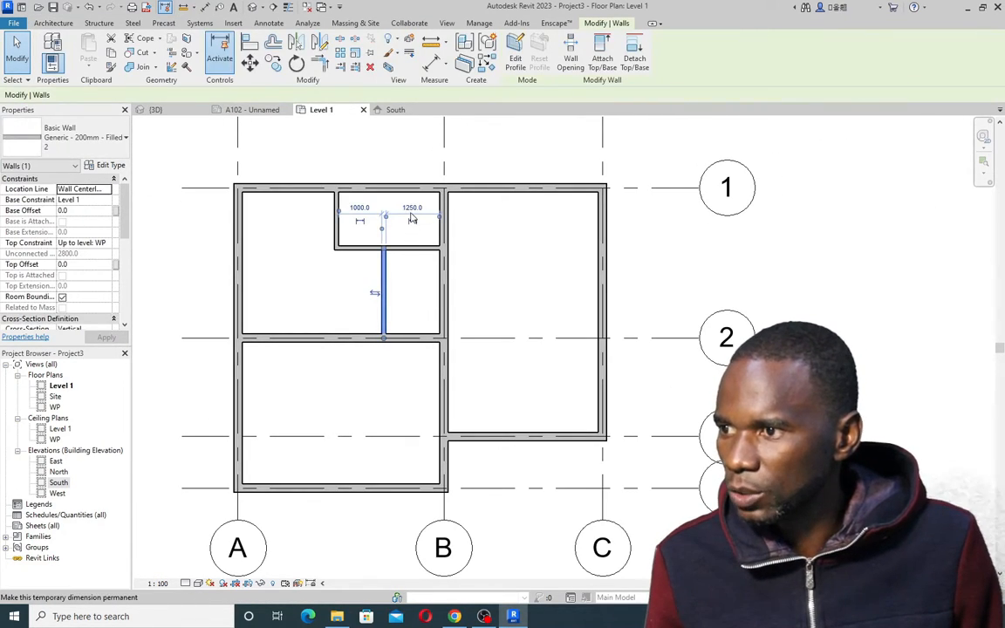
pyautogui.click(420, 281)
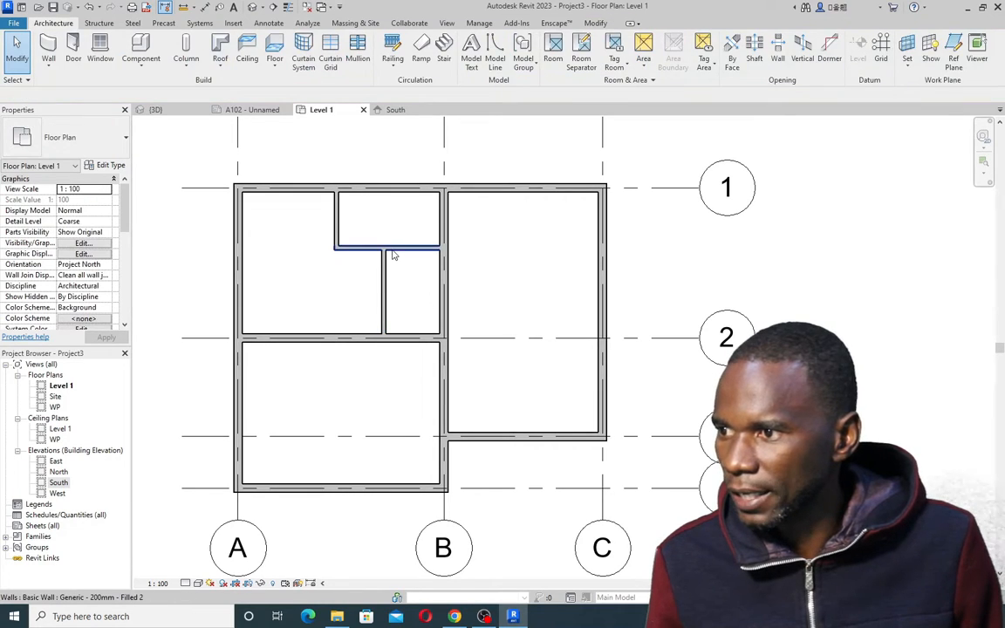
pyautogui.click(392, 250)
pyautogui.click(296, 220)
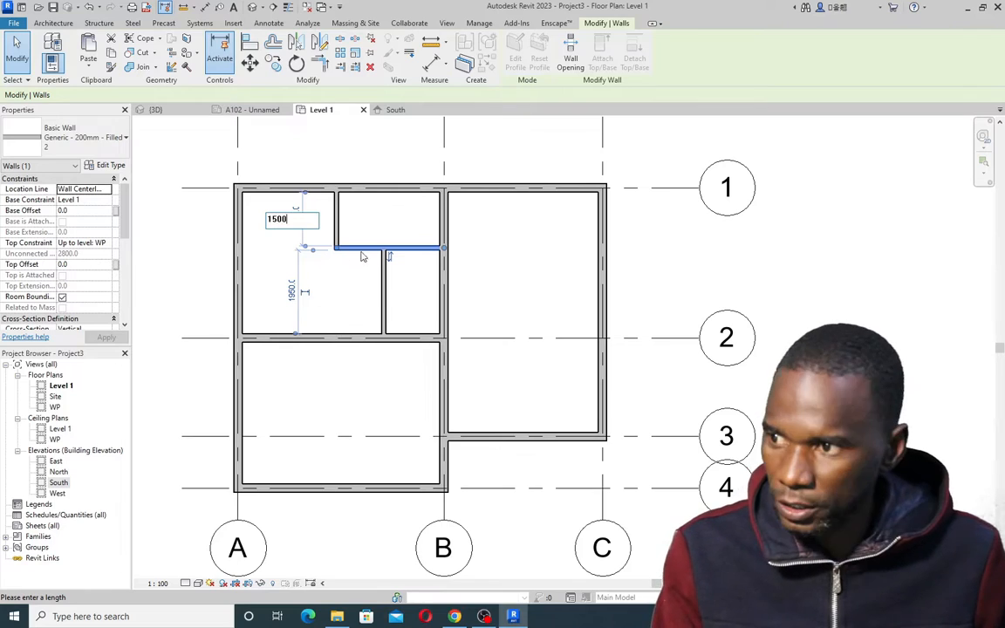
pyautogui.press('Return')
pyautogui.press('Escape')
# Open the default 3D view and examine the walls and partitions from several angles
pyautogui.scroll(-3, 405, 305)
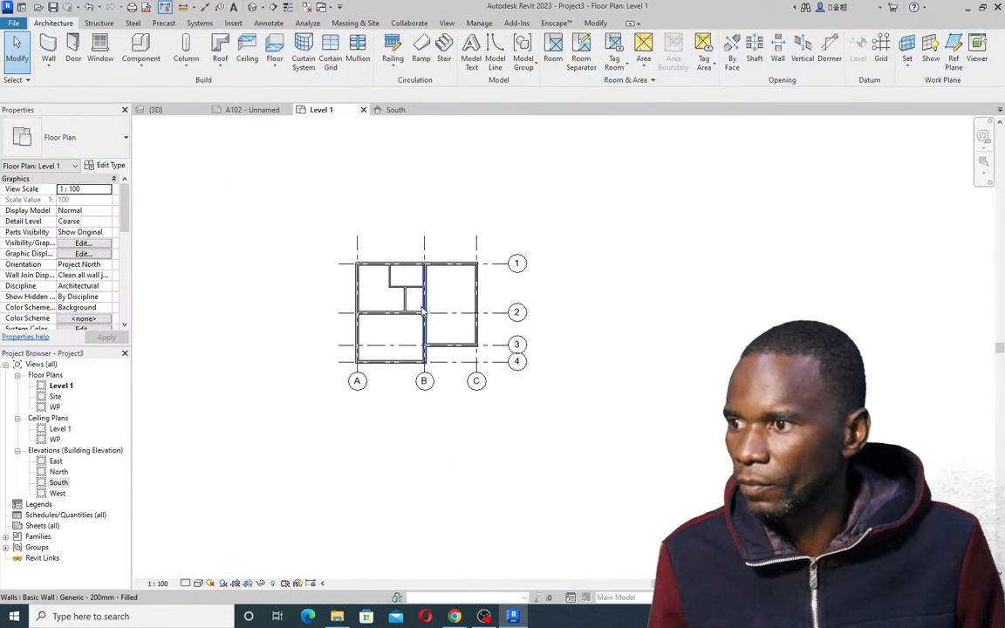
pyautogui.scroll(1, 394, 304)
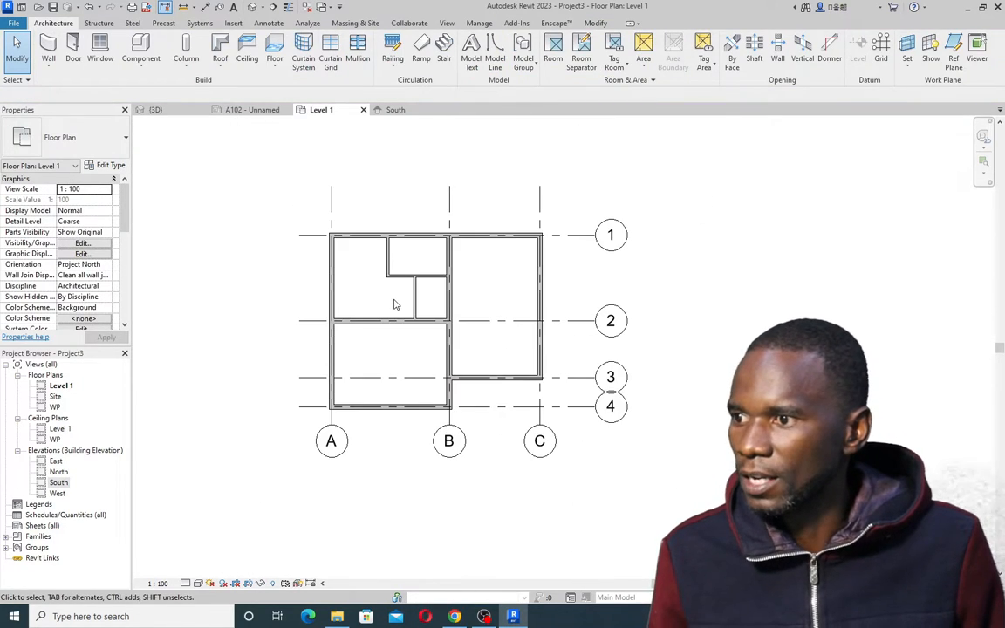
pyautogui.click(252, 7)
pyautogui.scroll(3, 691, 319)
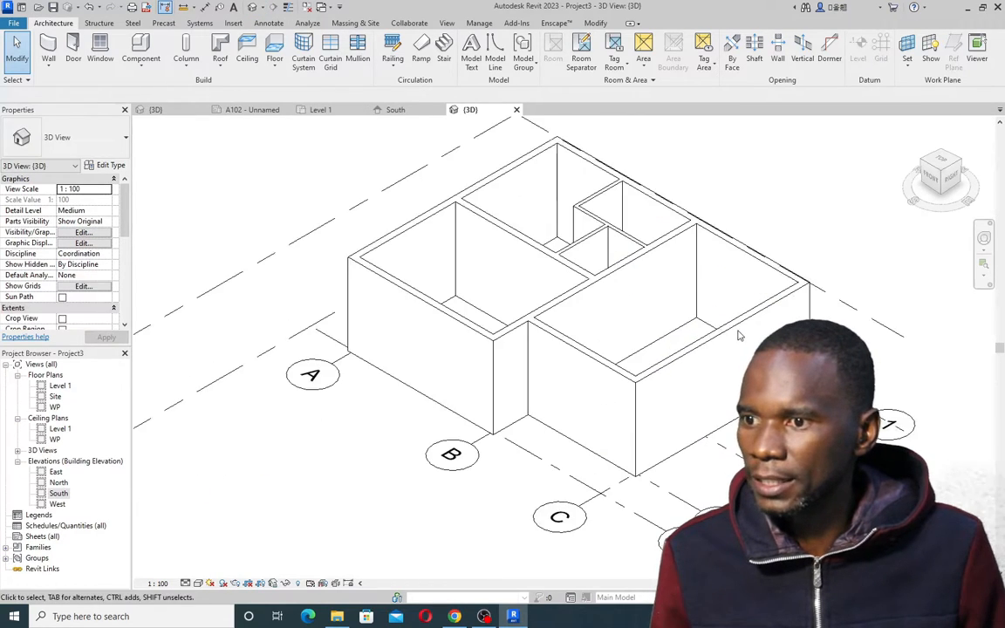
pyautogui.keyDown('shift'); pyautogui.moveTo(452, 380); pyautogui.dragTo(427, 339, button='middle'); pyautogui.keyUp('shift')
pyautogui.click(983, 237)
pyautogui.moveTo(367, 312); pyautogui.dragTo(363, 308)
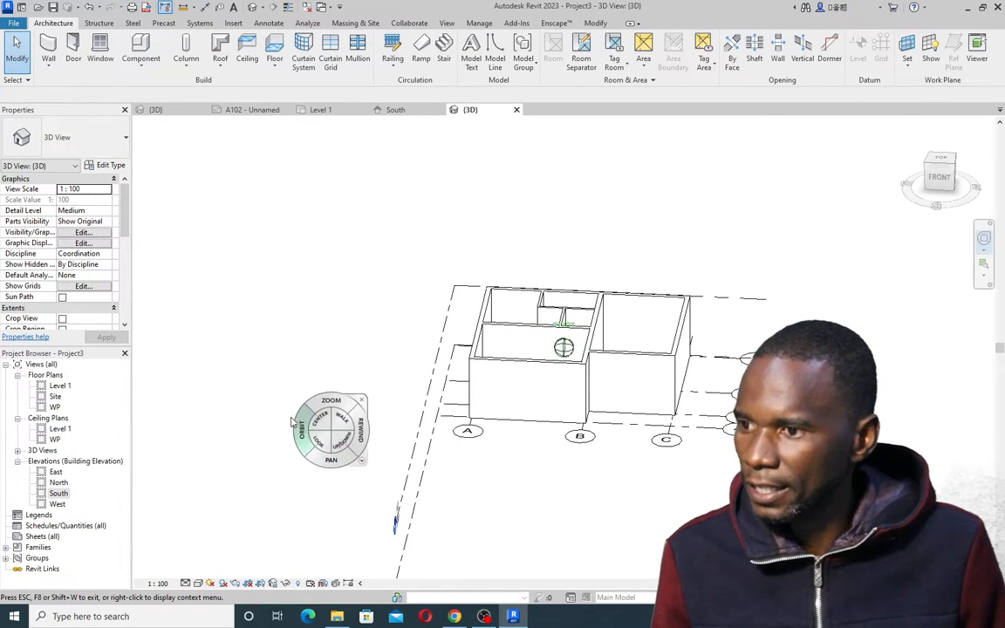
pyautogui.scroll(-4, 251, 400)
pyautogui.scroll(4, 464, 404)
pyautogui.moveTo(306, 449); pyautogui.dragTo(406, 440)
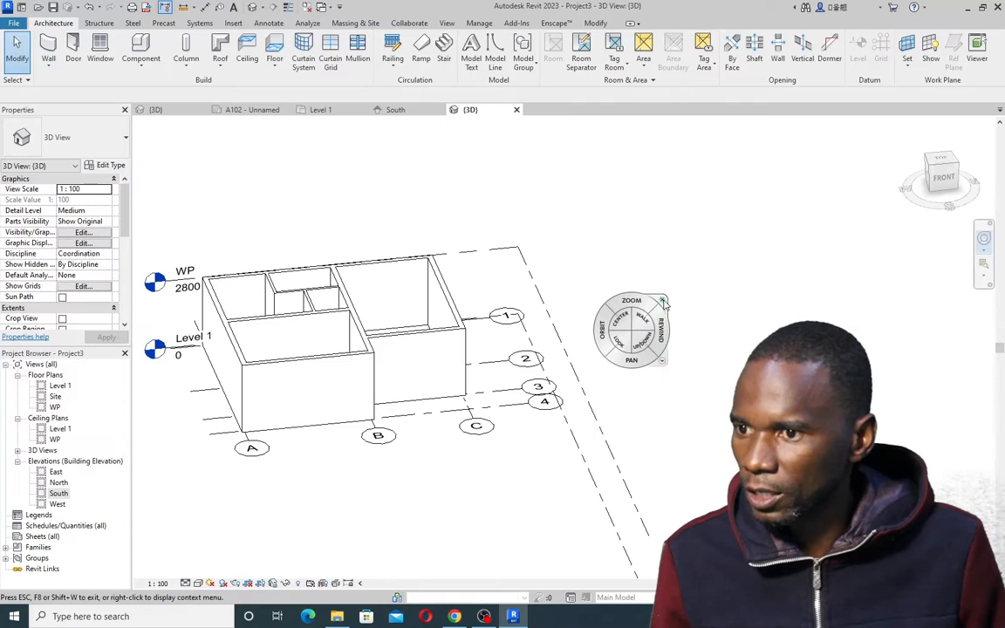
pyautogui.click(663, 300)
# Set the 3D view's visual style to Shaded
pyautogui.click(198, 584)
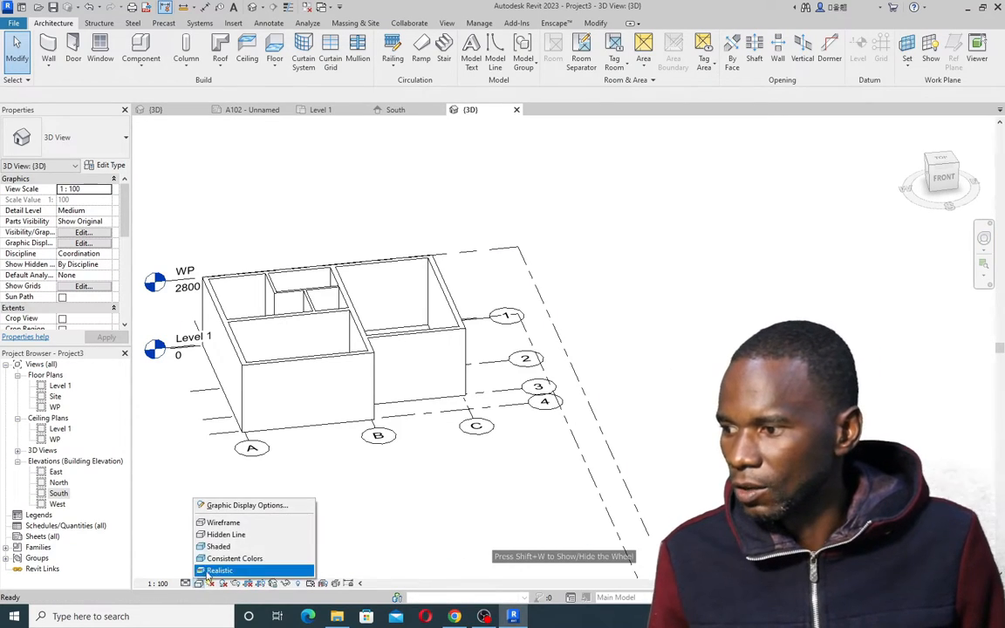
pyautogui.click(219, 547)
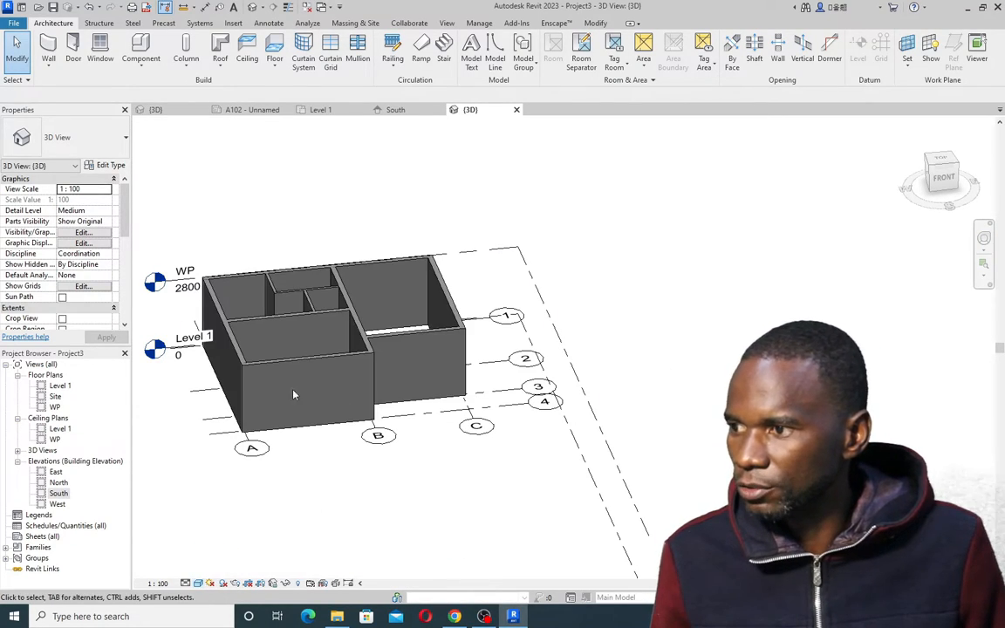
pyautogui.scroll(2, 270, 397)
pyautogui.scroll(-1, 395, 364)
pyautogui.scroll(-1, 396, 360)
pyautogui.keyDown('shift'); pyautogui.moveTo(553, 401); pyautogui.dragTo(510, 392, button='middle'); pyautogui.keyUp('shift')
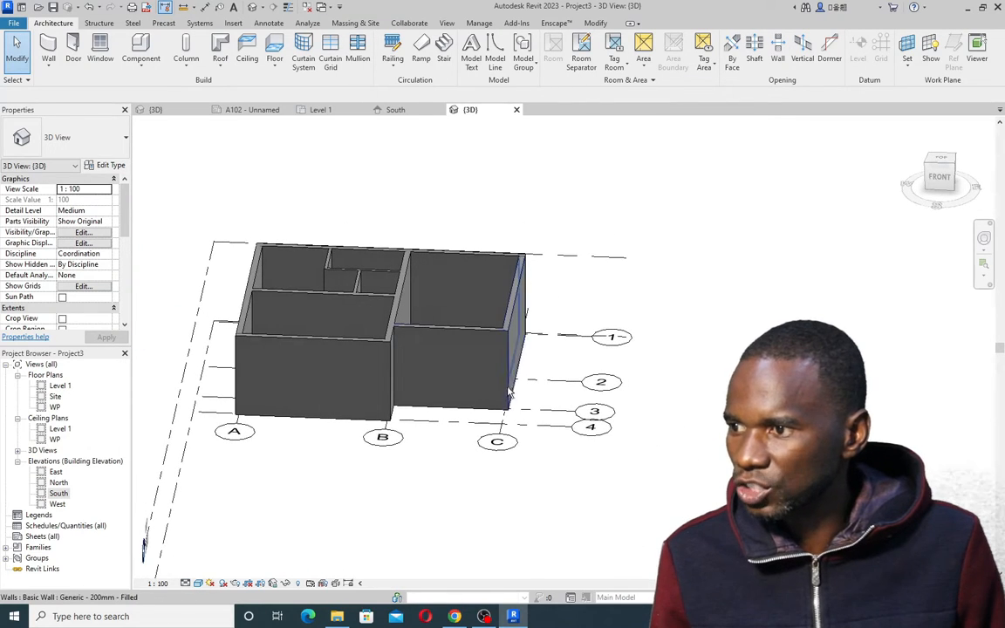
# Enable anti-aliased smooth lines, cast shadows and ambient shadows in the 3D view's graphic display options
pyautogui.click(198, 583)
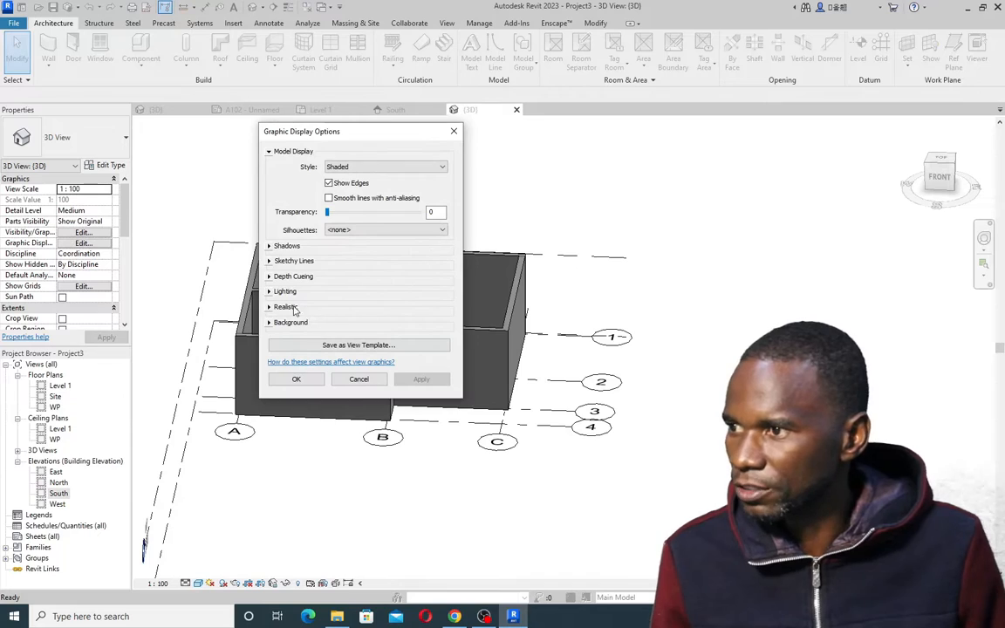
pyautogui.click(328, 198)
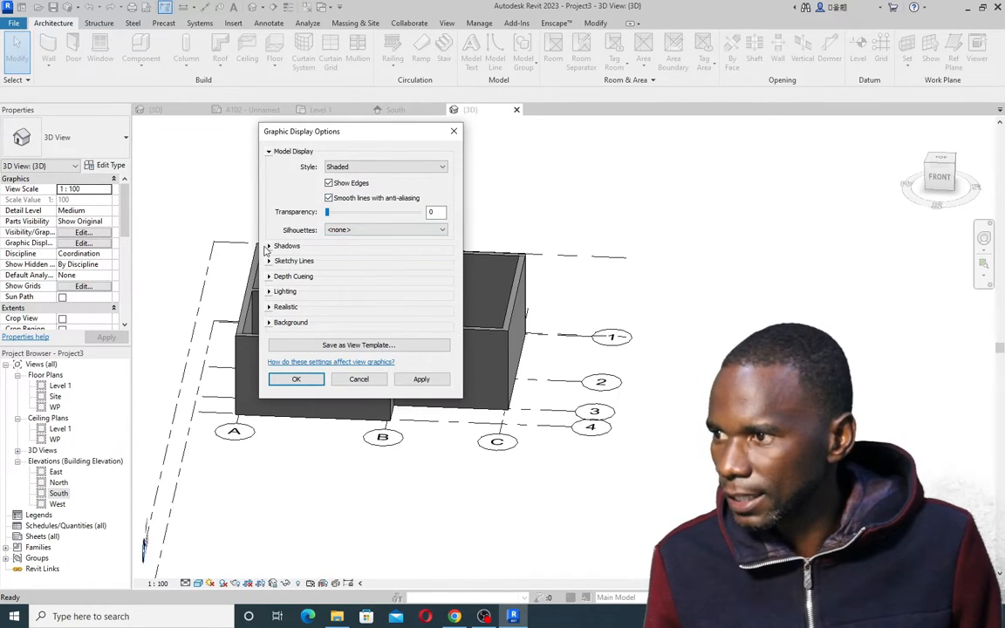
pyautogui.click(269, 247)
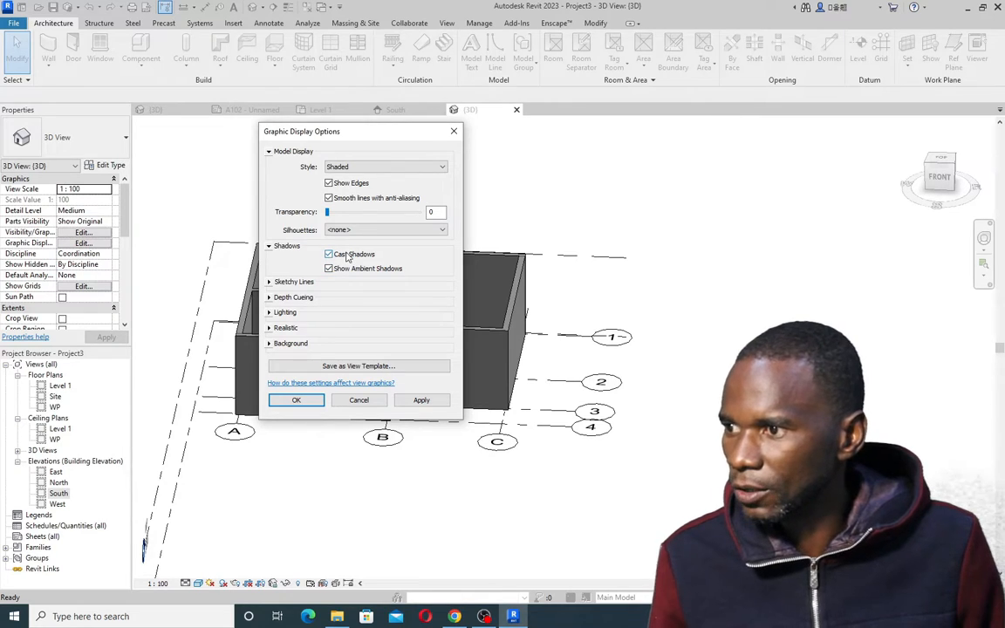
# Set the 3D view's lighting to sun 10, ambient light 28 and shadows 8, and apply the display options
pyautogui.click(270, 312)
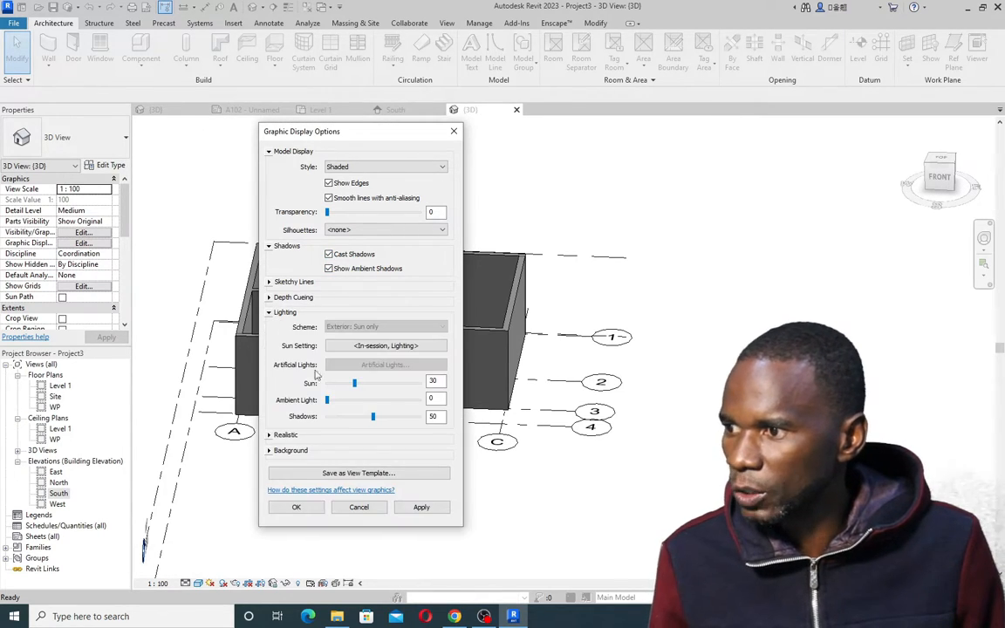
pyautogui.moveTo(330, 402); pyautogui.dragTo(339, 402)
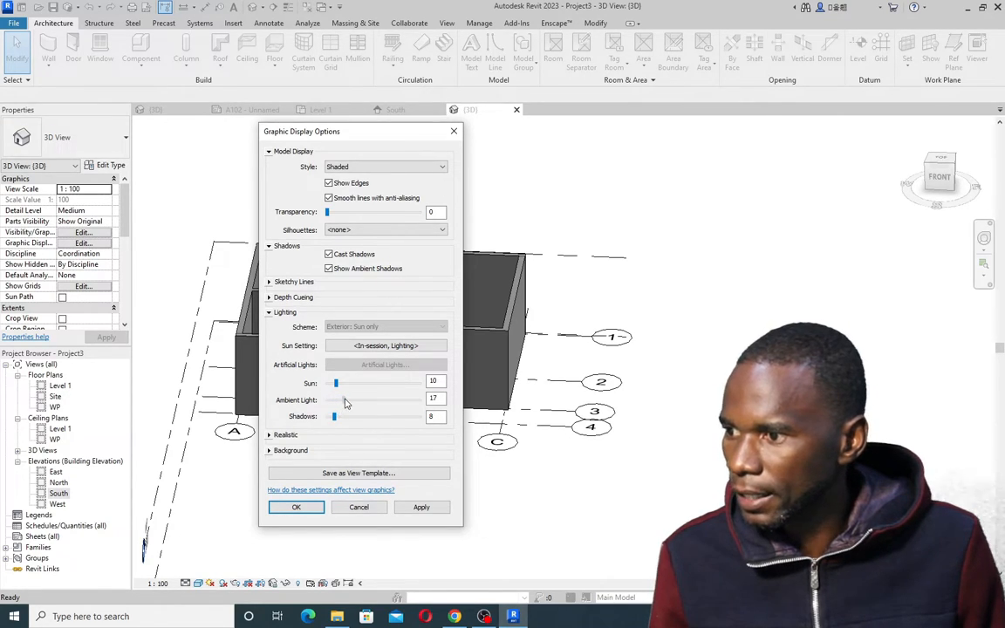
pyautogui.click(421, 506)
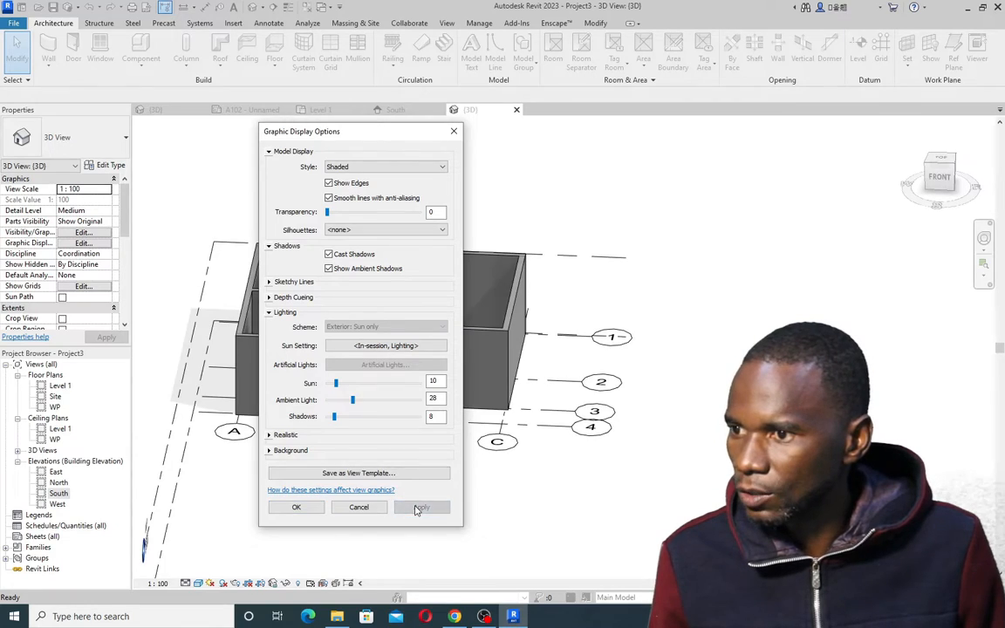
pyautogui.click(295, 508)
pyautogui.keyDown('shift'); pyautogui.moveTo(533, 353); pyautogui.dragTo(604, 403, button='middle'); pyautogui.keyUp('shift')
pyautogui.scroll(3, 397, 320)
pyautogui.scroll(-2, 481, 337)
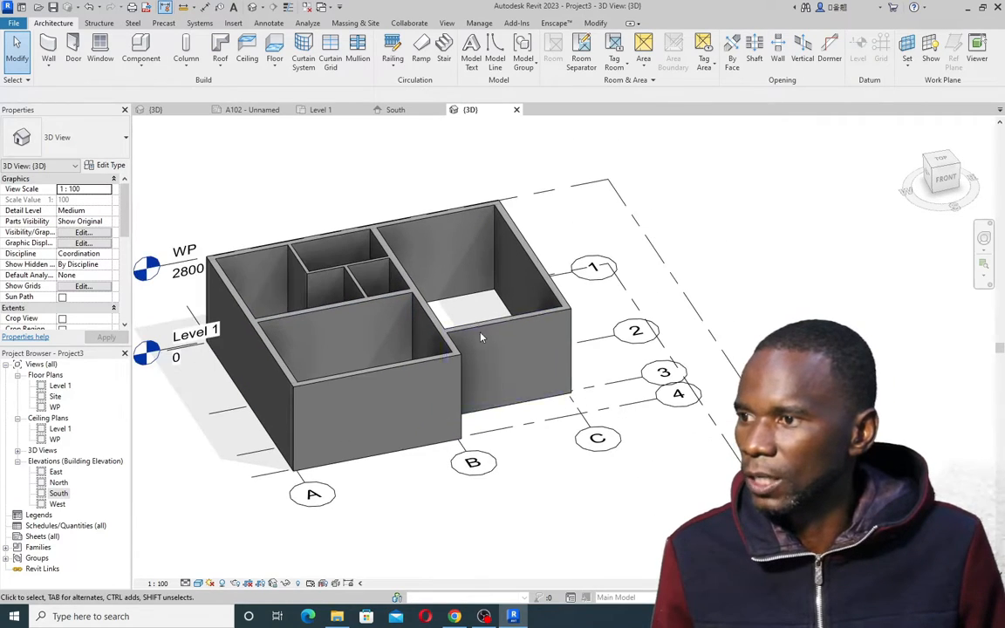
# In the Level 1 floor plan, set the width of the M_Single-Flush 0915 x 2134mm door type to 900 mm
pyautogui.click(321, 110)
pyautogui.scroll(3, 468, 339)
pyautogui.scroll(-3, 405, 330)
pyautogui.scroll(3, 405, 273)
pyautogui.scroll(-1, 406, 295)
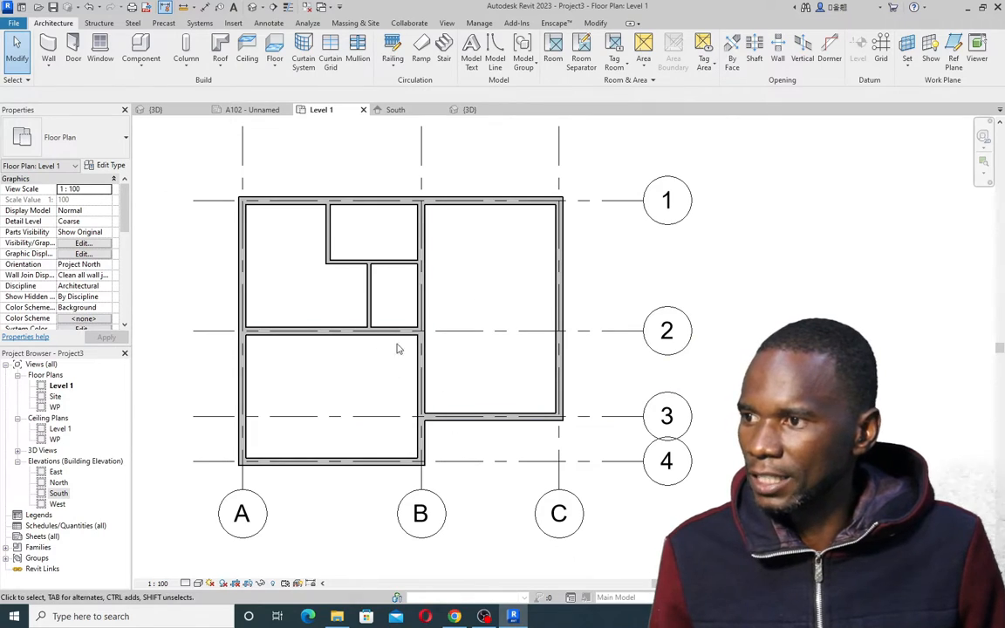
pyautogui.scroll(-1, 384, 353)
pyautogui.scroll(2, 370, 348)
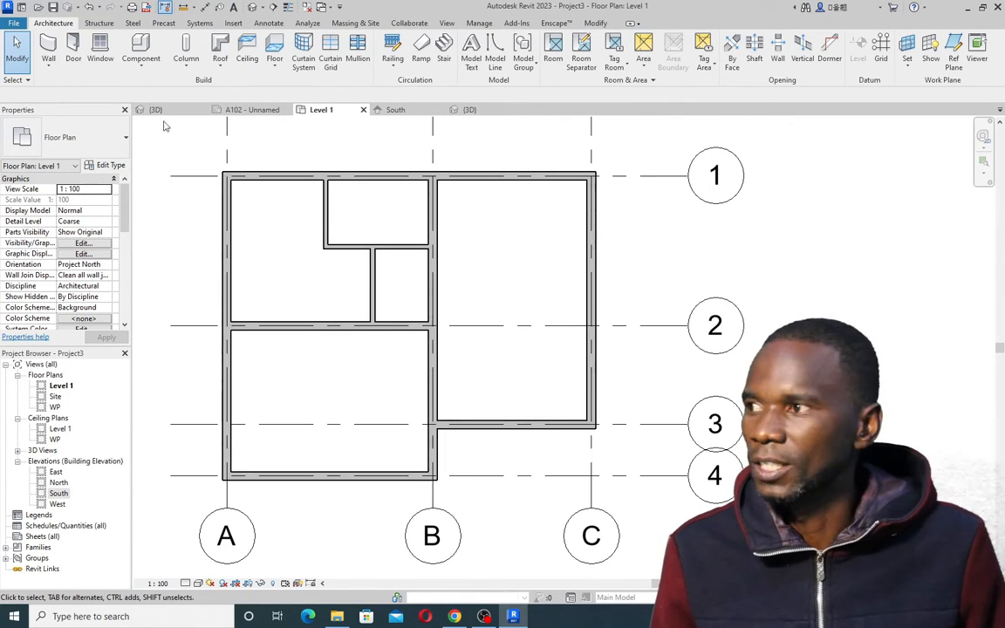
pyautogui.click(73, 48)
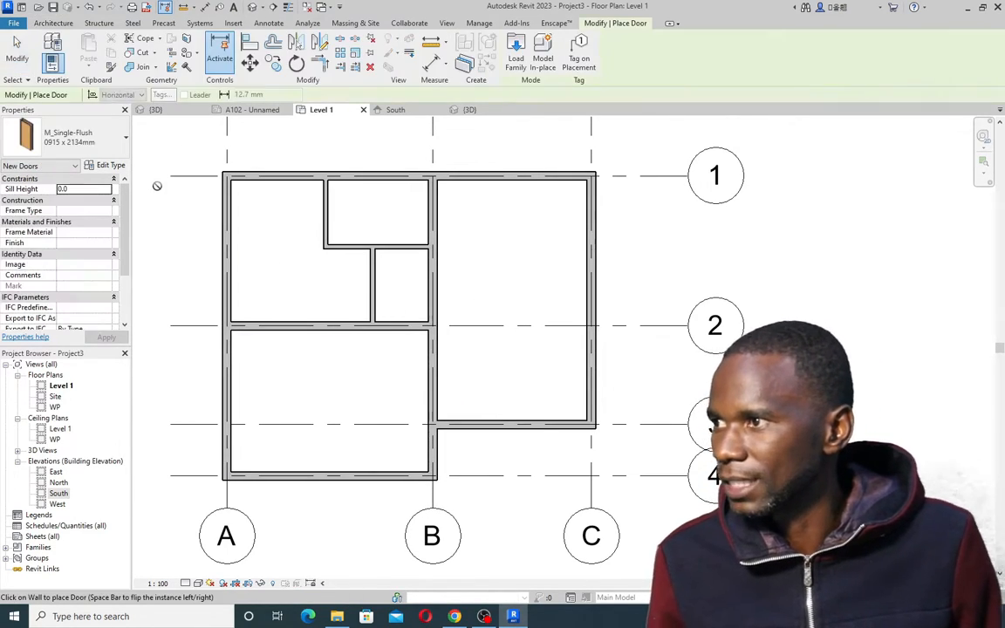
pyautogui.click(105, 164)
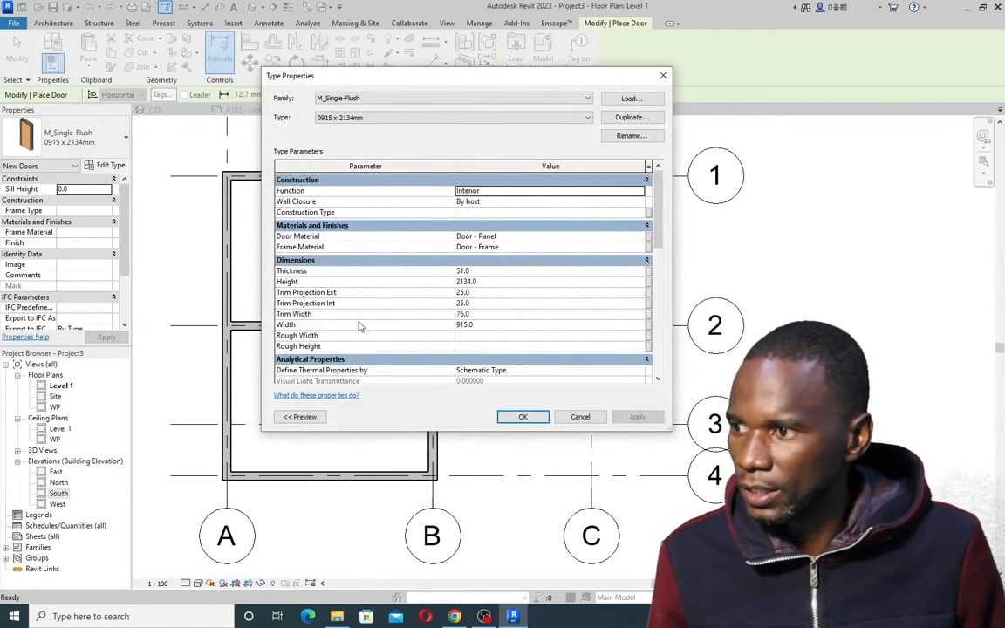
pyautogui.click(488, 326)
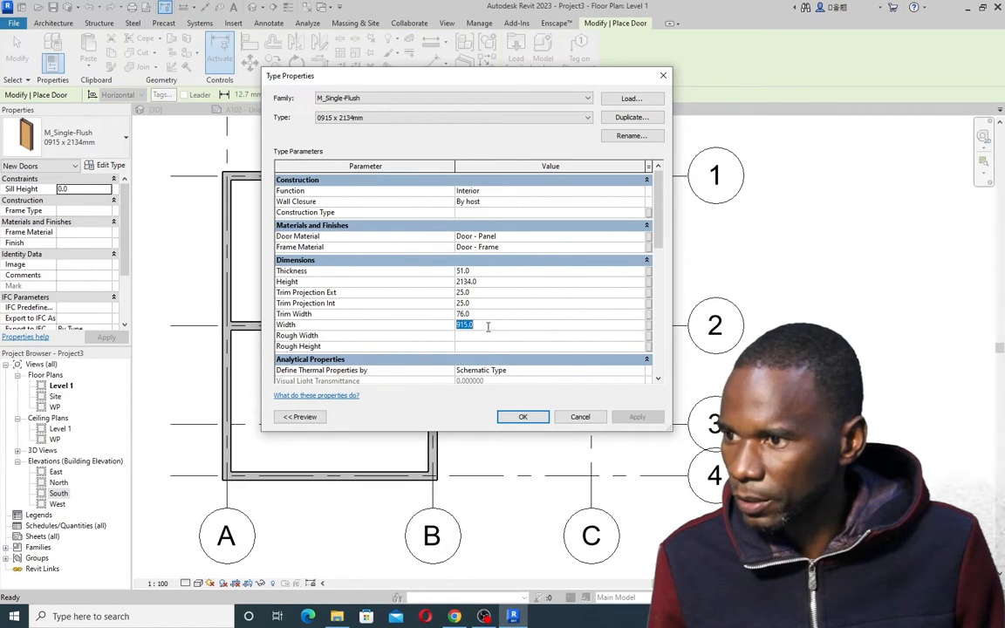
pyautogui.write('900')
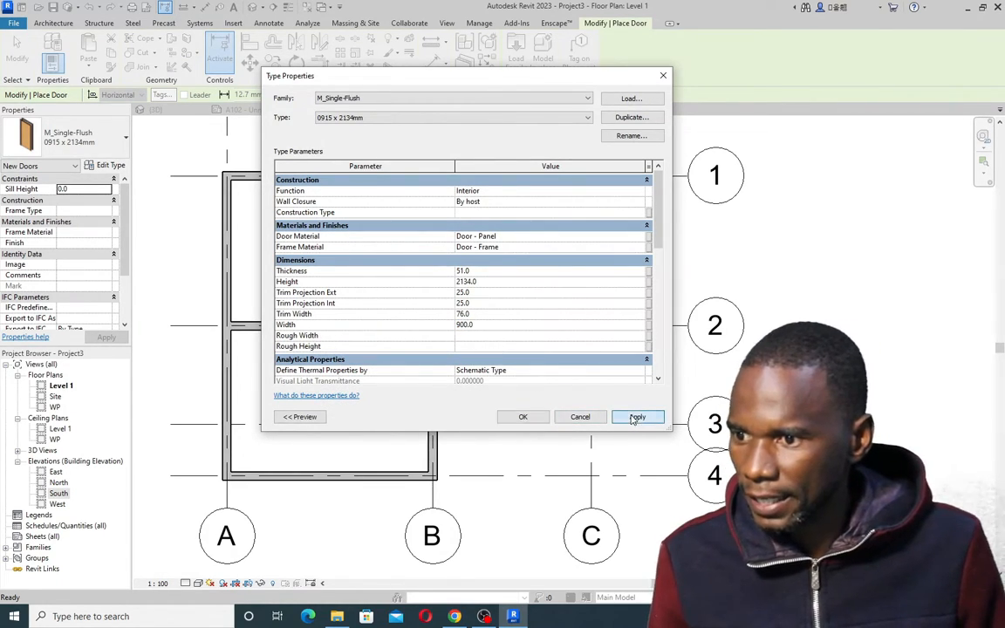
pyautogui.click(523, 416)
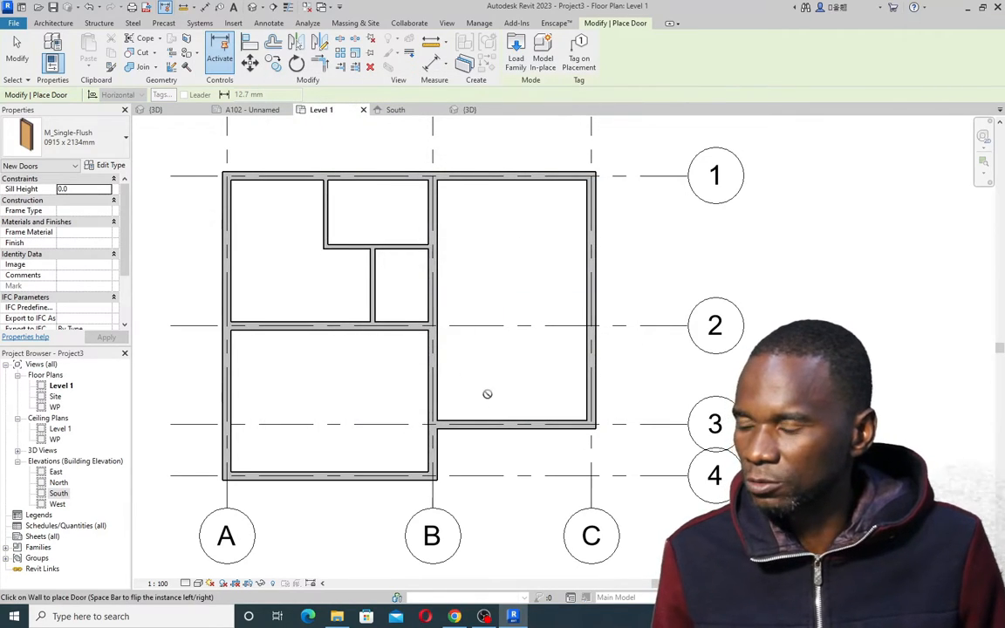
# Place single-flush doors in the grid 2 wall near grid B and in the adjoining short vertical partition
pyautogui.click(406, 329)
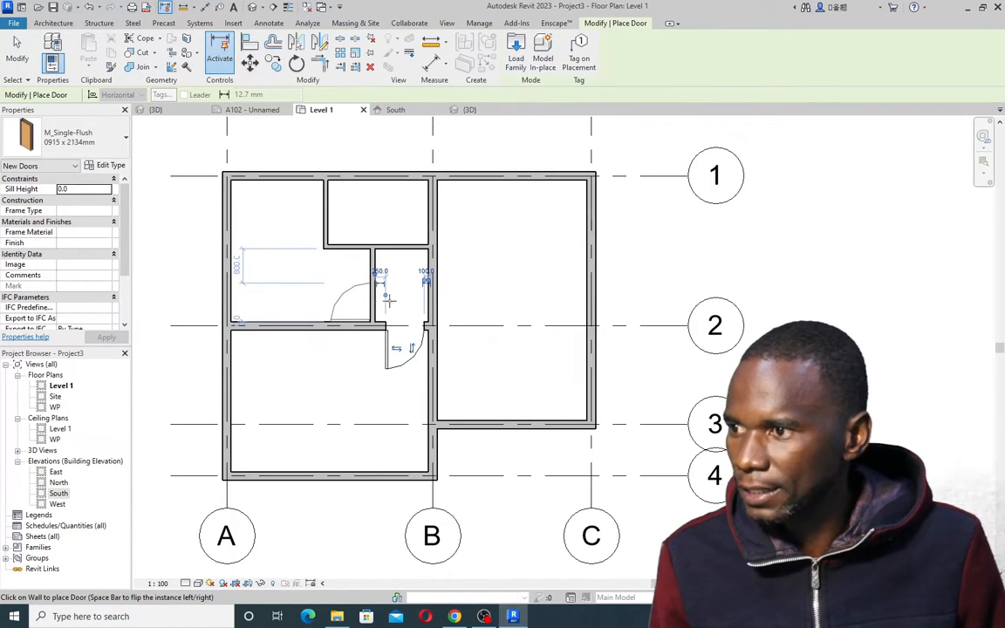
pyautogui.click(374, 296)
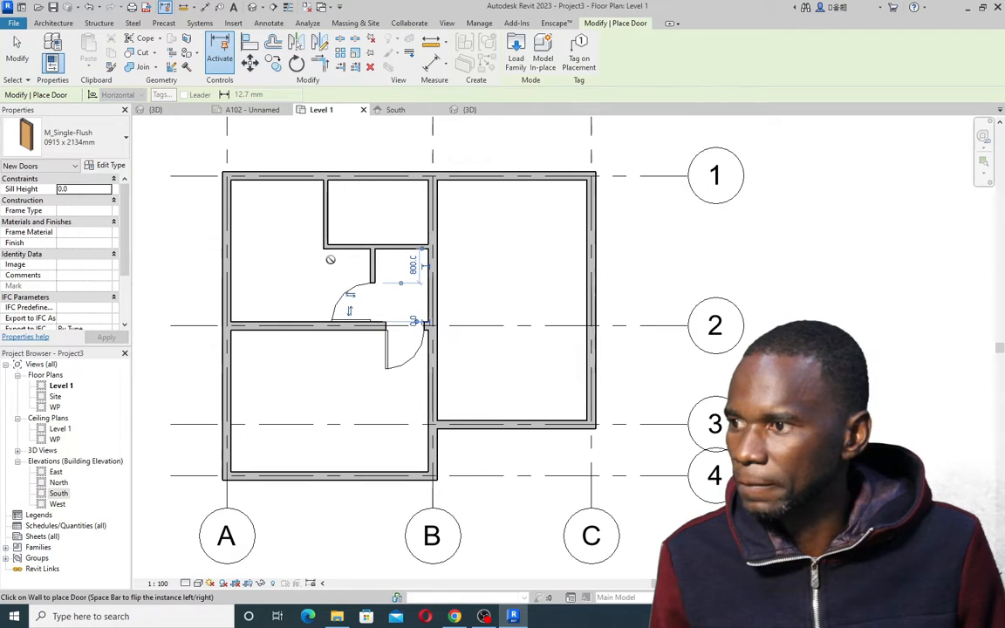
# Duplicate the door type as 0915 x 2134mm 2 with a 700 mm width and place one in the horizontal partition near grid B
pyautogui.click(105, 165)
pyautogui.click(626, 117)
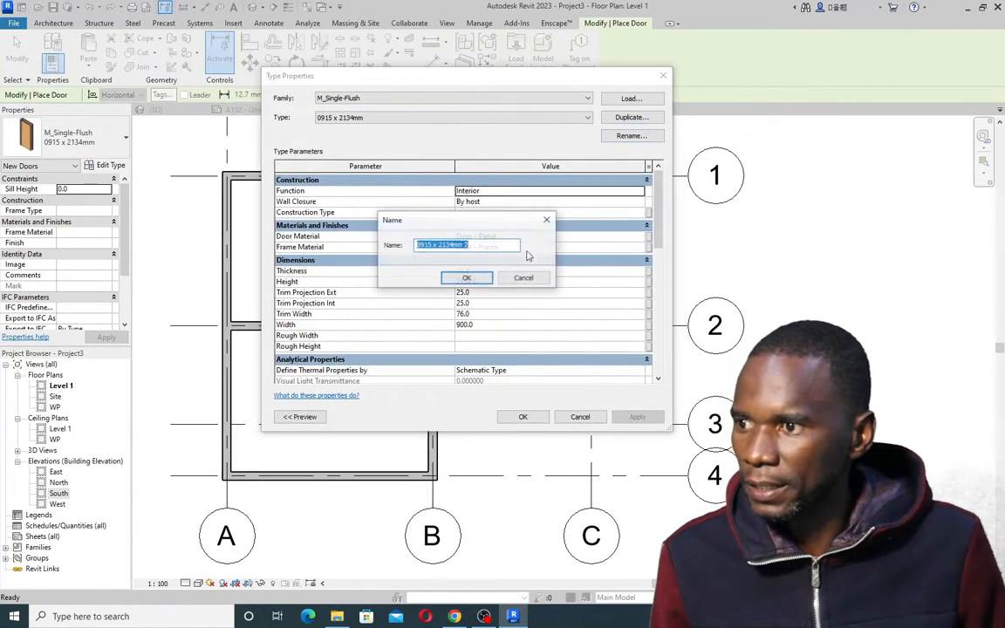
pyautogui.click(462, 279)
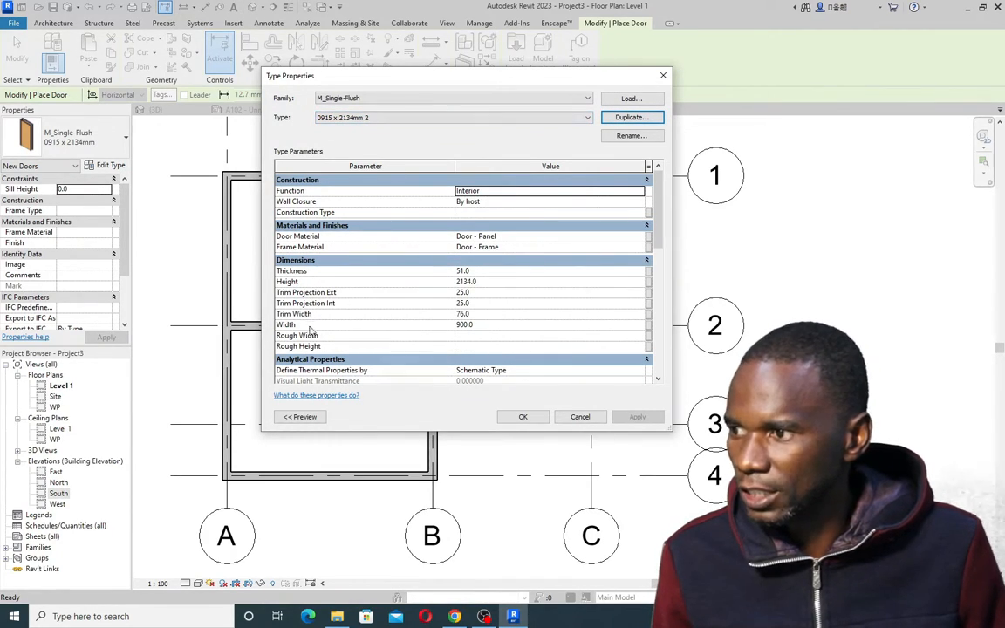
pyautogui.click(483, 325)
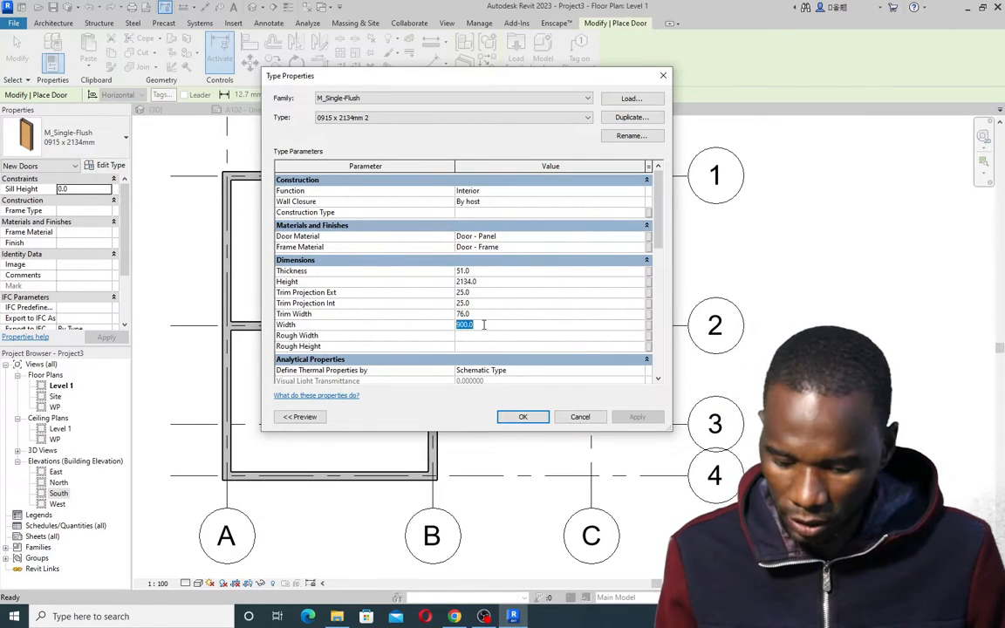
pyautogui.write('700')
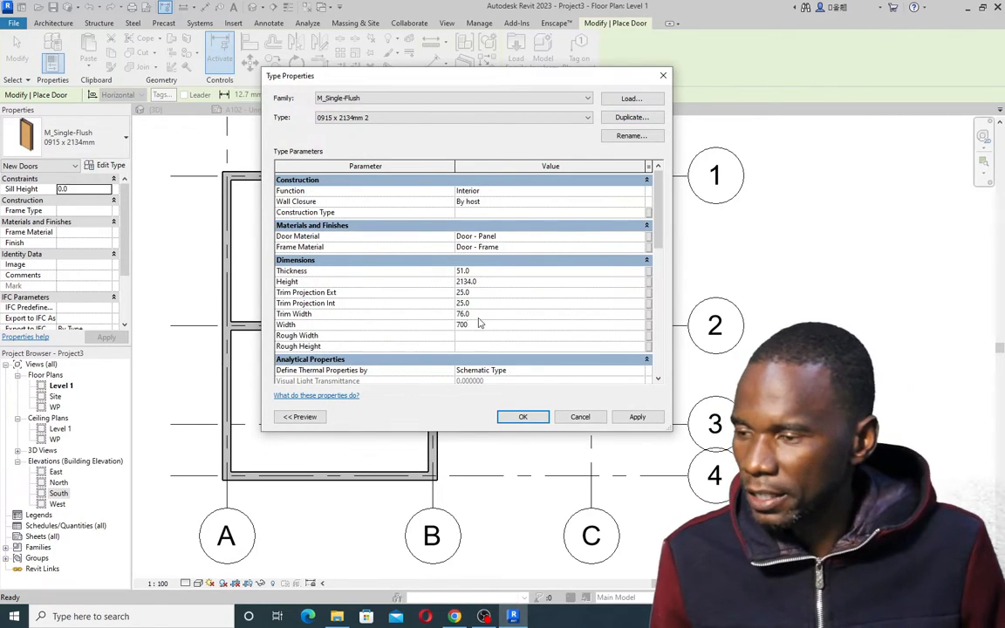
pyautogui.click(636, 418)
pyautogui.click(522, 417)
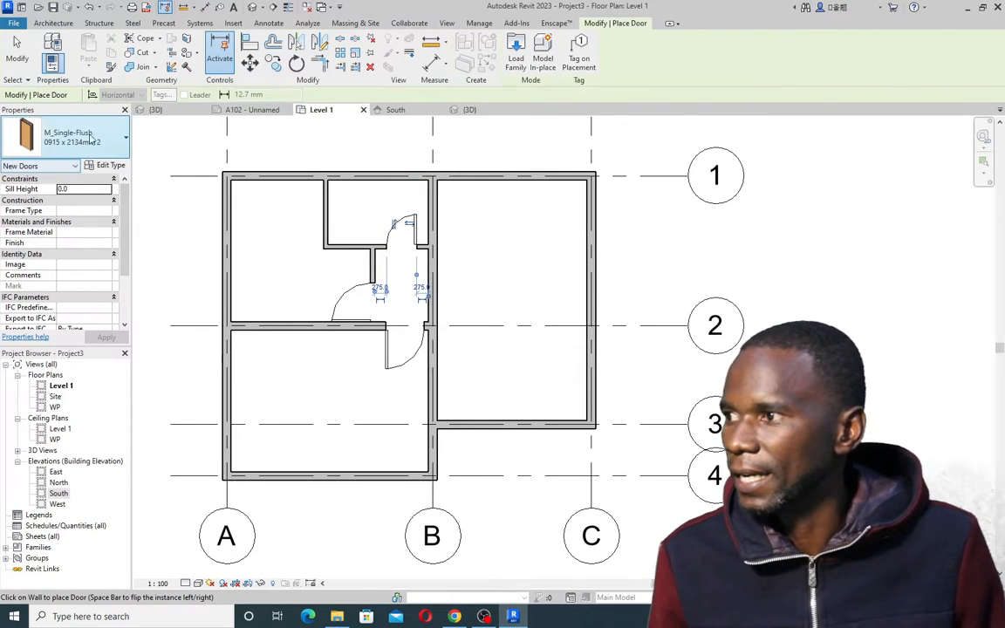
# Browse the UK family library to the External Doors folder inside Doors for loading a door family
pyautogui.click(87, 138)
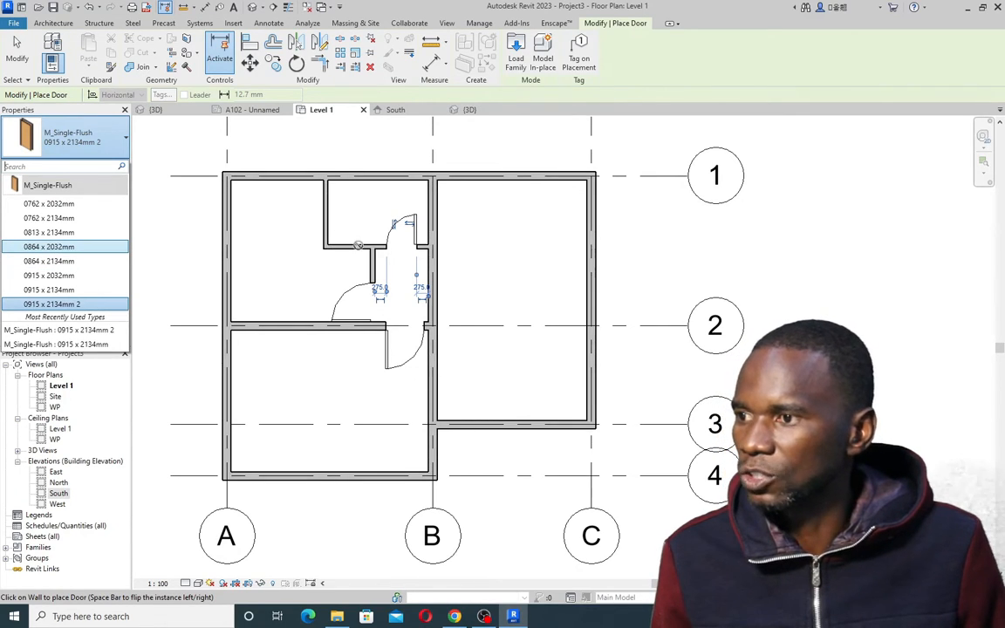
pyautogui.click(515, 51)
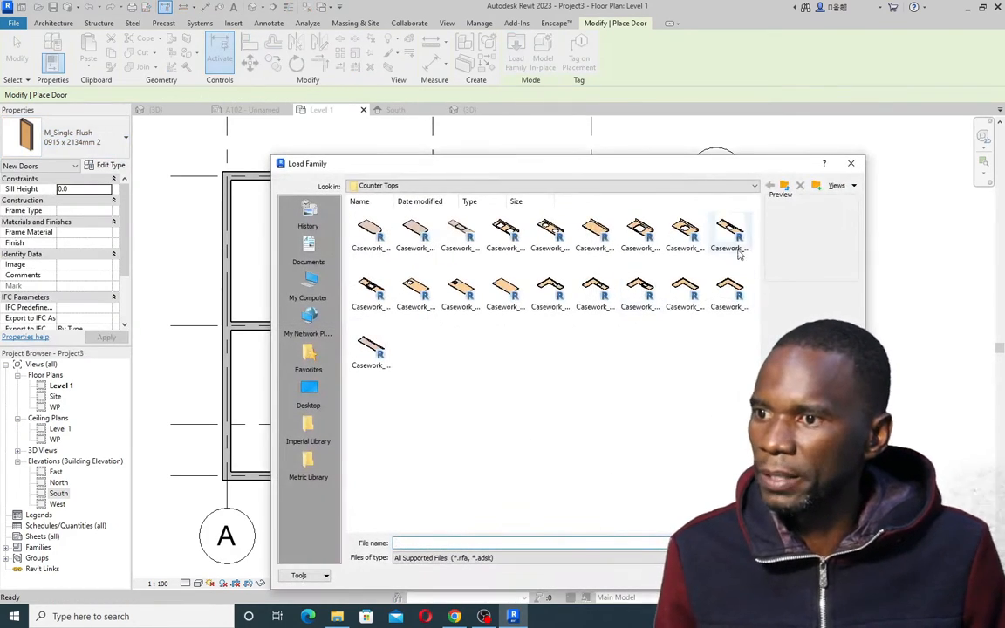
pyautogui.click(784, 187)
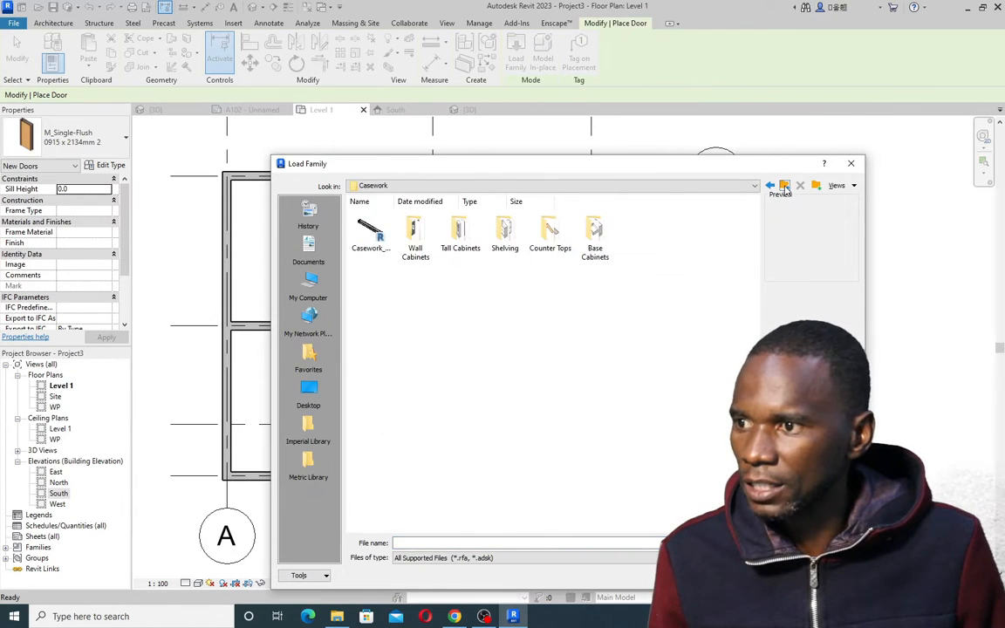
pyautogui.click(784, 187)
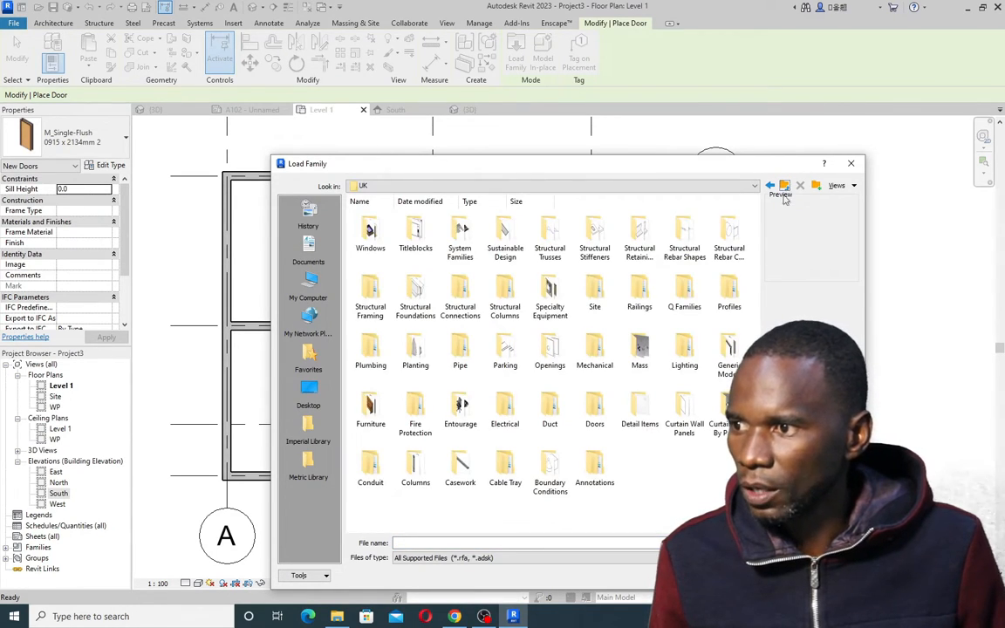
pyautogui.click(847, 185)
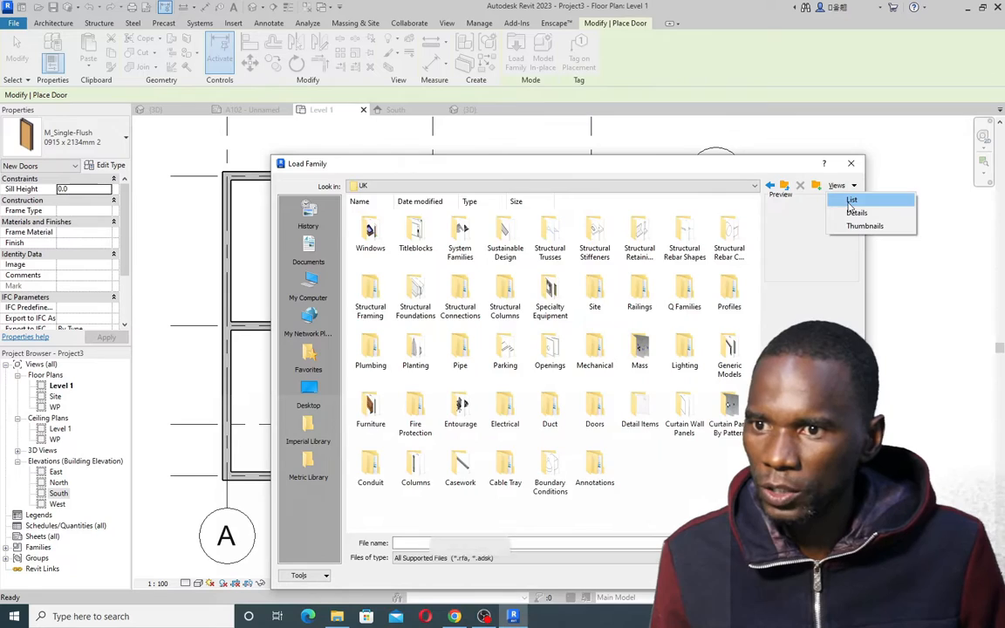
pyautogui.click(859, 203)
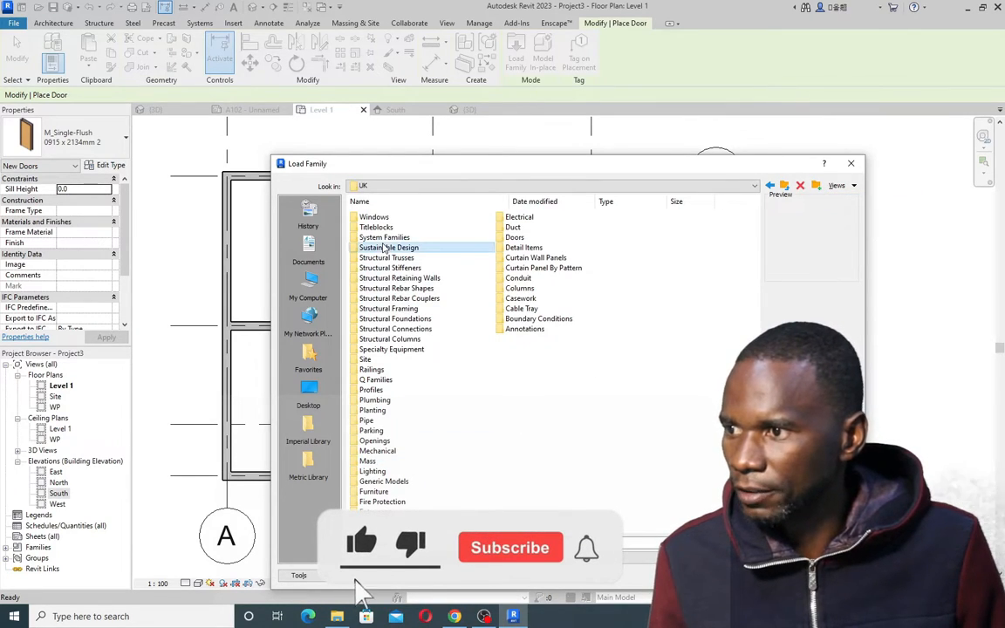
pyautogui.click(513, 227)
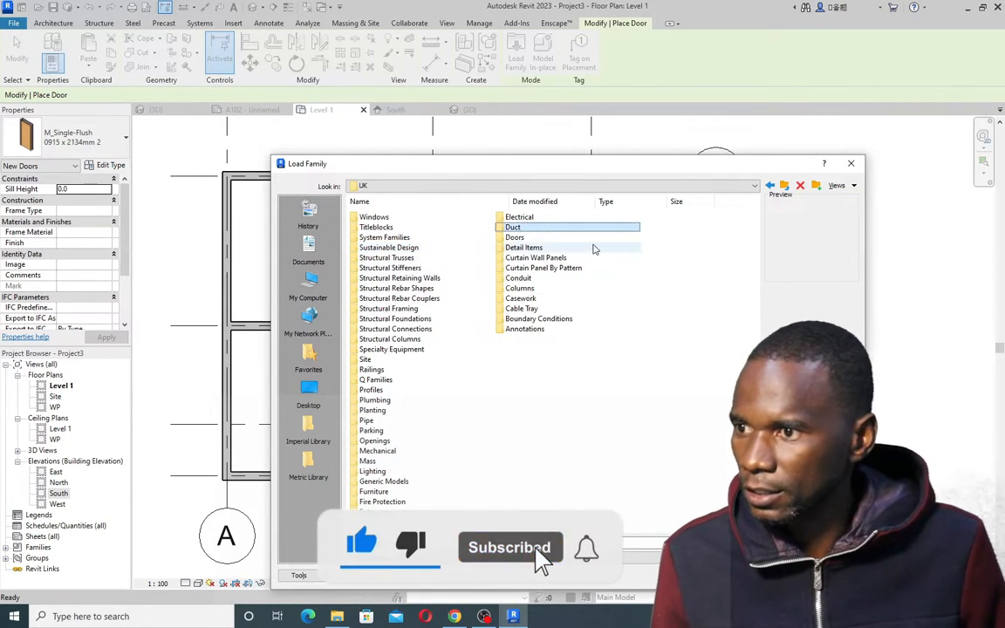
pyautogui.doubleClick(515, 238)
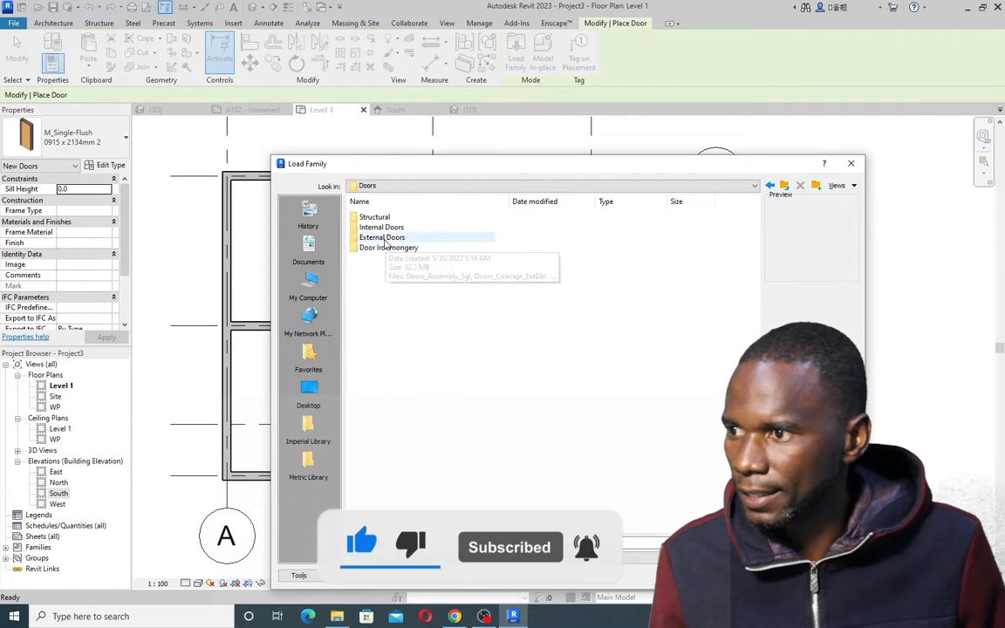
pyautogui.doubleClick(388, 237)
# Show the external door families as thumbnails and load Doors_SCO_ExtSgl into the project
pyautogui.click(842, 185)
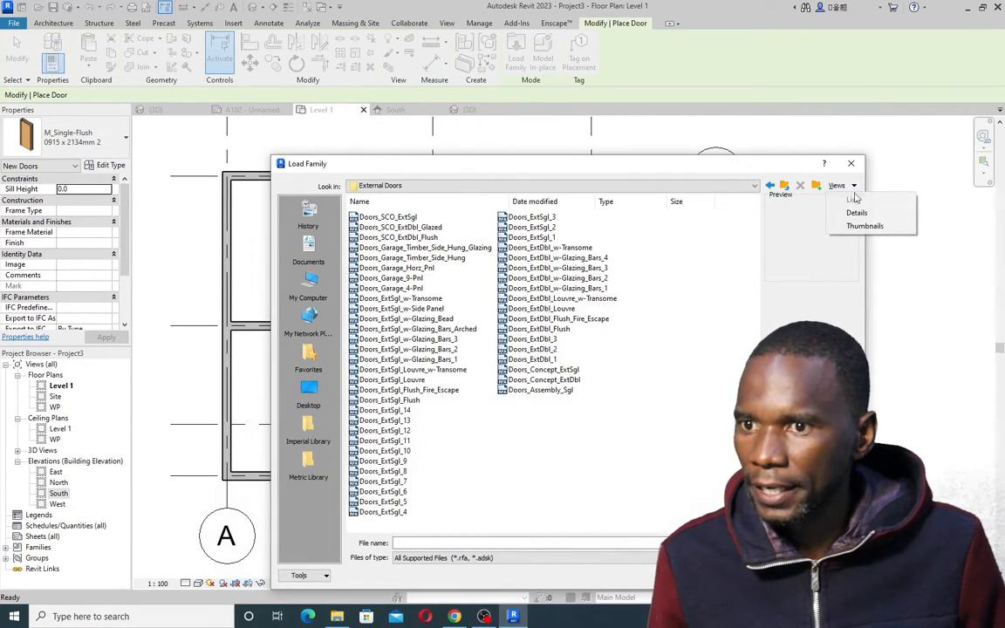
pyautogui.click(860, 227)
pyautogui.click(375, 232)
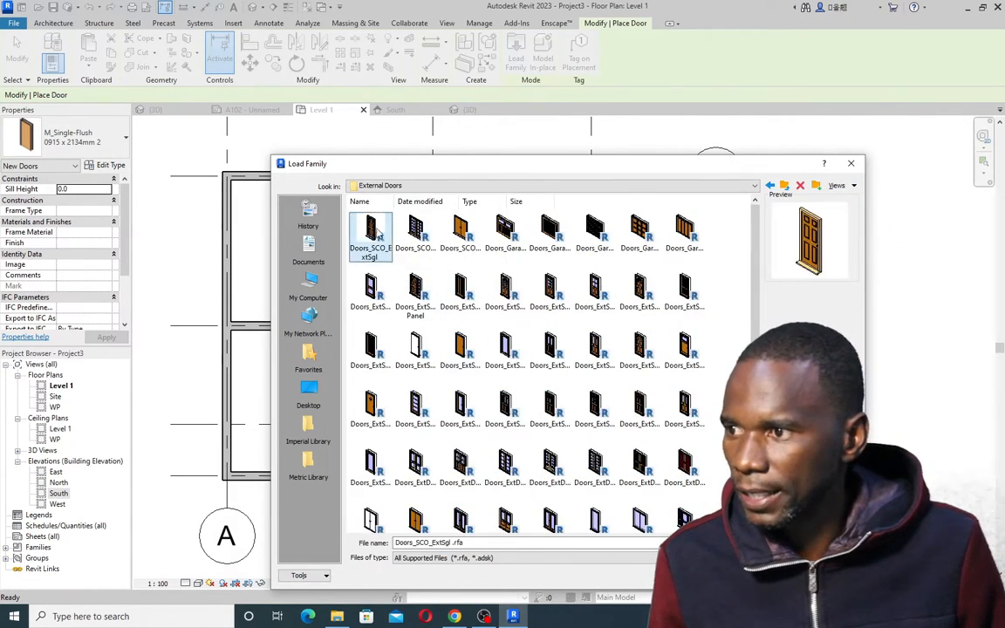
pyautogui.click(752, 575)
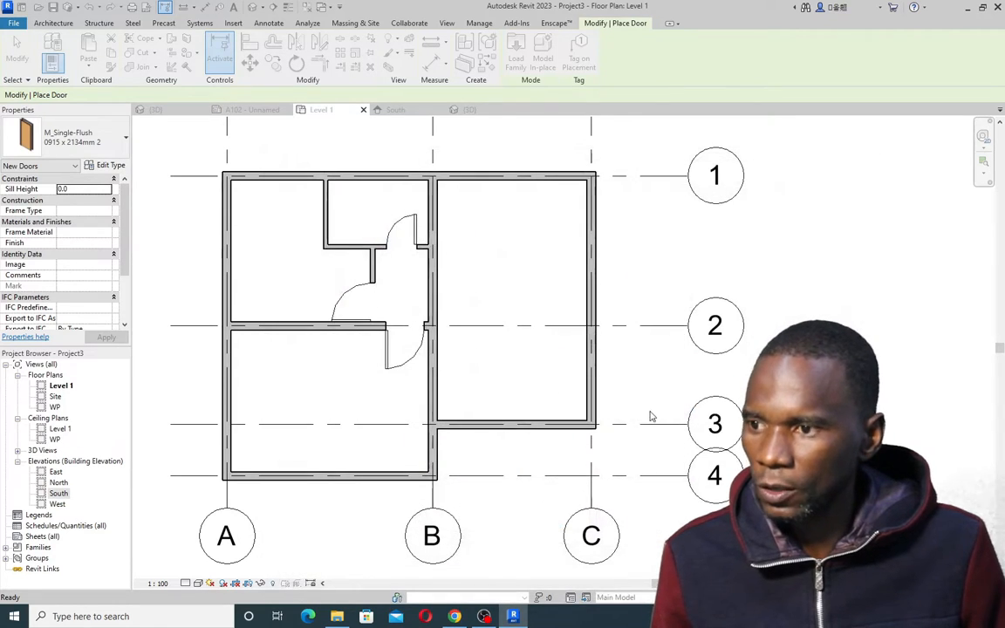
# Place 910x2110mm external single doors in the grid 3 and grid 1 walls of the room between grids B and C, near grid B
pyautogui.click(463, 425)
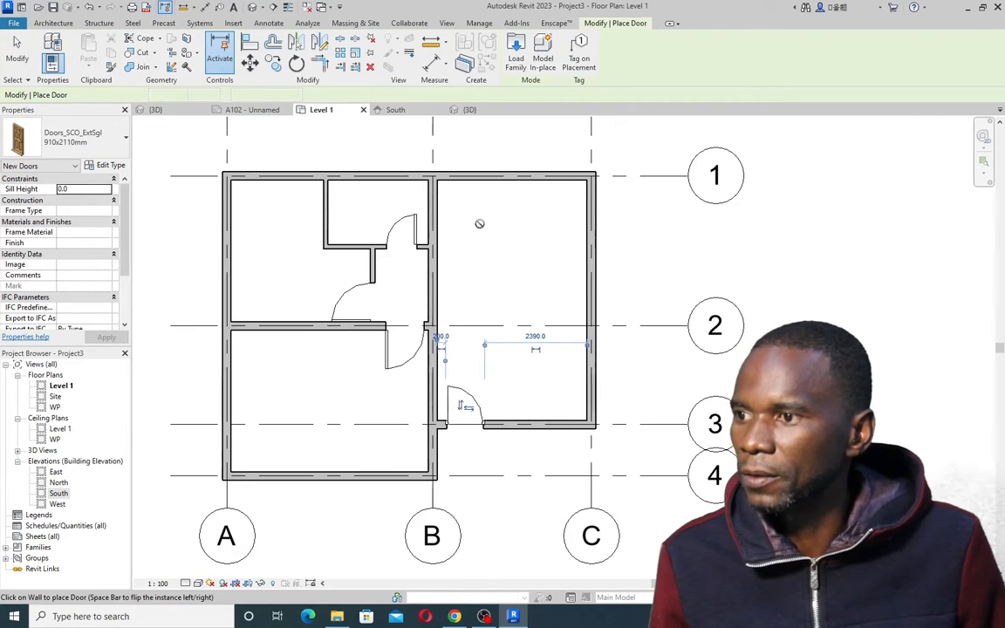
pyautogui.click(473, 173)
pyautogui.rightClick(530, 215)
pyautogui.click(529, 216)
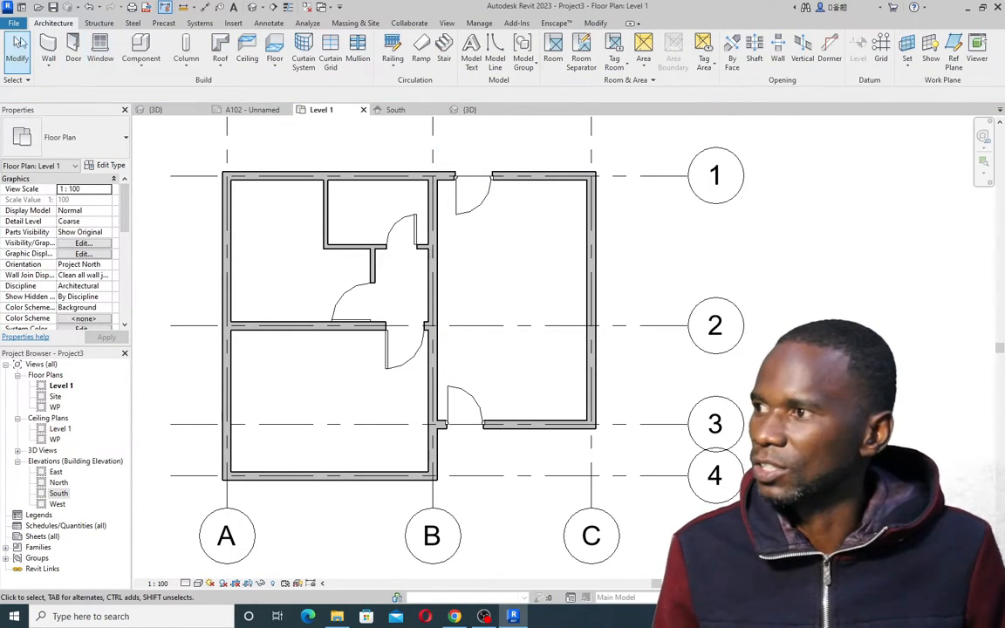
# Duplicate the M_Fixed window type as 0406 x 0610mm 2 and set its width to 1200 mm and height to 1300 mm
pyautogui.click(100, 41)
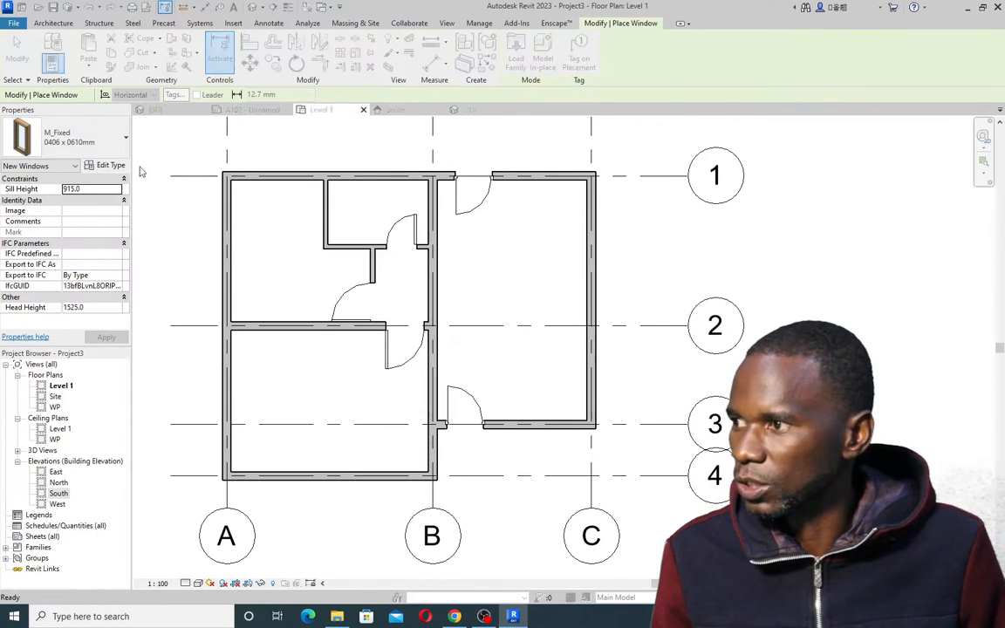
pyautogui.click(111, 165)
pyautogui.click(631, 117)
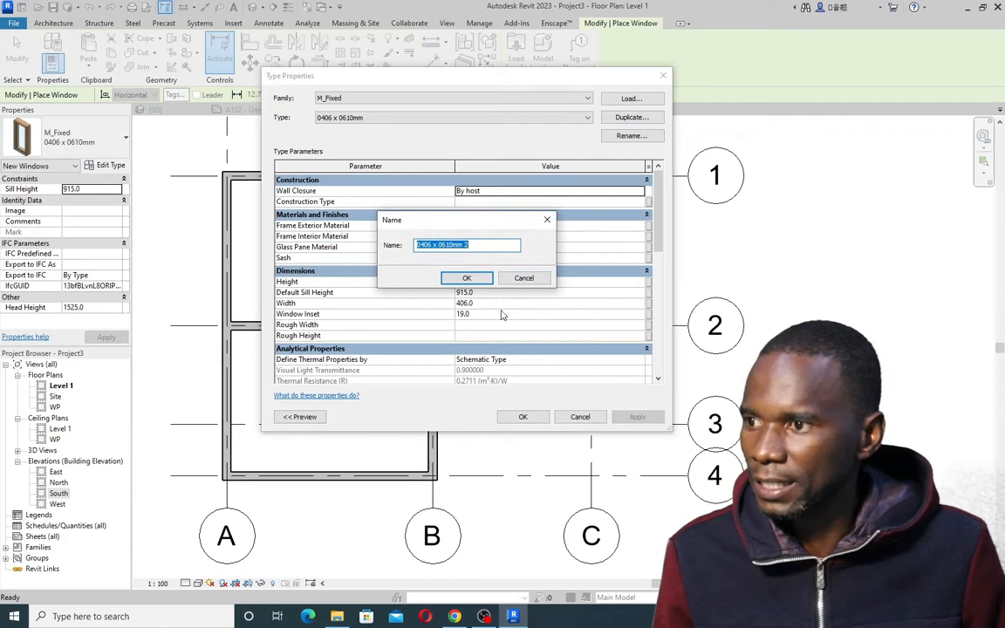
pyautogui.click(467, 278)
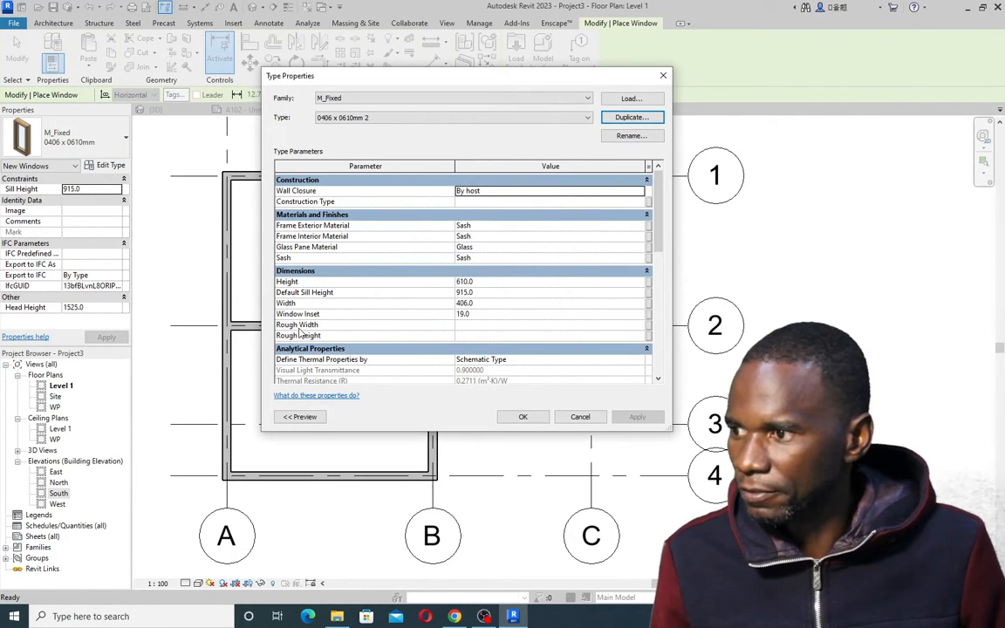
pyautogui.click(486, 303)
pyautogui.write('1200')
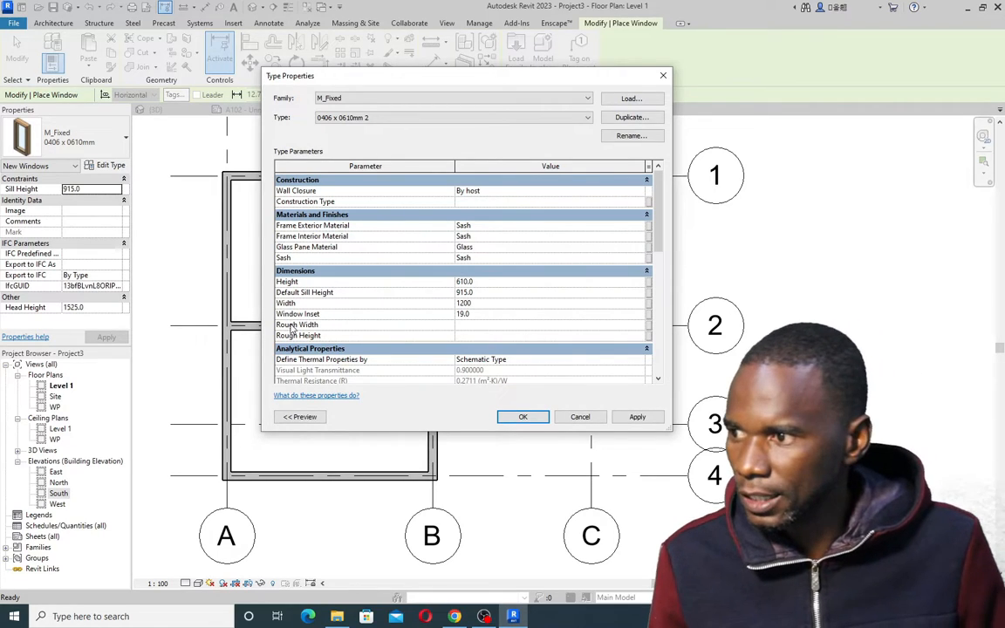
pyautogui.click(486, 281)
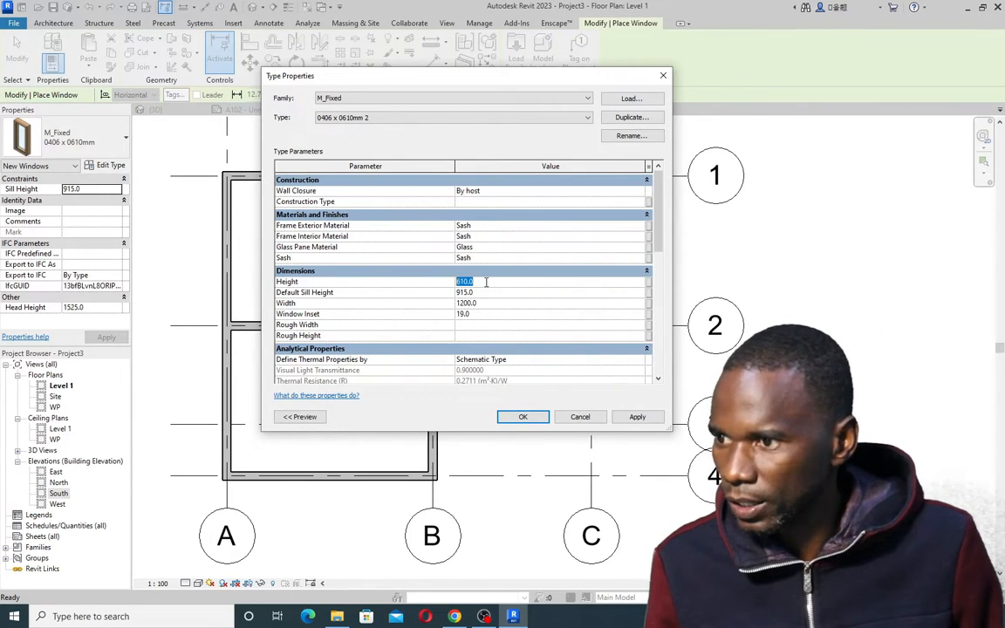
pyautogui.write('1300')
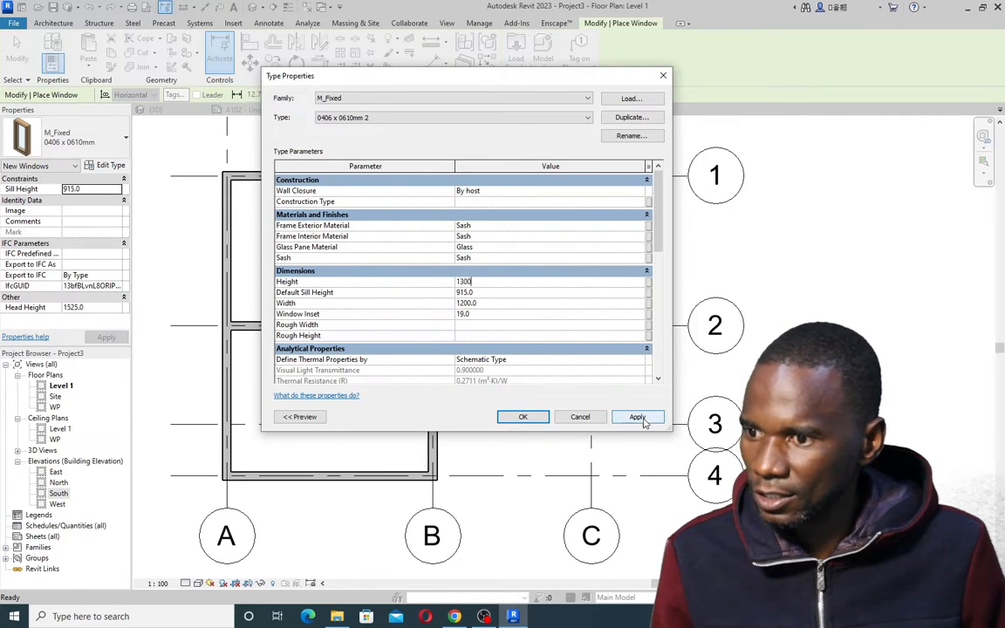
pyautogui.click(523, 417)
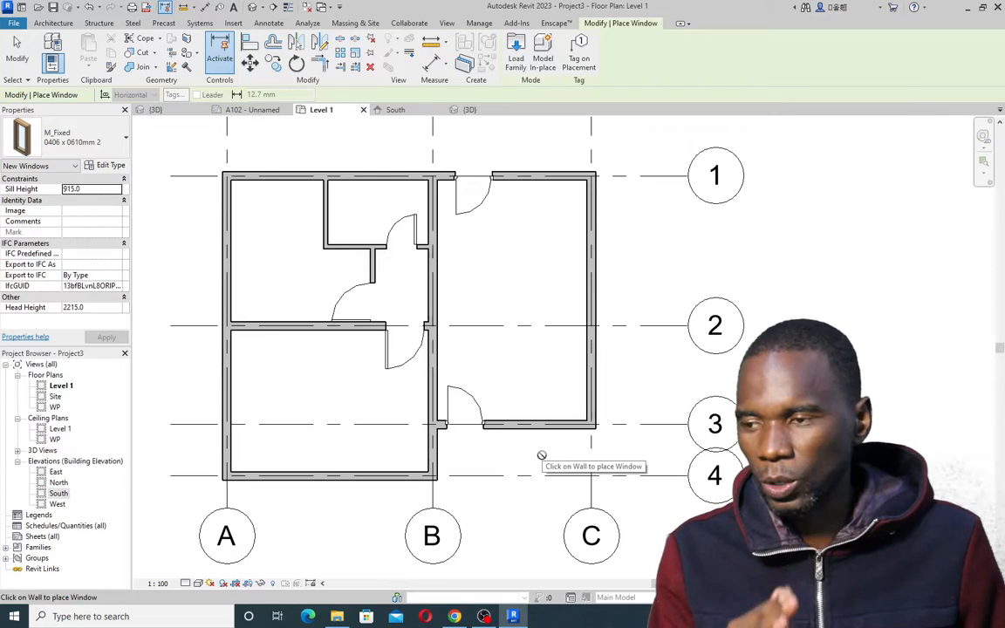
# Place the new fixed windows in the exterior walls: one on grid 4, two on grid C, two on grid A and one on grid 1
pyautogui.scroll(-2, 534, 374)
pyautogui.scroll(1, 410, 453)
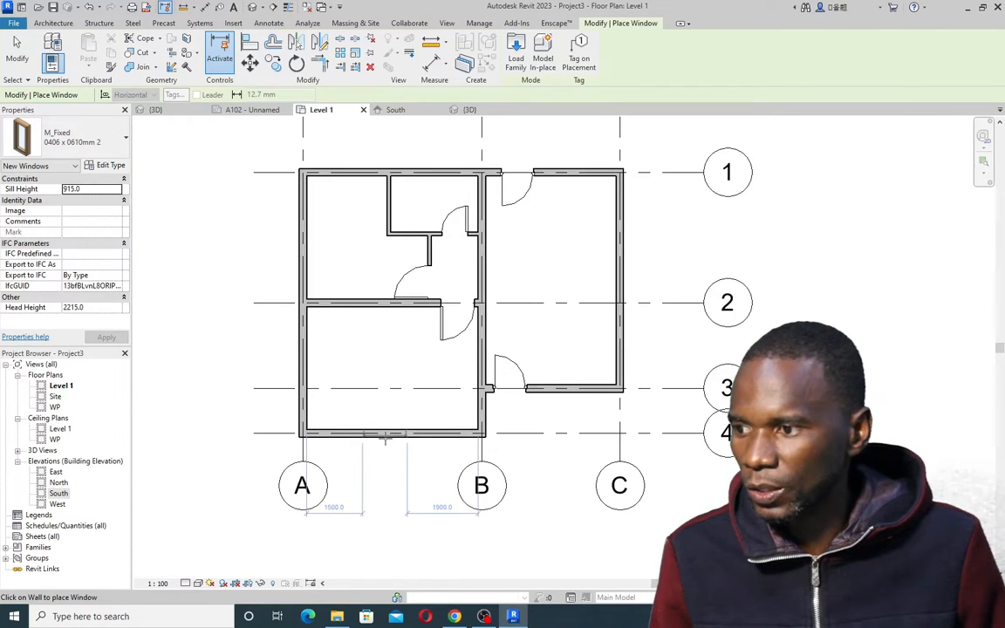
pyautogui.click(384, 439)
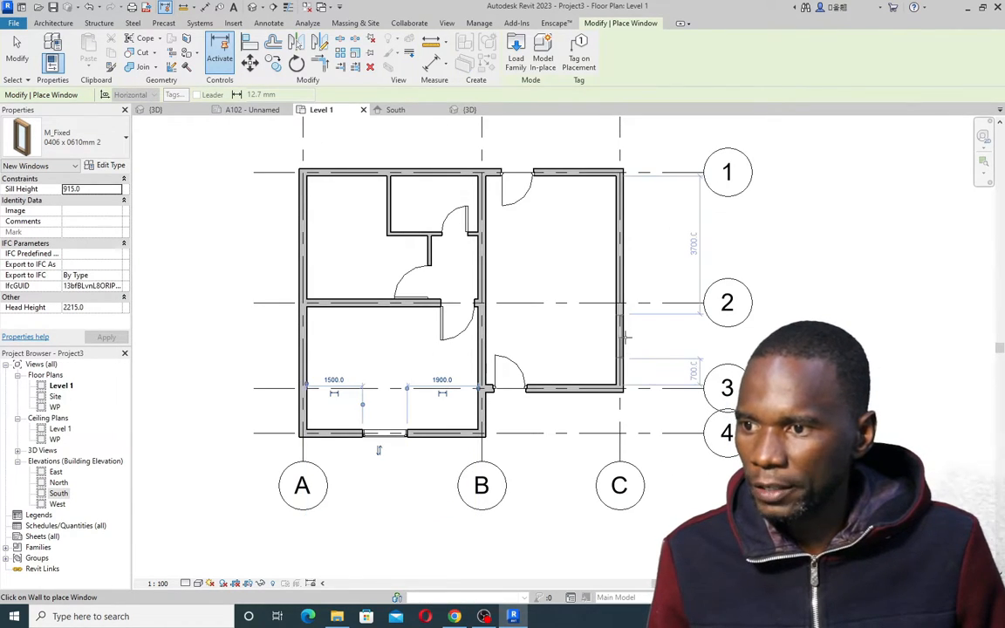
pyautogui.click(624, 336)
pyautogui.click(626, 234)
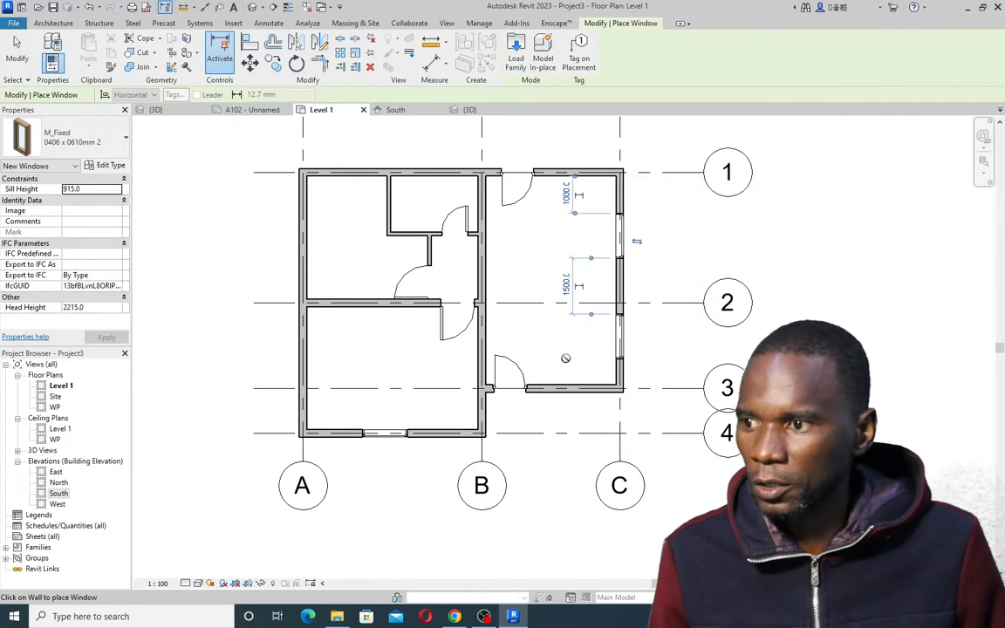
pyautogui.click(302, 236)
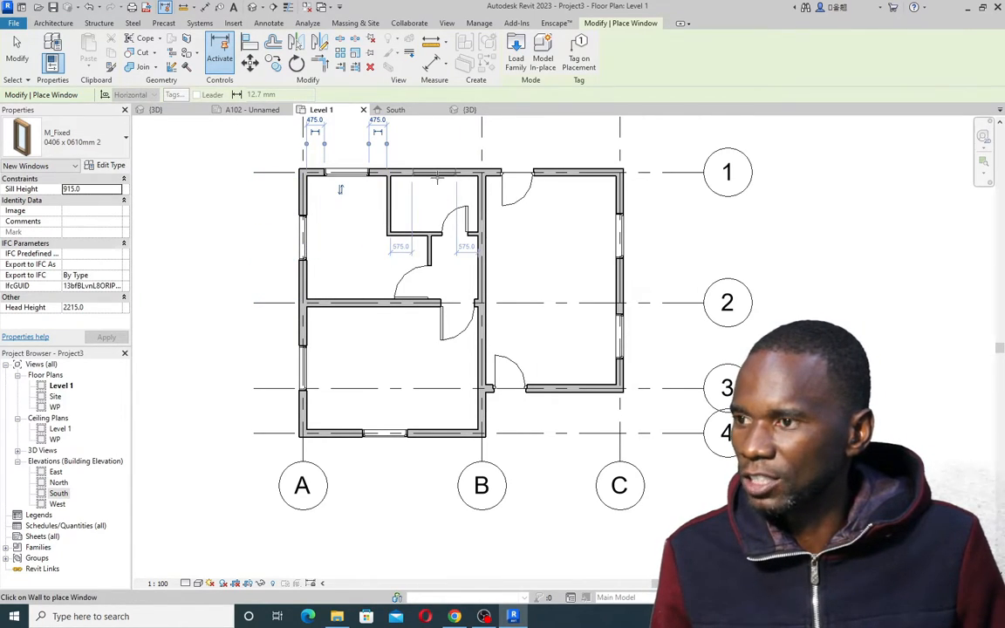
# Duplicate the window type as 0406 x 0610mm 3 and rename the copy W1
pyautogui.click(105, 165)
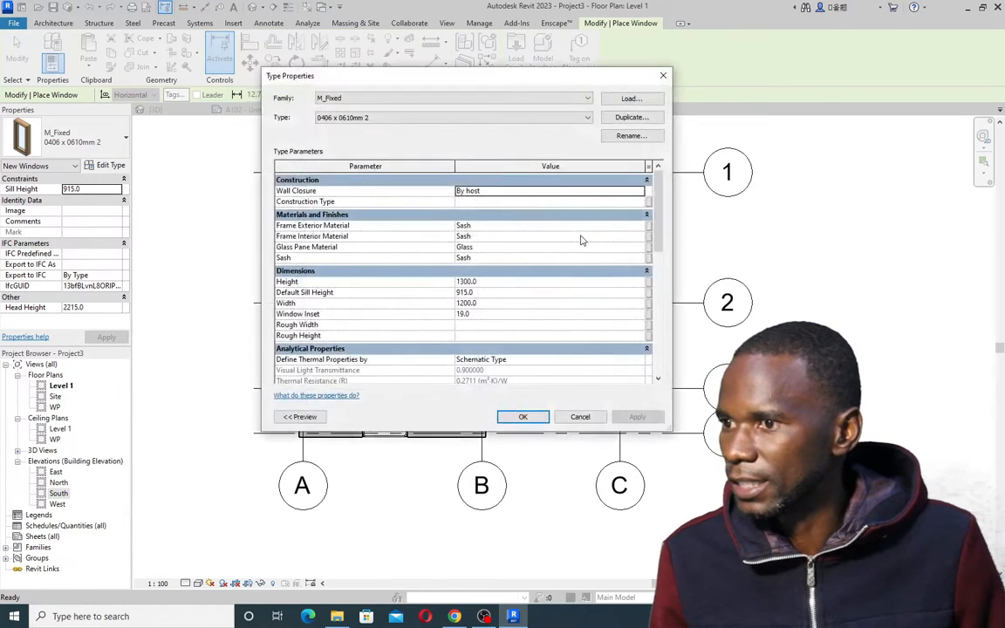
pyautogui.click(631, 117)
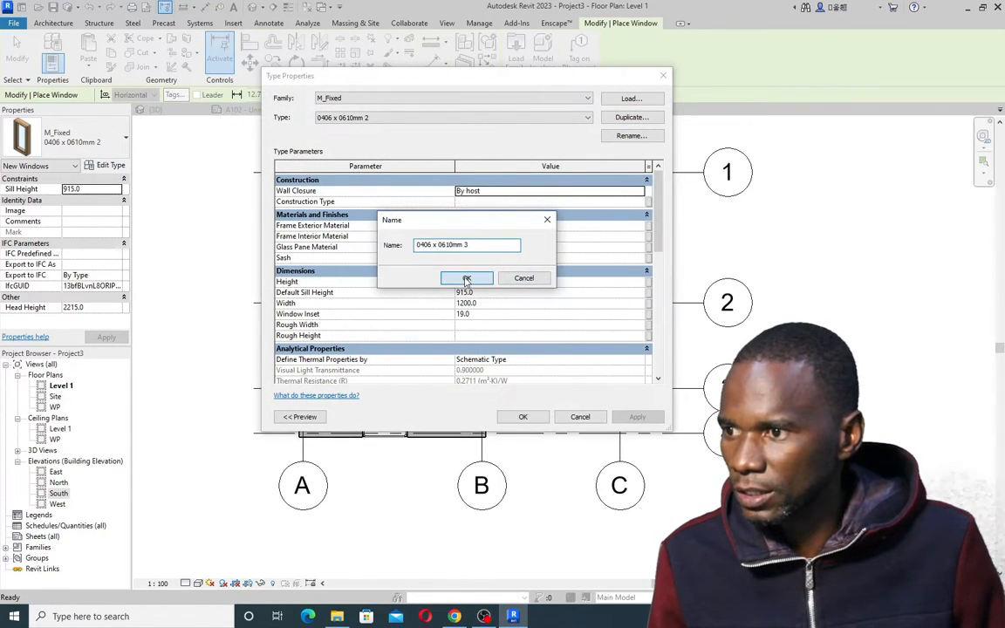
pyautogui.click(466, 275)
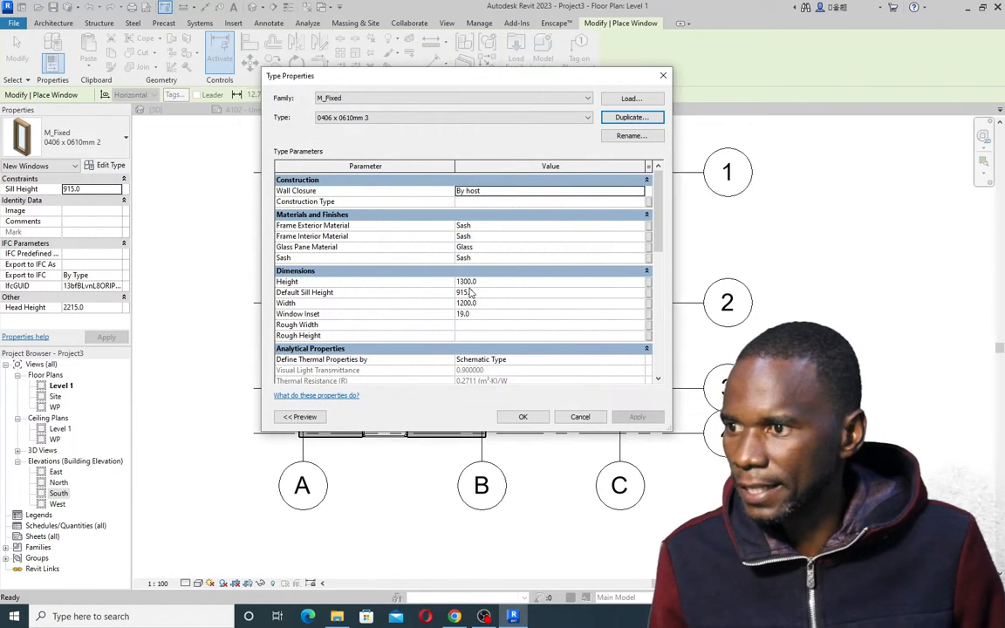
pyautogui.click(631, 135)
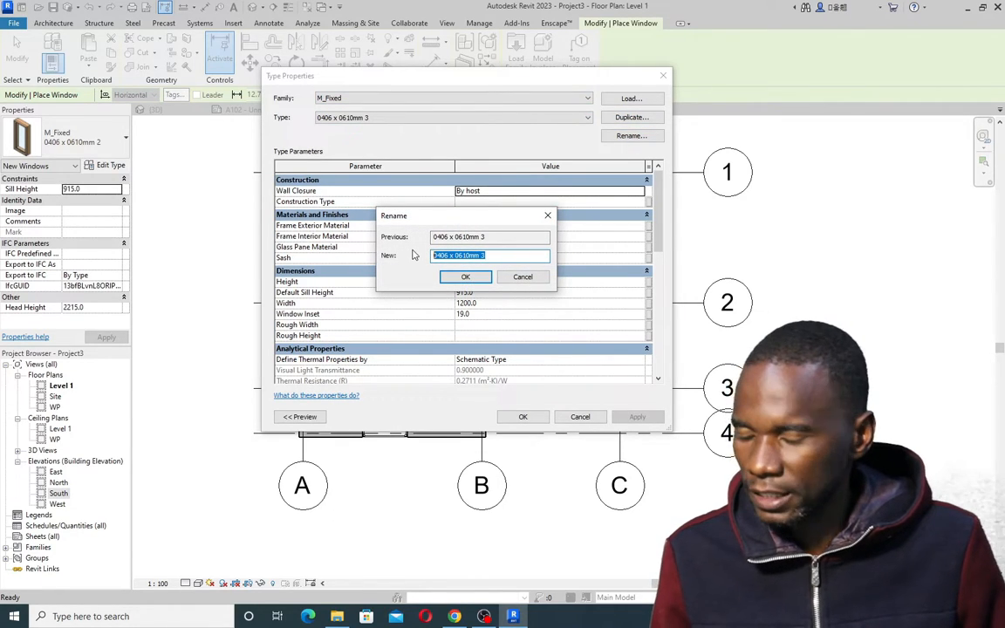
pyautogui.write('W1')
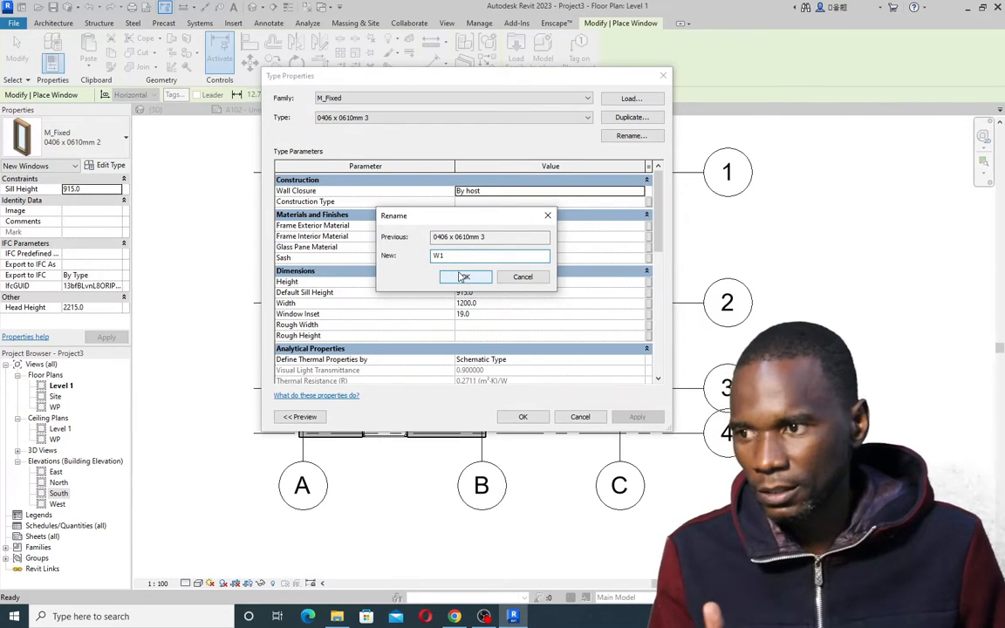
pyautogui.click(464, 280)
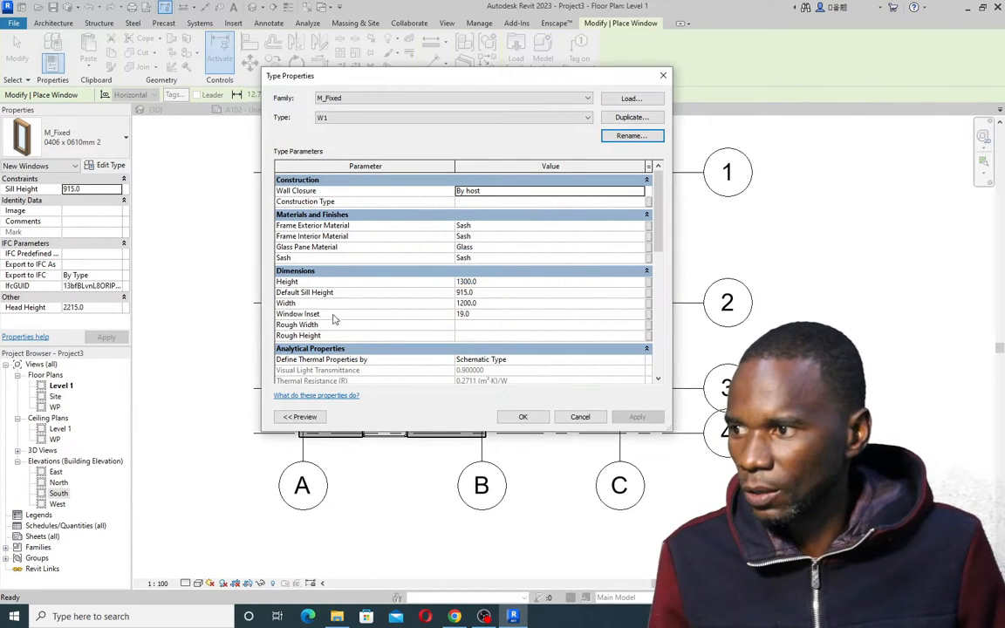
# Set the W1 window type's height to 500 mm and width to 600 mm, and accept the type properties
pyautogui.click(475, 281)
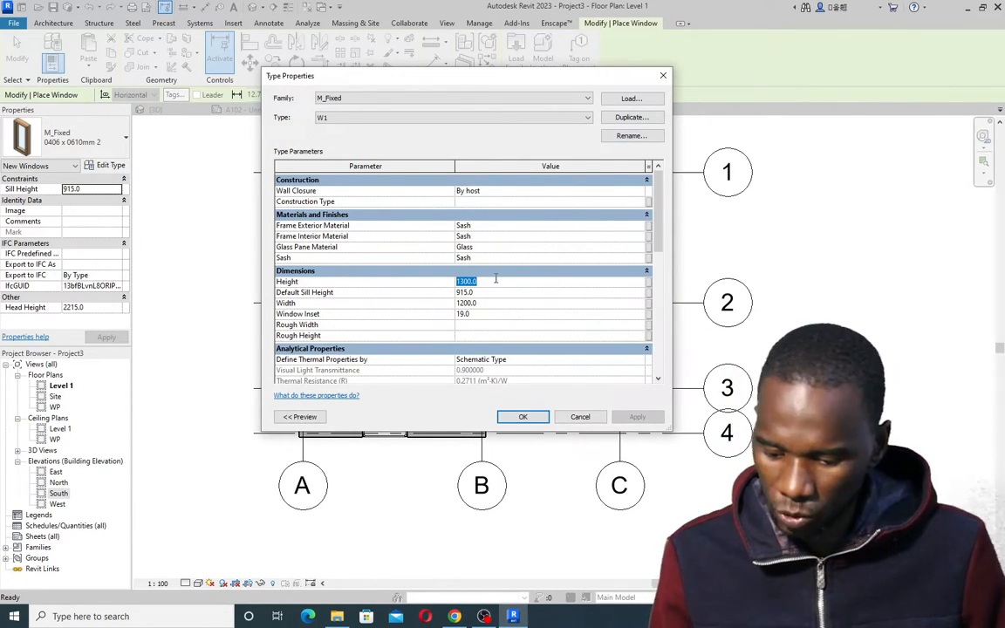
pyautogui.write('5')
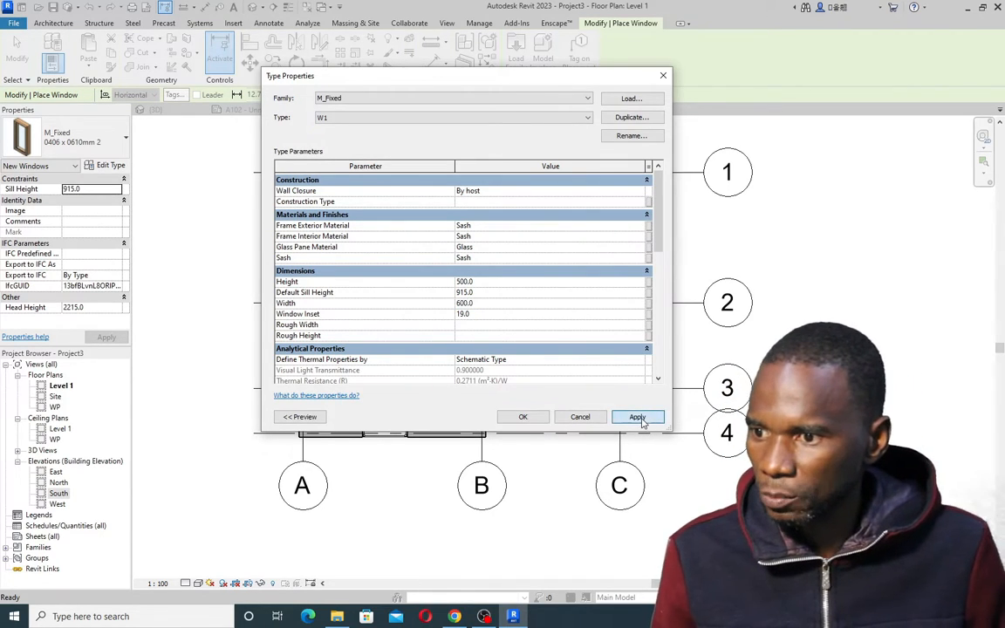
pyautogui.click(522, 417)
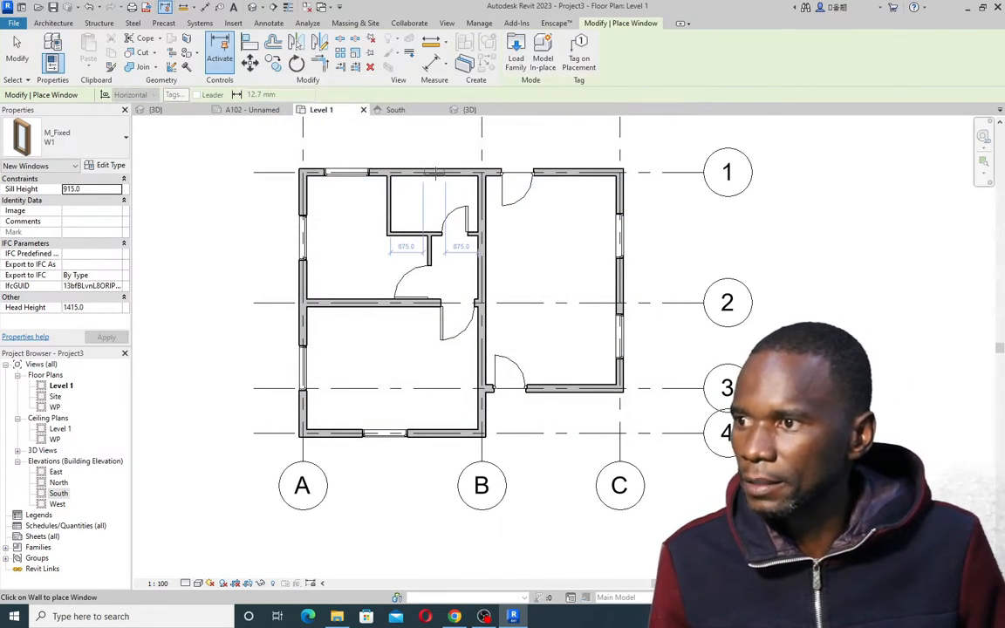
# Open the 3D view, end window placement and examine the placed doors and windows from the front and right sides
pyautogui.click(469, 109)
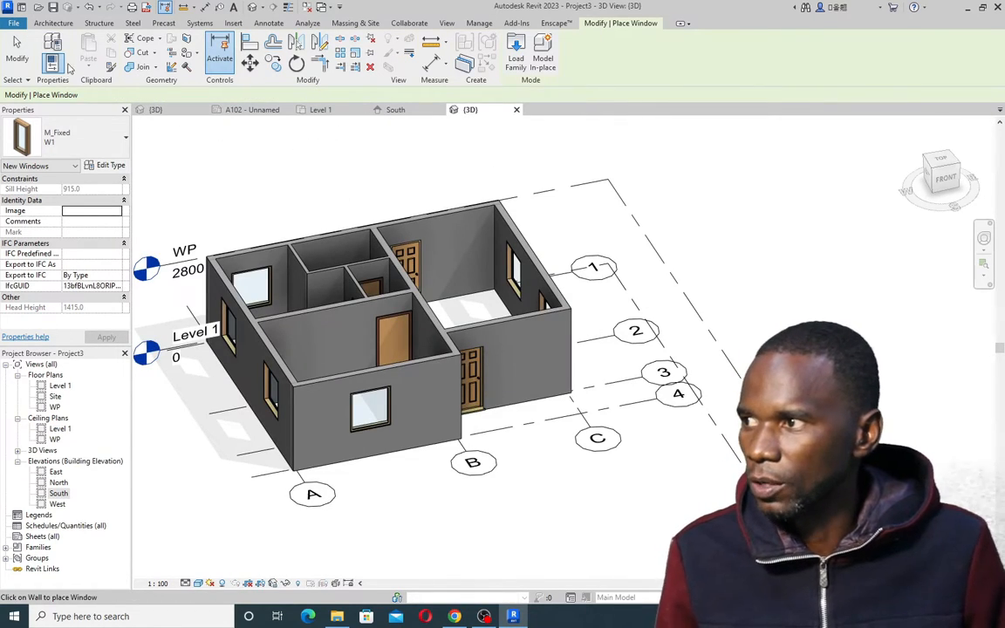
pyautogui.click(15, 52)
pyautogui.keyDown('shift'); pyautogui.moveTo(755, 315); pyautogui.dragTo(627, 290, button='middle'); pyautogui.keyUp('shift')
pyautogui.scroll(-2, 579, 283)
pyautogui.keyDown('shift'); pyautogui.moveTo(540, 317); pyautogui.dragTo(529, 298, button='middle'); pyautogui.keyUp('shift')
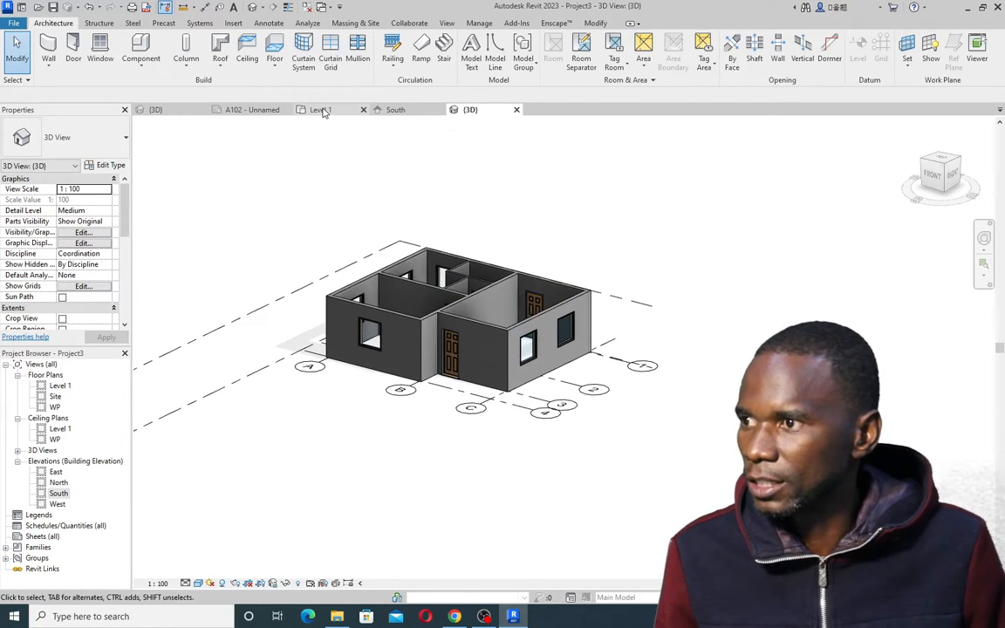
# Sketch a rectangular architectural floor boundary on Level 1, from the outer wall corner at grids A and 1 to the outer intersection at C and 4
pyautogui.click(320, 110)
pyautogui.scroll(-2, 346, 244)
pyautogui.scroll(1, 425, 240)
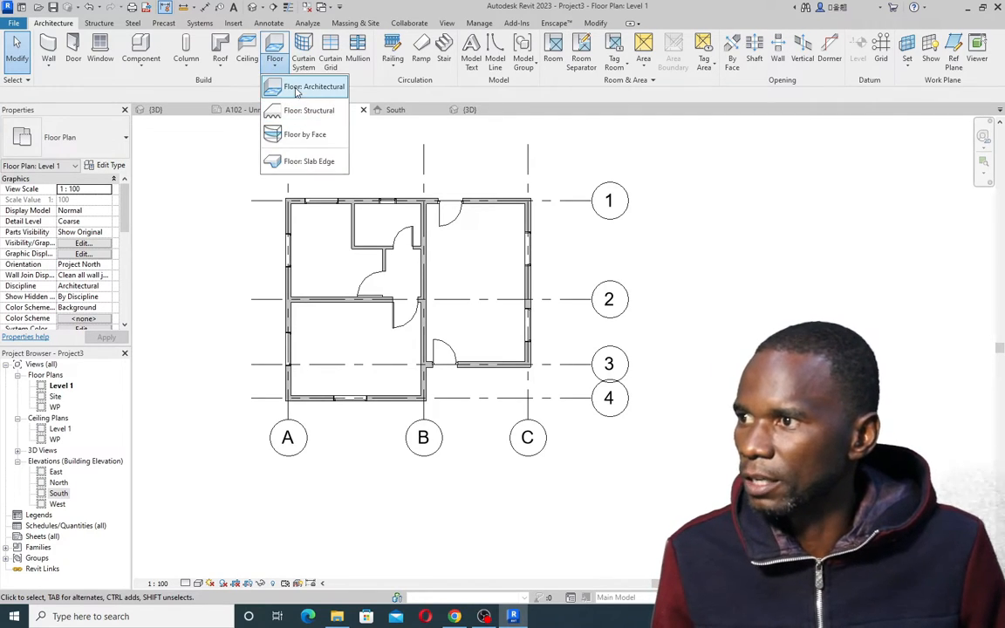
pyautogui.click(301, 86)
pyautogui.click(123, 146)
pyautogui.click(124, 145)
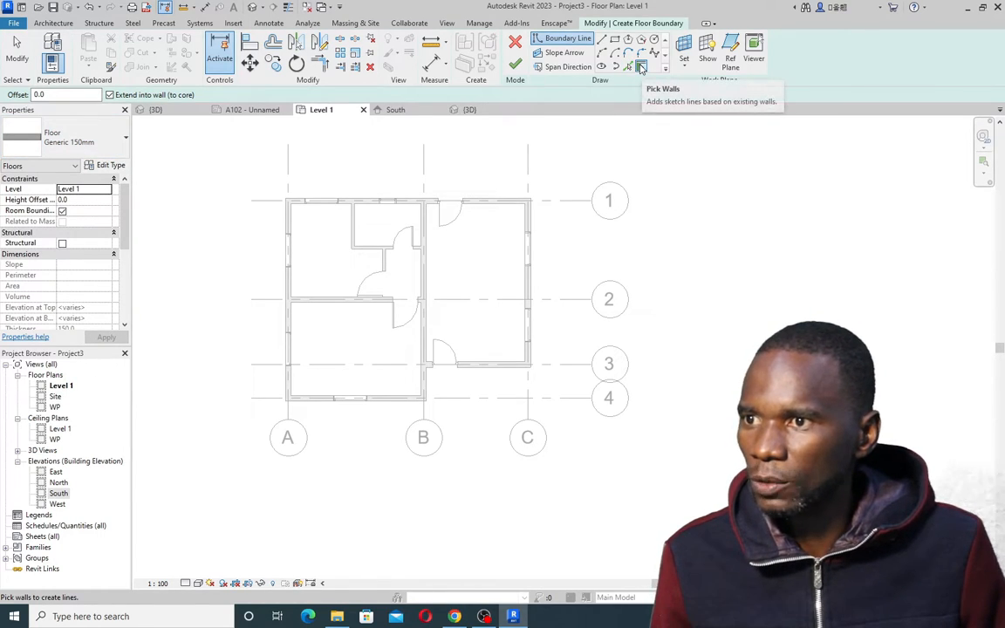
pyautogui.click(615, 39)
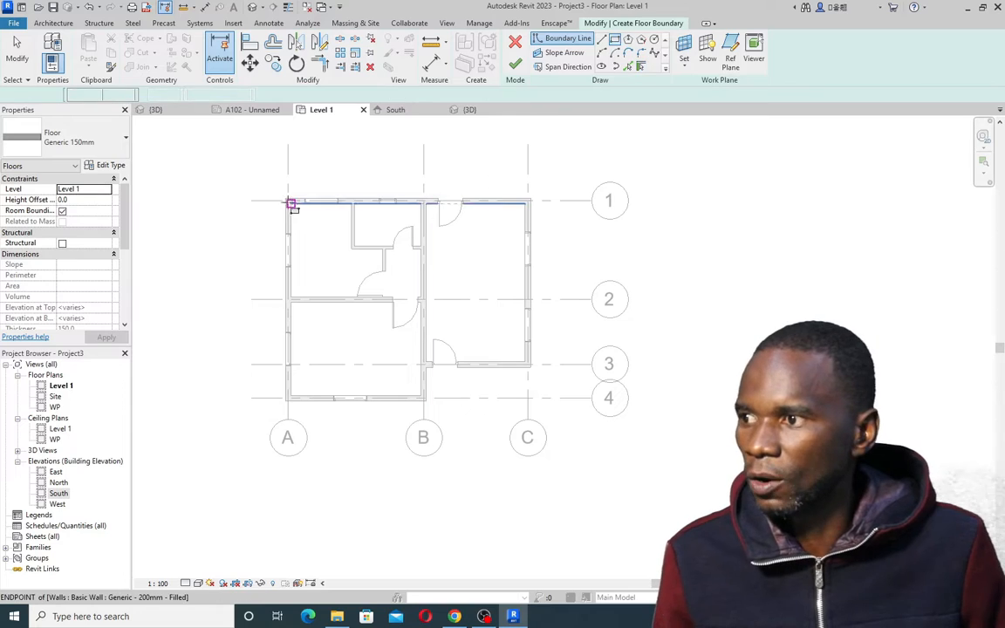
pyautogui.scroll(2, 291, 193)
pyautogui.click(288, 200)
pyautogui.scroll(-2, 288, 201)
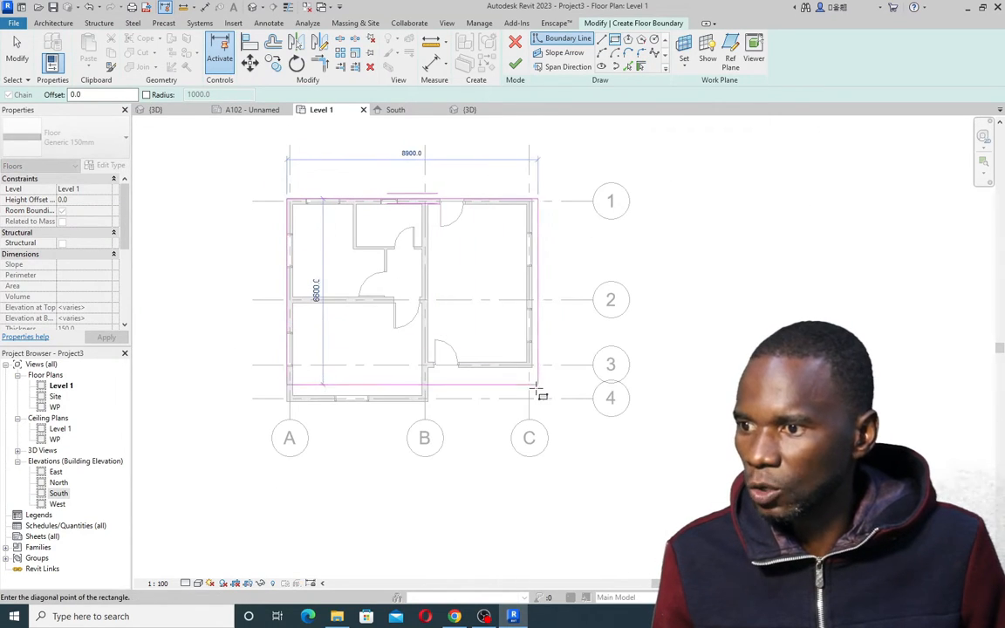
pyautogui.scroll(2, 529, 400)
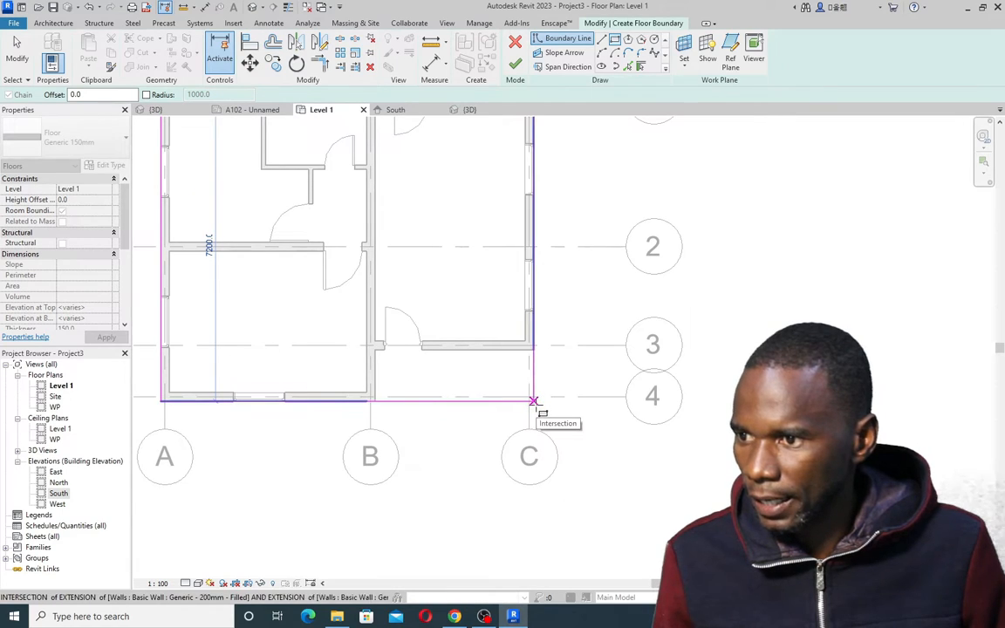
pyautogui.click(532, 400)
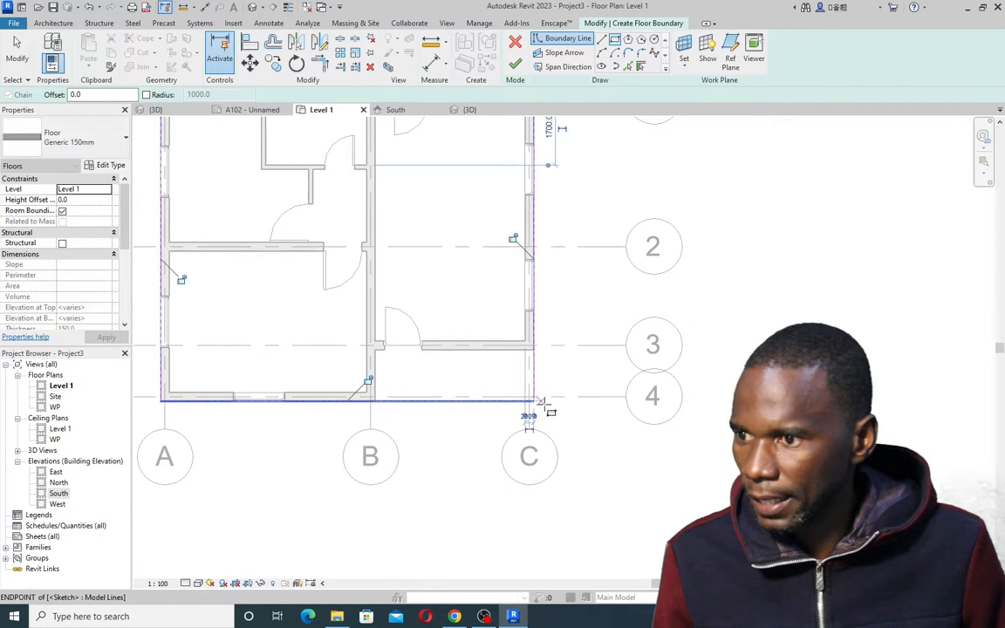
# Finish the floor sketch and check the floor slab in the 3D view
pyautogui.click(515, 64)
pyautogui.scroll(-3, 511, 320)
pyautogui.scroll(1, 415, 223)
pyautogui.press('Escape')
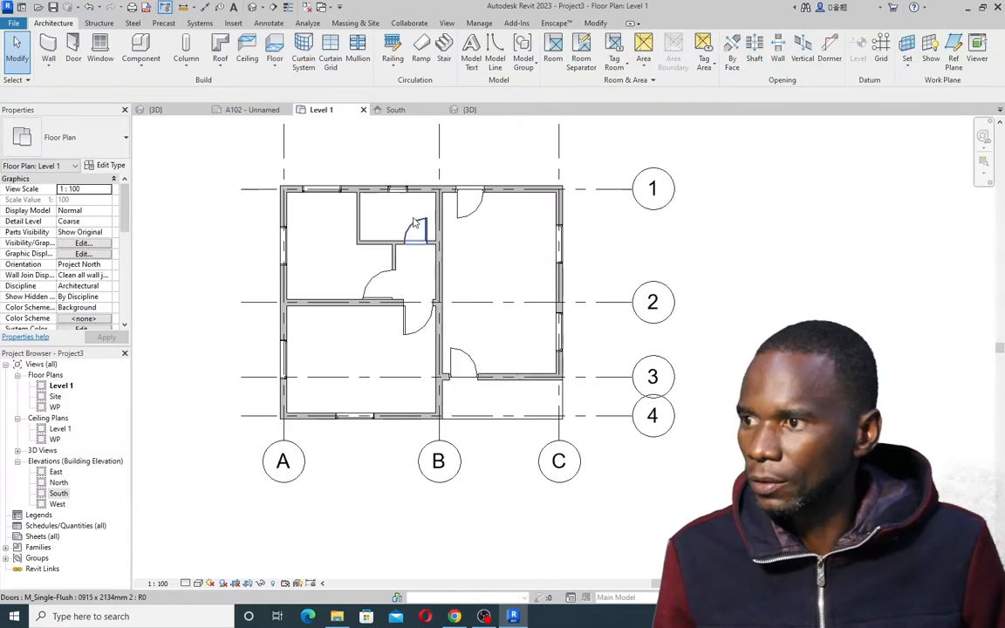
pyautogui.click(469, 109)
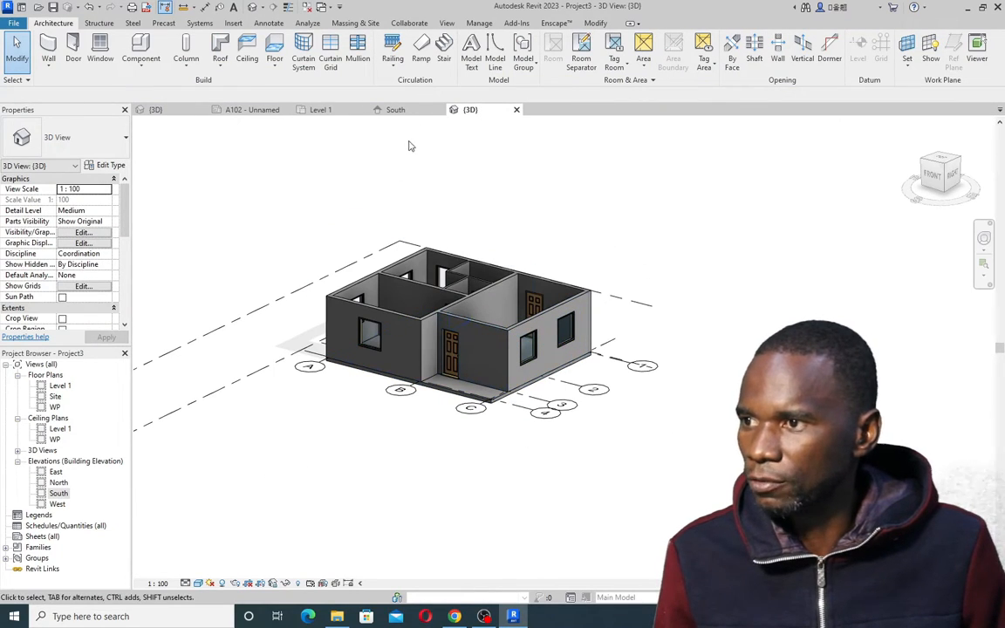
# Start a footprint roof on level WP from the Level 1 plan, with a 500 mm overhang, picking the perimeter walls as sloped boundaries
pyautogui.click(314, 110)
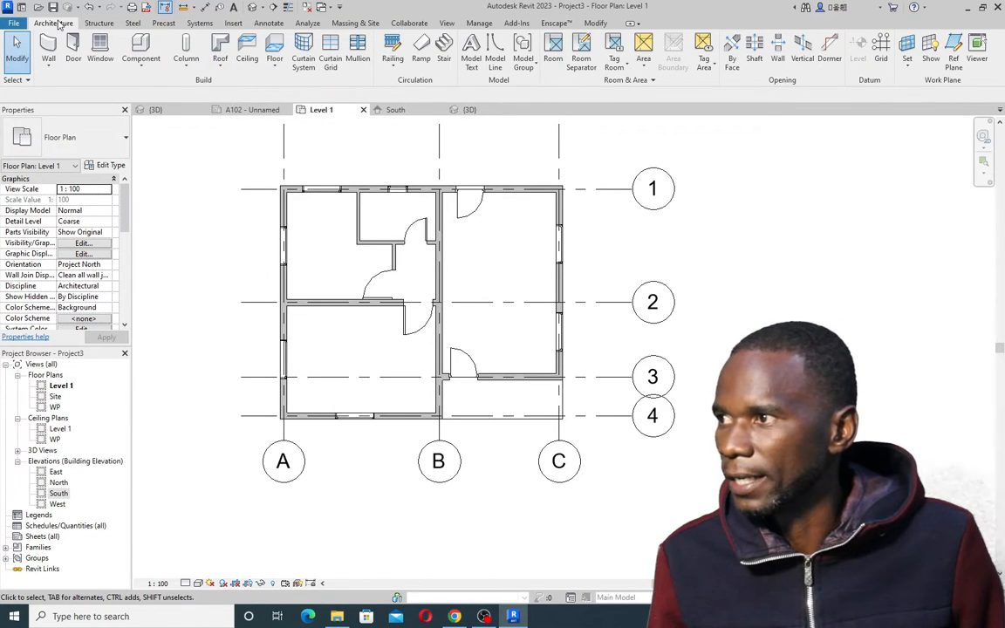
pyautogui.click(220, 70)
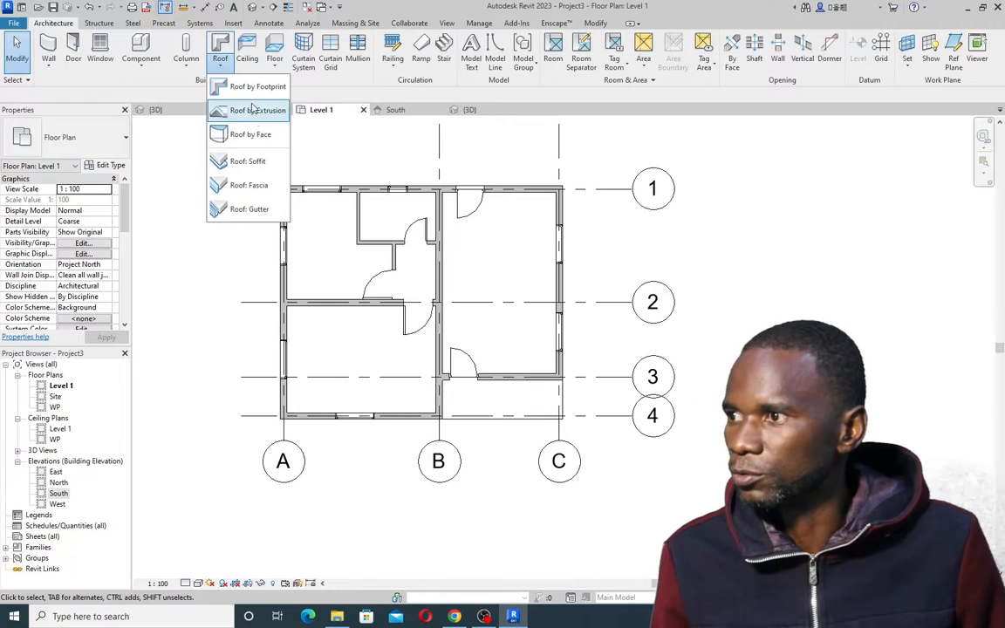
pyautogui.click(229, 98)
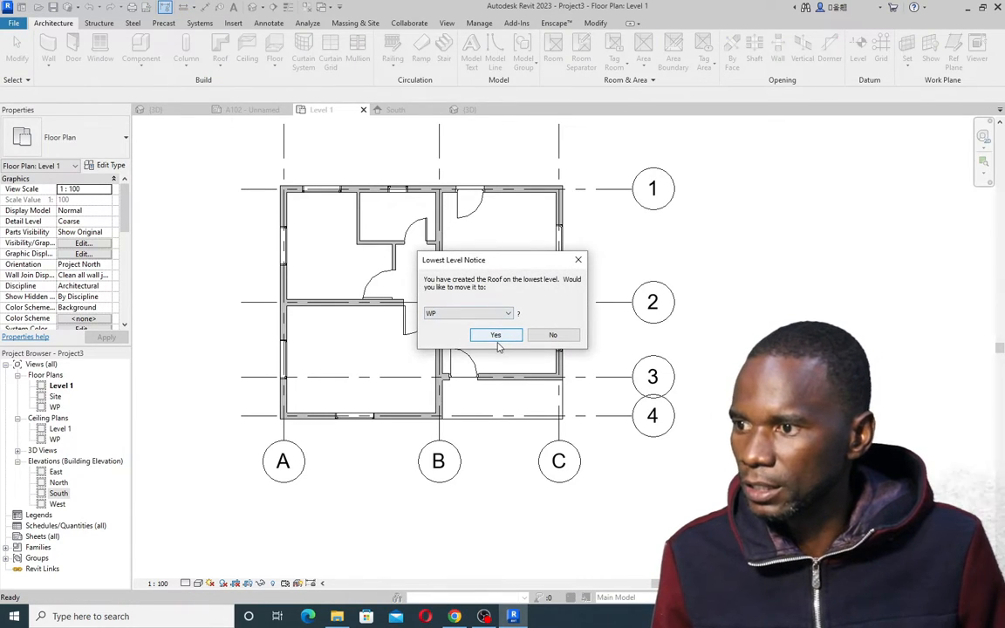
pyautogui.click(494, 337)
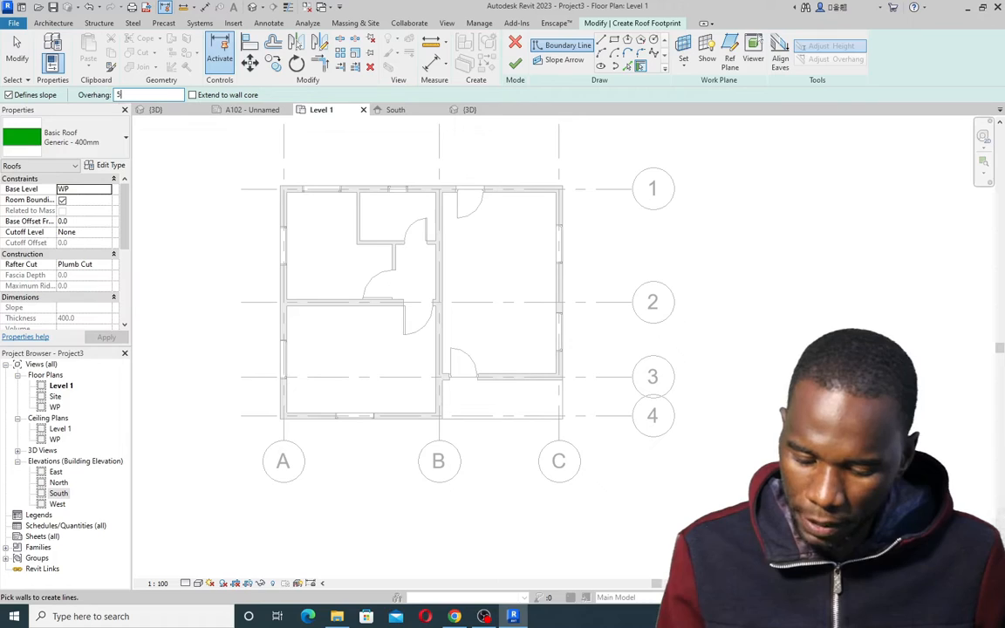
pyautogui.click(414, 174)
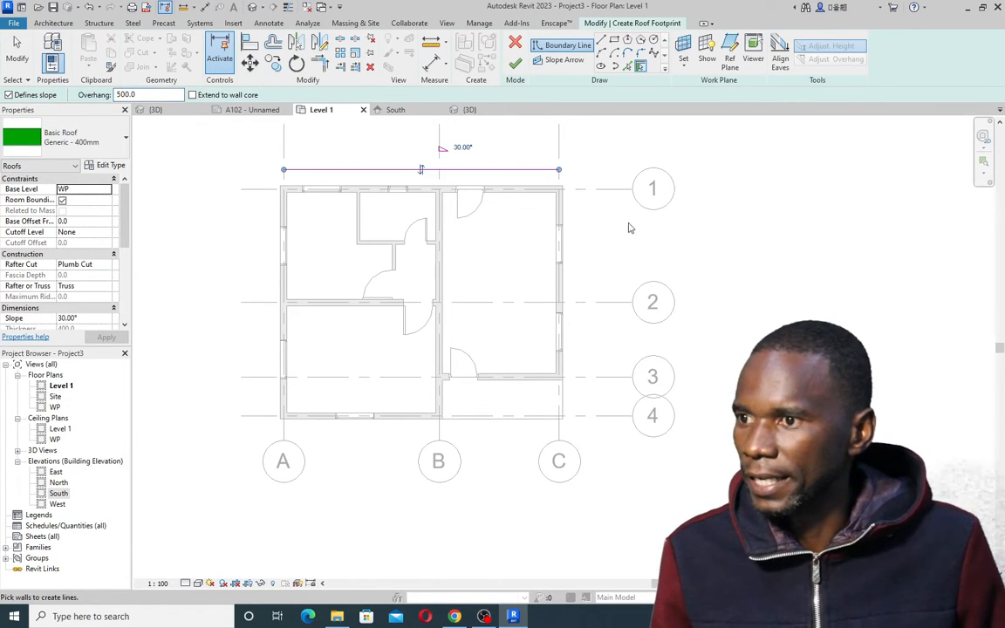
pyautogui.click(564, 278)
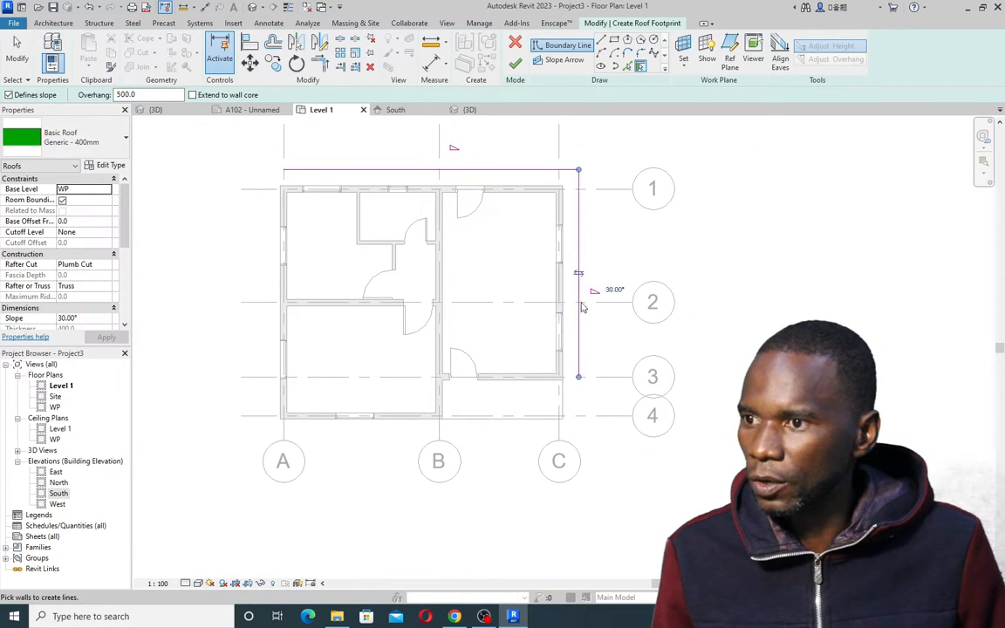
pyautogui.click(442, 407)
pyautogui.click(513, 389)
pyautogui.click(281, 338)
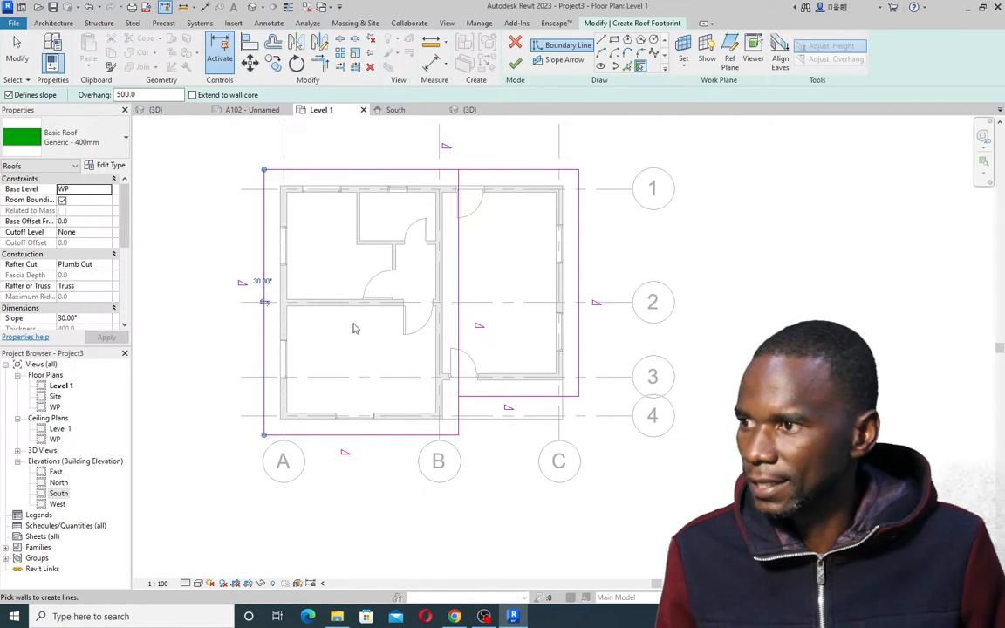
# Trim the roof boundary lines to a corner beside the porch near grids B and 3, closing the L-shaped outline
pyautogui.press('t')
pyautogui.press('r')
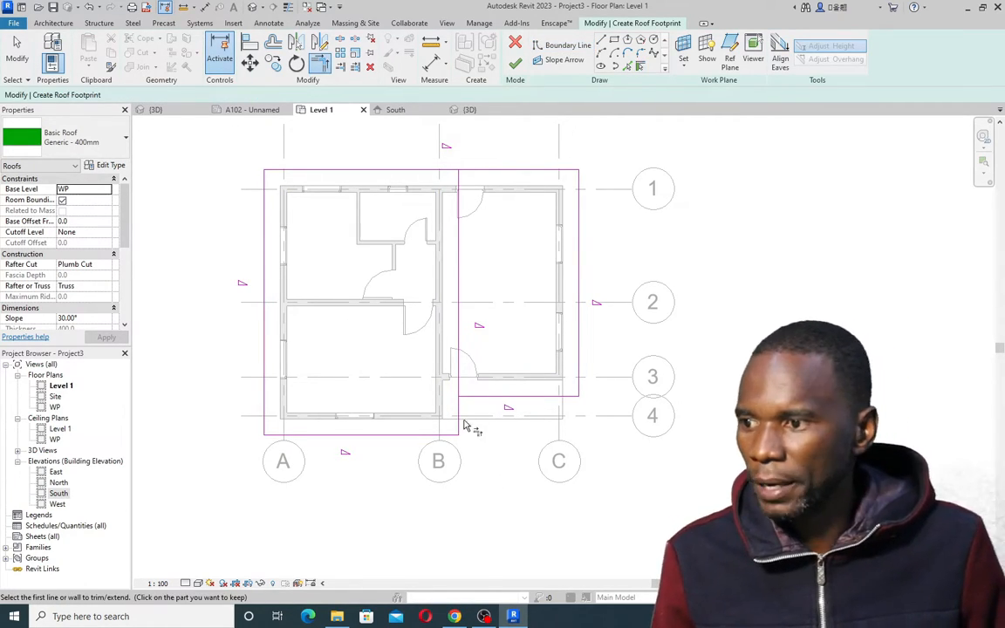
pyautogui.click(460, 424)
pyautogui.click(489, 396)
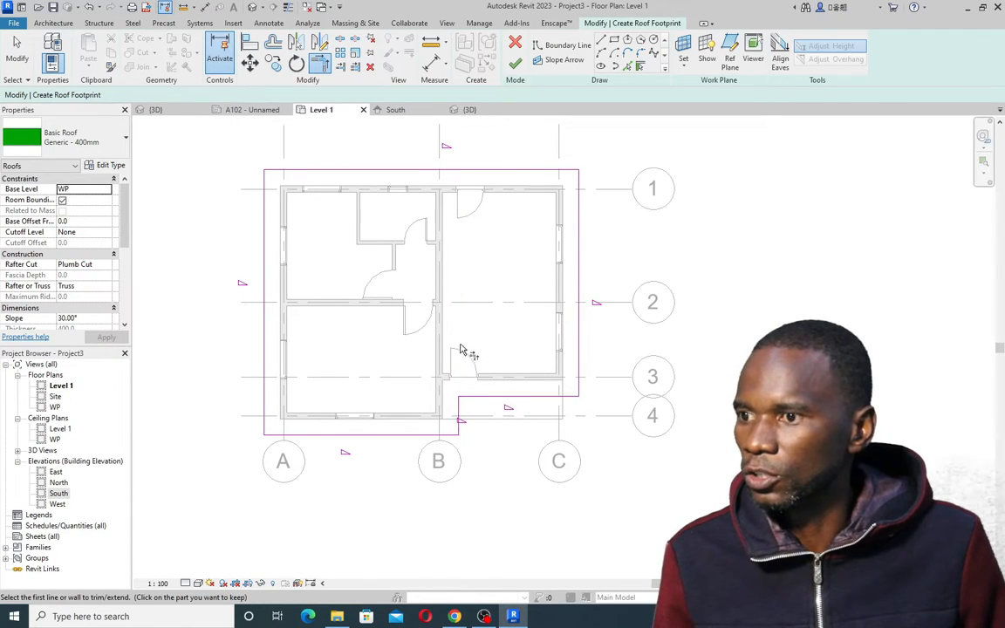
# Set the slope of all roof boundary lines to 20°
pyautogui.scroll(-2, 462, 349)
pyautogui.rightClick(292, 166)
pyautogui.click(300, 172)
pyautogui.moveTo(242, 140); pyautogui.dragTo(567, 422)
pyautogui.click(465, 197)
pyautogui.click(464, 197)
pyautogui.click(527, 162)
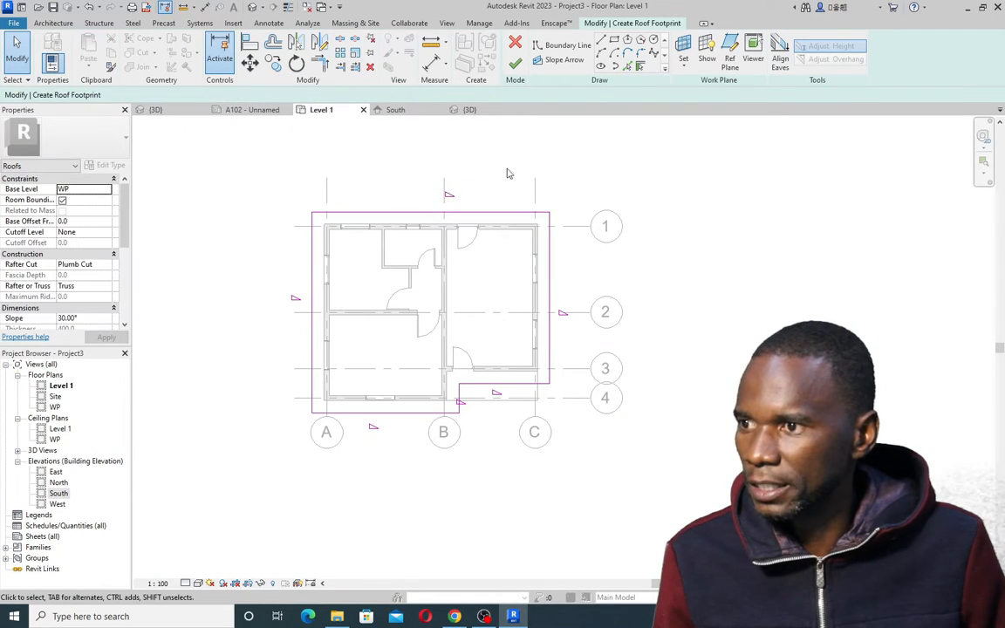
pyautogui.moveTo(276, 155); pyautogui.dragTo(650, 493)
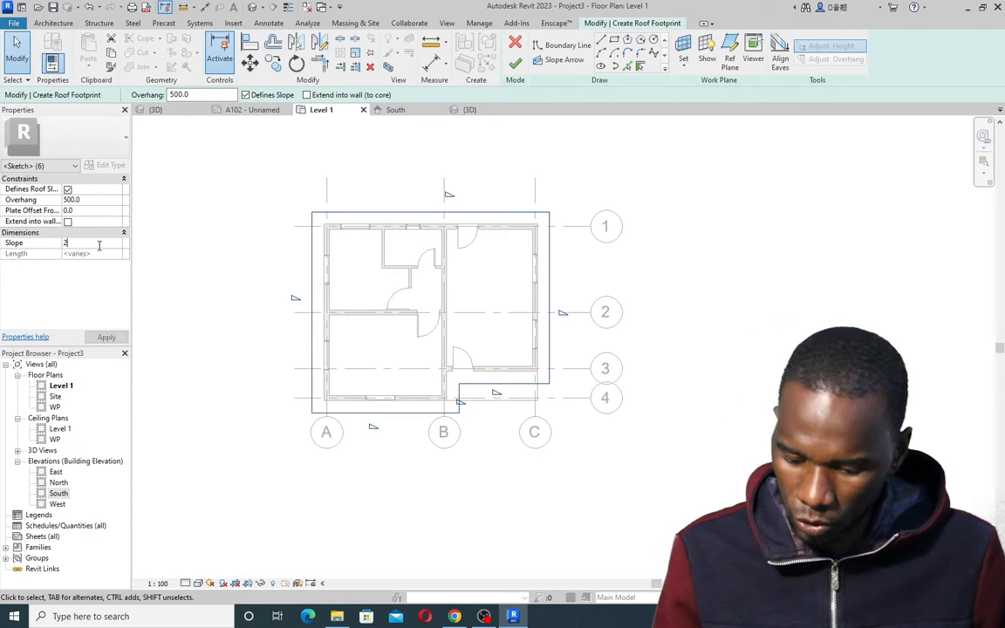
pyautogui.click(707, 249)
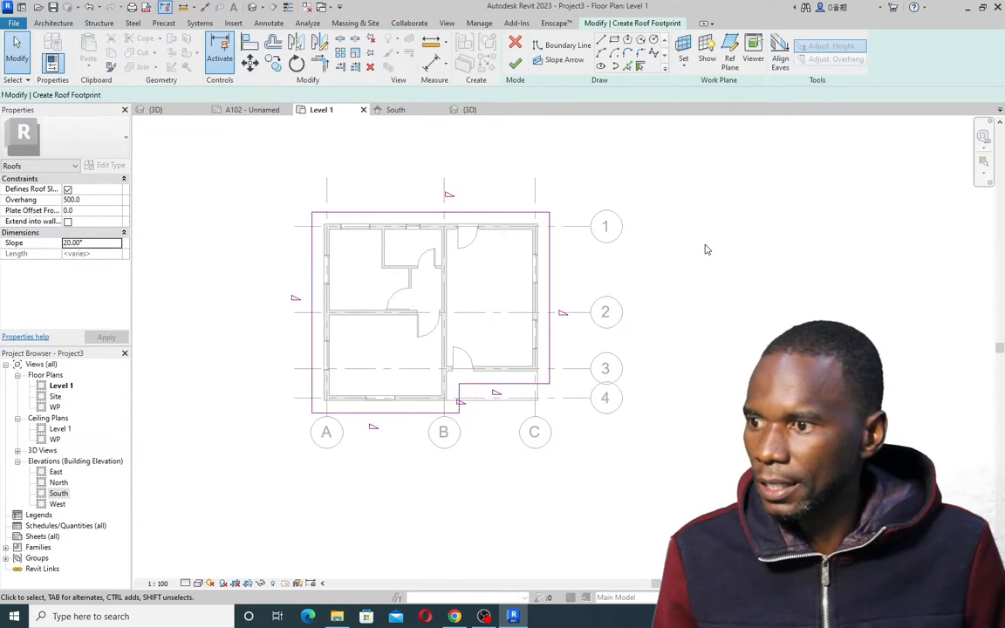
# Finish the roof footprint and examine the roof from the front in the 3D view
pyautogui.click(515, 65)
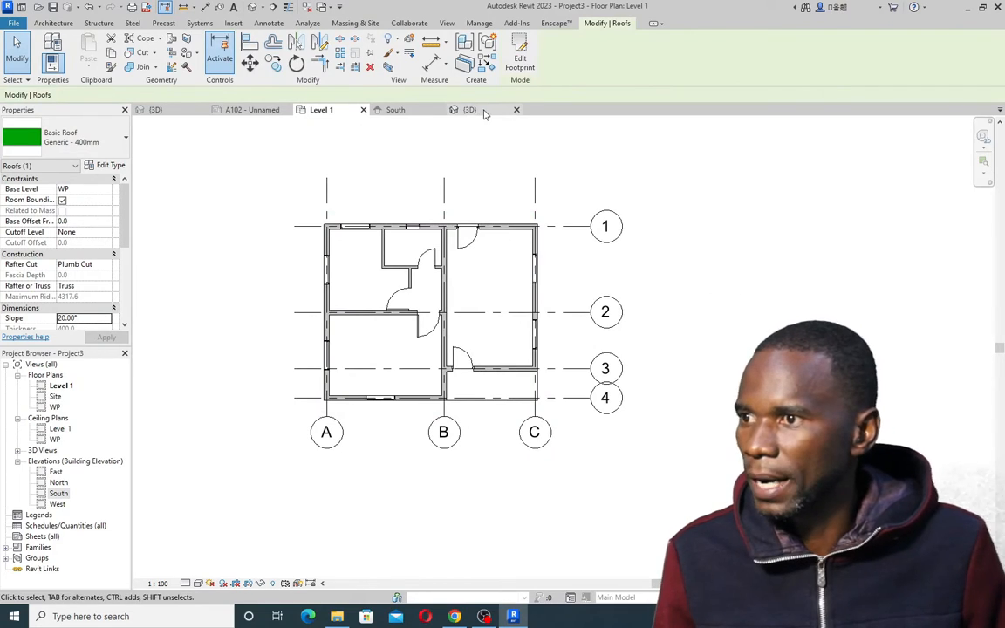
pyautogui.click(480, 110)
pyautogui.click(602, 238)
pyautogui.keyDown('shift'); pyautogui.moveTo(599, 247); pyautogui.dragTo(749, 260, button='middle'); pyautogui.keyUp('shift')
# Change the roof type to Warm Roof - Concrete and view the house from the front right
pyautogui.click(483, 289)
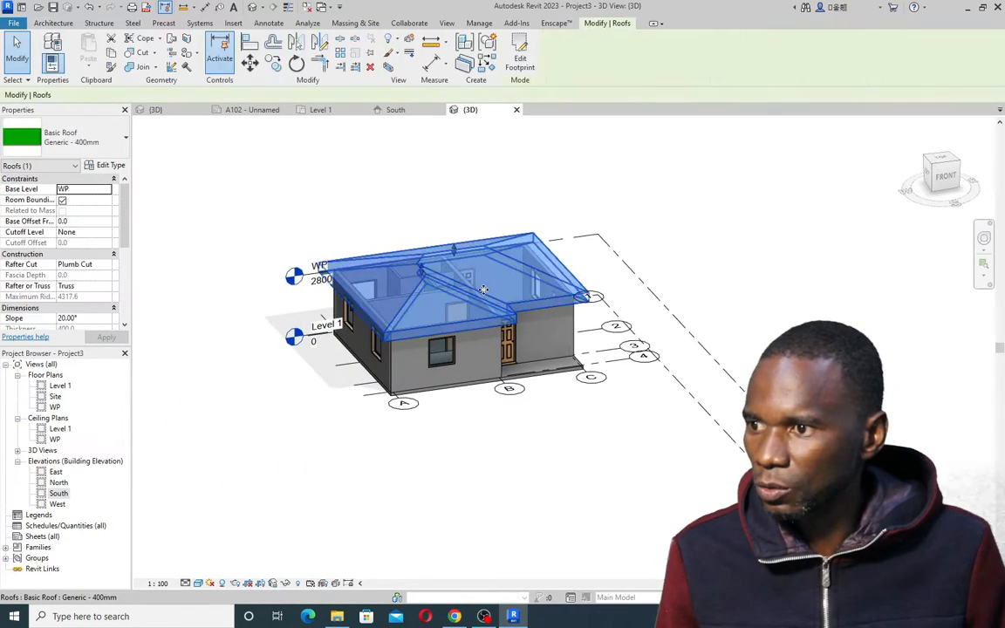
pyautogui.click(128, 139)
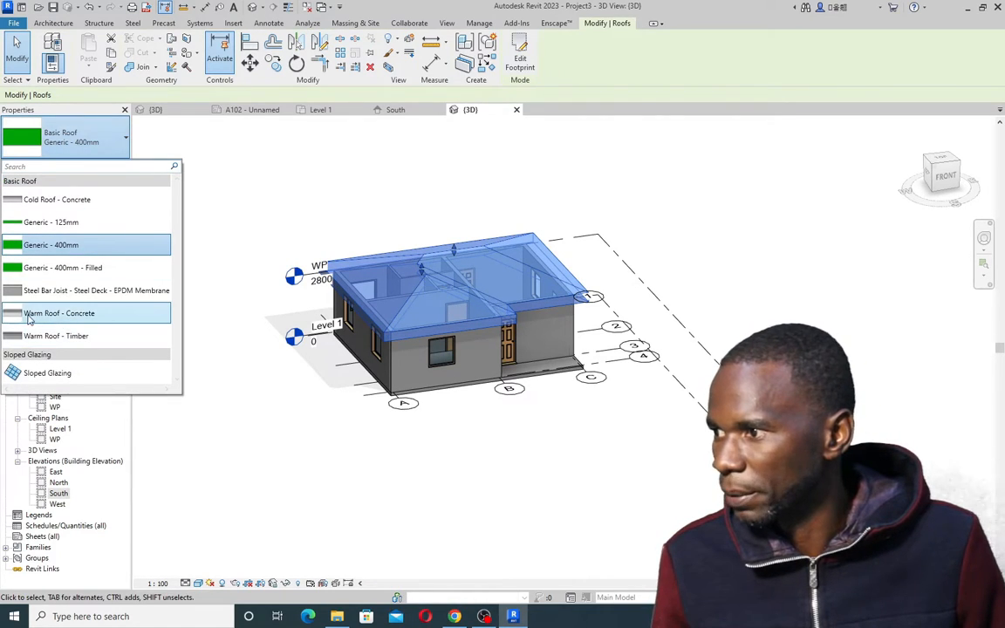
pyautogui.click(61, 316)
pyautogui.click(658, 238)
pyautogui.keyDown('shift'); pyautogui.moveTo(662, 266); pyautogui.dragTo(428, 385, button='middle'); pyautogui.keyUp('shift')
pyautogui.scroll(-3, 419, 384)
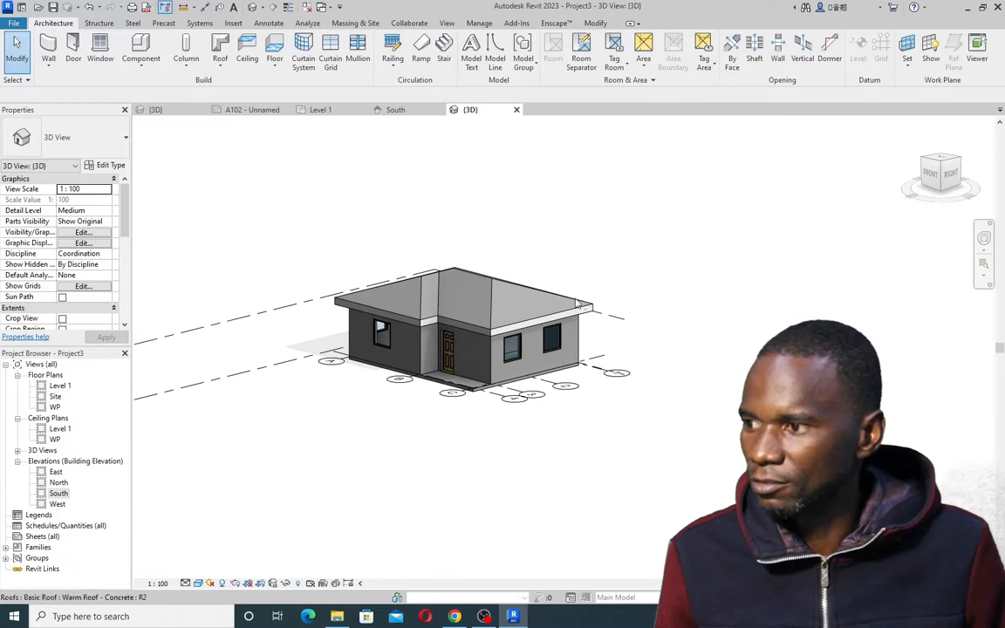
# Hide the Levels and Grids annotation categories in the 3D view through the Visibility/Graphic Overrides
pyautogui.press('v')
pyautogui.press('g')
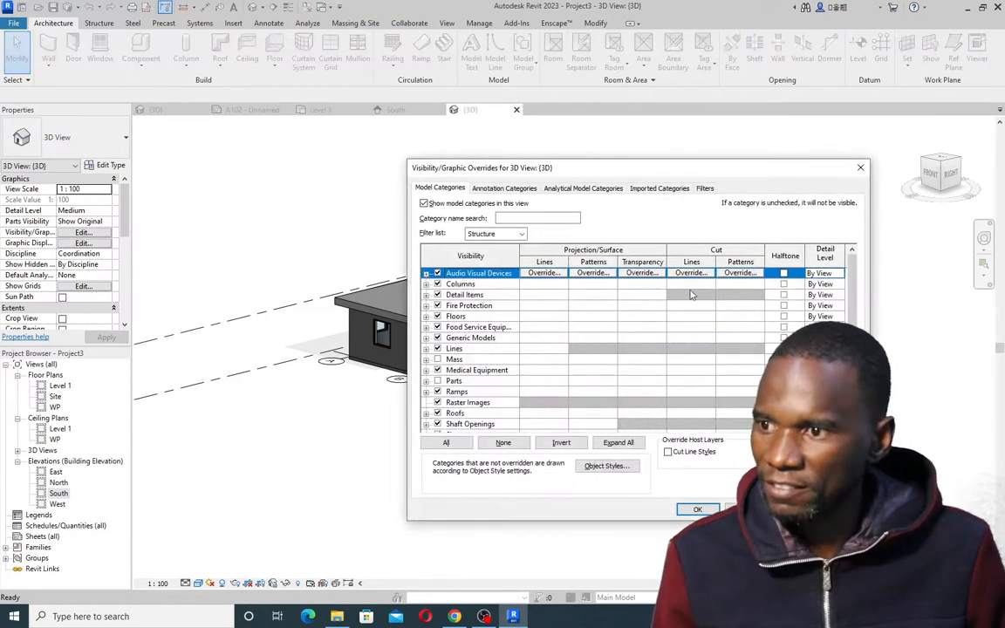
pyautogui.click(504, 188)
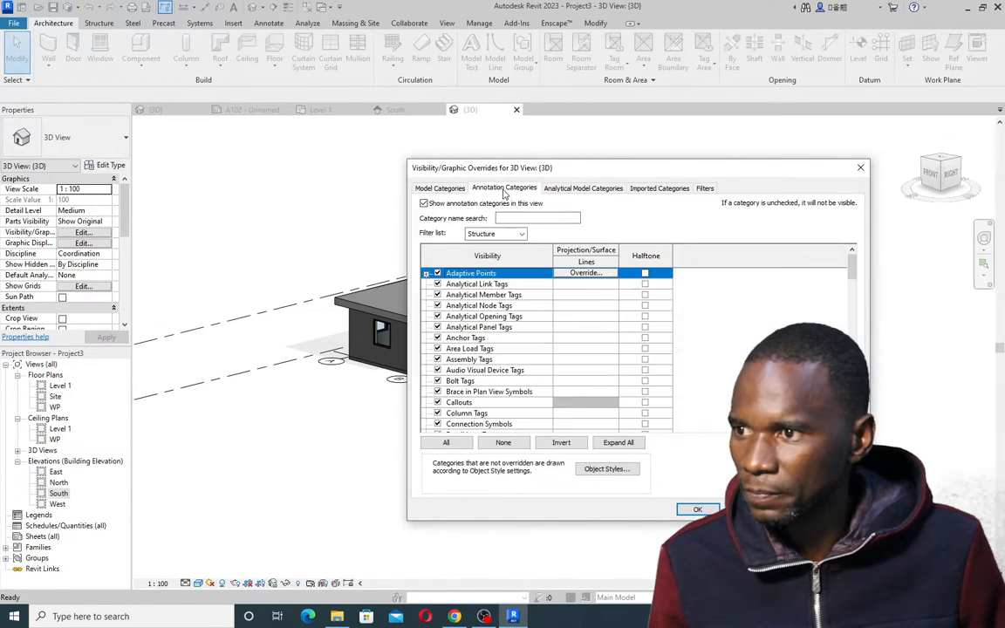
pyautogui.click(489, 327)
pyautogui.press('l')
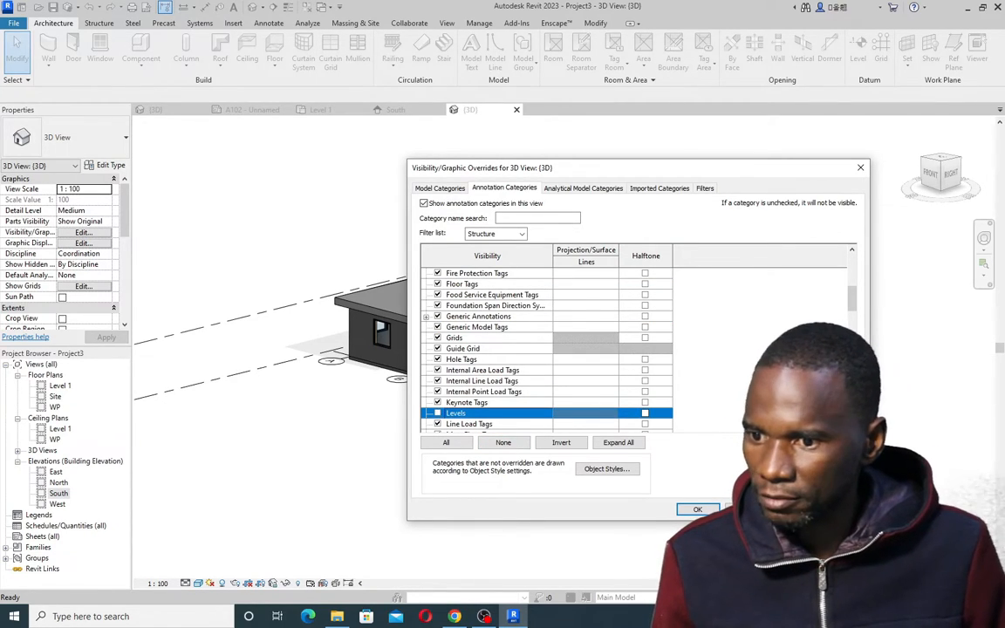
pyautogui.click(437, 413)
pyautogui.click(495, 317)
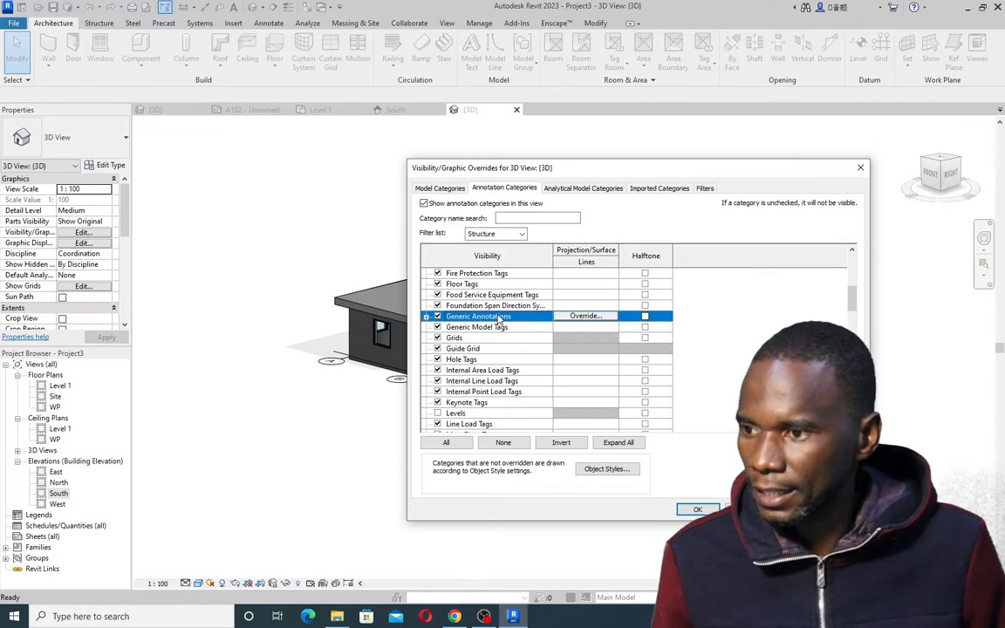
pyautogui.click(457, 337)
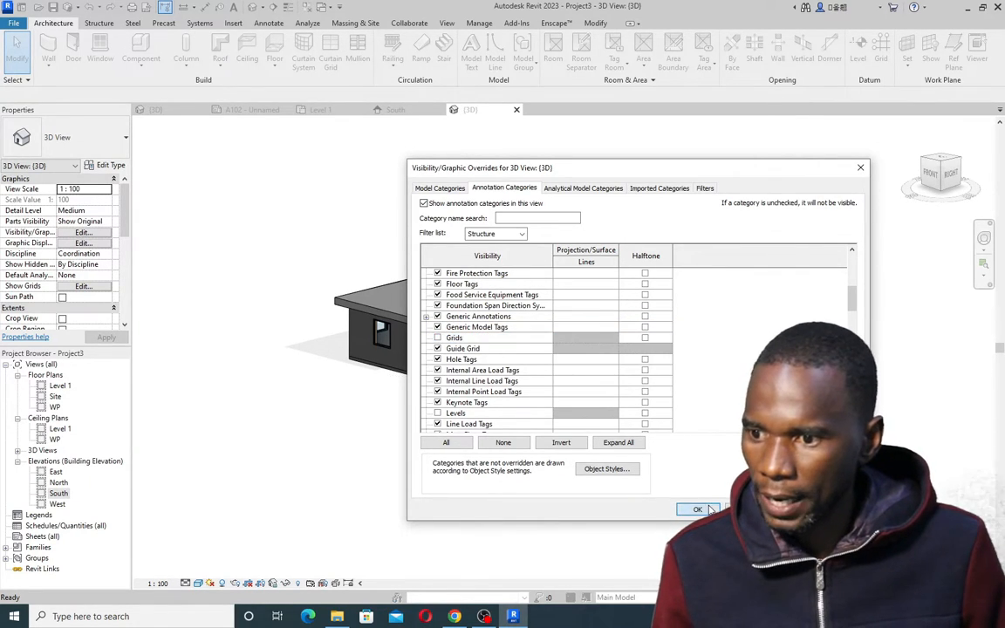
pyautogui.click(696, 509)
pyautogui.scroll(4, 478, 348)
pyautogui.keyDown('shift'); pyautogui.moveTo(698, 422); pyautogui.dragTo(724, 396, button='middle'); pyautogui.keyUp('shift')
pyautogui.scroll(-2, 611, 404)
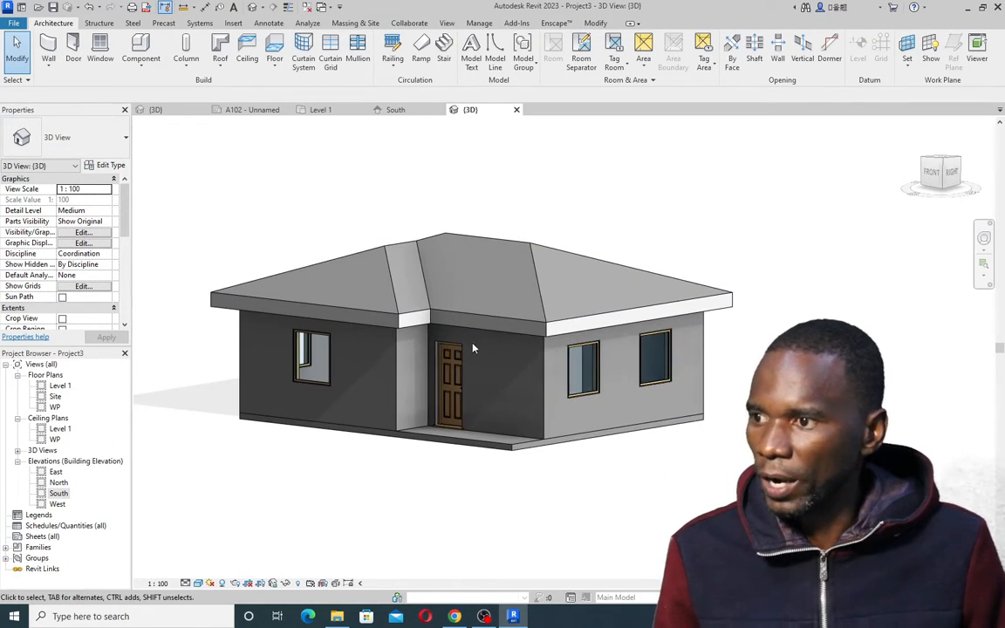
# Open the Level 1 floor plan, start placing a component and check the component types already loaded
pyautogui.click(321, 112)
pyautogui.scroll(-1, 441, 213)
pyautogui.scroll(3, 418, 288)
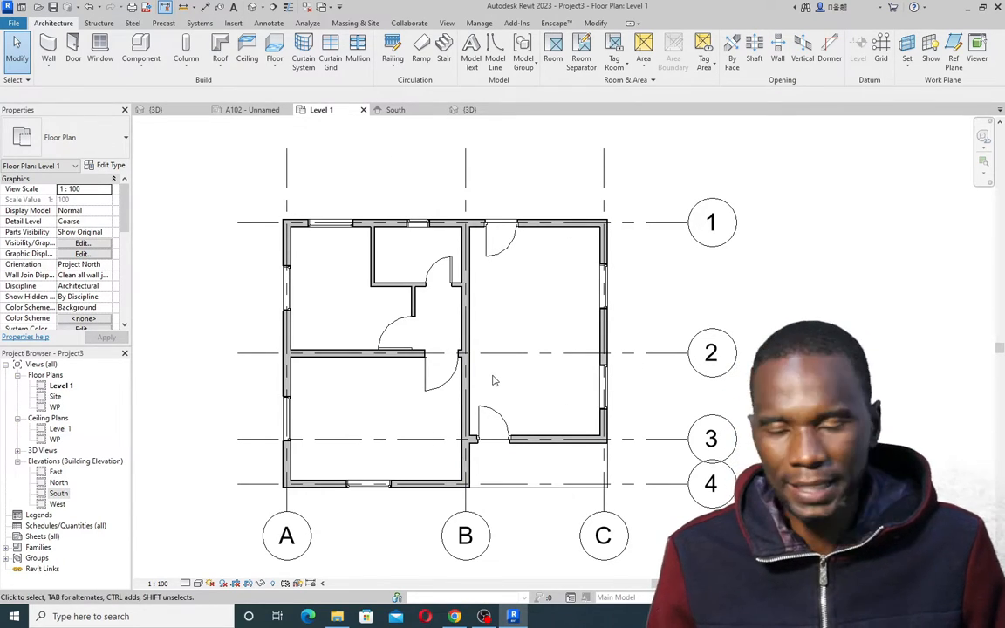
pyautogui.scroll(1, 471, 358)
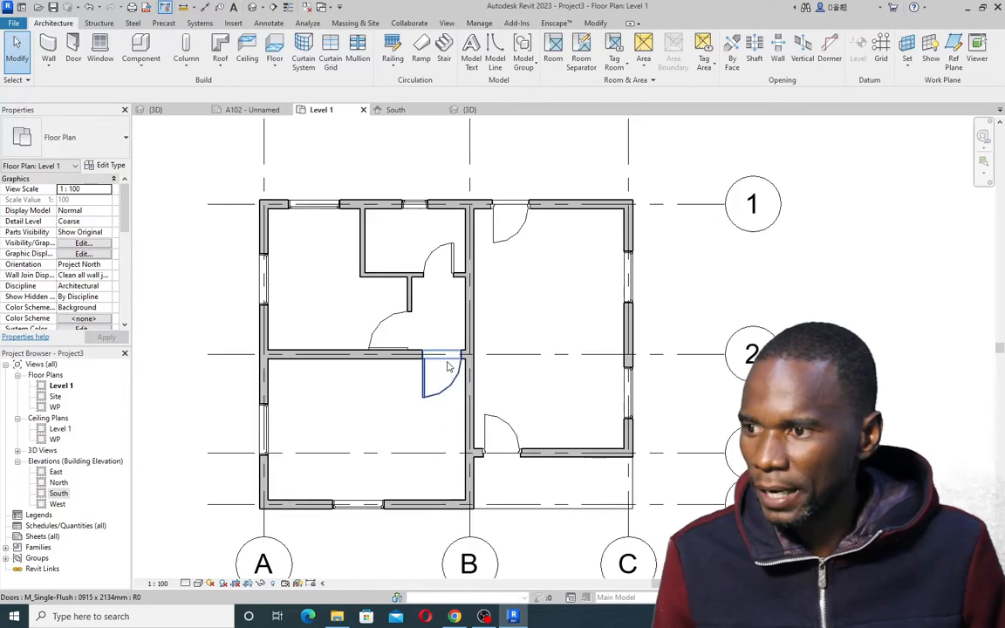
pyautogui.scroll(-3, 427, 348)
pyautogui.scroll(1, 415, 349)
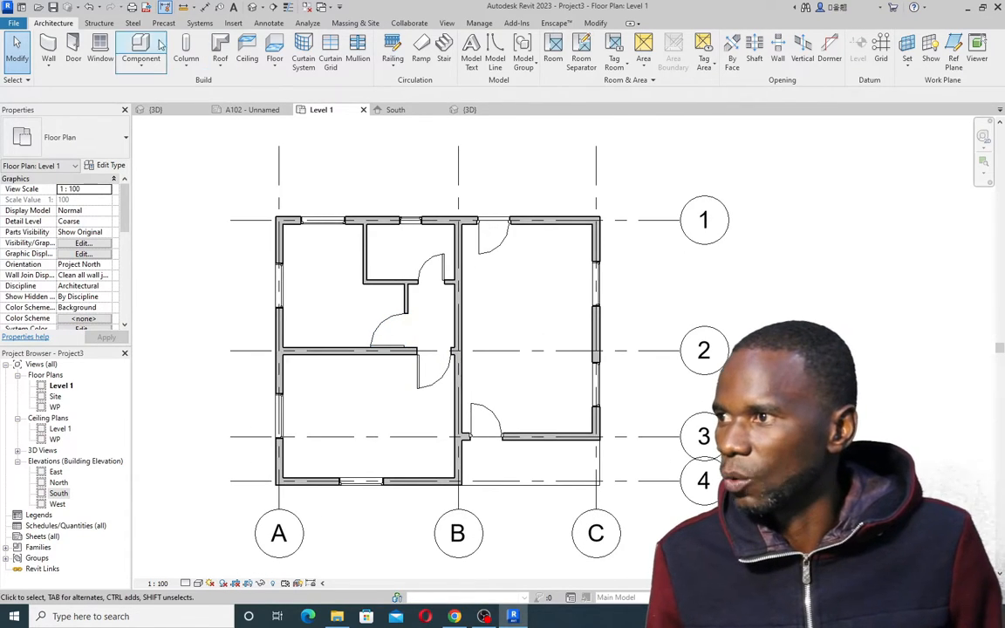
pyautogui.click(159, 66)
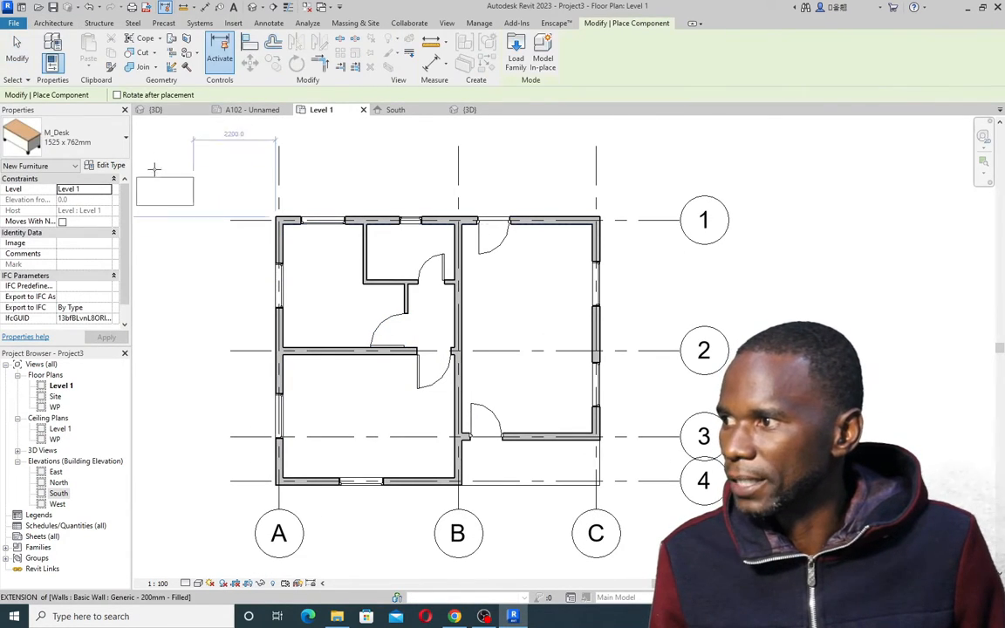
pyautogui.click(125, 136)
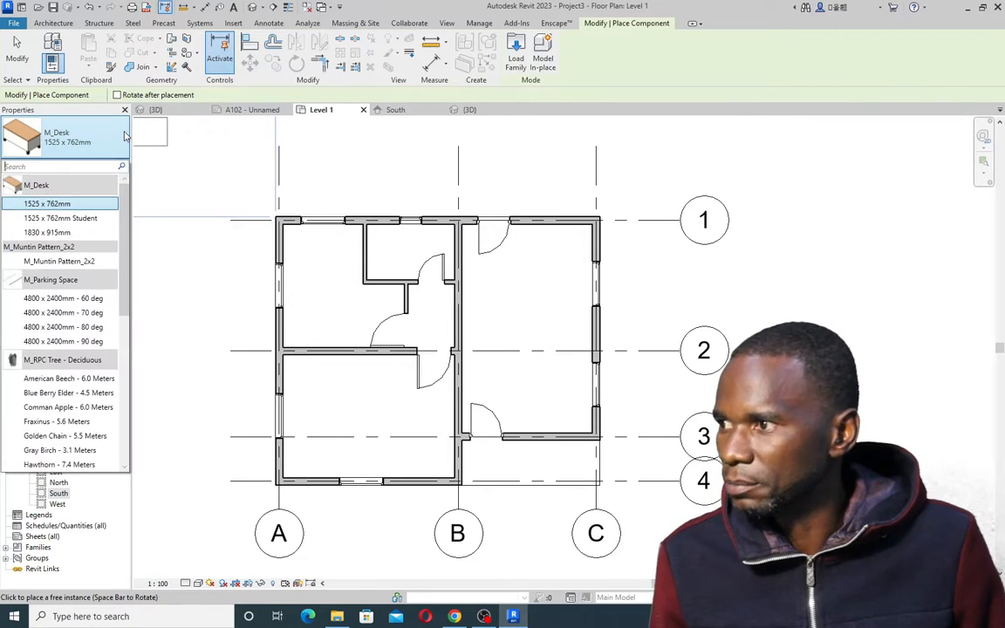
pyautogui.click(125, 136)
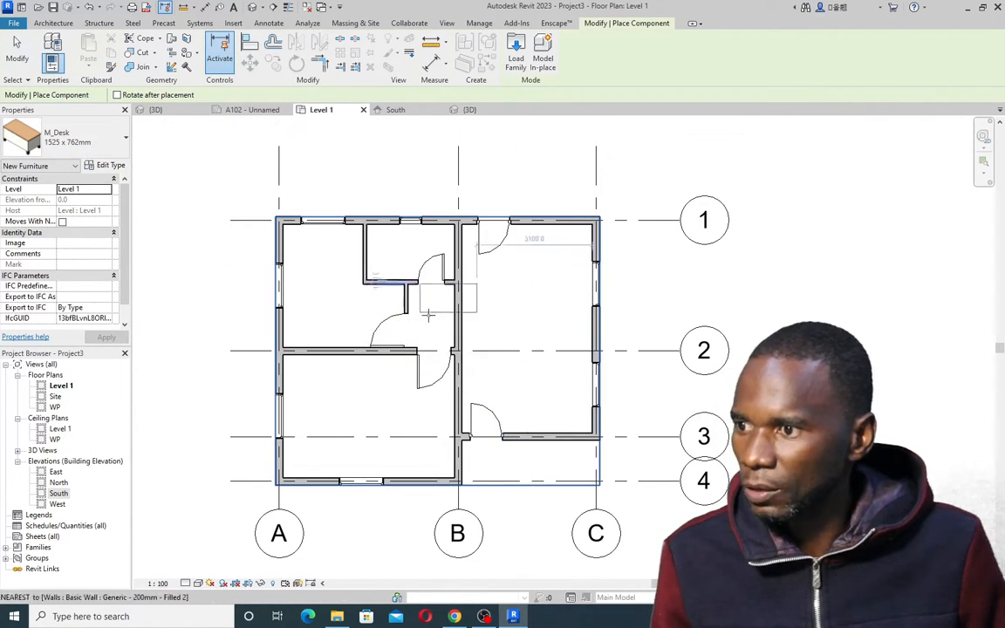
# Load the Furniture_Bed_1 and Furniture_Bed_2 families from the Beds folder of the UK Furniture library
pyautogui.click(516, 49)
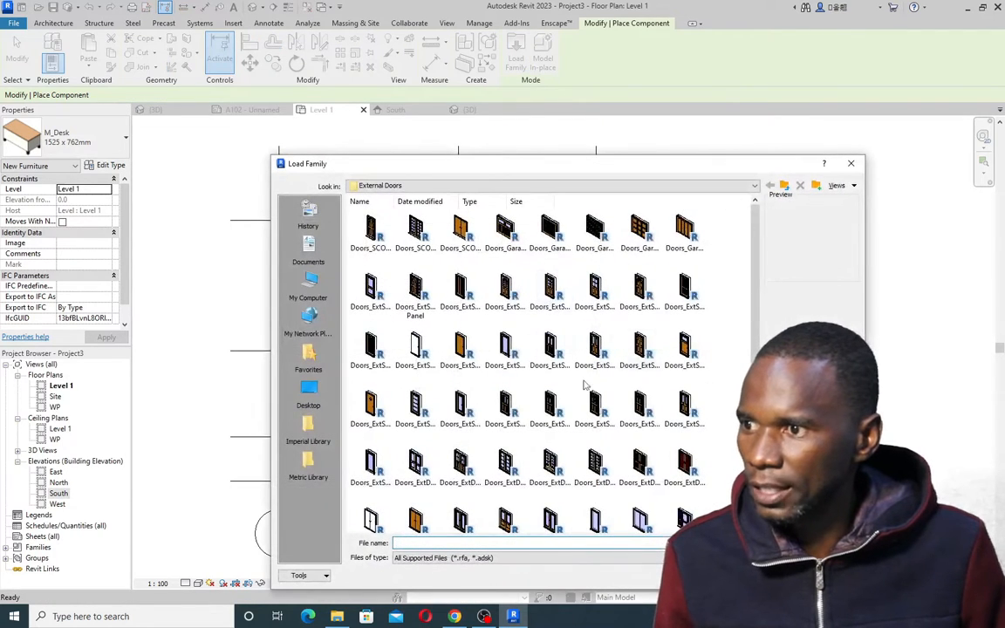
pyautogui.click(784, 186)
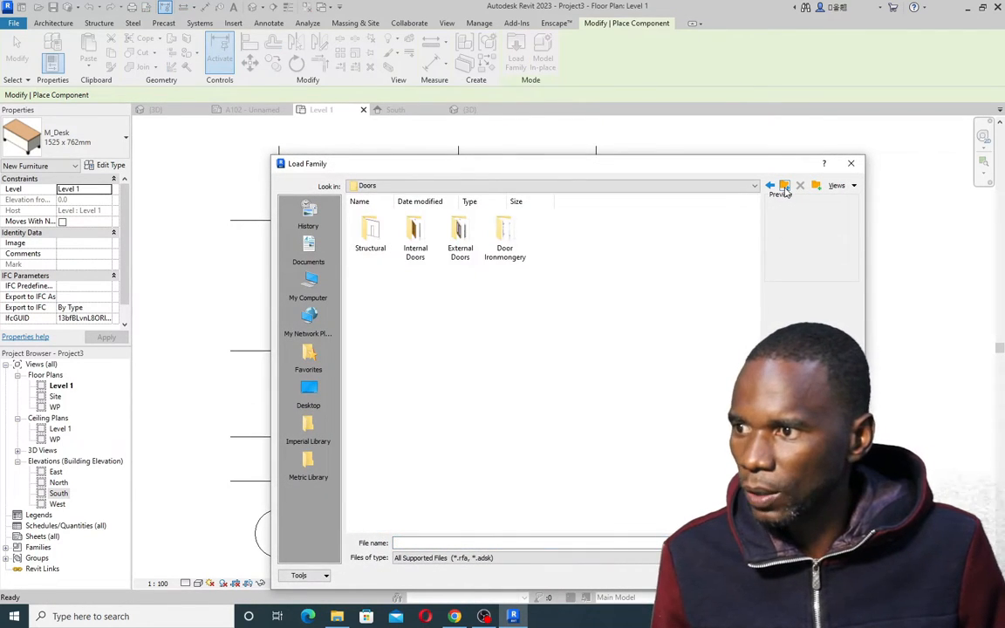
pyautogui.click(784, 187)
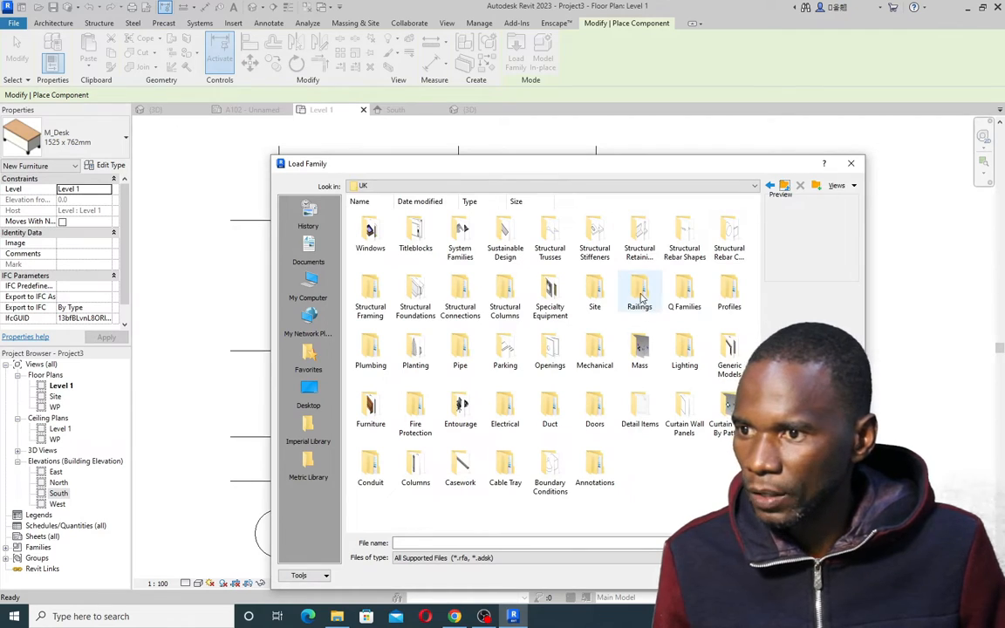
pyautogui.click(370, 408)
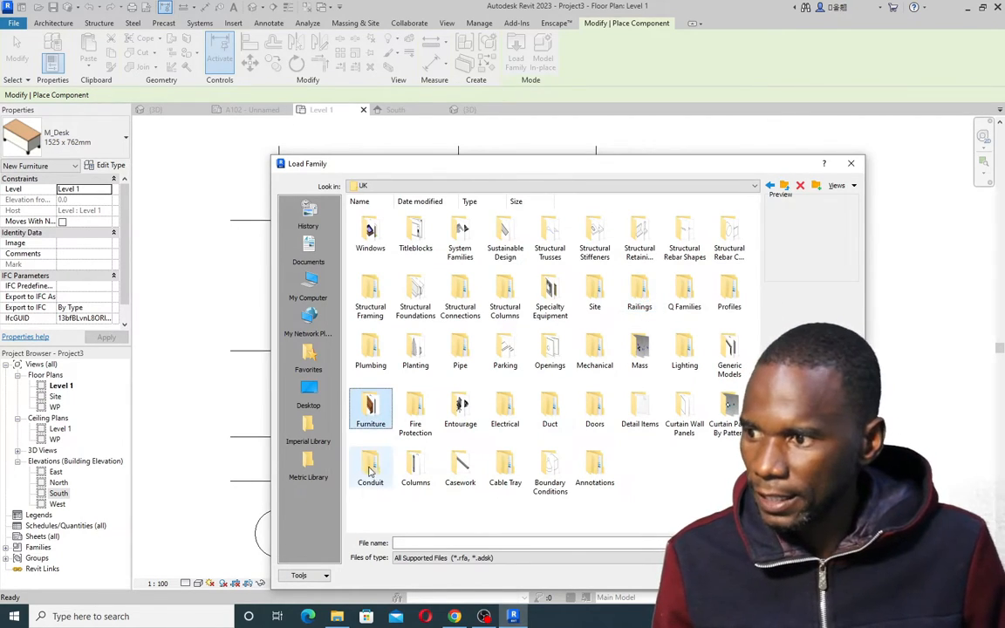
pyautogui.doubleClick(368, 406)
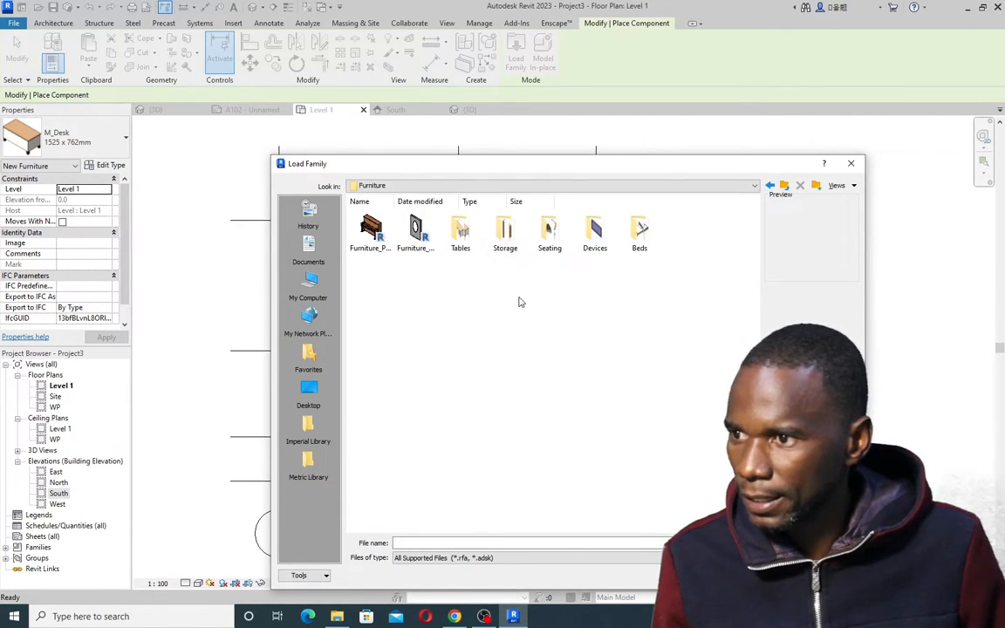
pyautogui.doubleClick(645, 237)
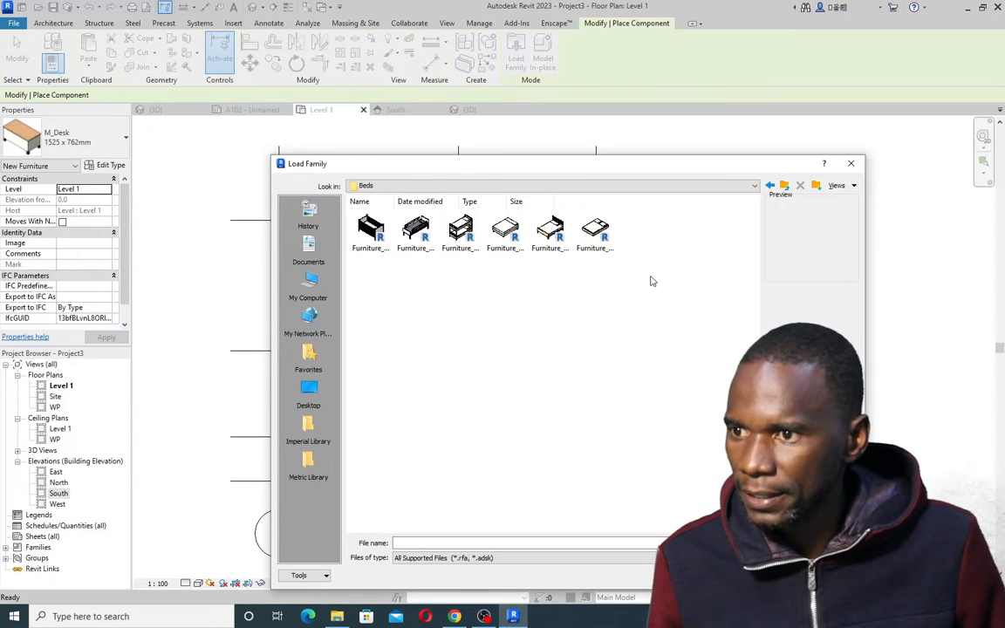
pyautogui.click(596, 232)
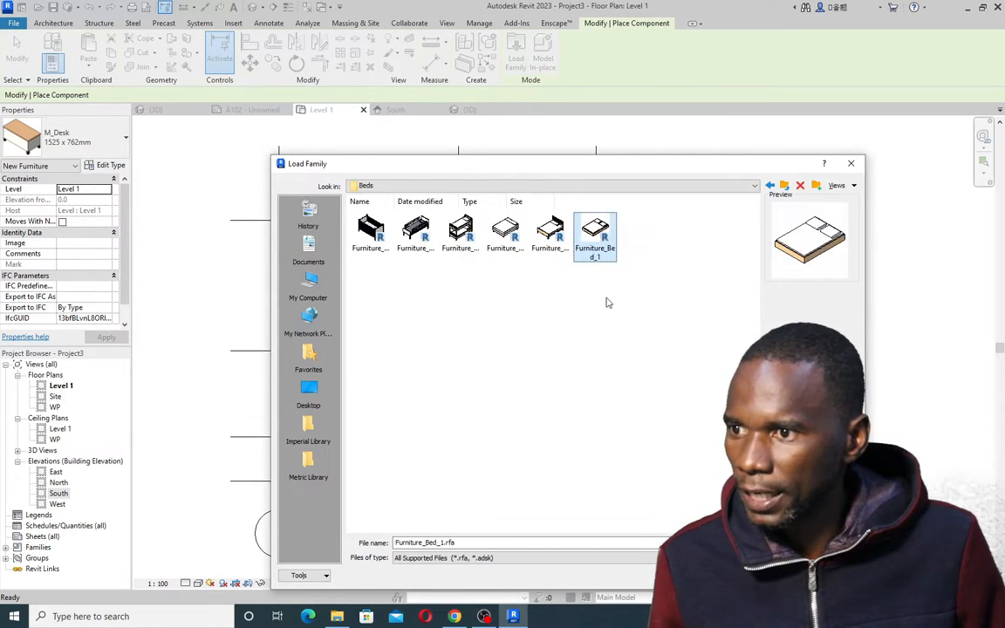
pyautogui.click(552, 235)
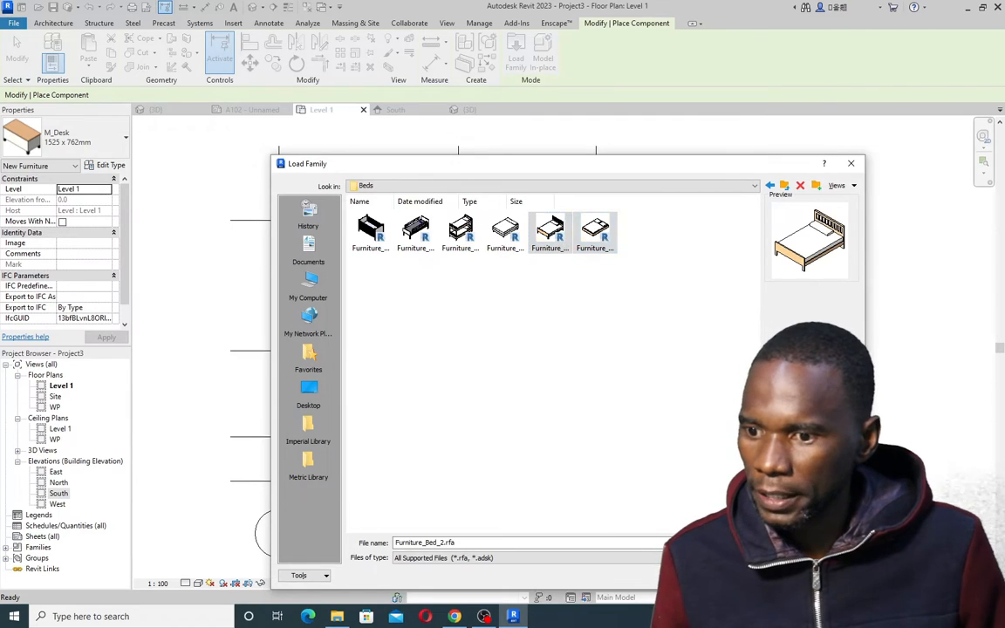
pyautogui.press('Return')
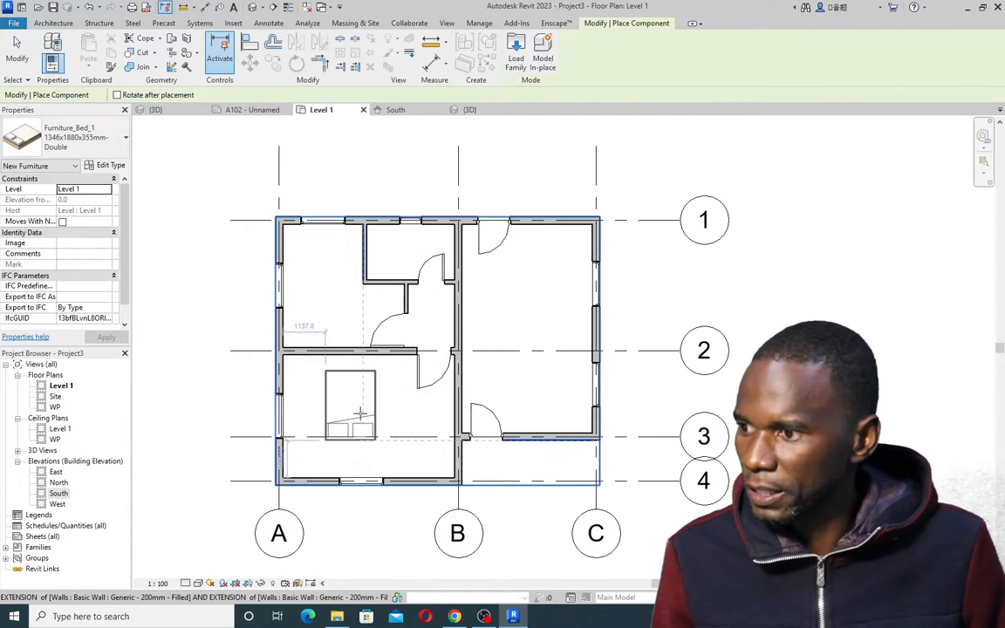
# Place a Furniture_Bed_1 1346x1880x355mm-Double in the bedroom below grid 2, with its headboard against the wall on grid 2
pyautogui.press('space')
pyautogui.press('space')
pyautogui.click(337, 380)
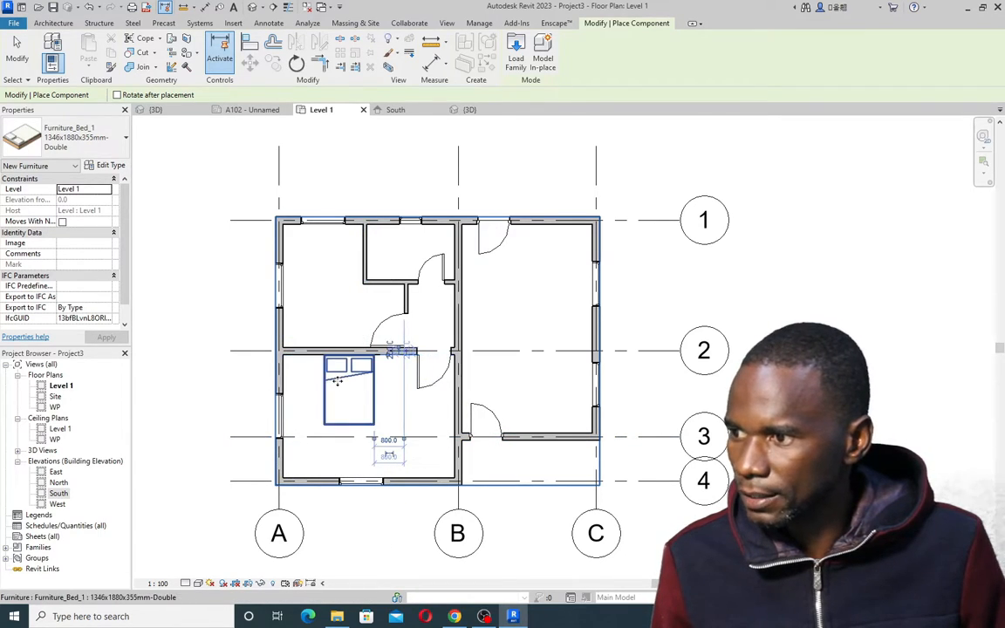
# Place a Furniture_Bed_2 1040x1981x330mm-Twin in the bedroom above grid 2, with its headboard under the window on grid 1
pyautogui.click(116, 141)
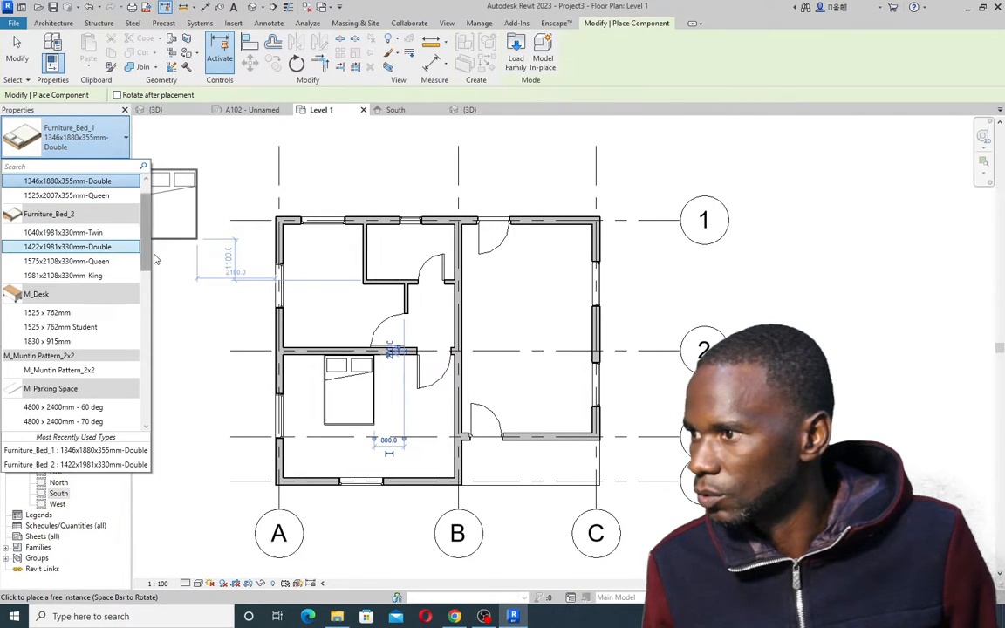
pyautogui.scroll(1, 148, 250)
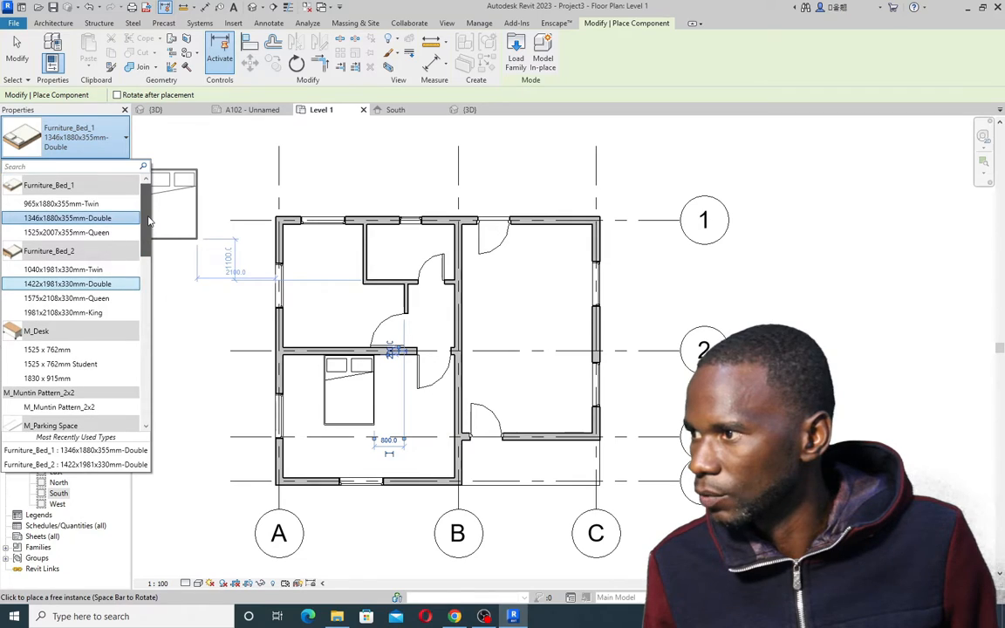
pyautogui.click(57, 271)
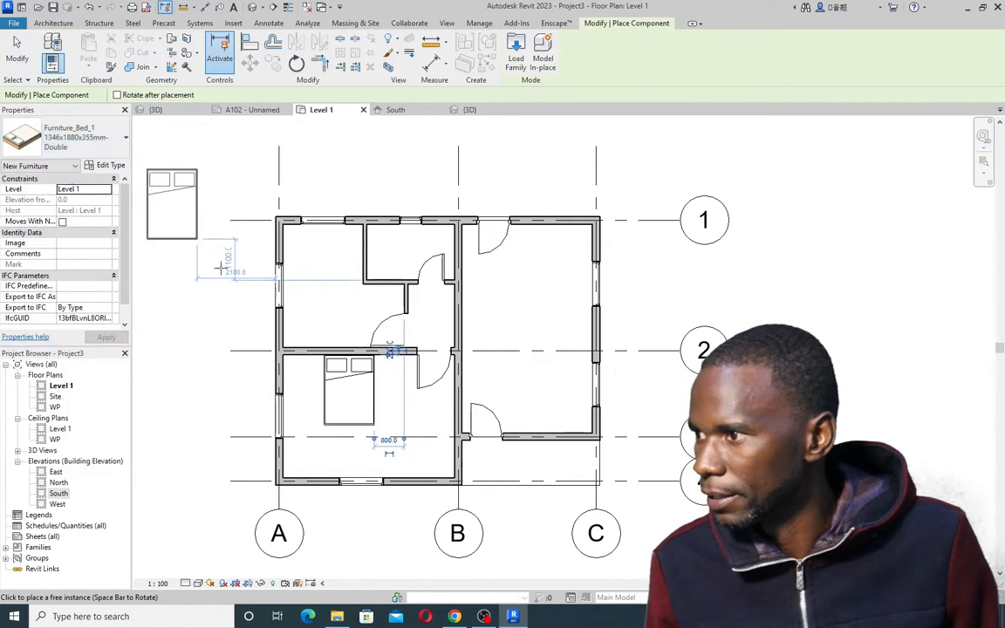
pyautogui.click(319, 227)
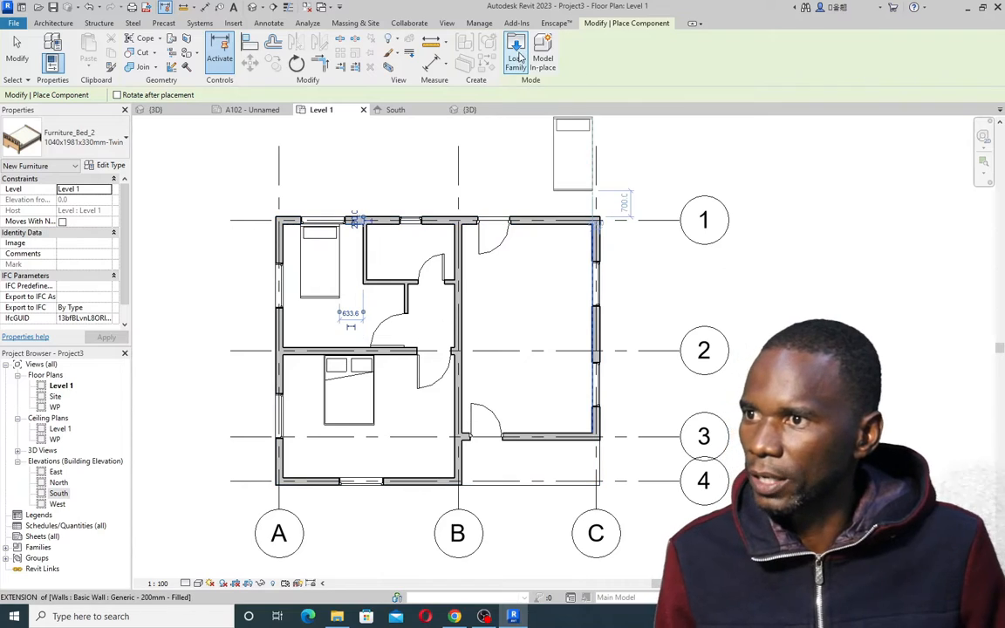
pyautogui.click(515, 50)
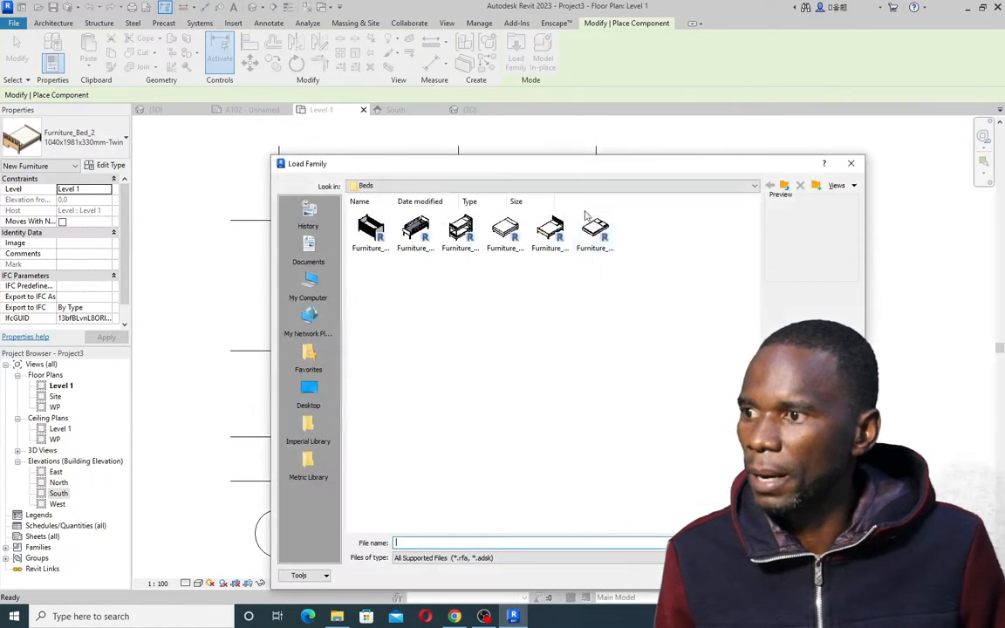
pyautogui.click(851, 164)
pyautogui.click(54, 23)
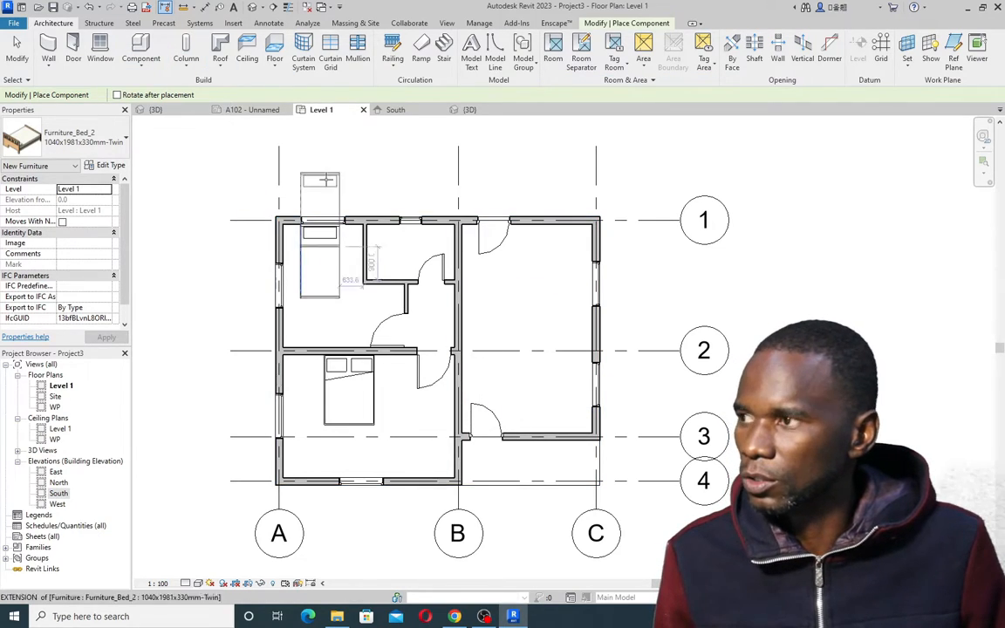
pyautogui.press('Escape')
pyautogui.press('Escape')
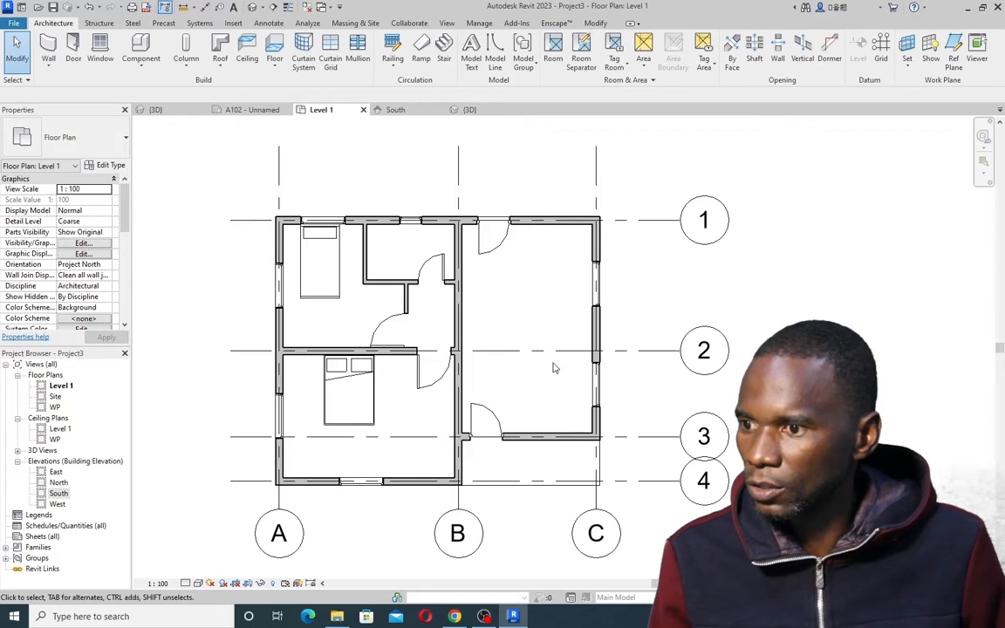
# Load the Furniture_Chair_Viper family from the Seating folder of the Furniture library as a component
pyautogui.click(138, 47)
pyautogui.click(524, 61)
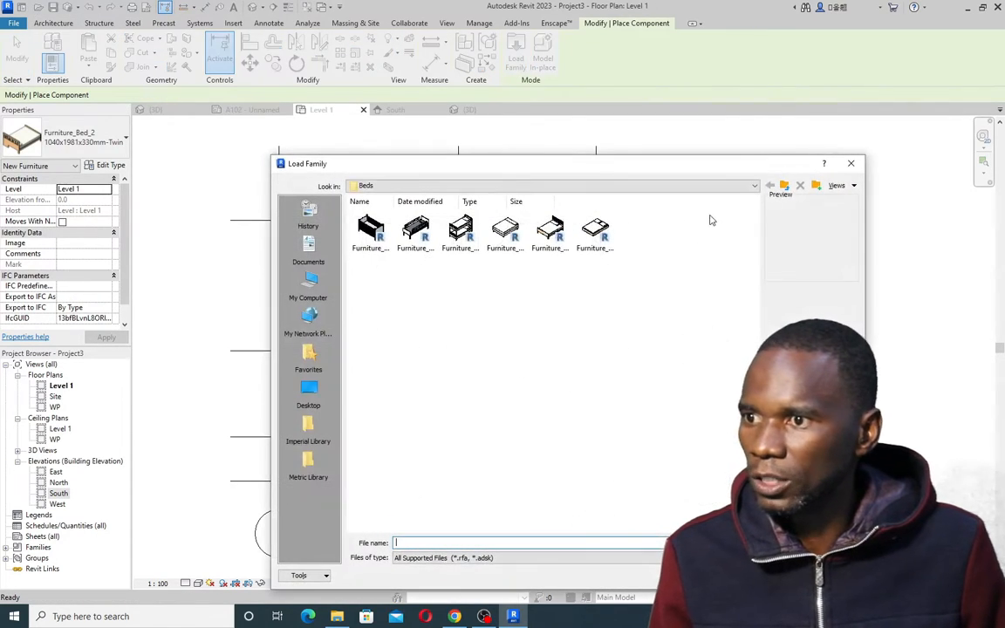
pyautogui.click(784, 186)
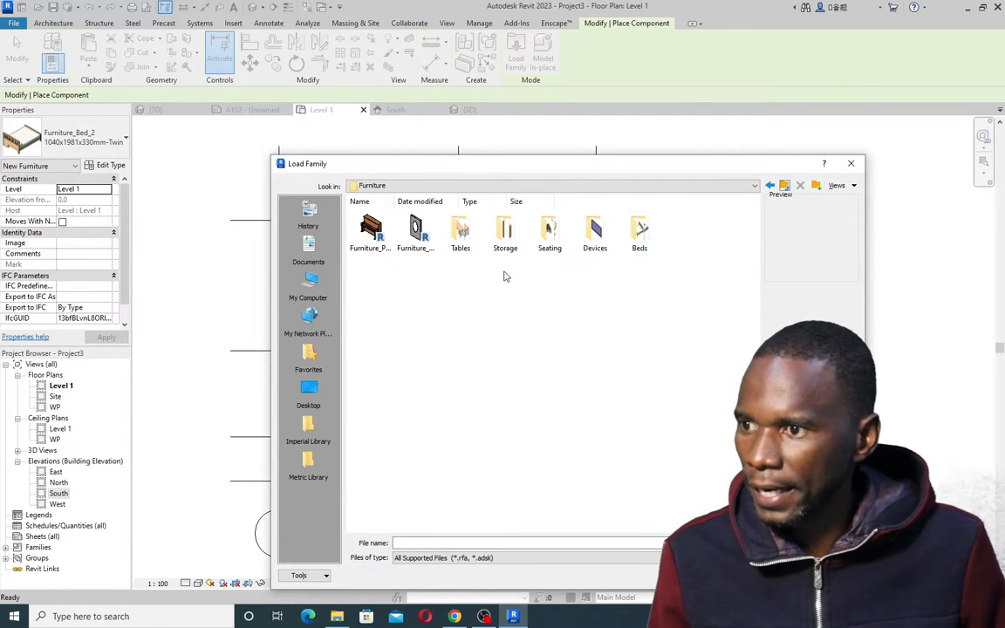
pyautogui.doubleClick(549, 233)
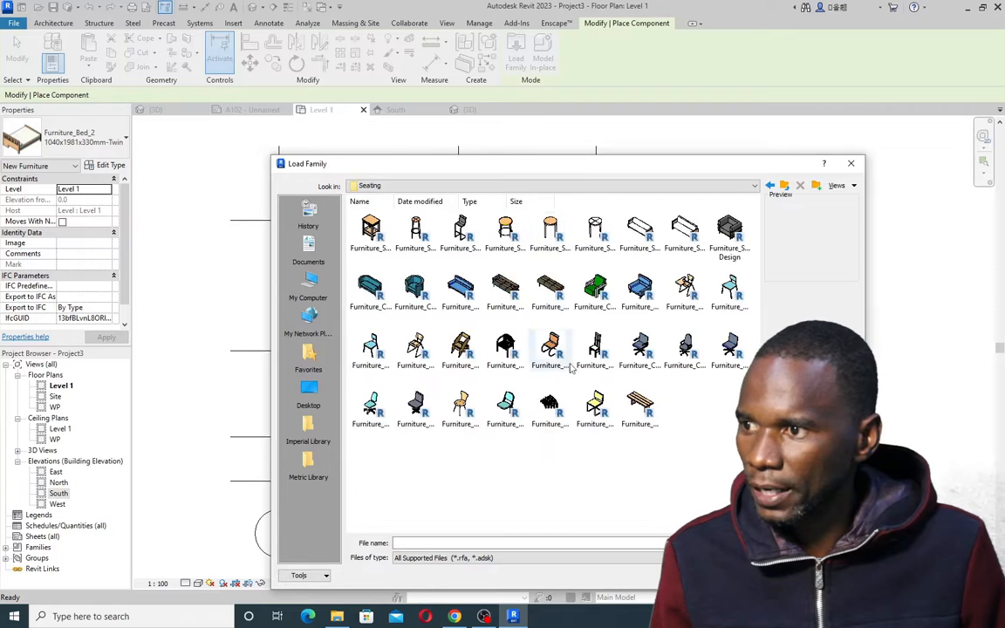
pyautogui.click(639, 290)
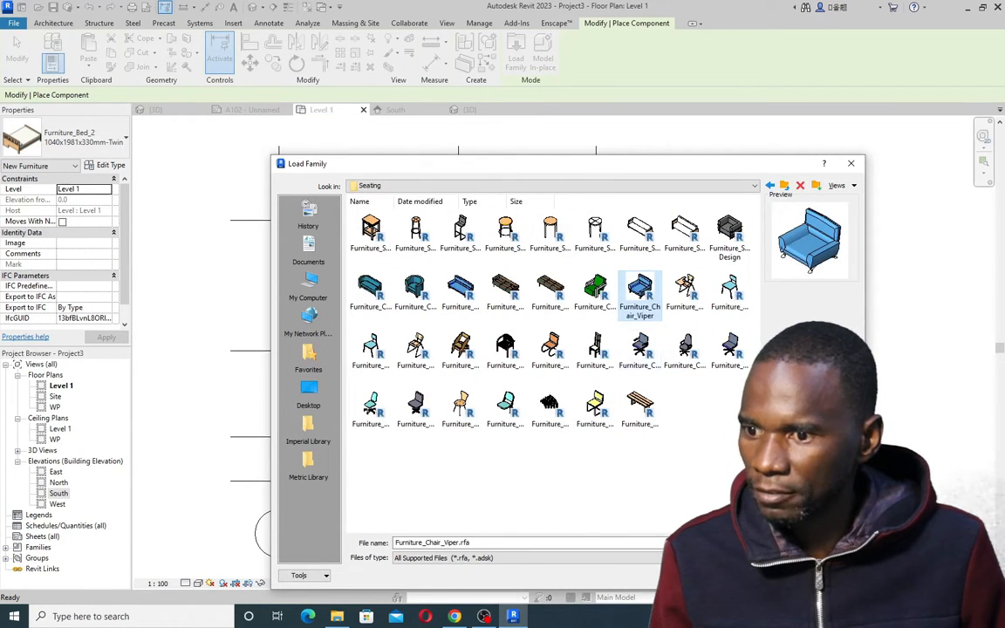
pyautogui.click(759, 575)
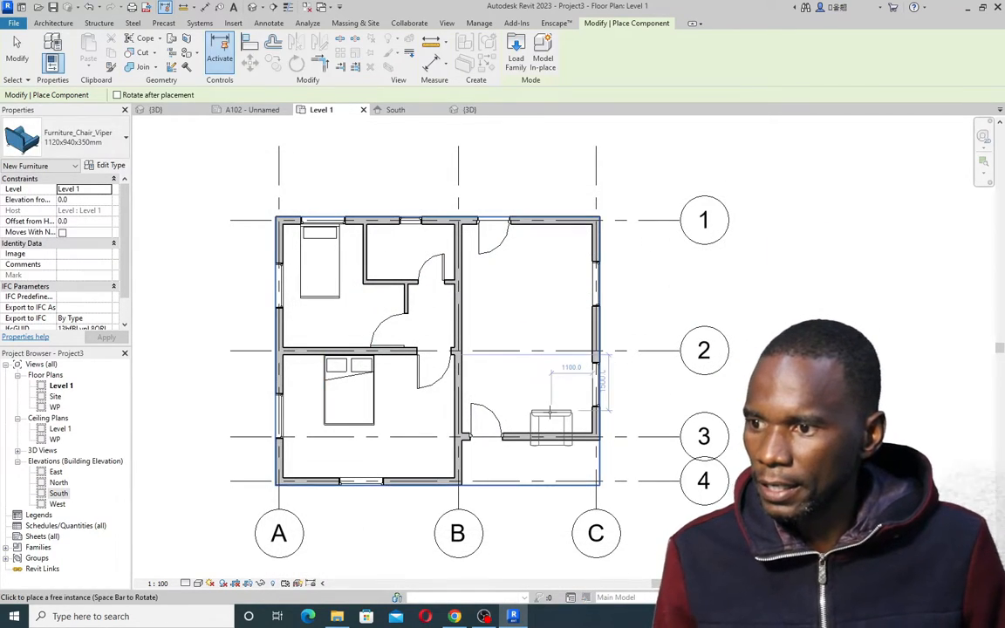
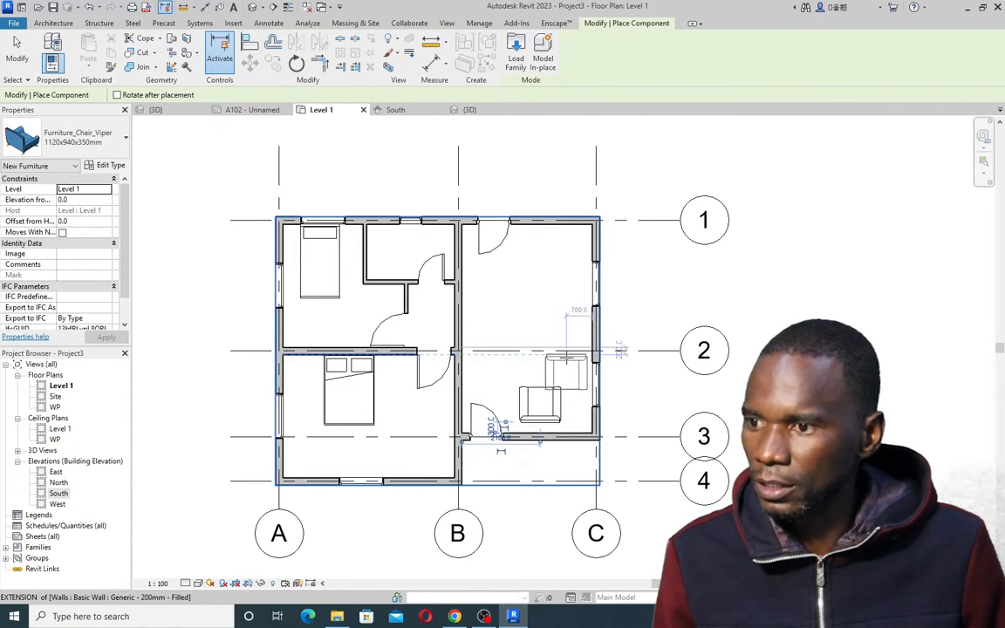
# Place two Viper armchairs in the large room, backed against the walls on grids 3 and C, and finish placing
pyautogui.click(565, 375)
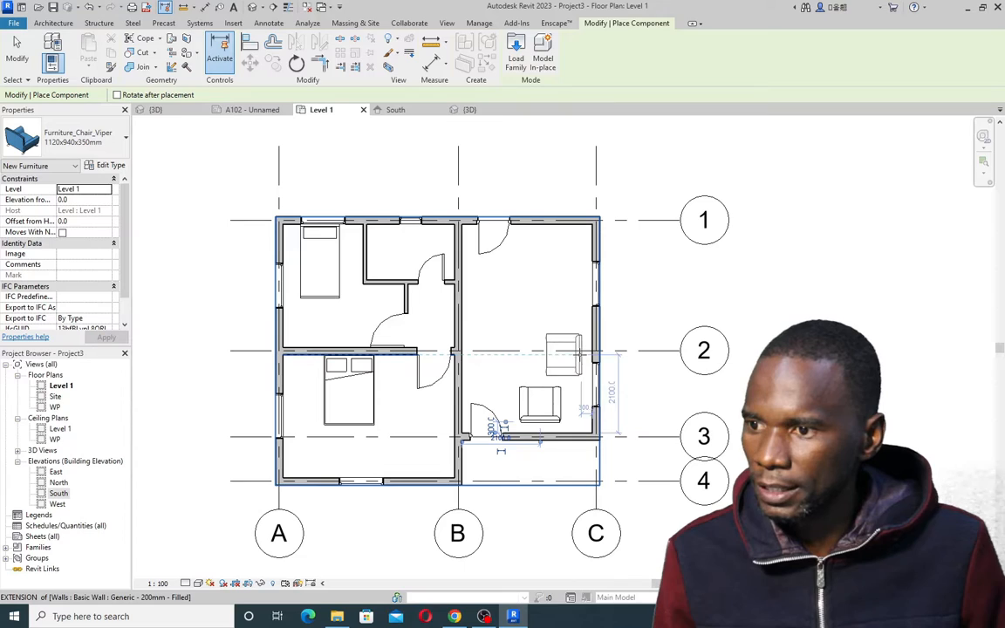
pyautogui.click(614, 350)
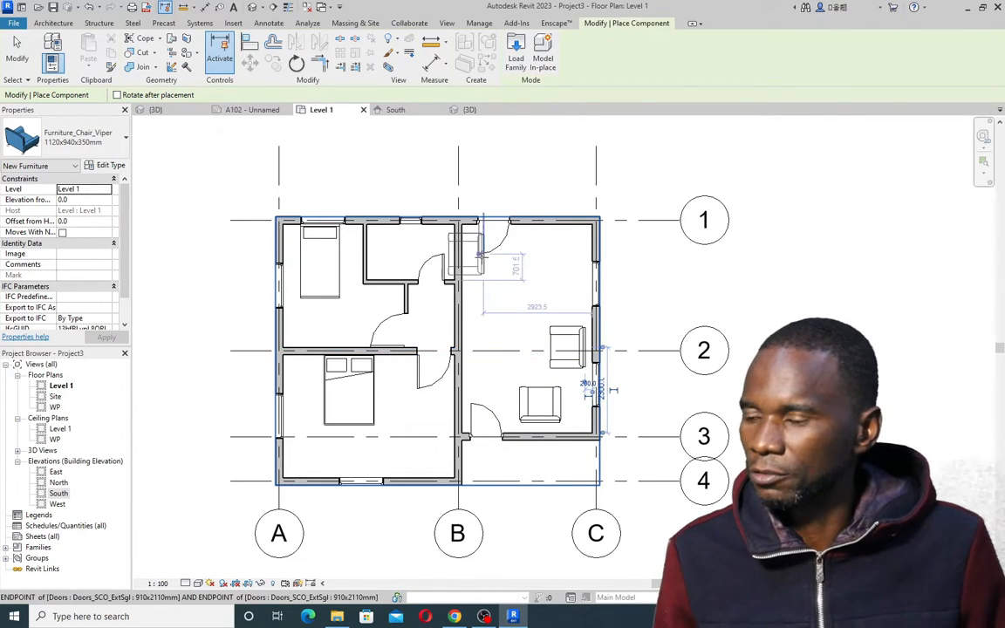
pyautogui.click(51, 23)
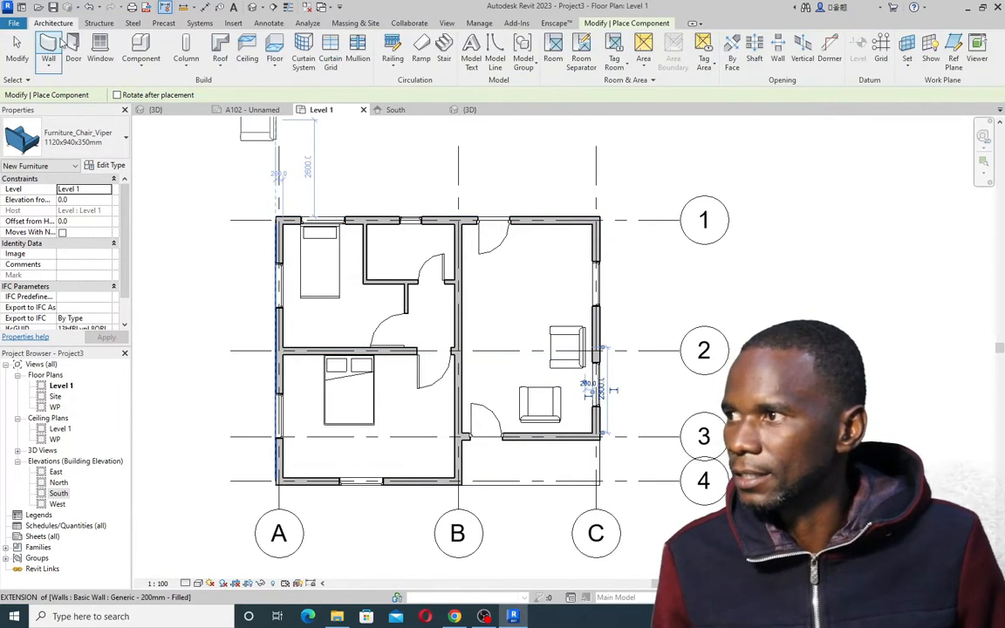
pyautogui.click(15, 52)
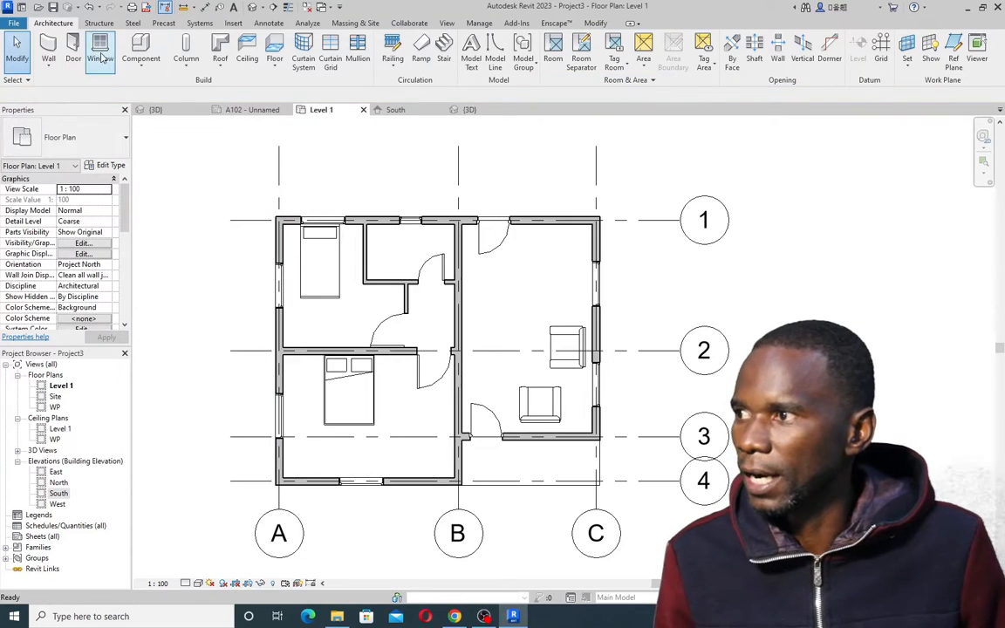
# Load the Casework_Counter_Top_Corner_w-Sink_Hole_Bevel family from the Counter Tops folder of the Casework library as a component
pyautogui.click(141, 48)
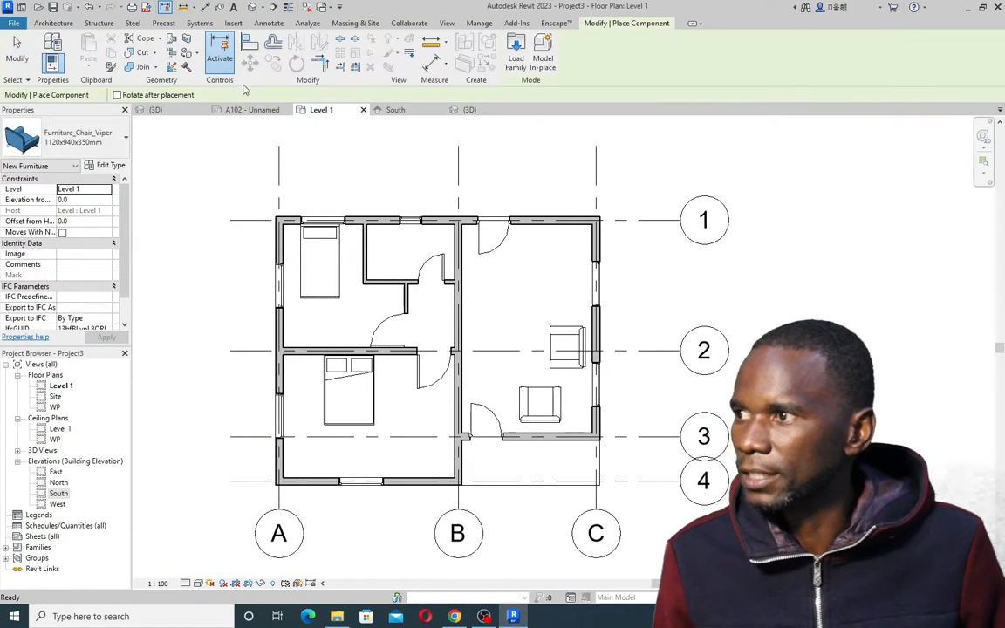
pyautogui.click(515, 54)
pyautogui.click(783, 185)
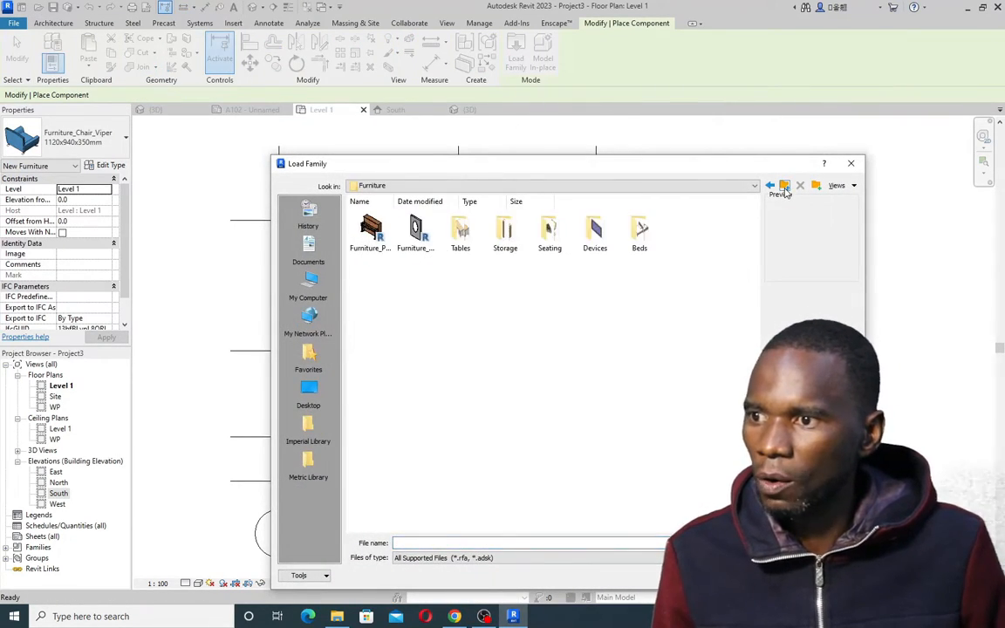
pyautogui.click(784, 186)
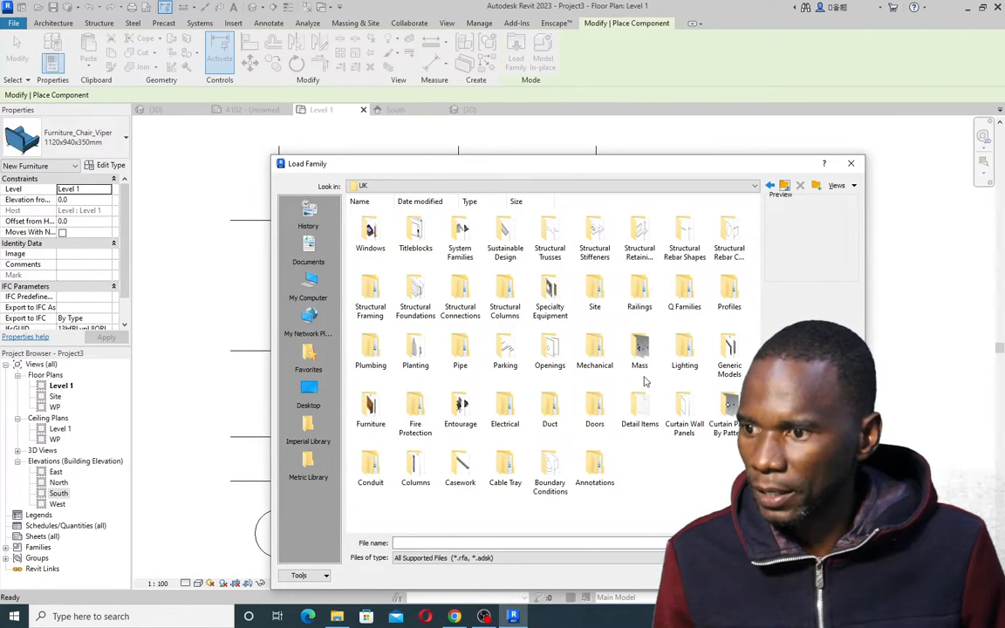
pyautogui.doubleClick(461, 465)
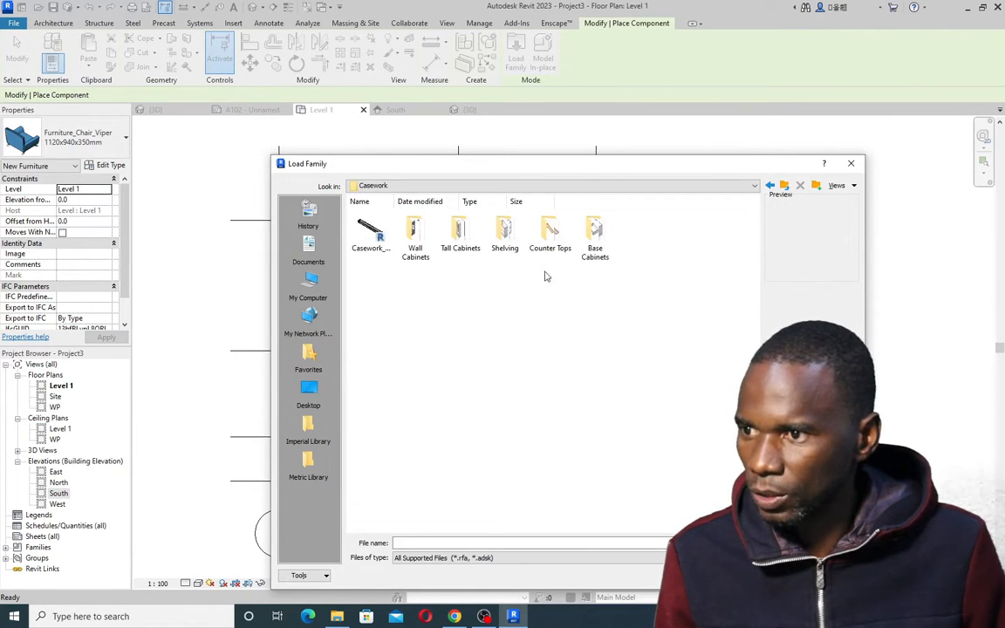
pyautogui.doubleClick(546, 233)
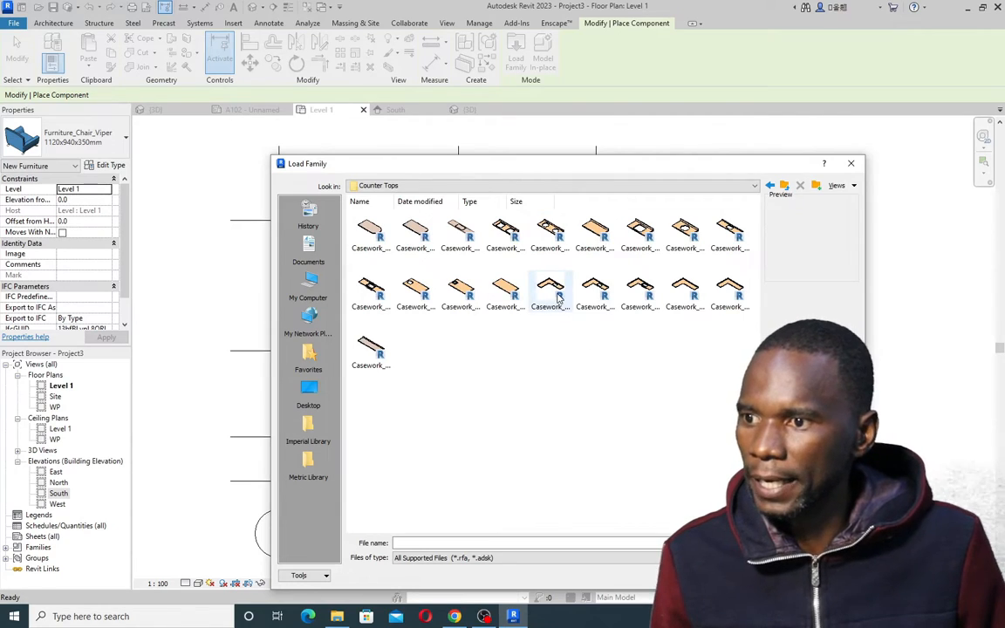
pyautogui.click(552, 291)
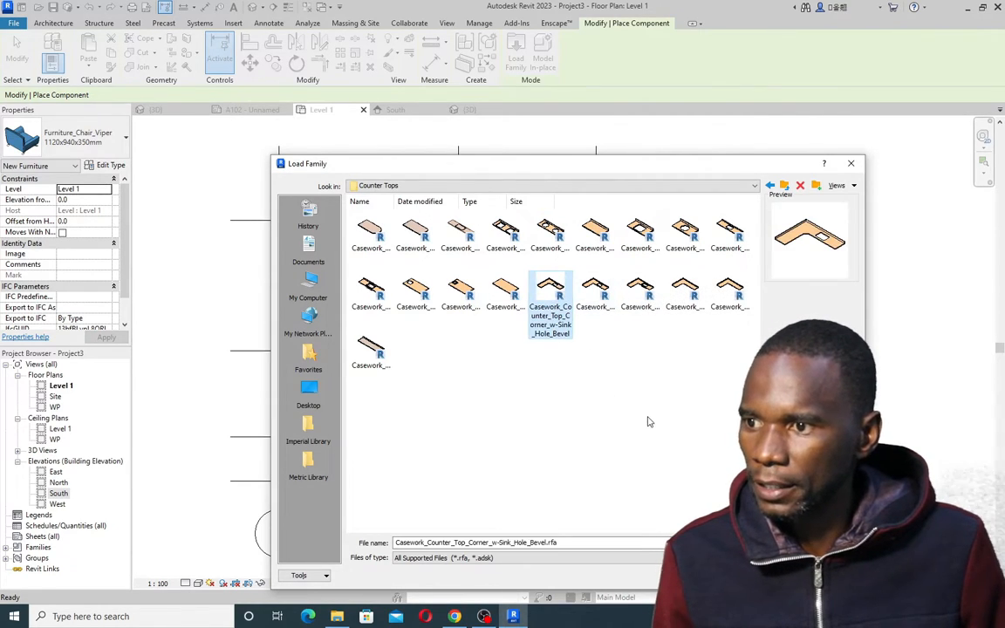
pyautogui.doubleClick(552, 293)
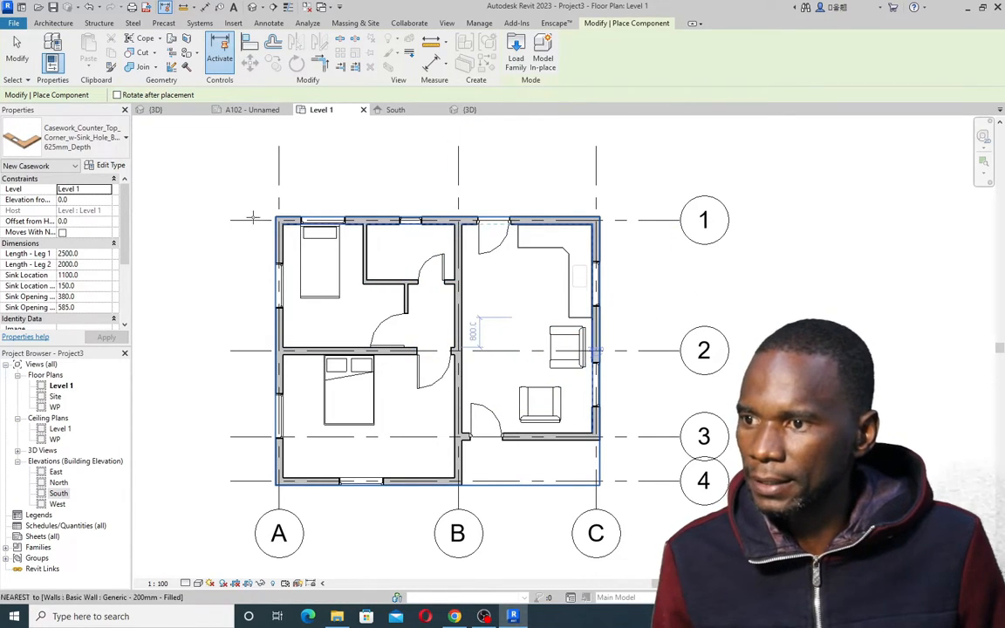
# Place the 625mm_Depth corner countertop in the large room's corner at grids 1 and C, and finish placing
pyautogui.click(593, 225)
pyautogui.press('Escape')
pyautogui.press('Escape')
pyautogui.scroll(2, 485, 300)
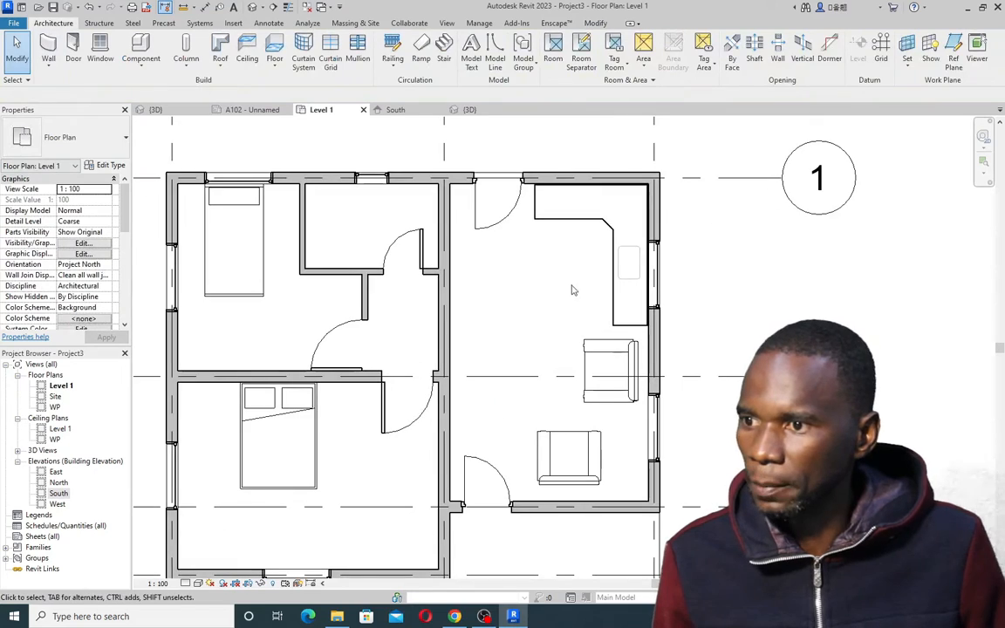
# Shorten the countertop's leg along grid C to 2200 mm
pyautogui.click(620, 287)
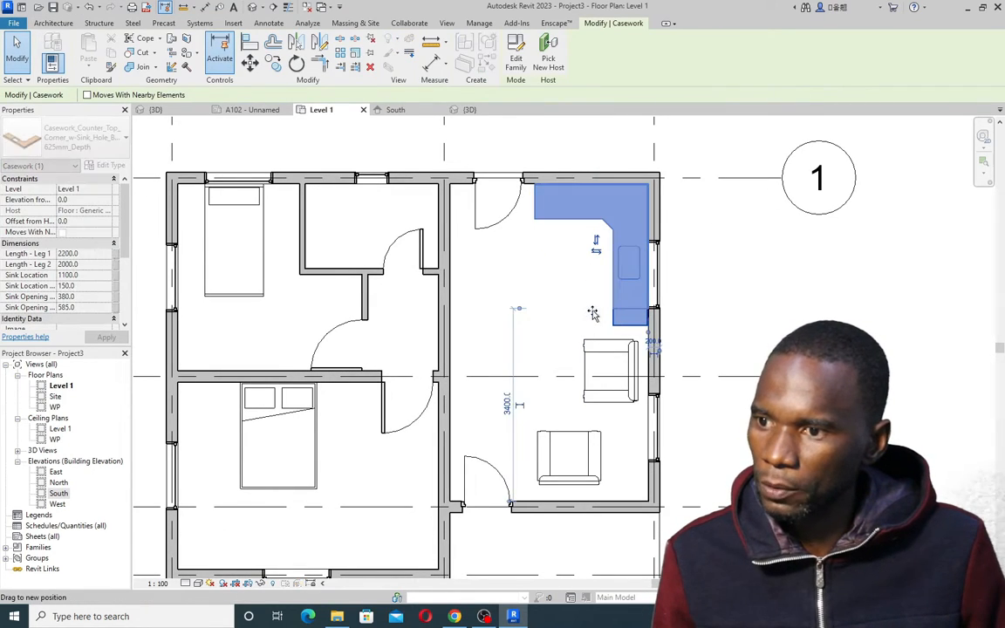
pyautogui.click(565, 301)
pyautogui.scroll(-2, 563, 305)
pyautogui.scroll(2, 495, 334)
pyautogui.scroll(-2, 488, 333)
pyautogui.scroll(2, 464, 331)
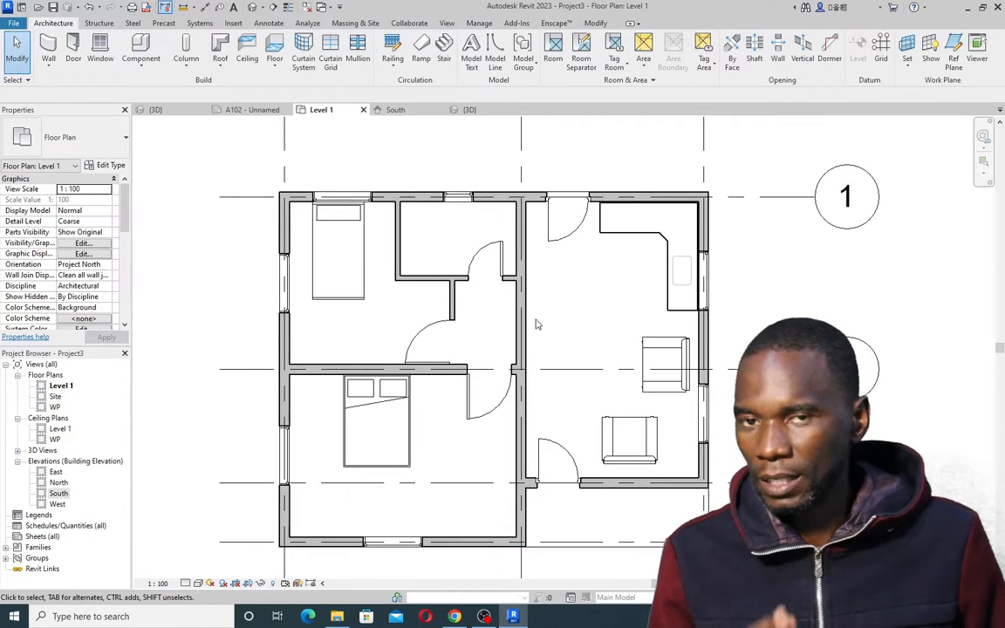
# Place another M_Single-Flush 0915 x 2134mm door in the grid B wall between the hallway and the large room, opening into the large room
pyautogui.click(566, 452)
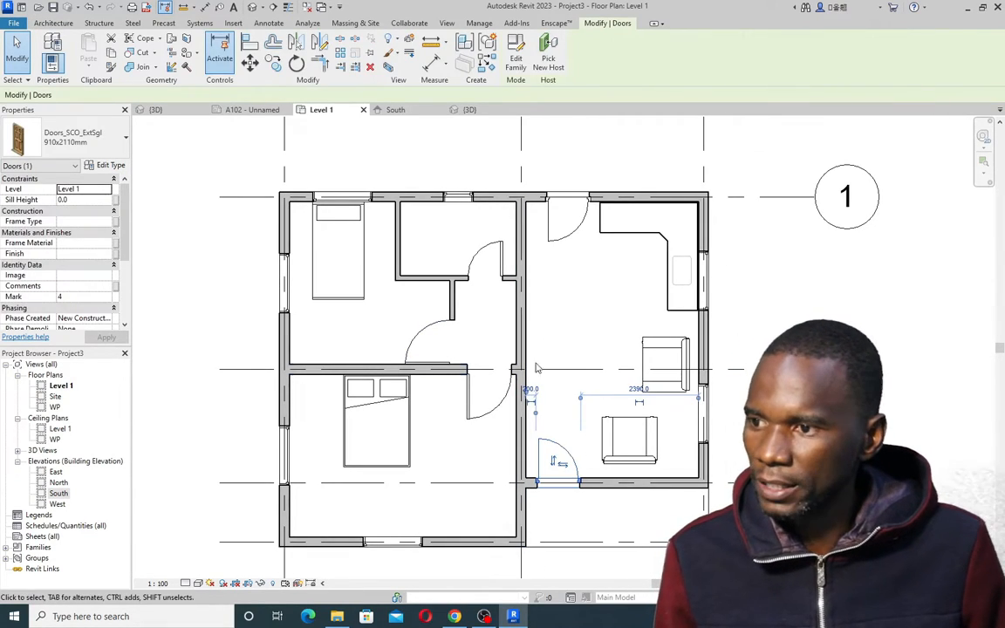
pyautogui.click(491, 399)
pyautogui.rightClick(564, 267)
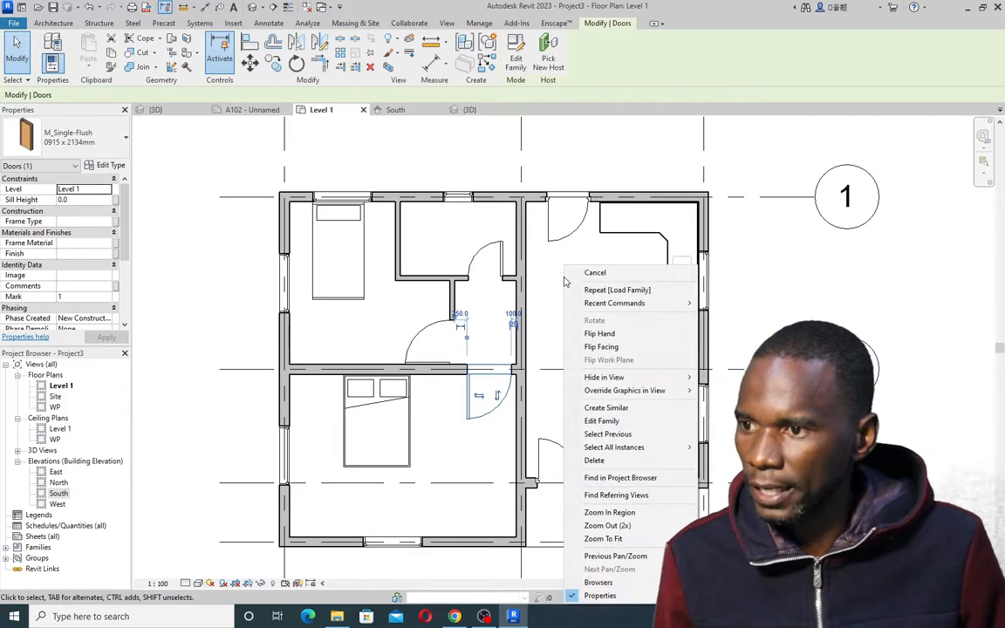
pyautogui.click(605, 407)
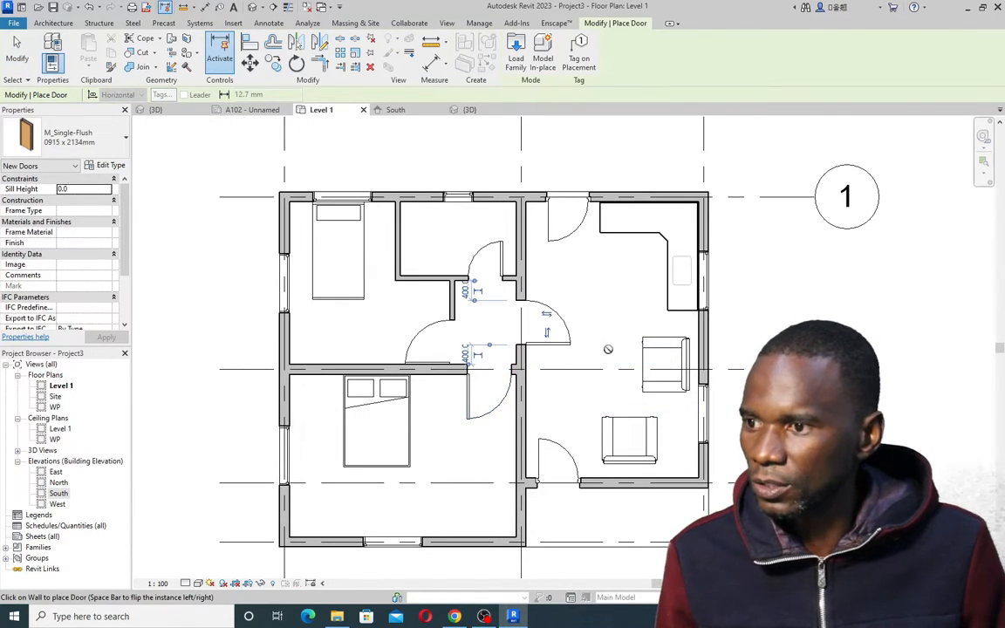
pyautogui.rightClick(580, 278)
pyautogui.click(609, 281)
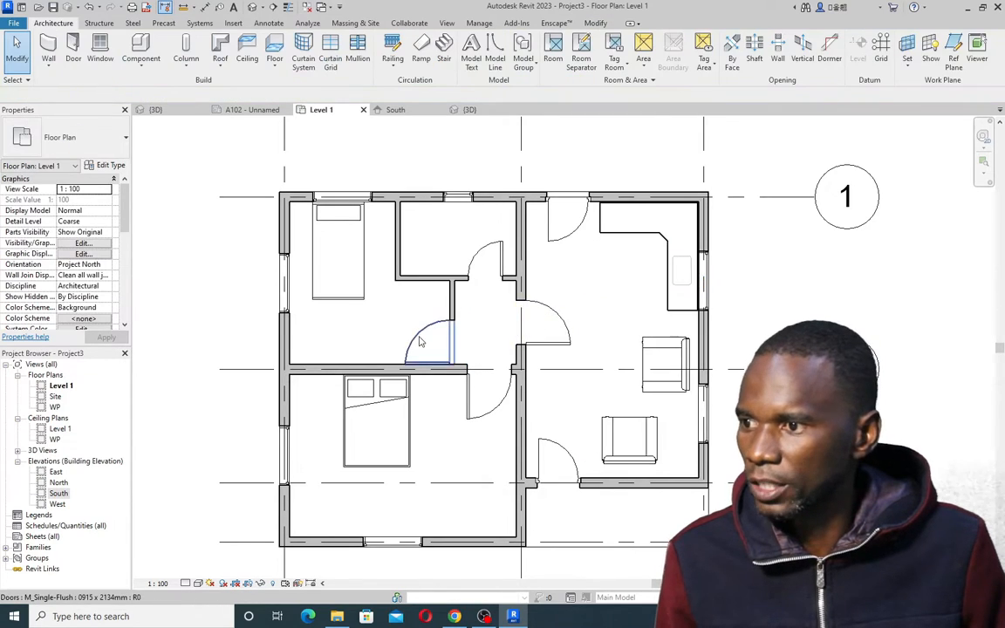
# Start an aligned dimension that picks individual references and prefers wall faces
pyautogui.scroll(-3, 427, 340)
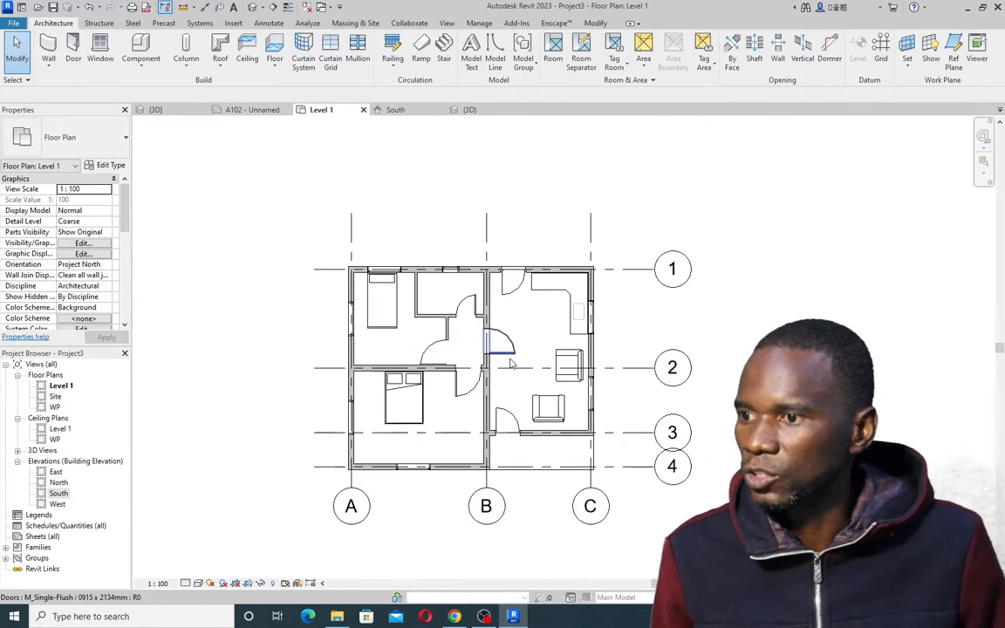
pyautogui.scroll(-2, 423, 318)
pyautogui.click(269, 23)
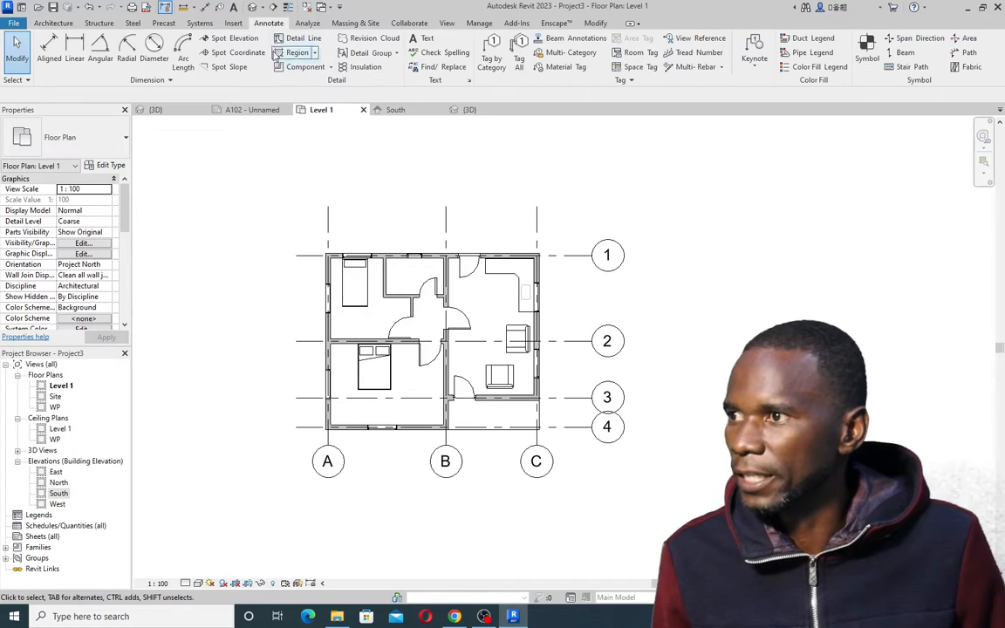
pyautogui.click(49, 51)
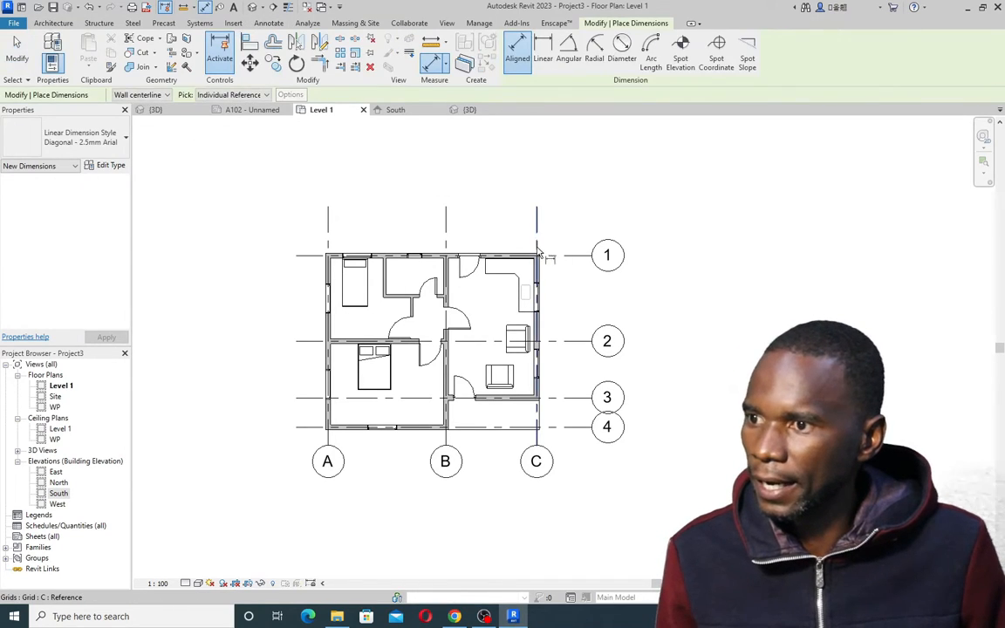
pyautogui.scroll(3, 541, 256)
pyautogui.click(266, 95)
pyautogui.click(223, 117)
pyautogui.click(267, 95)
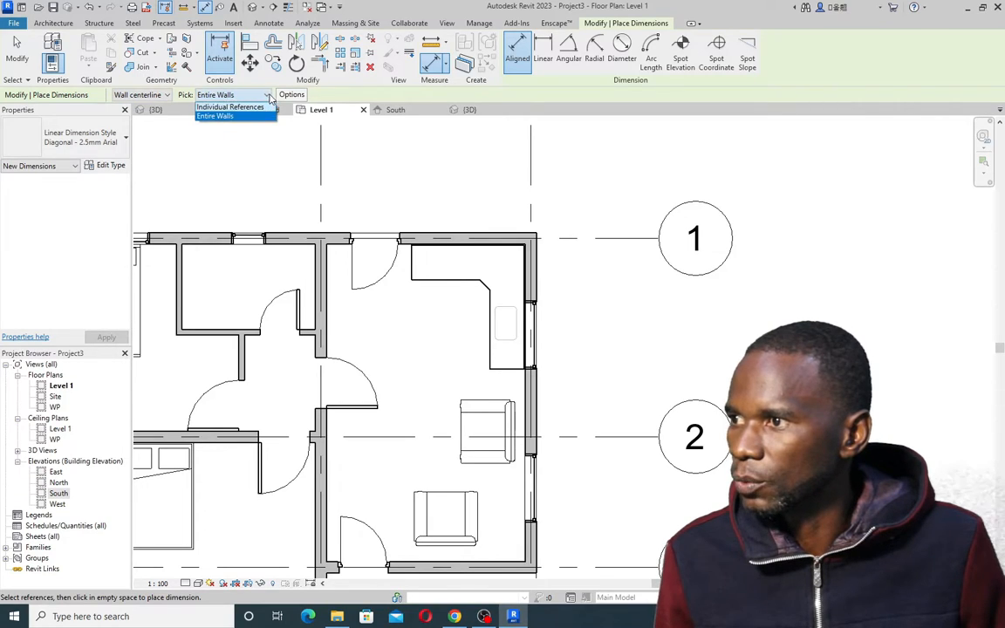
pyautogui.click(231, 107)
pyautogui.click(169, 95)
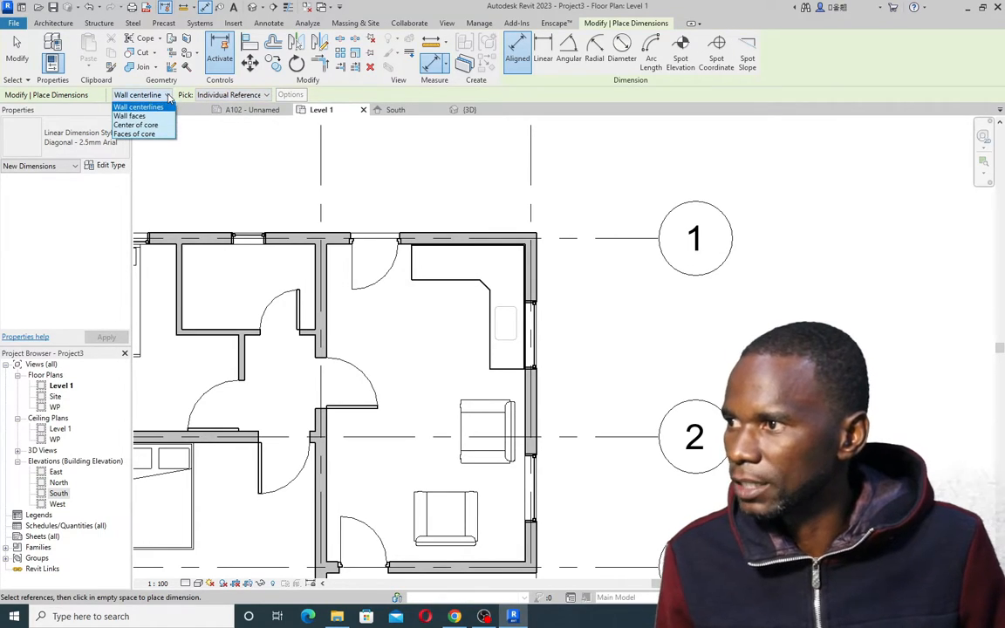
pyautogui.click(130, 116)
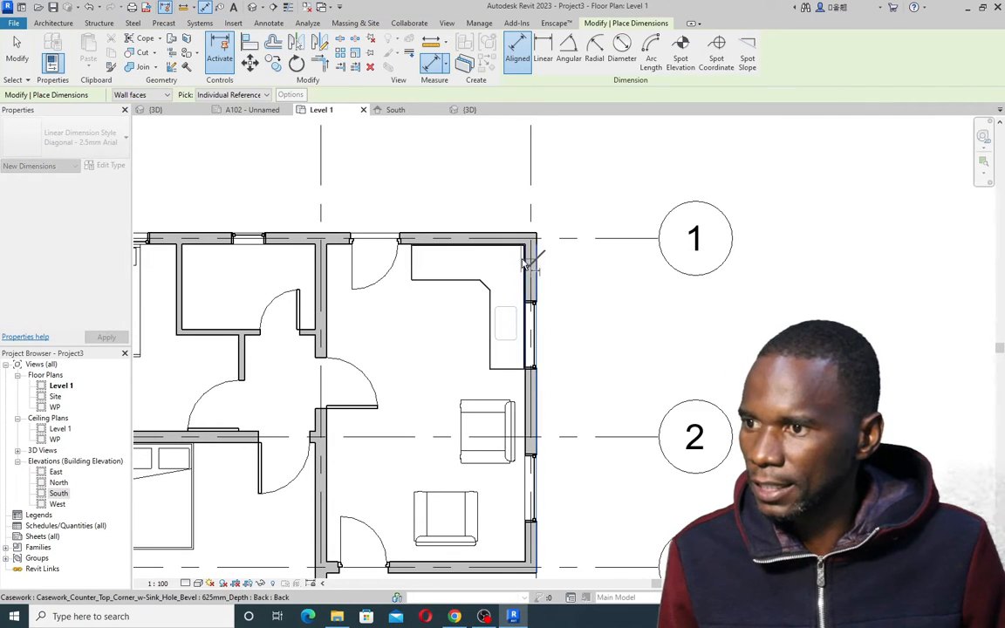
# Dimension the wall faces across the house from grid C to grid A, including the partition, in one string above the grid 1 wall
pyautogui.scroll(4, 525, 261)
pyautogui.scroll(-4, 545, 239)
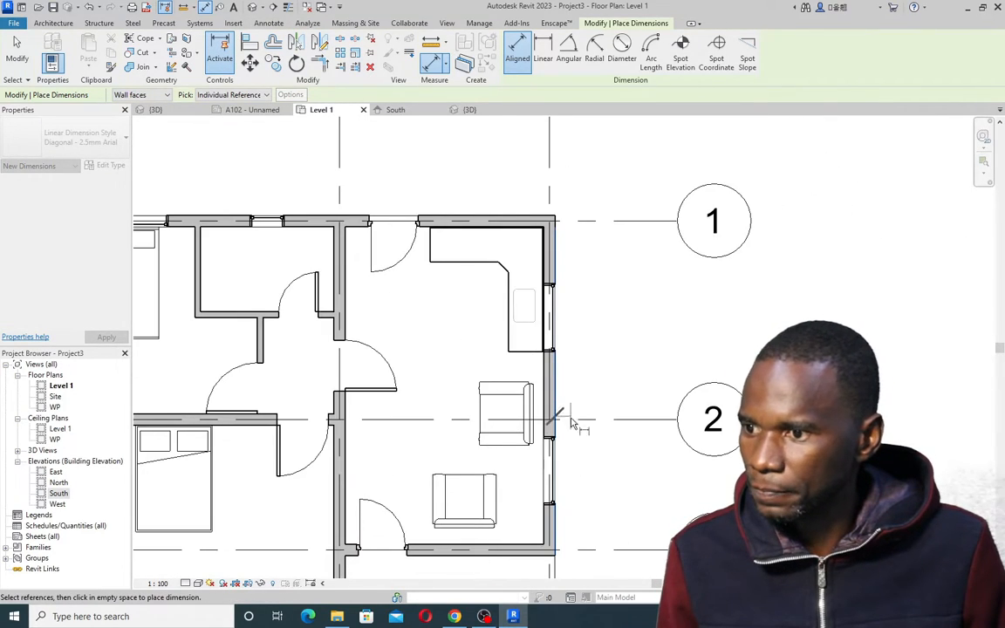
pyautogui.click(546, 425)
pyautogui.scroll(-3, 598, 357)
pyautogui.scroll(2, 449, 305)
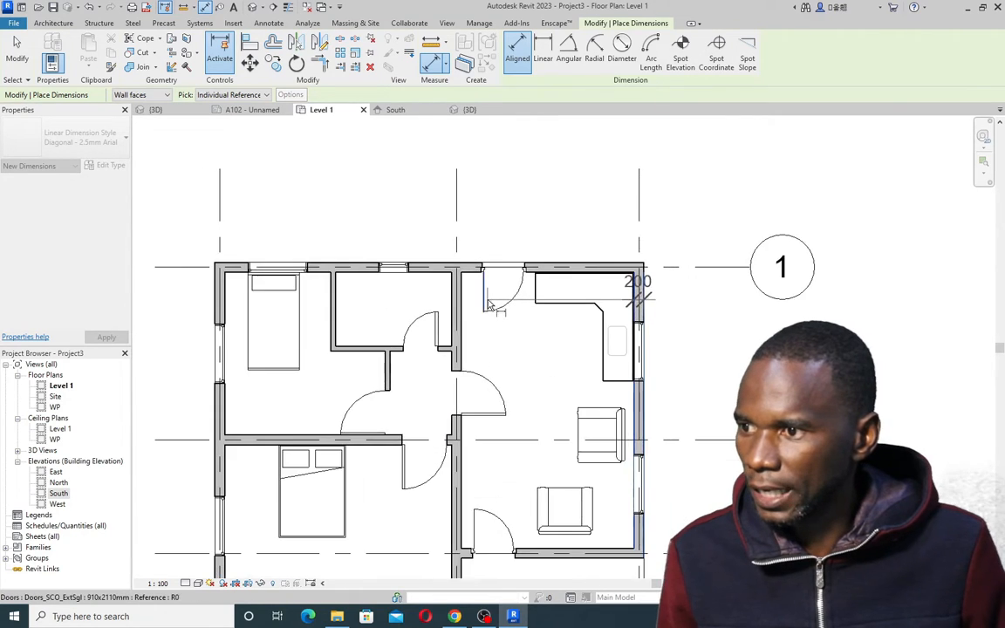
pyautogui.scroll(2, 490, 305)
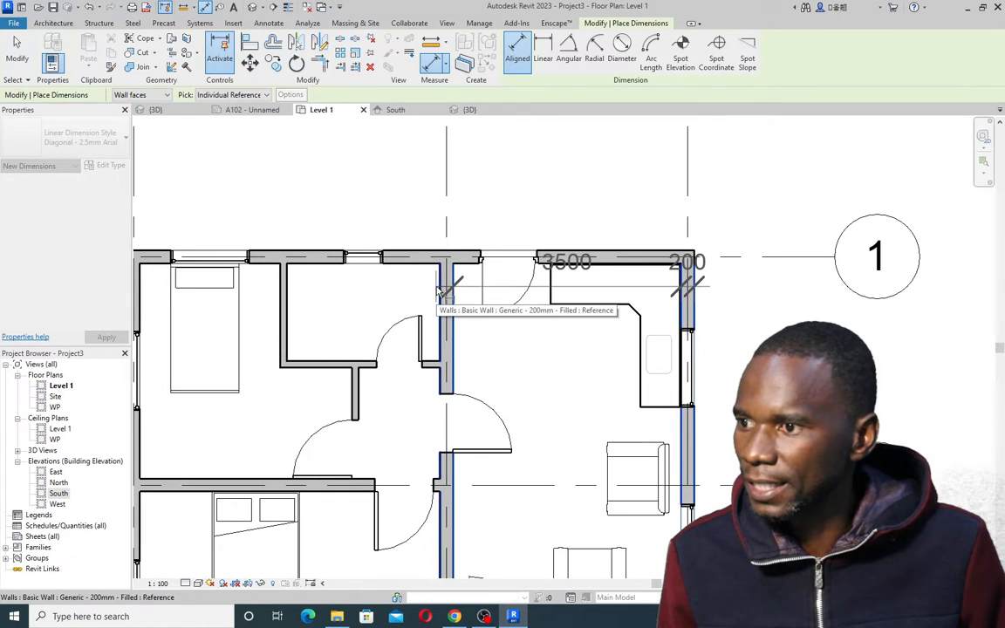
pyautogui.click(441, 290)
pyautogui.scroll(-3, 440, 290)
pyautogui.scroll(2, 427, 288)
pyautogui.click(427, 288)
pyautogui.click(315, 288)
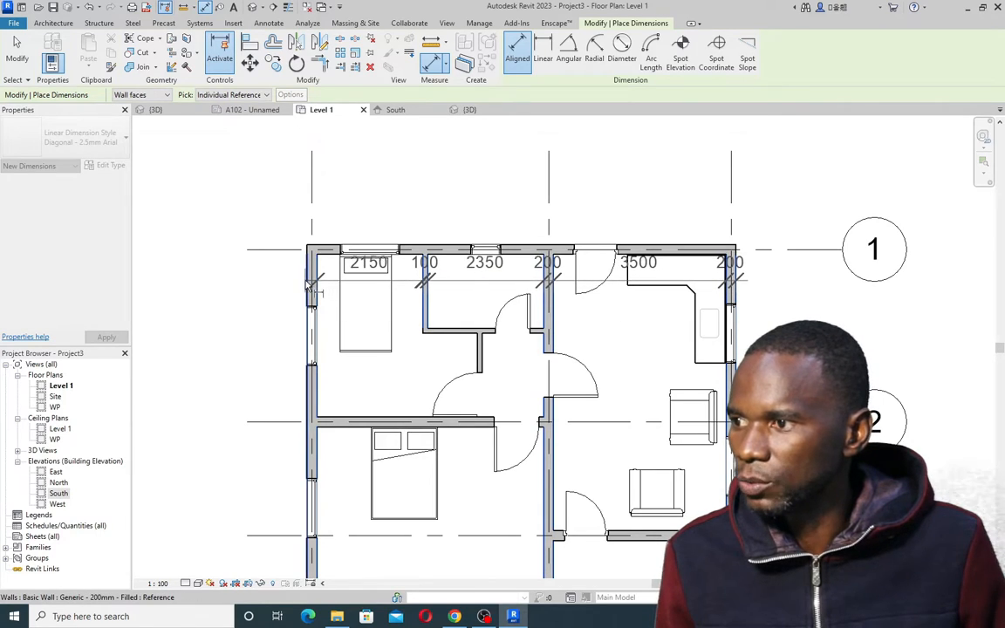
pyautogui.click(475, 223)
# Dimension the faces of the walls on grids 4, 3 and 1 in one vertical string outside the grid C wall
pyautogui.scroll(-3, 480, 183)
pyautogui.scroll(5, 589, 333)
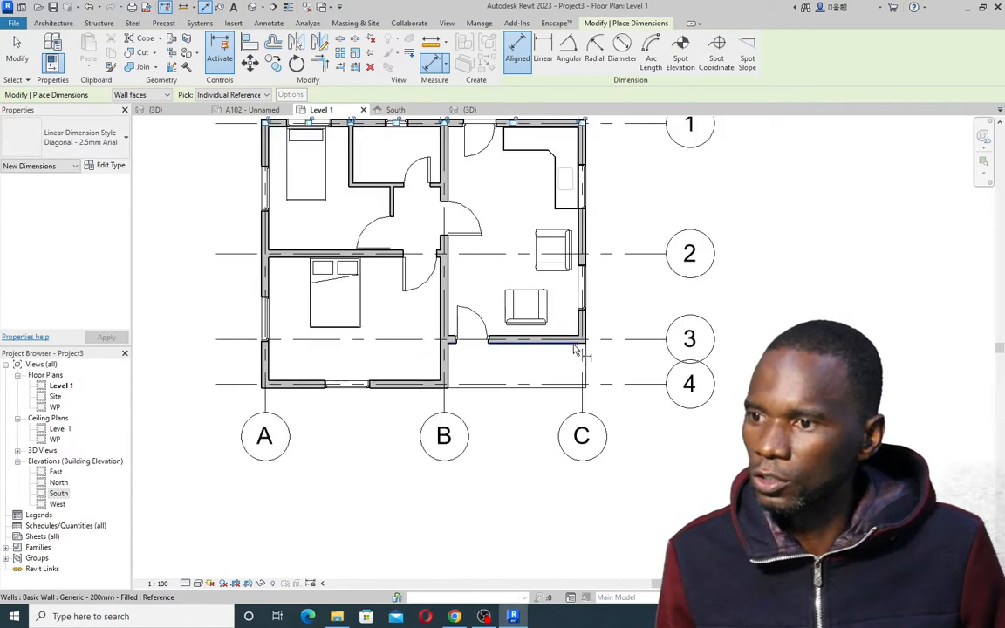
pyautogui.click(324, 412)
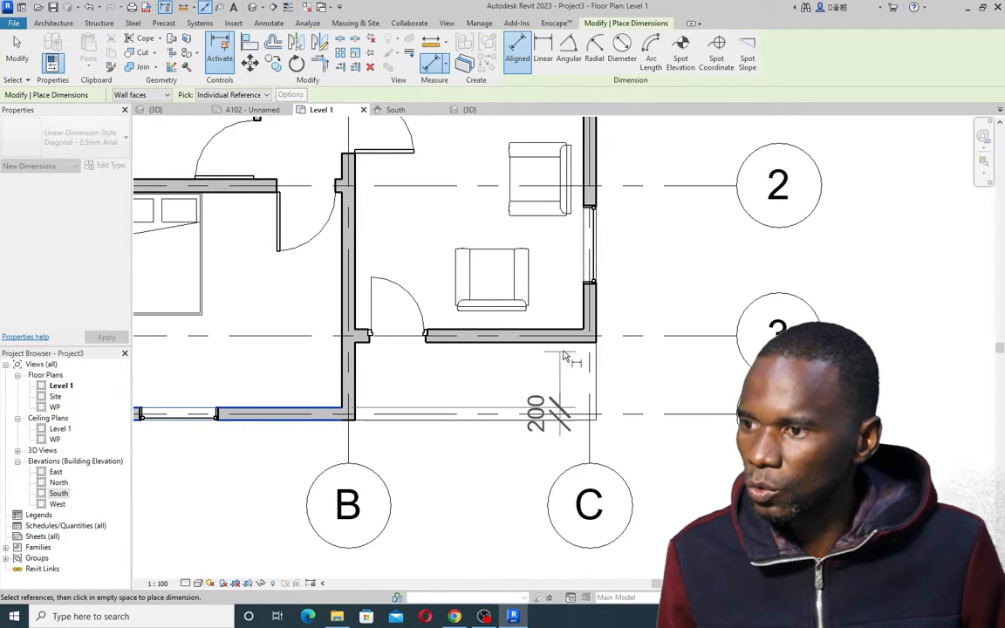
pyautogui.scroll(-3, 567, 343)
pyautogui.scroll(5, 415, 212)
pyautogui.click(384, 183)
pyautogui.scroll(-4, 551, 178)
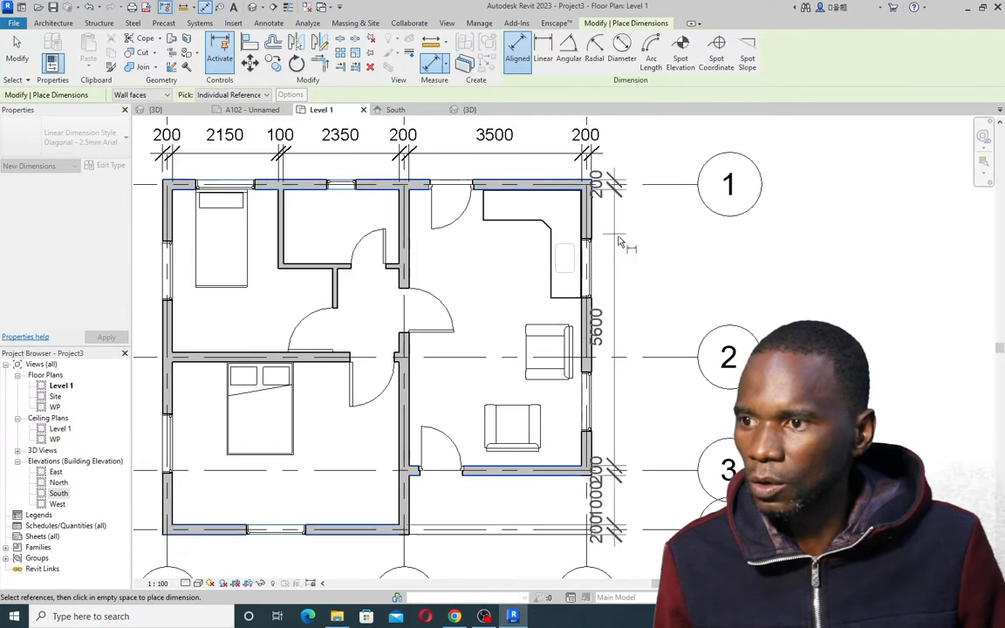
pyautogui.click(643, 278)
# Examine the dimension strings placed above the house and beside the grid C wall
pyautogui.scroll(2, 532, 306)
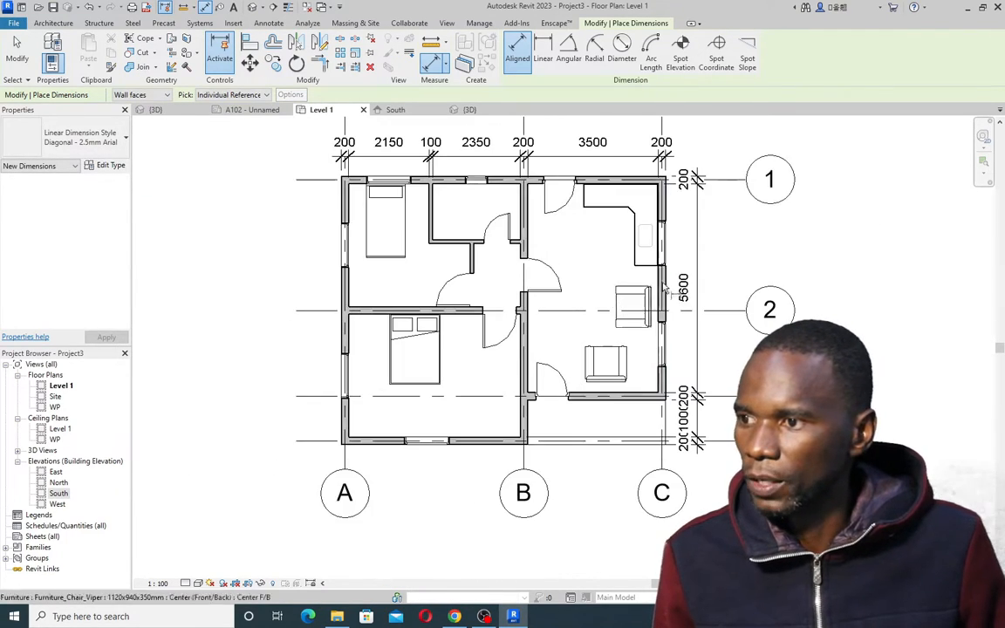
pyautogui.scroll(-1, 611, 262)
pyautogui.scroll(3, 635, 247)
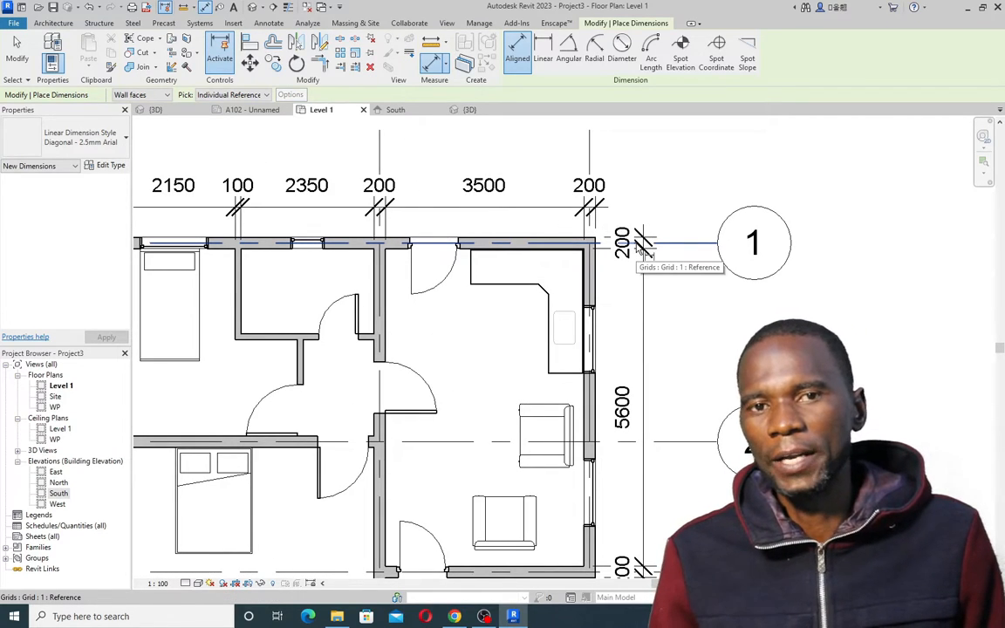
pyautogui.scroll(-3, 642, 249)
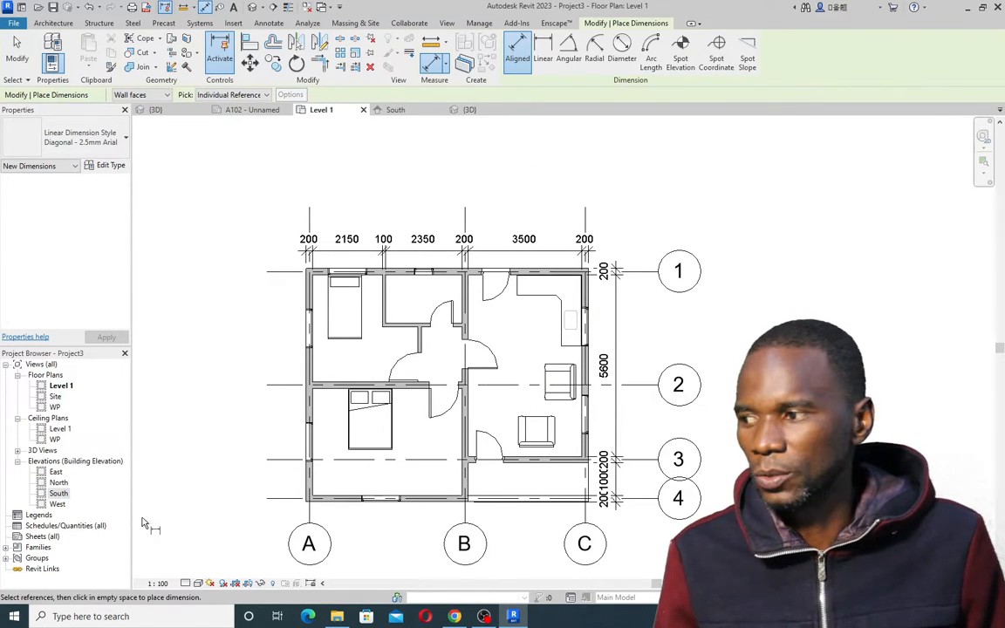
pyautogui.scroll(2, 602, 369)
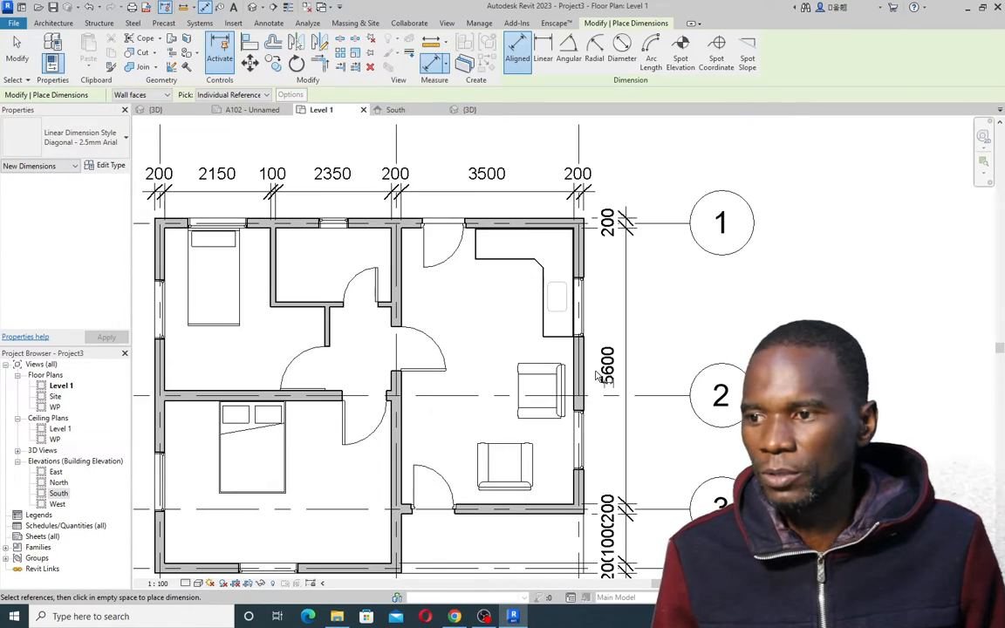
pyautogui.scroll(-3, 488, 375)
pyautogui.scroll(3, 484, 403)
pyautogui.scroll(-3, 511, 321)
pyautogui.scroll(2, 361, 442)
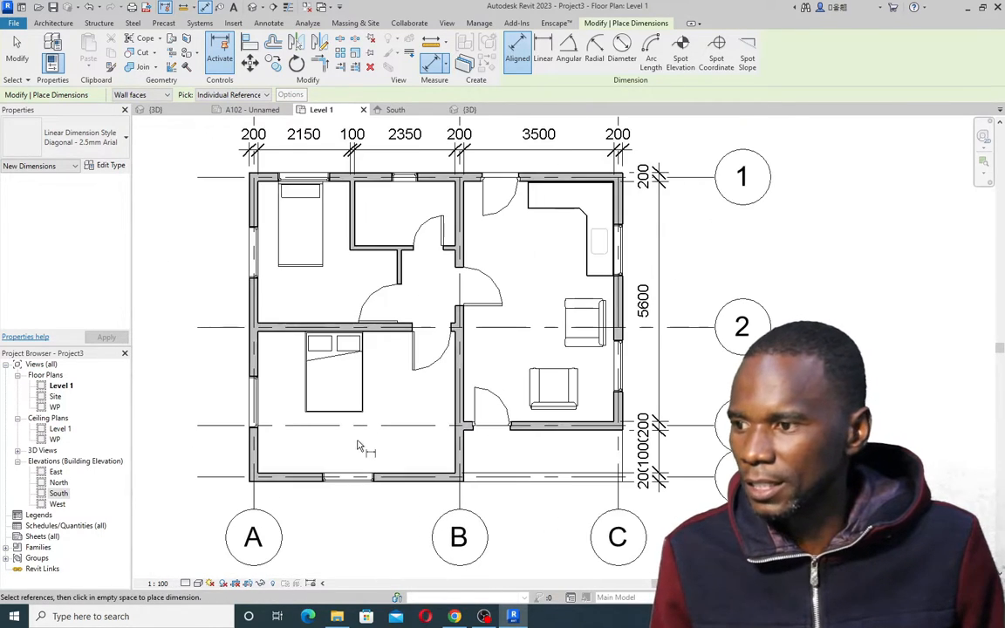
# Begin a vertical aligned dimension string with both faces of the grid 4 wall and both faces of the grid 2 wall
pyautogui.click(398, 480)
pyautogui.scroll(5, 396, 476)
pyautogui.click(398, 470)
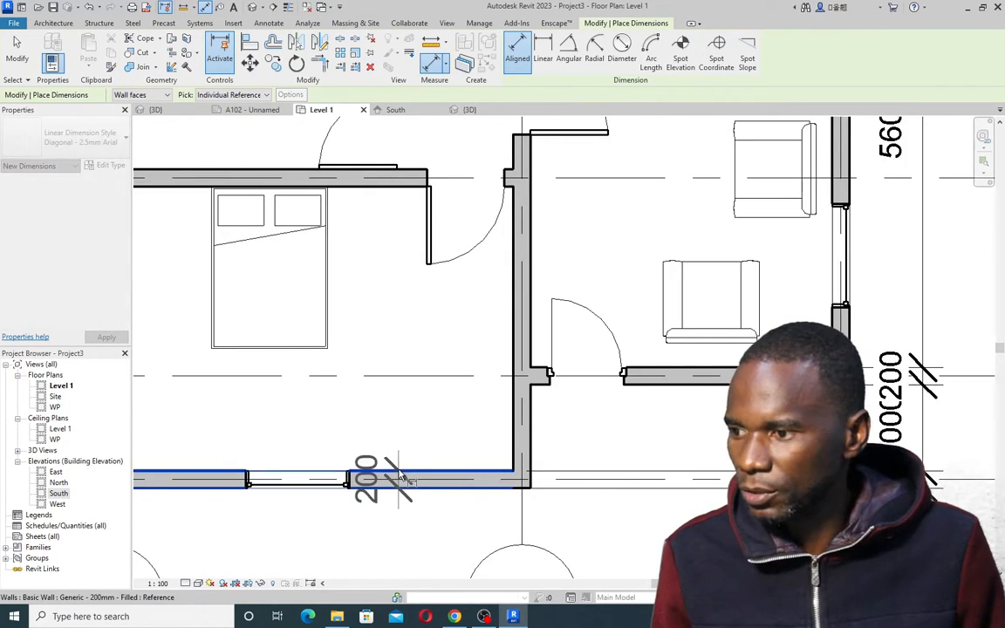
pyautogui.scroll(-4, 397, 469)
pyautogui.scroll(3, 355, 334)
pyautogui.click(208, 294)
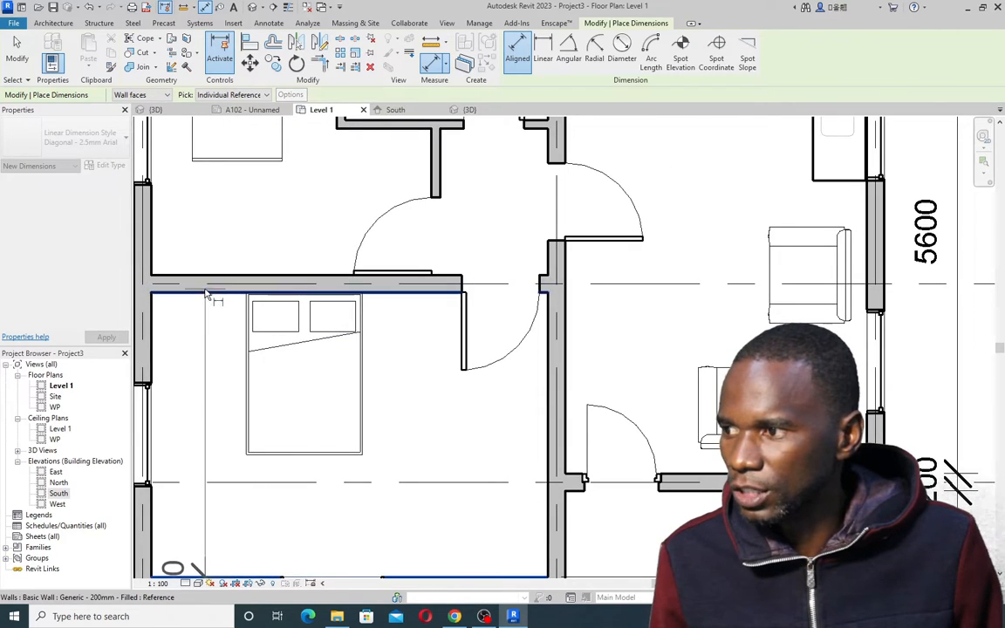
pyautogui.click(225, 276)
# Continue the string with both faces of the horizontal partition and of the grid 1 wall, and place it through the two bedrooms
pyautogui.scroll(-3, 361, 297)
pyautogui.scroll(3, 378, 215)
pyautogui.click(378, 218)
pyautogui.click(379, 209)
pyautogui.scroll(-3, 371, 205)
pyautogui.scroll(4, 353, 188)
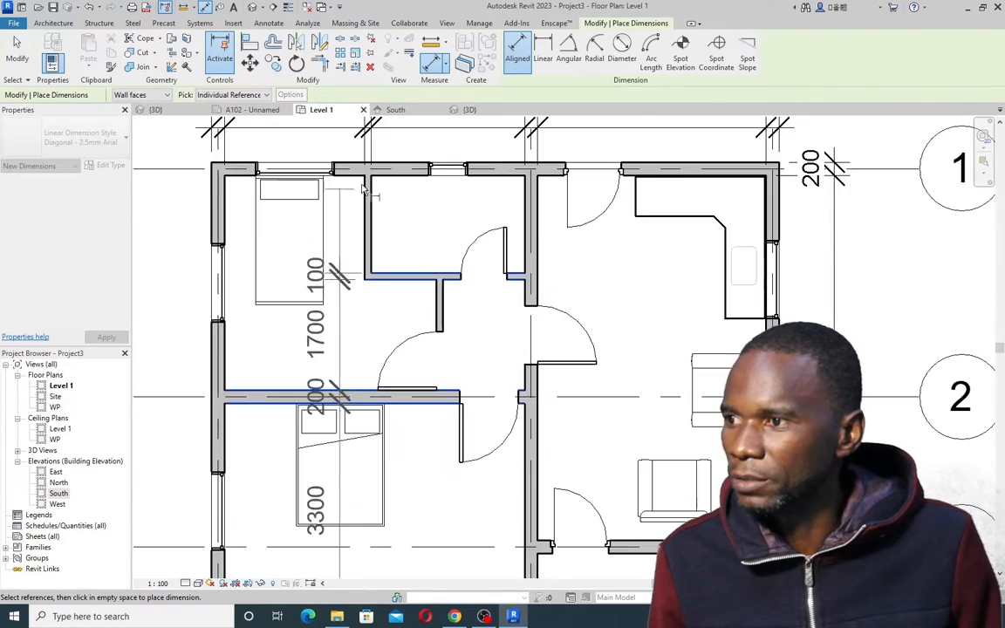
pyautogui.click(357, 174)
pyautogui.click(358, 158)
pyautogui.scroll(-3, 387, 186)
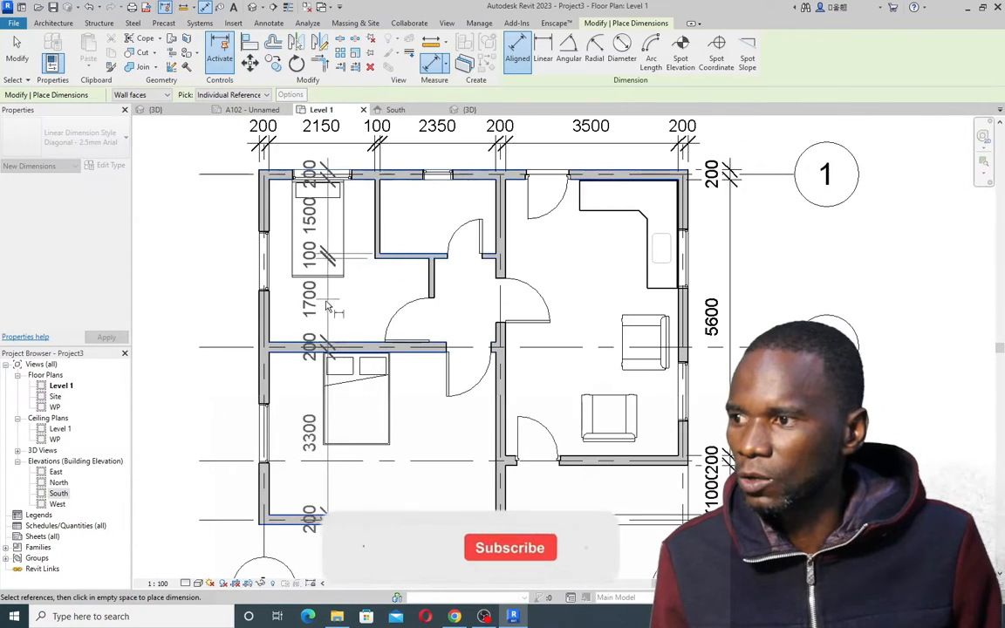
pyautogui.click(350, 310)
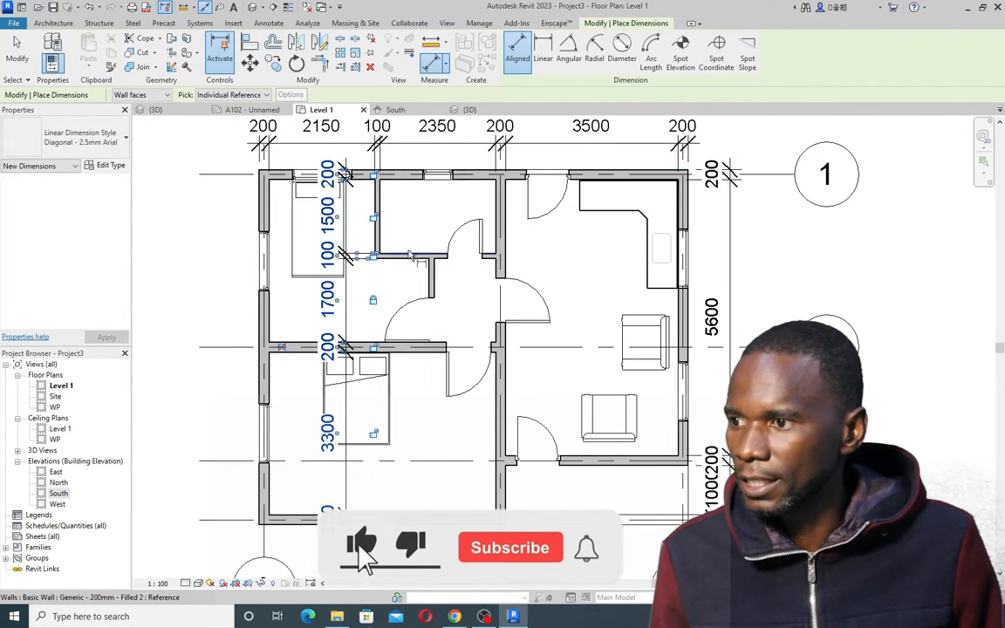
pyautogui.press('Escape')
pyautogui.press('Escape')
# Add the text note BEDROOM in the room with the double bed
pyautogui.scroll(-3, 454, 288)
pyautogui.scroll(3, 471, 323)
pyautogui.scroll(-1, 486, 341)
pyautogui.scroll(2, 486, 342)
pyautogui.scroll(-1, 474, 242)
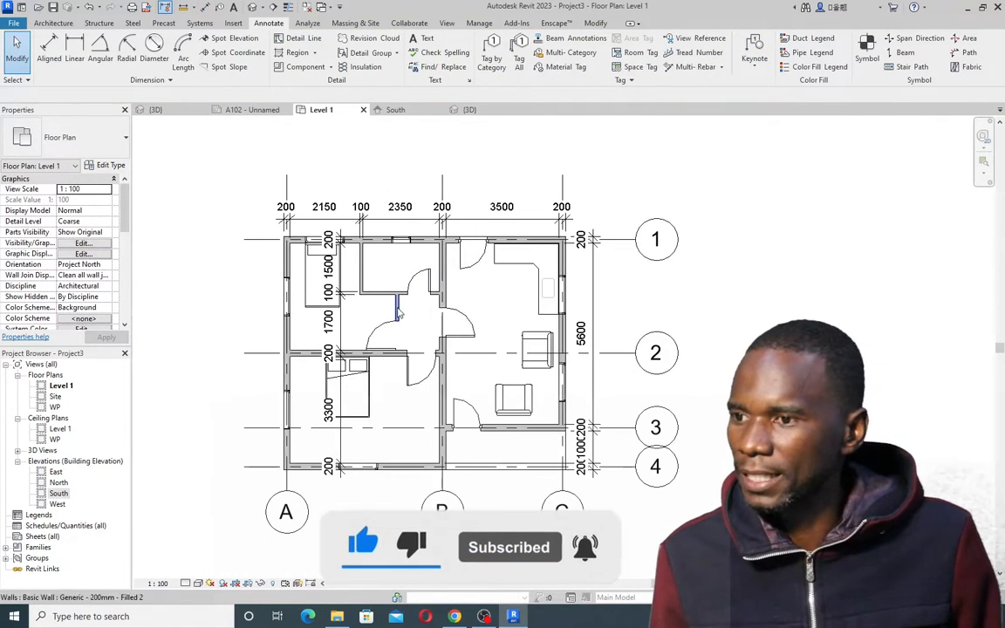
pyautogui.scroll(1, 445, 299)
pyautogui.scroll(-1, 407, 270)
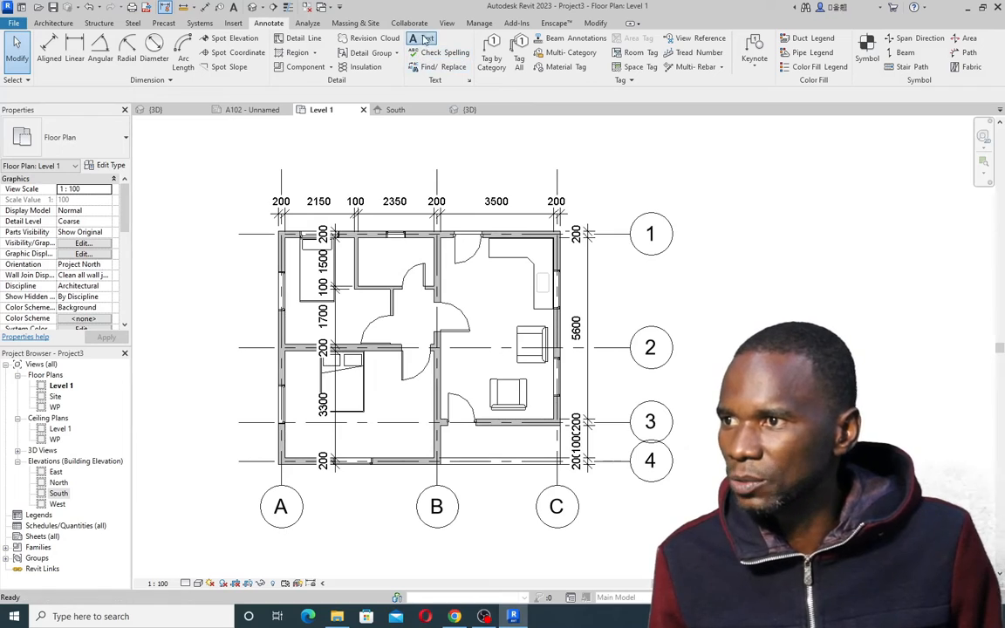
pyautogui.click(423, 39)
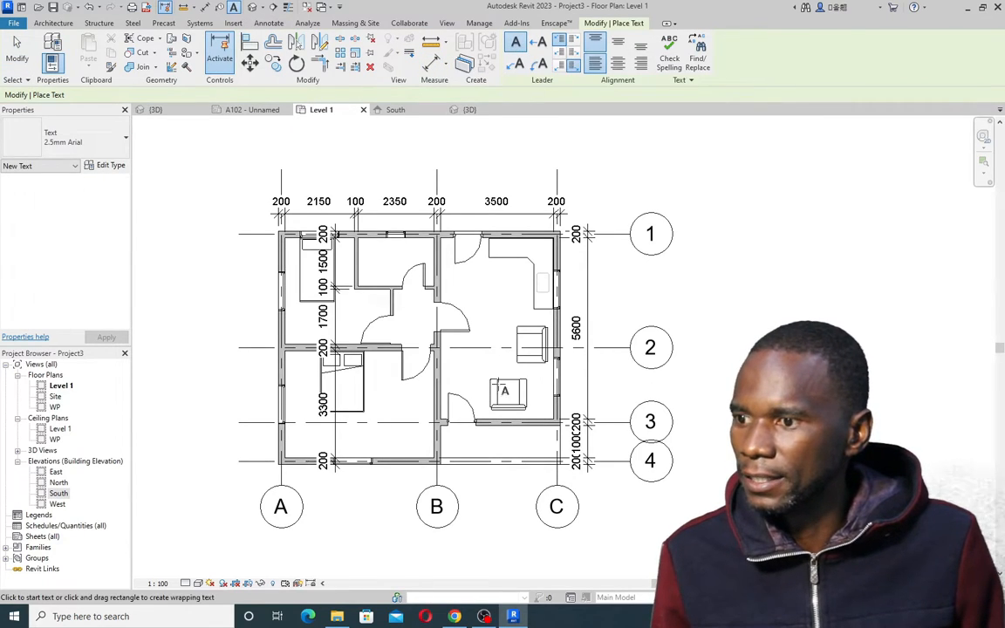
pyautogui.scroll(2, 374, 414)
pyautogui.click(332, 416)
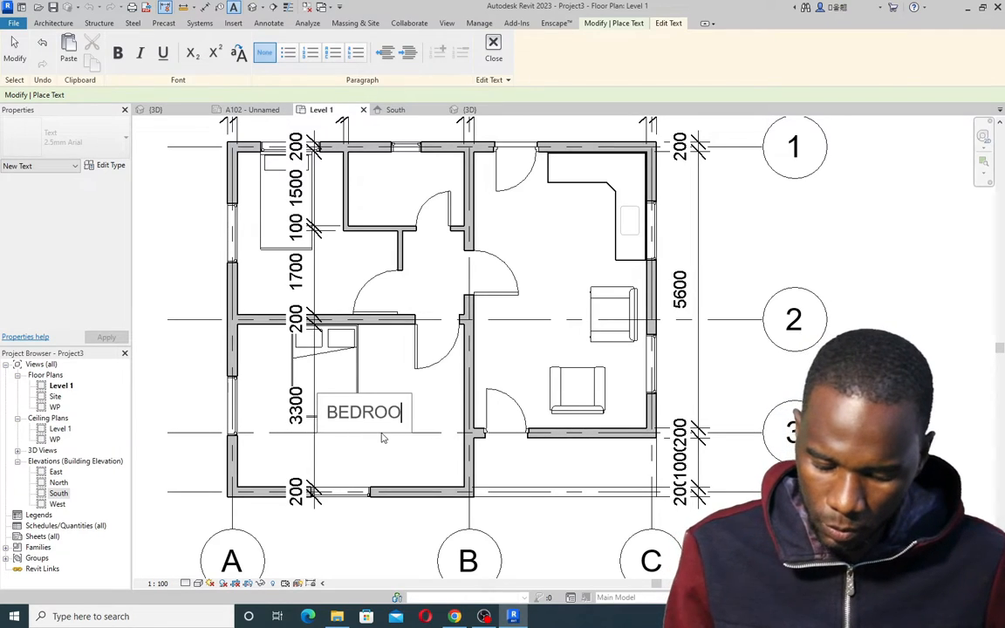
pyautogui.click(392, 469)
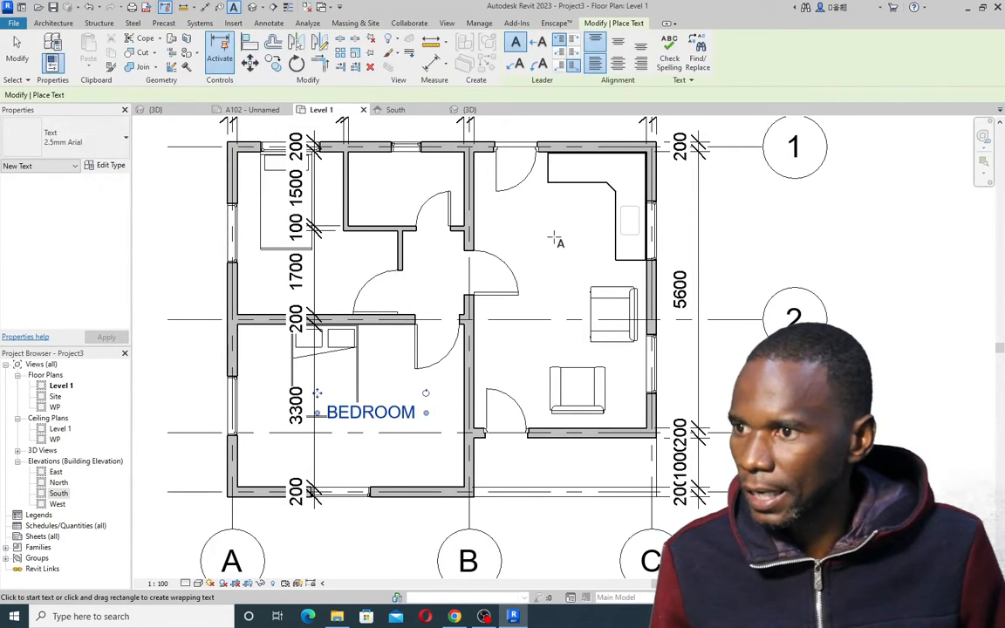
# Add the text notes KITCHEN beside the worktop and LIVING beside the armchairs, and end text placement
pyautogui.click(528, 232)
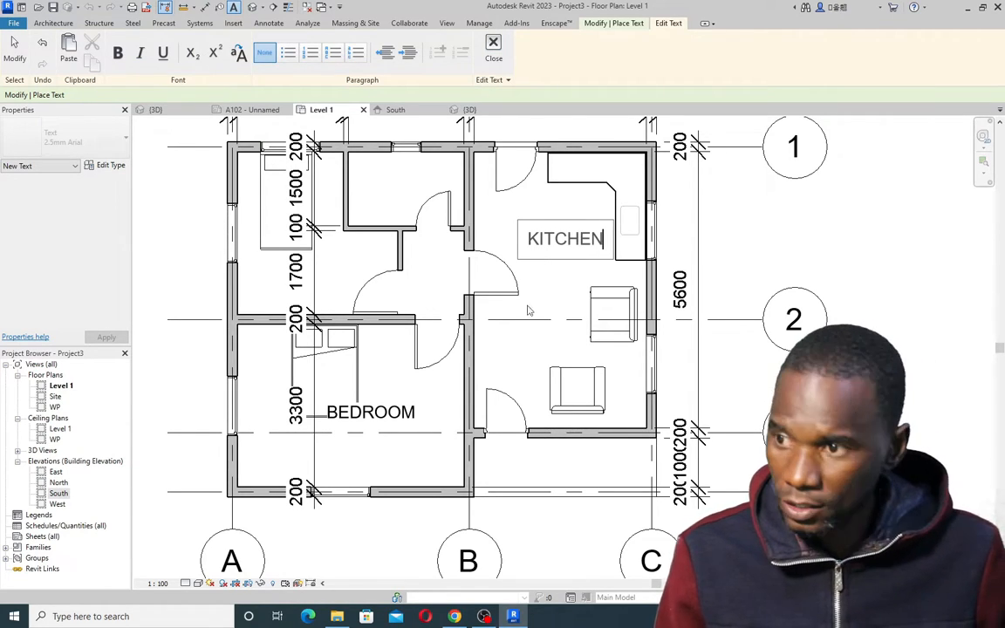
pyautogui.click(530, 357)
pyautogui.click(521, 349)
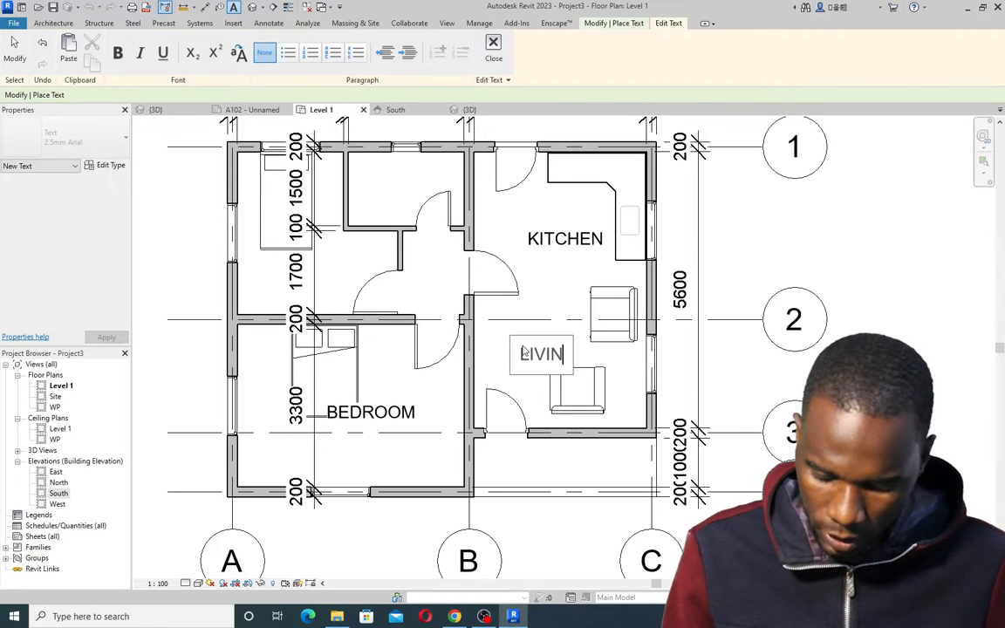
pyautogui.scroll(-3, 427, 309)
pyautogui.click(431, 307)
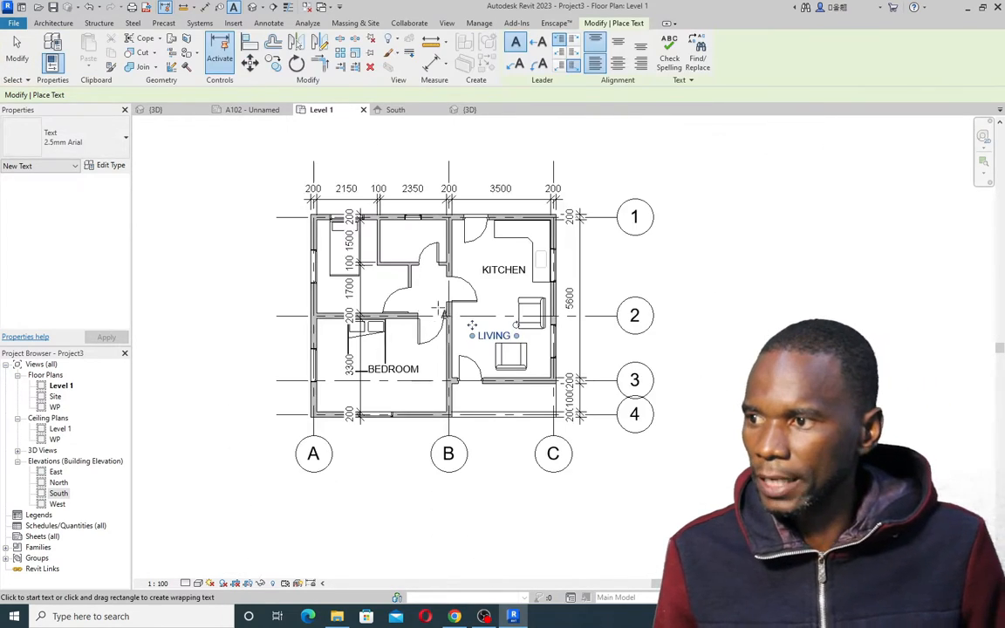
pyautogui.scroll(2, 409, 282)
pyautogui.scroll(-2, 451, 312)
pyautogui.rightClick(572, 167)
pyautogui.click(590, 174)
pyautogui.rightClick(511, 155)
pyautogui.click(537, 162)
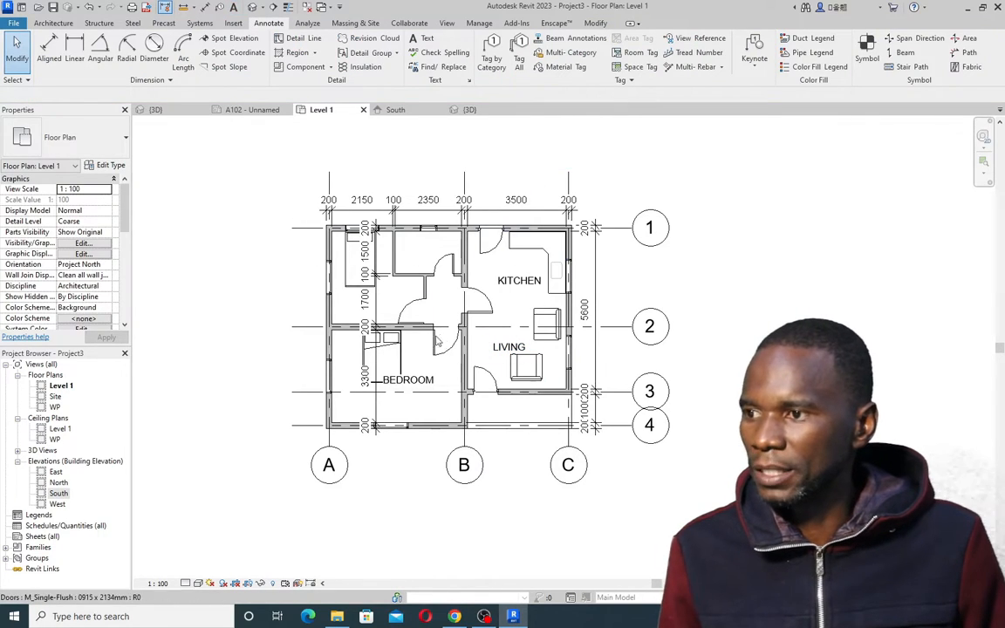
# Review the labelled Level 1 plan and the 3D view of the house, and return to the plan
pyautogui.scroll(1, 417, 335)
pyautogui.scroll(-2, 392, 318)
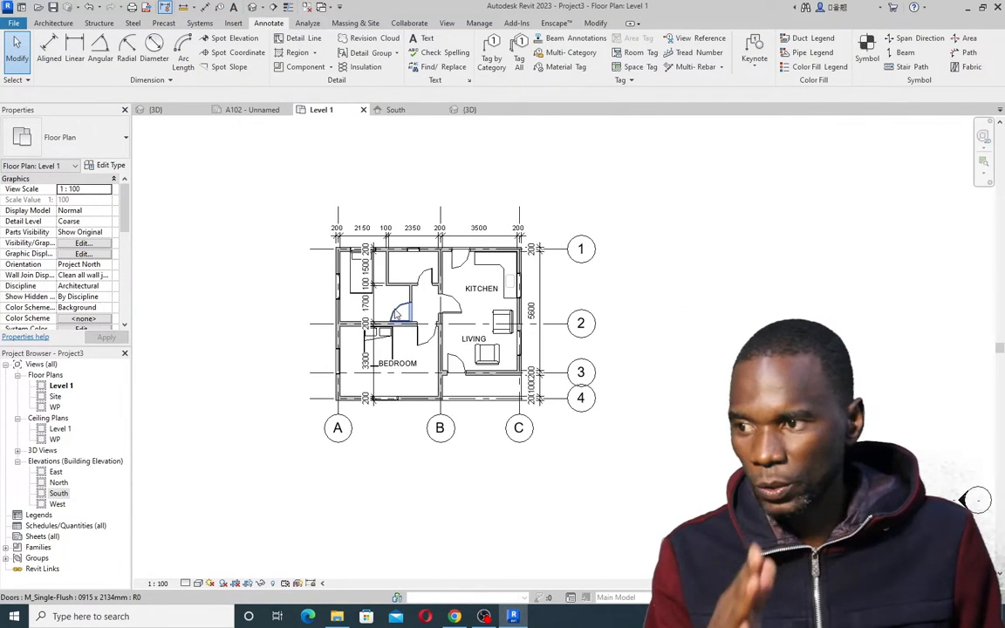
pyautogui.scroll(2, 463, 281)
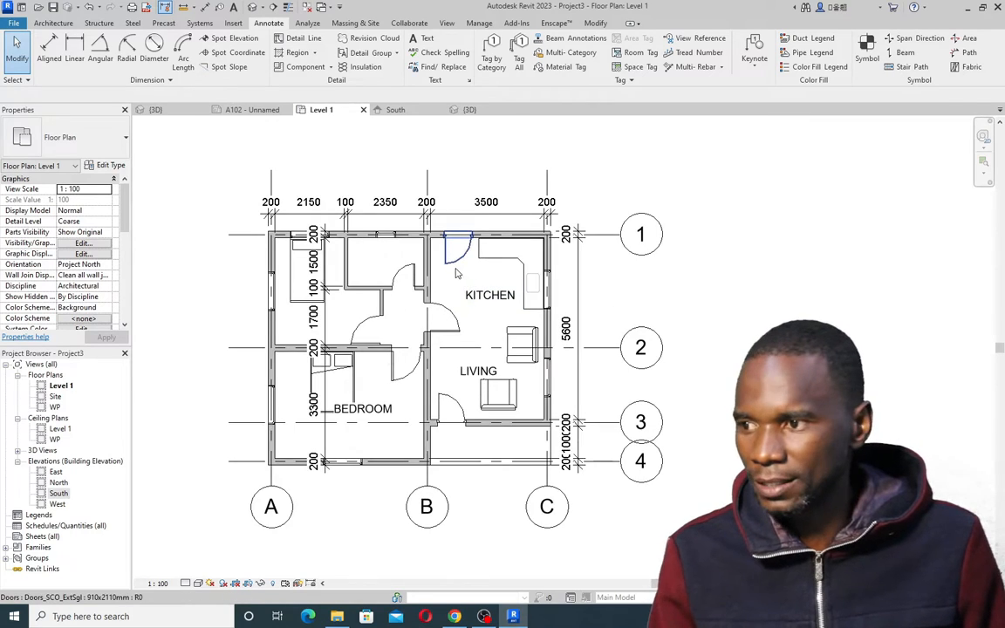
pyautogui.scroll(-1, 424, 307)
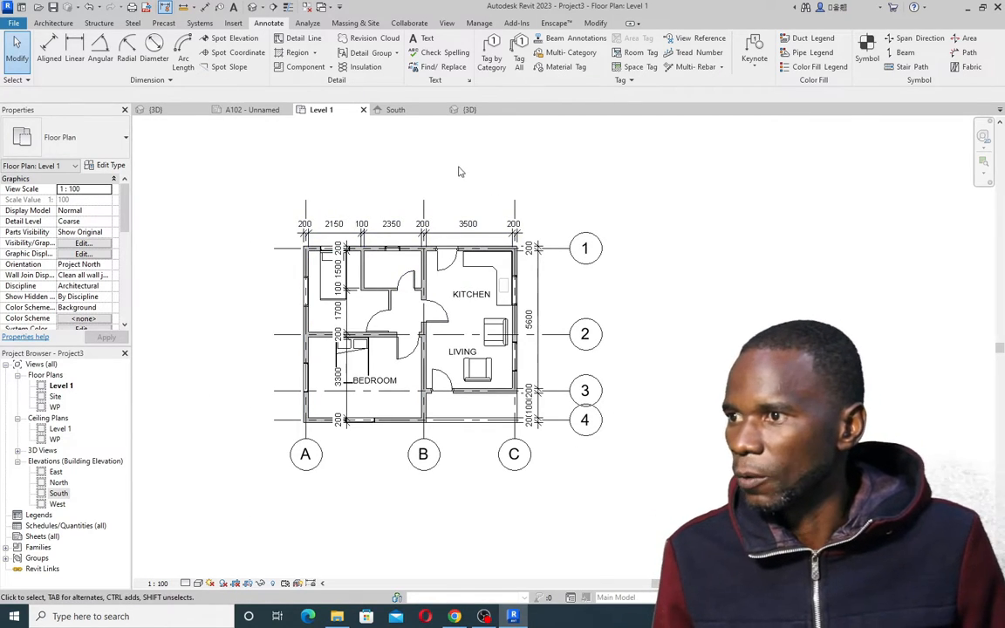
pyautogui.click(470, 110)
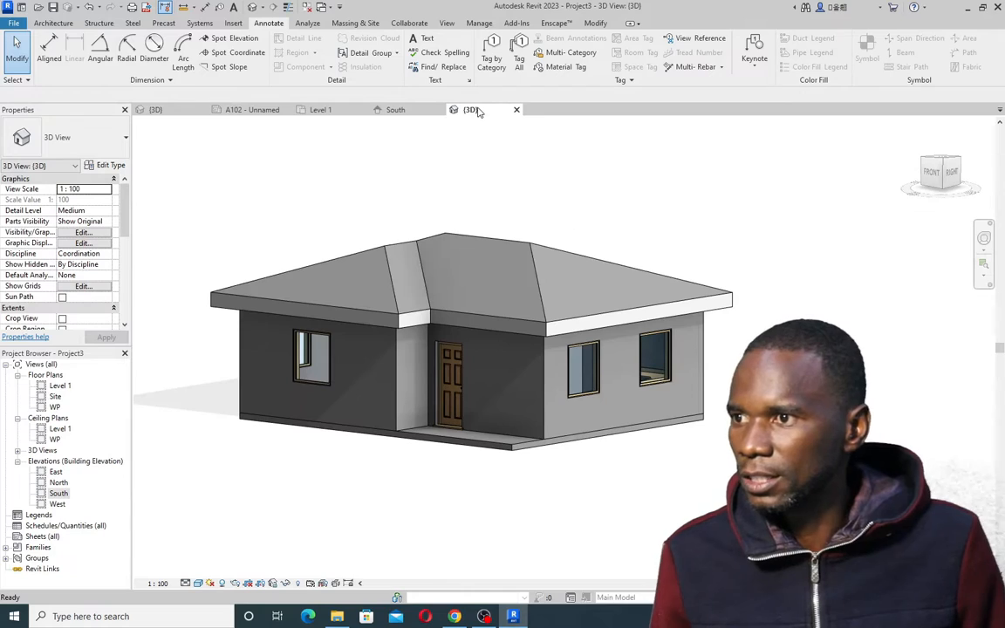
pyautogui.click(320, 109)
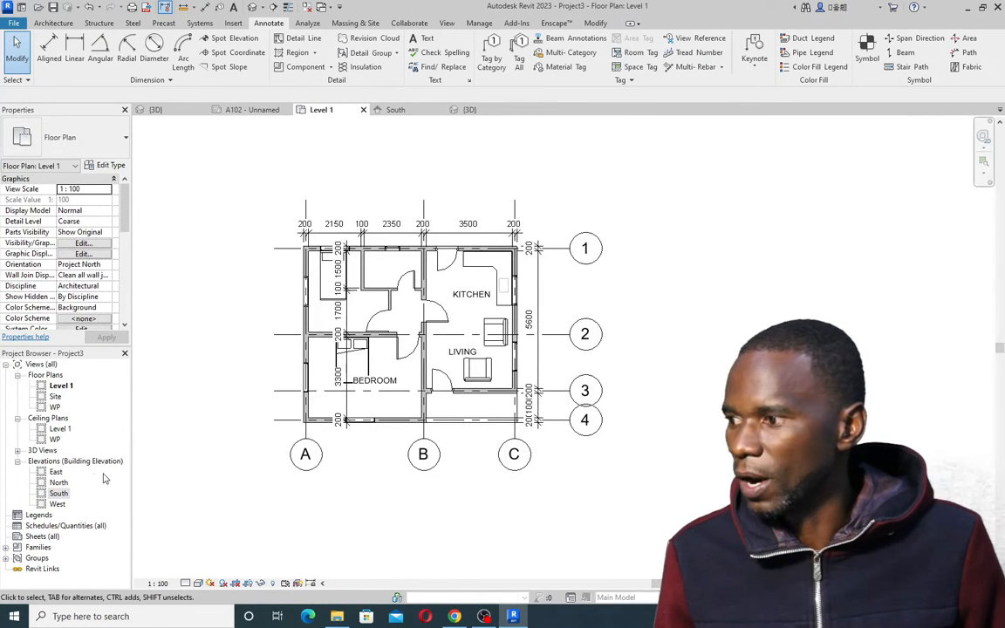
# Open the East elevation and turn on its view cropping and crop region boundary
pyautogui.click(55, 471)
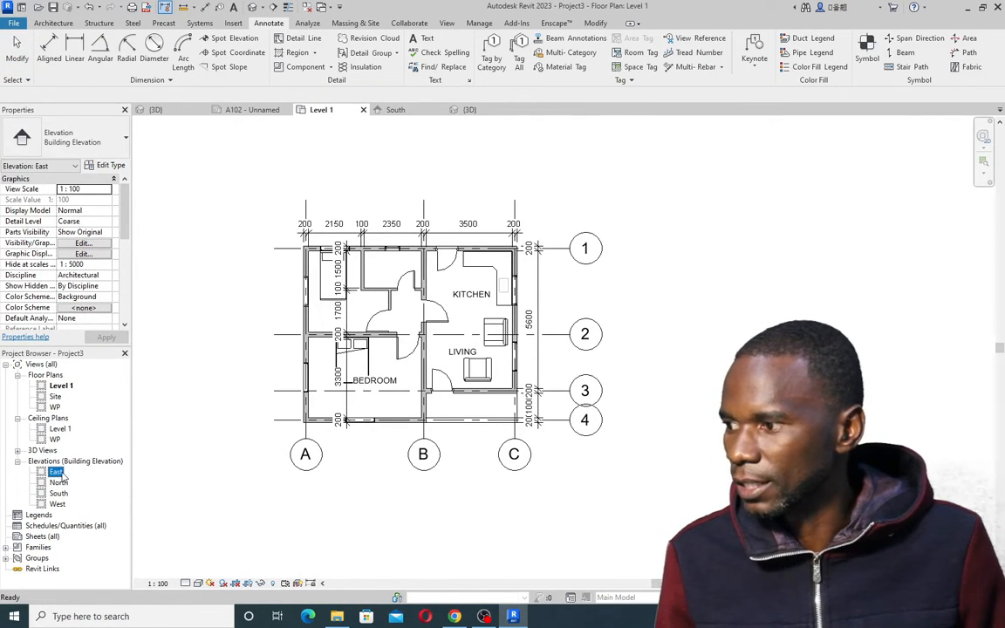
pyautogui.doubleClick(56, 472)
pyautogui.scroll(-3, 452, 327)
pyautogui.scroll(2, 505, 363)
pyautogui.scroll(2, 505, 364)
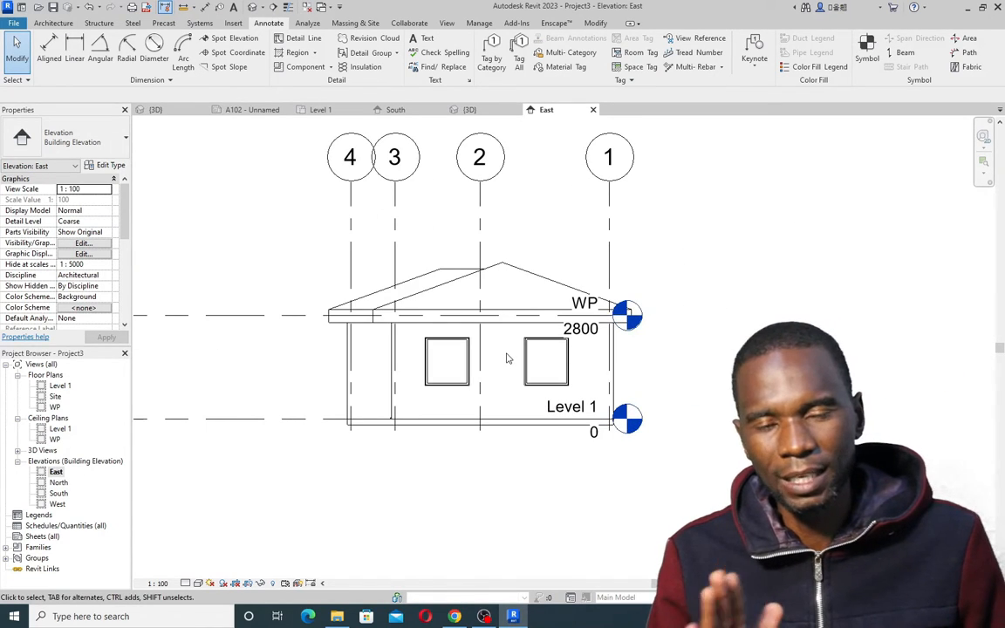
pyautogui.scroll(-2, 505, 357)
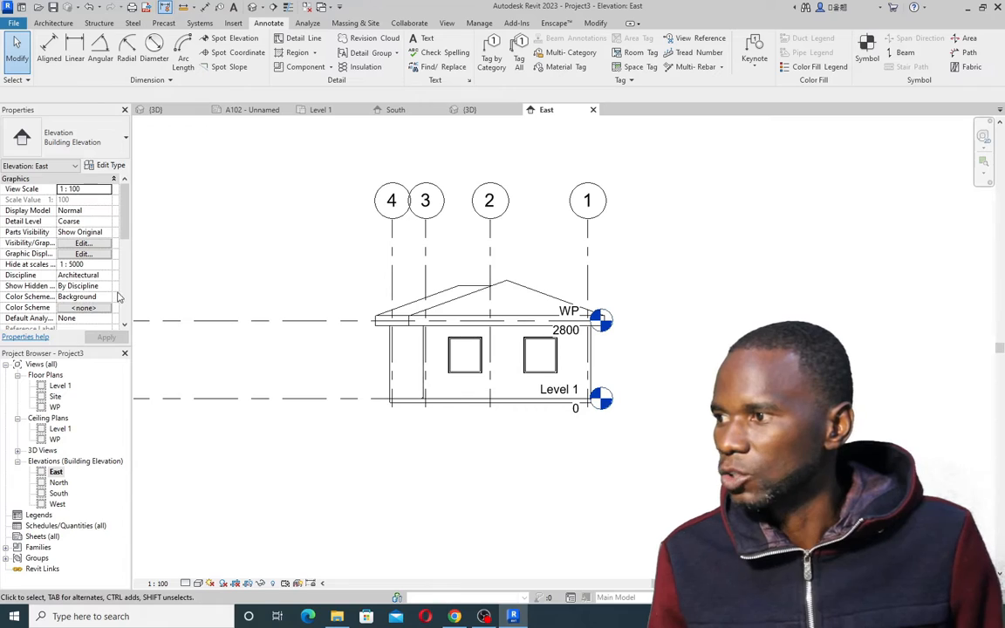
pyautogui.scroll(-3, 103, 286)
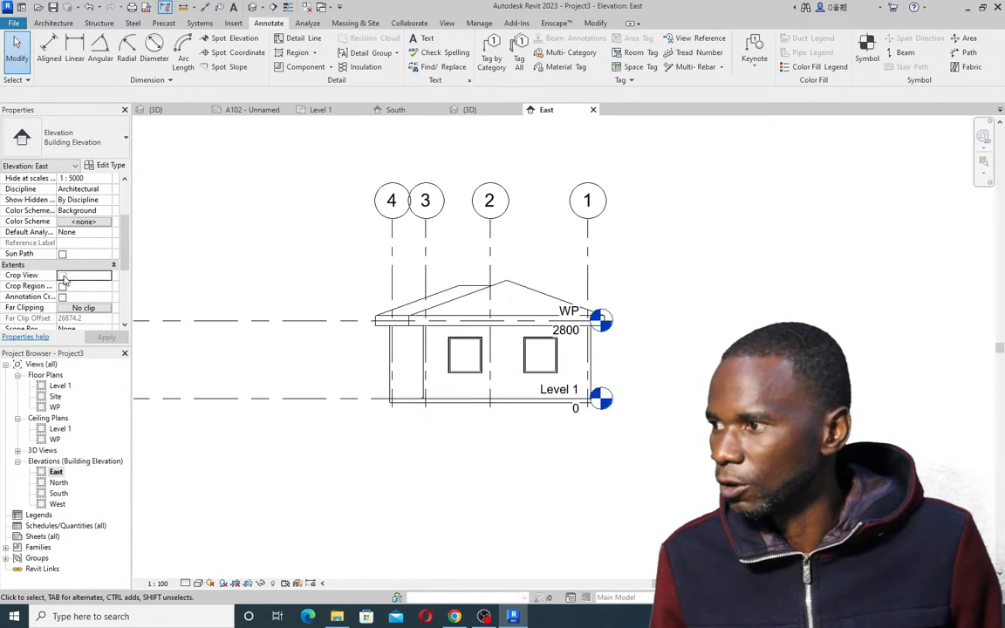
pyautogui.click(62, 286)
pyautogui.scroll(-2, 549, 349)
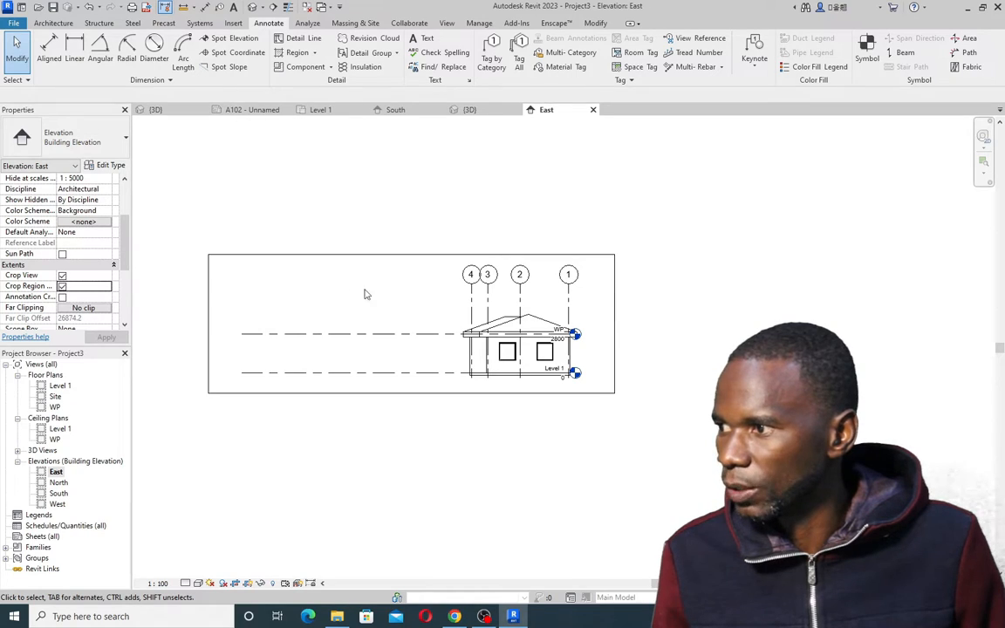
# Tighten the East elevation's crop region by moving both sides close to the house and its upper edge just above the roof
pyautogui.click(209, 323)
pyautogui.moveTo(209, 323); pyautogui.dragTo(461, 323)
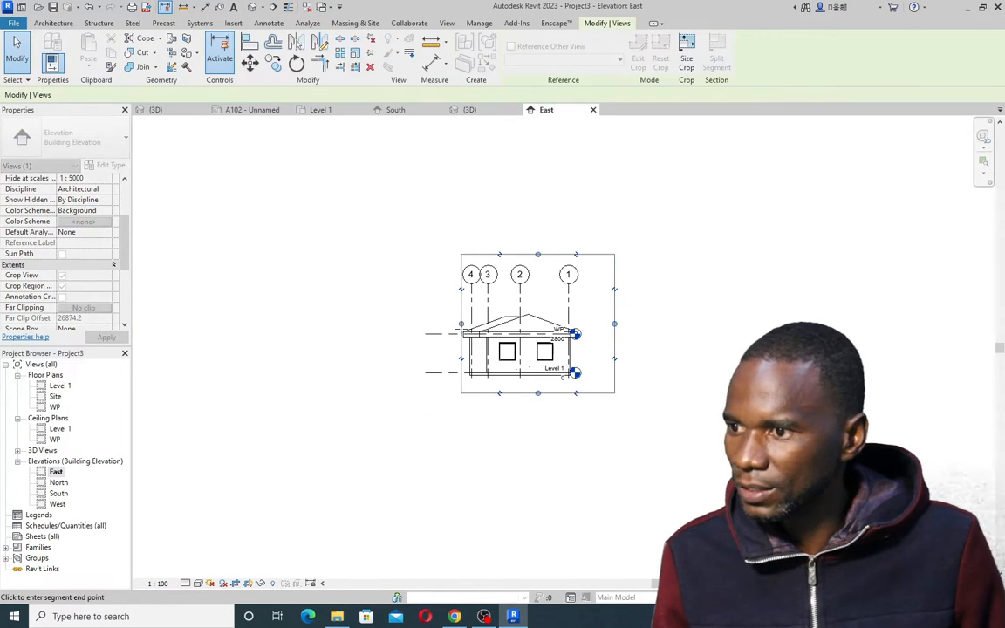
pyautogui.moveTo(614, 324); pyautogui.dragTo(587, 323)
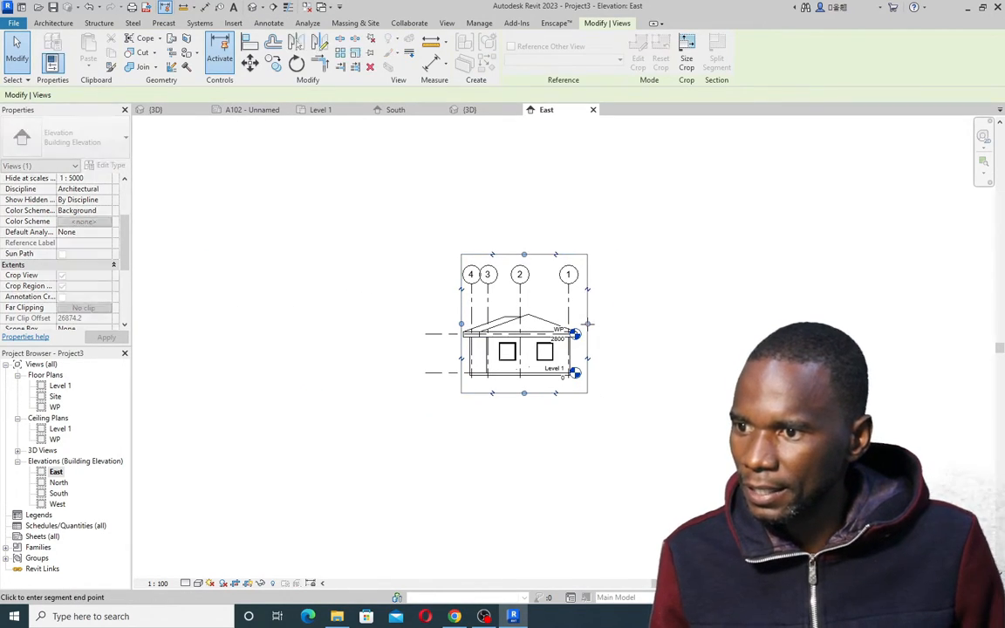
pyautogui.scroll(2, 521, 291)
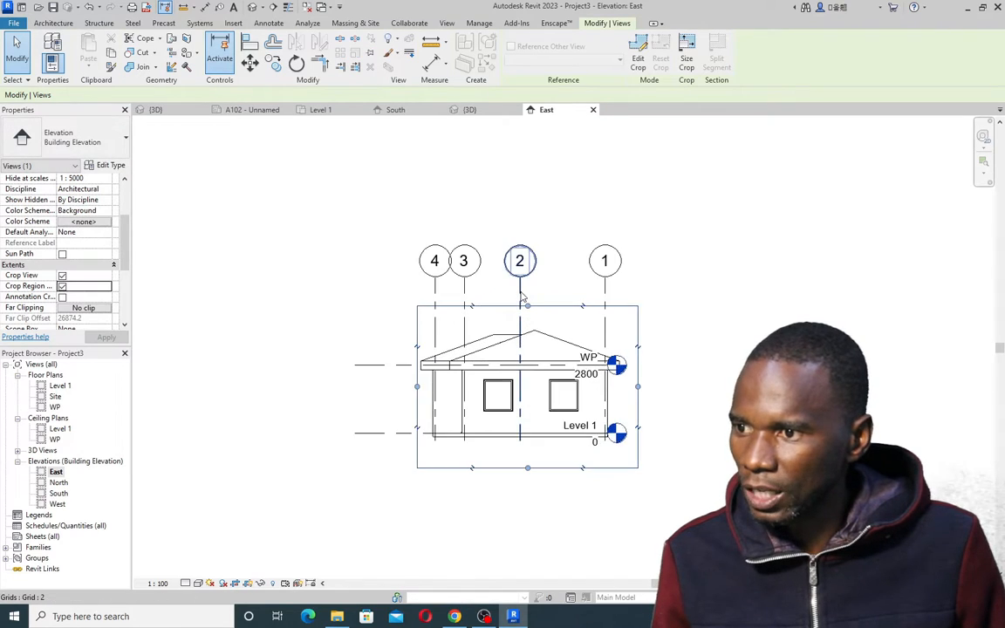
# Lower the grid heads in the East elevation to the upper edge of the crop region
pyautogui.scroll(1, 521, 296)
pyautogui.click(521, 297)
pyautogui.moveTo(528, 312); pyautogui.dragTo(529, 318)
pyautogui.press('Escape')
pyautogui.click(354, 379)
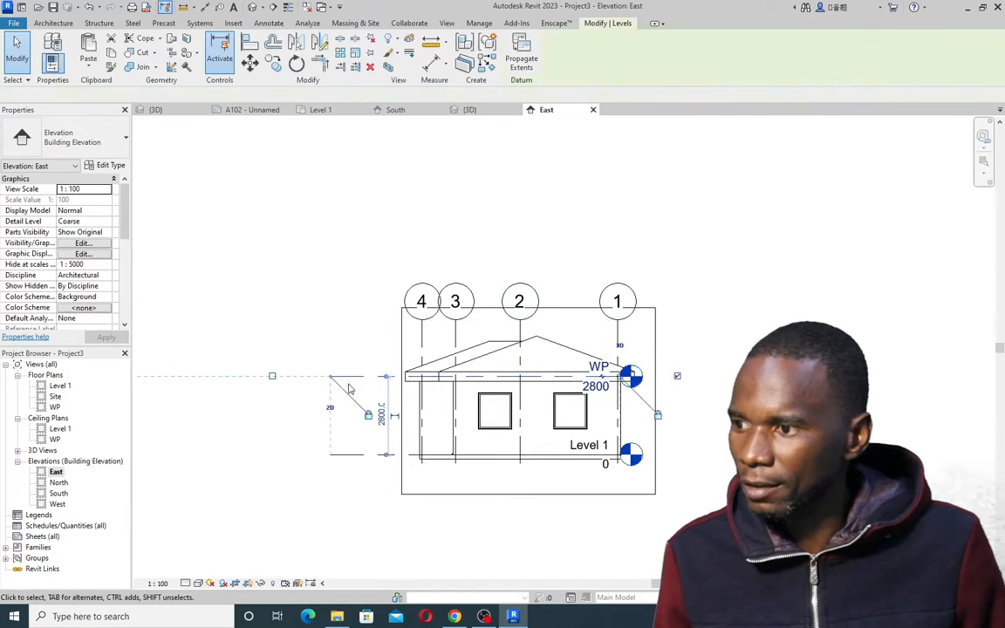
pyautogui.press('Escape')
# Open the North elevation and turn on its view cropping and crop region boundary
pyautogui.scroll(2, 497, 410)
pyautogui.scroll(-2, 250, 341)
pyautogui.doubleClick(59, 482)
pyautogui.scroll(-4, 76, 275)
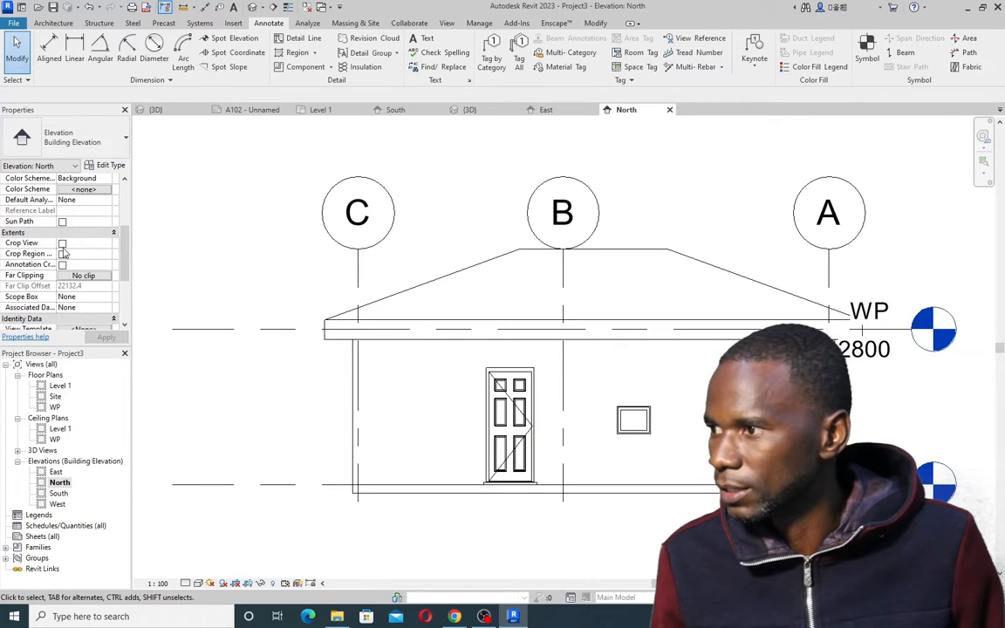
pyautogui.click(62, 254)
pyautogui.scroll(-3, 447, 310)
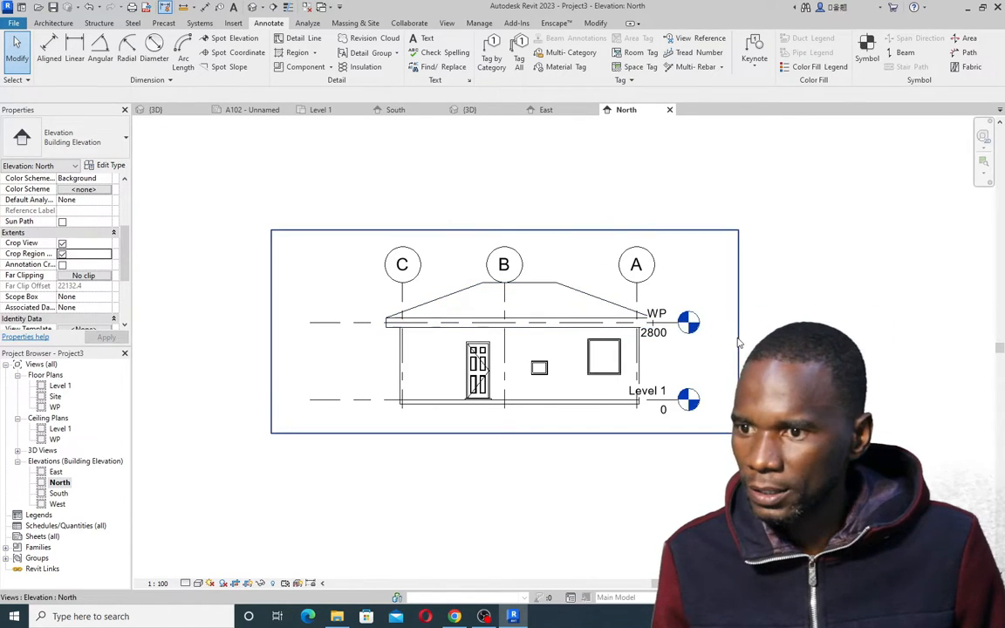
# Narrow the North elevation's crop region to just beyond the roof on both sides, and hide its boundary
pyautogui.click(739, 340)
pyautogui.moveTo(738, 332); pyautogui.dragTo(677, 331)
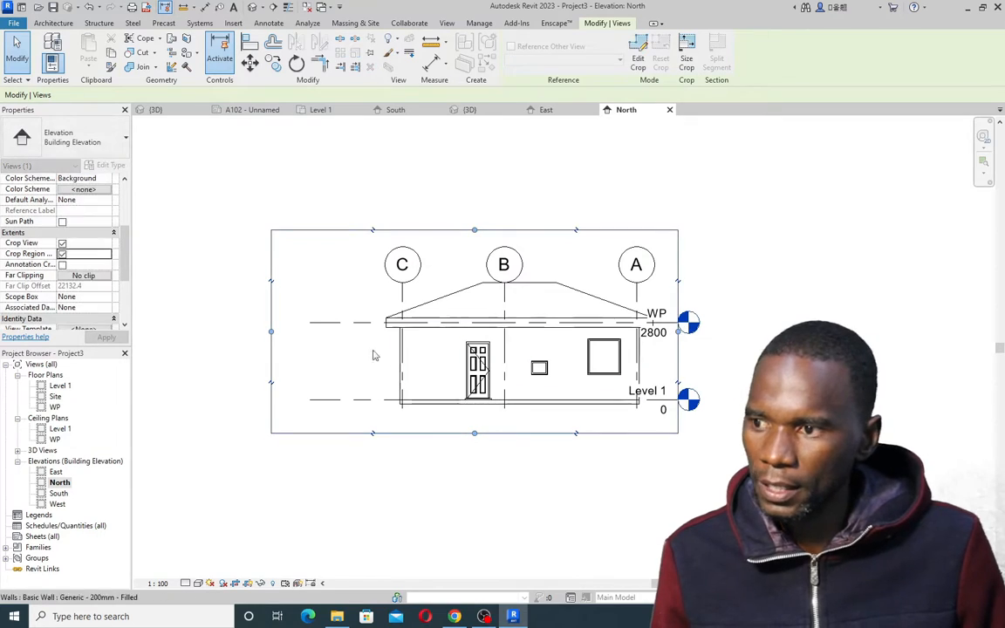
pyautogui.moveTo(272, 336); pyautogui.dragTo(377, 336)
pyautogui.click(560, 270)
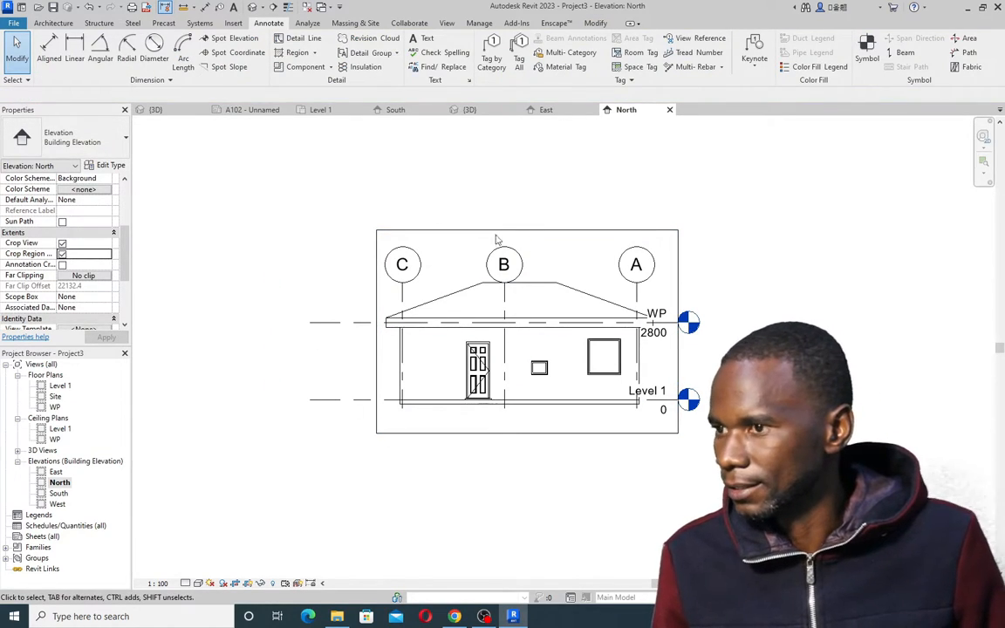
pyautogui.click(62, 254)
# Open the South elevation, turn on view cropping with its boundary shown, and narrow the crop region to just beyond the roof on both sides
pyautogui.doubleClick(59, 492)
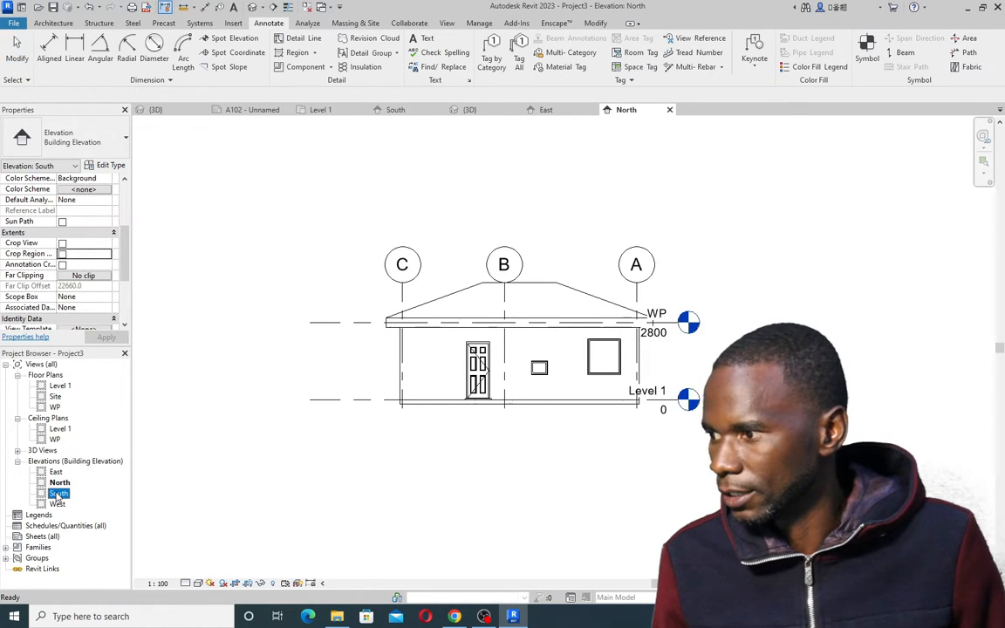
pyautogui.click(62, 254)
pyautogui.click(670, 352)
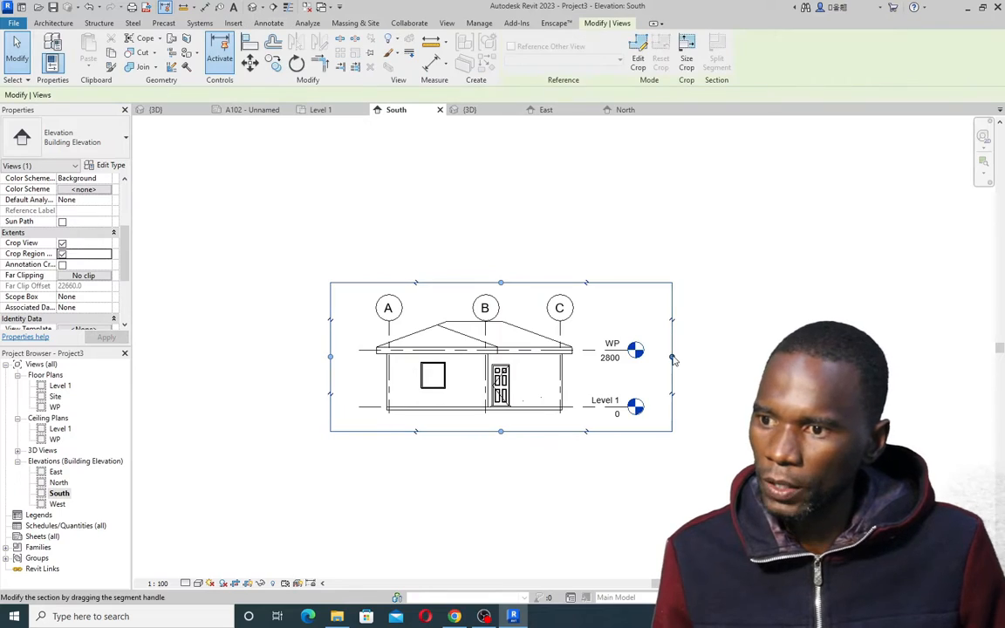
pyautogui.moveTo(601, 351); pyautogui.dragTo(582, 356)
pyautogui.moveTo(329, 356); pyautogui.dragTo(367, 356)
pyautogui.click(600, 379)
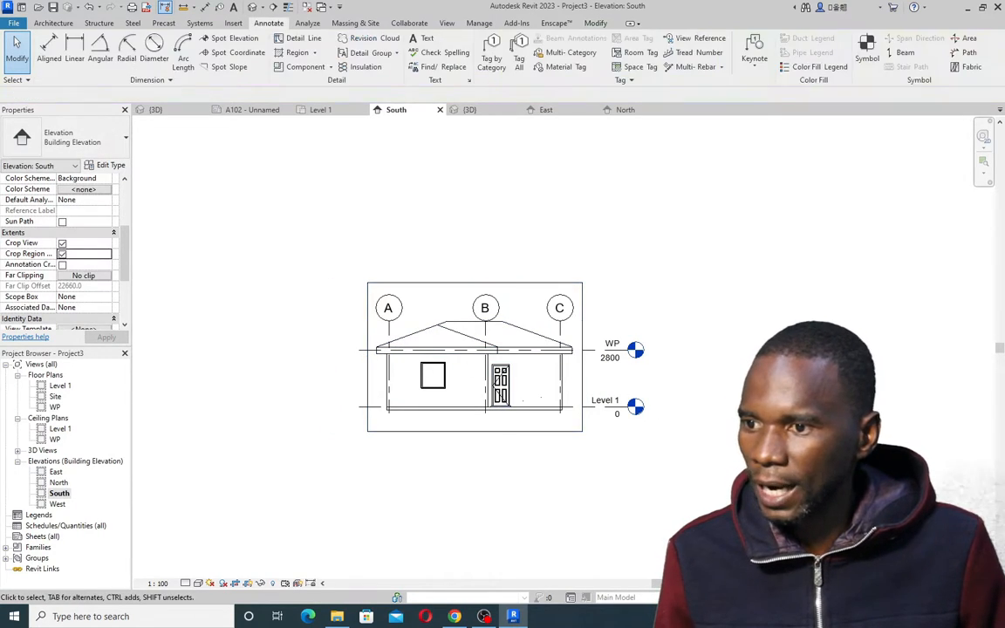
# Hide the South elevation's crop region boundary and pull the level heads slightly closer to the house
pyautogui.scroll(2, 476, 380)
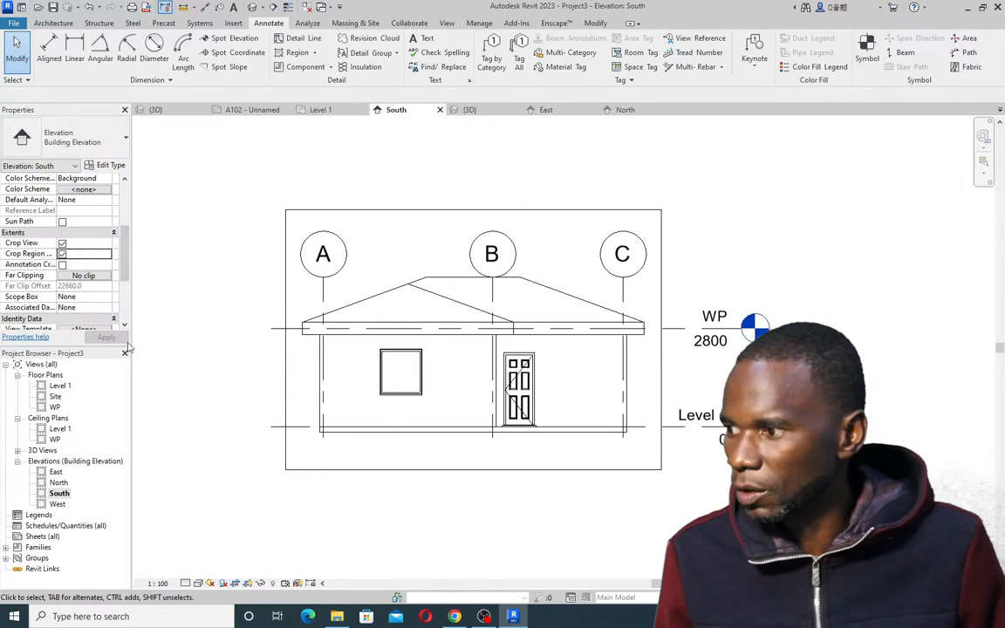
pyautogui.click(62, 254)
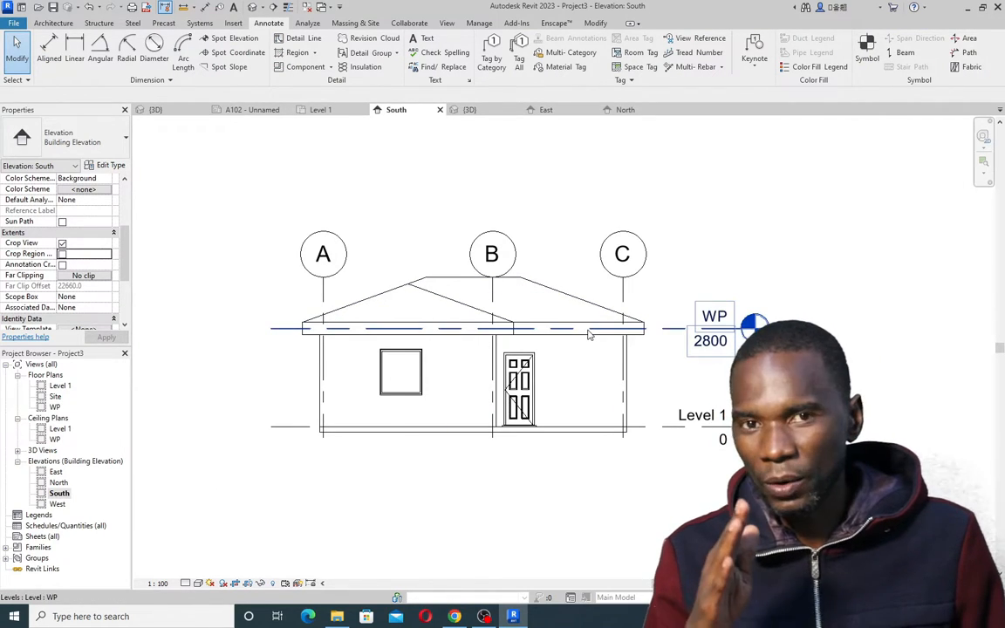
pyautogui.scroll(-1, 683, 328)
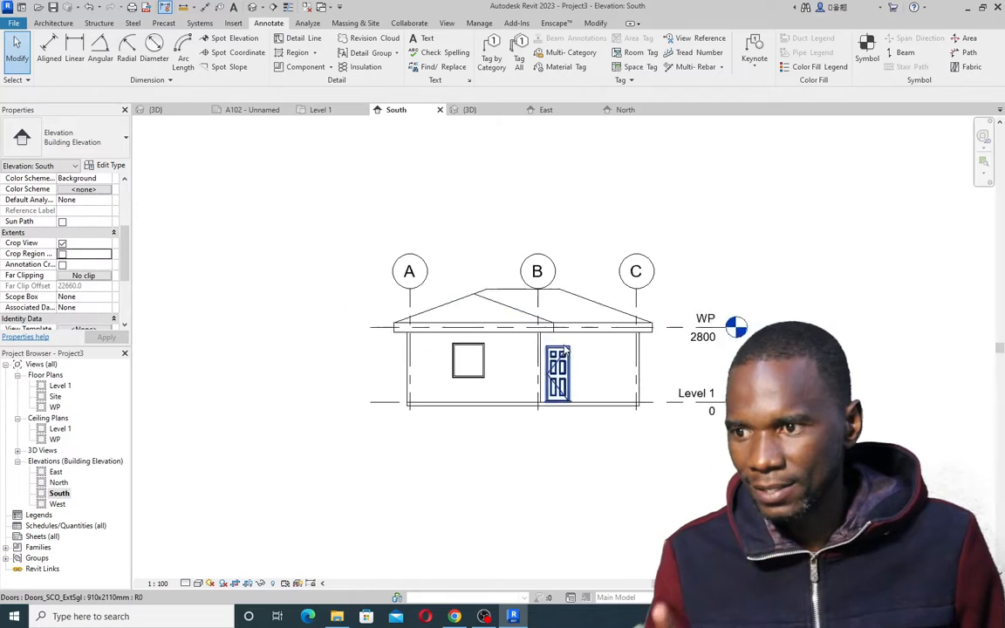
pyautogui.scroll(1, 565, 352)
pyautogui.click(707, 327)
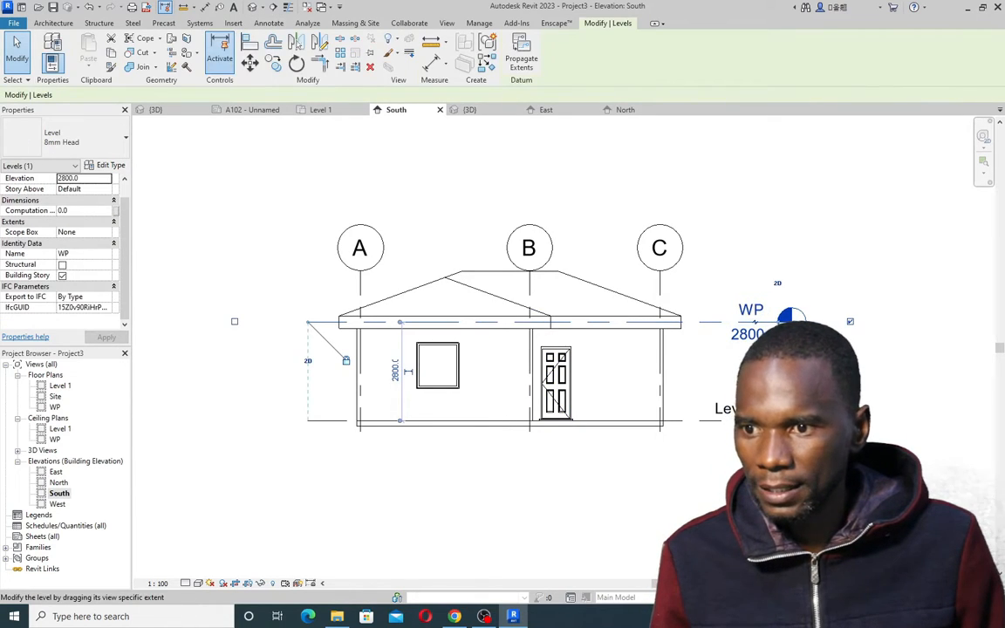
pyautogui.click(195, 399)
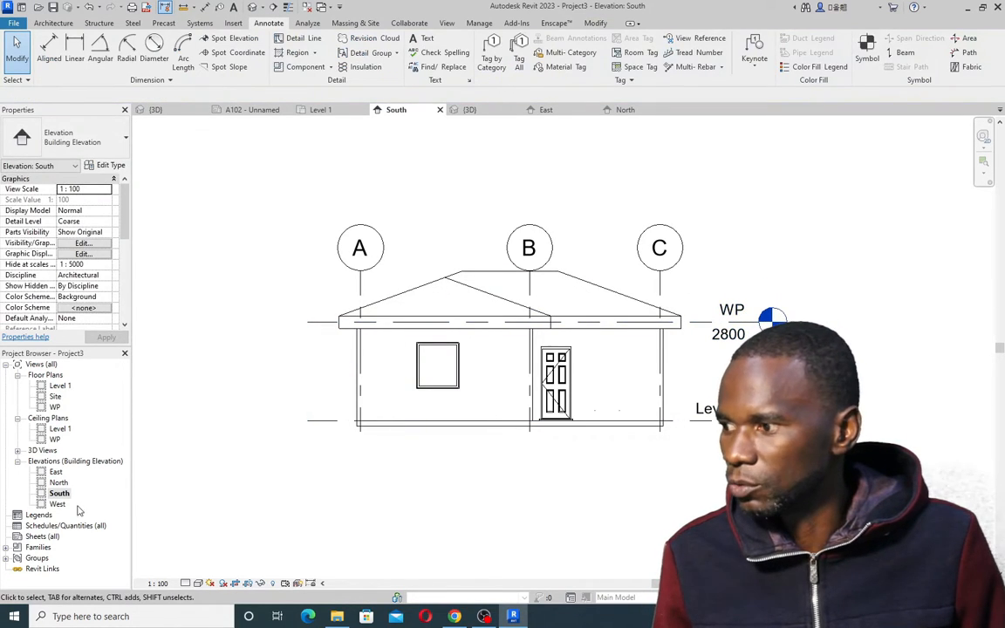
# Open the West elevation and turn on its view cropping and crop region boundary
pyautogui.doubleClick(58, 504)
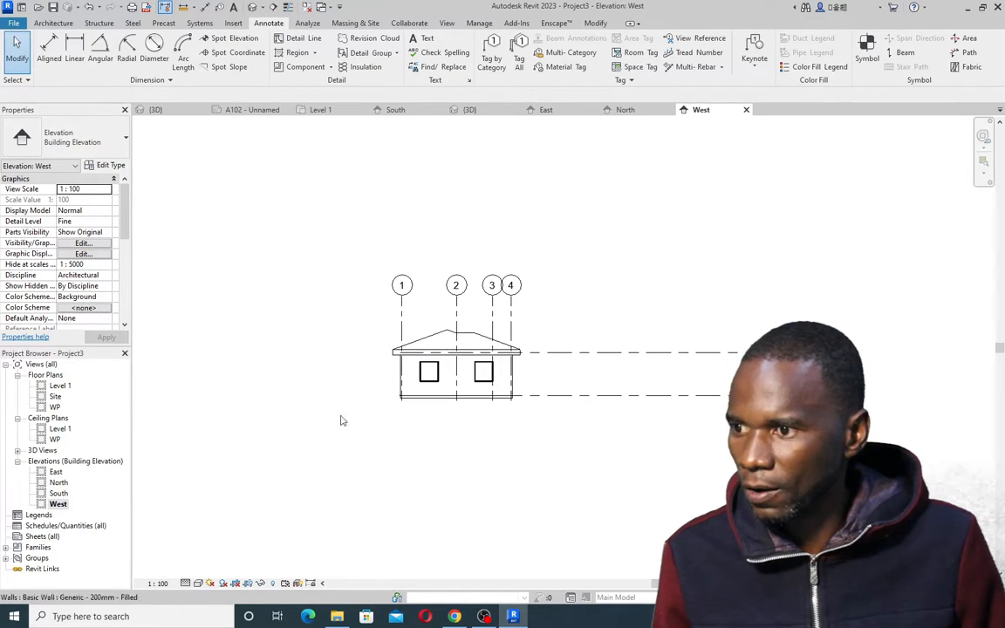
pyautogui.scroll(-5, 131, 244)
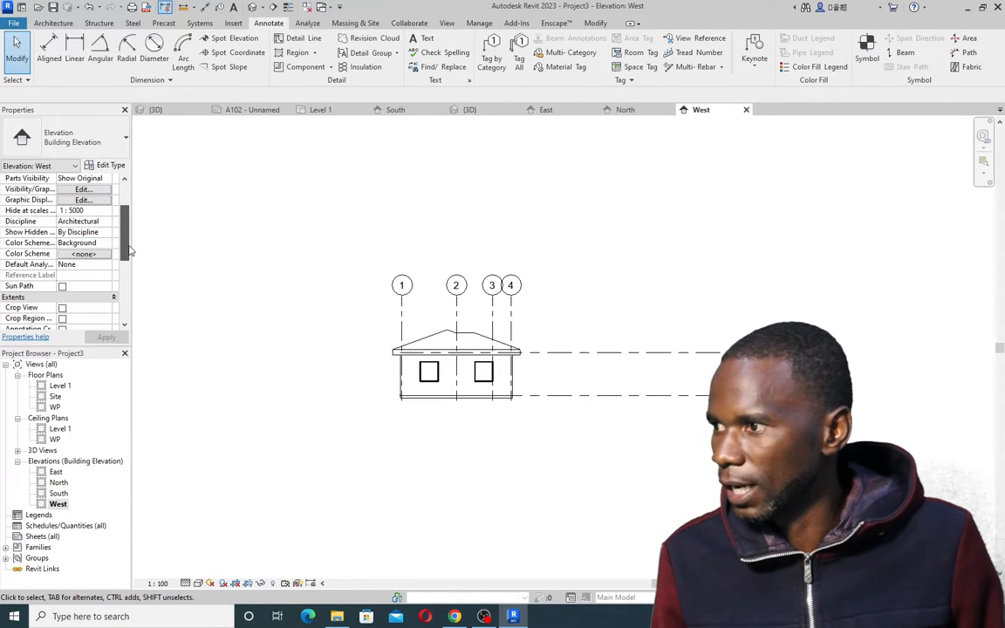
pyautogui.moveTo(125, 272); pyautogui.dragTo(126, 248)
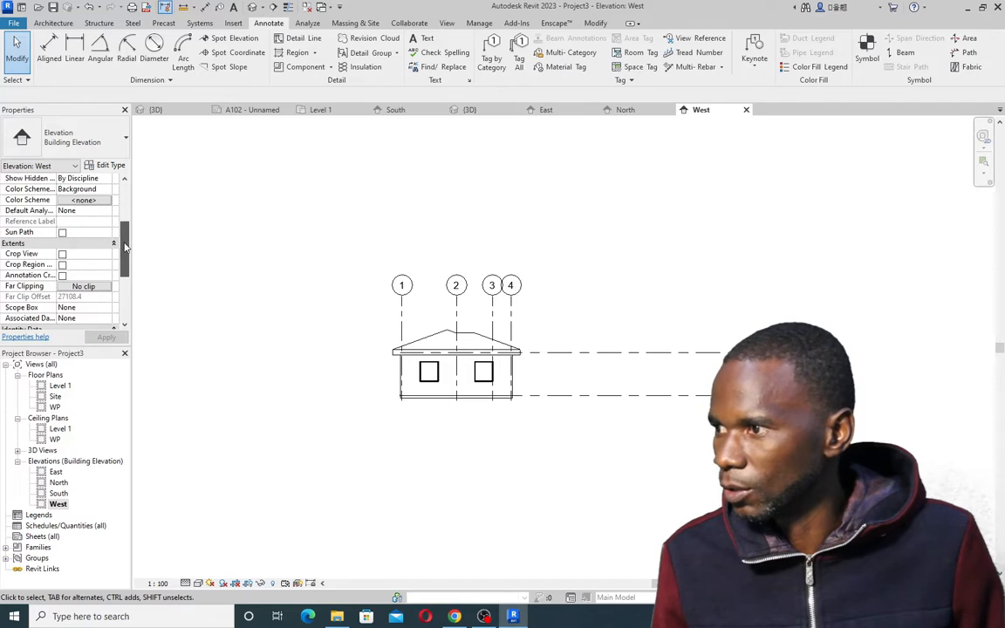
pyautogui.click(62, 265)
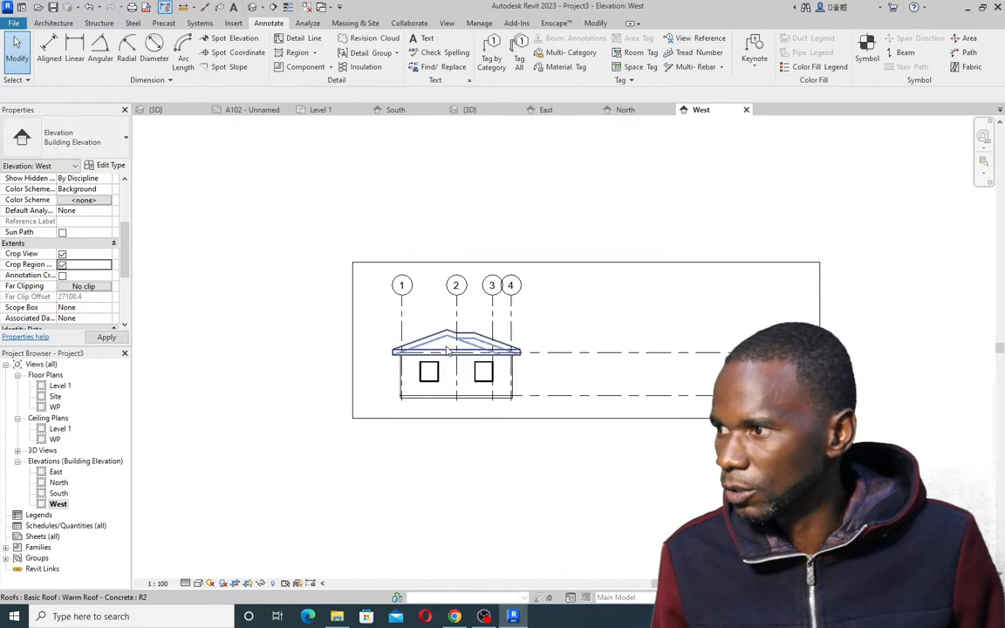
# Narrow the West elevation's crop region to just beyond the roof on both sides
pyautogui.scroll(1, 446, 344)
pyautogui.scroll(-1, 602, 349)
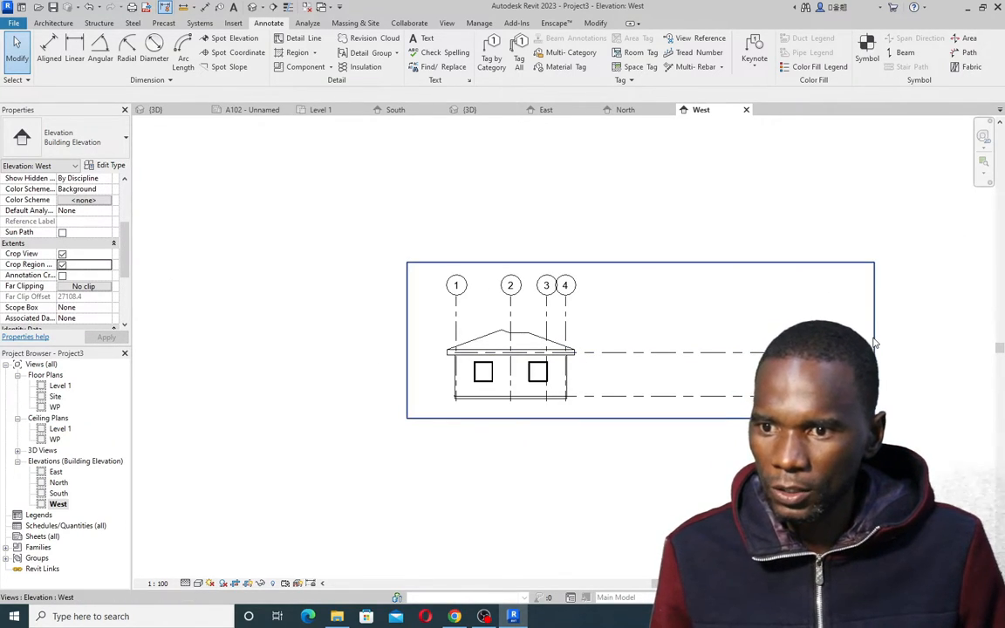
pyautogui.click(873, 338)
pyautogui.moveTo(596, 338); pyautogui.dragTo(592, 340)
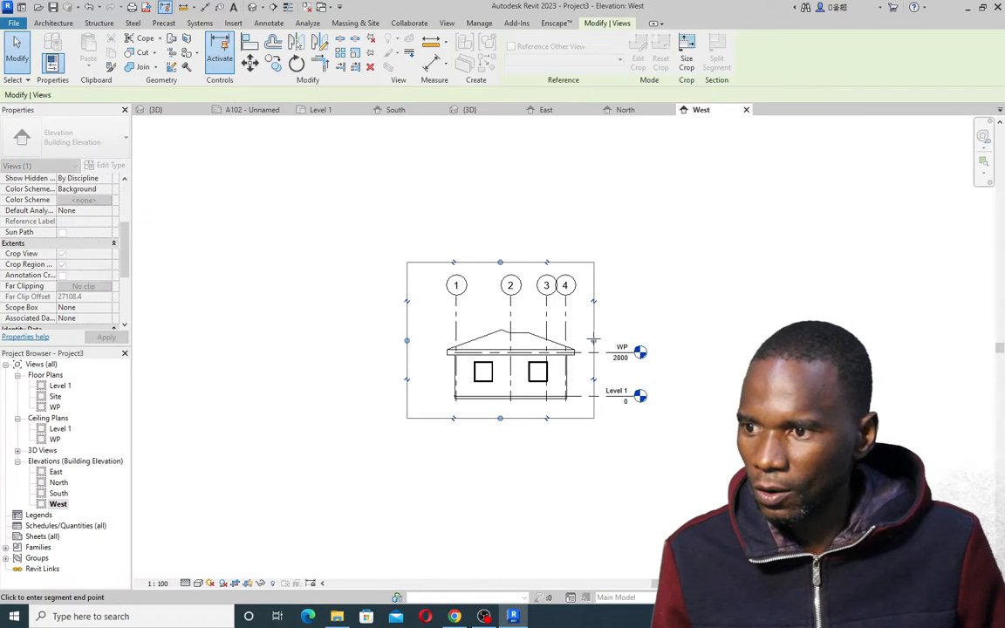
pyautogui.moveTo(406, 340); pyautogui.dragTo(435, 342)
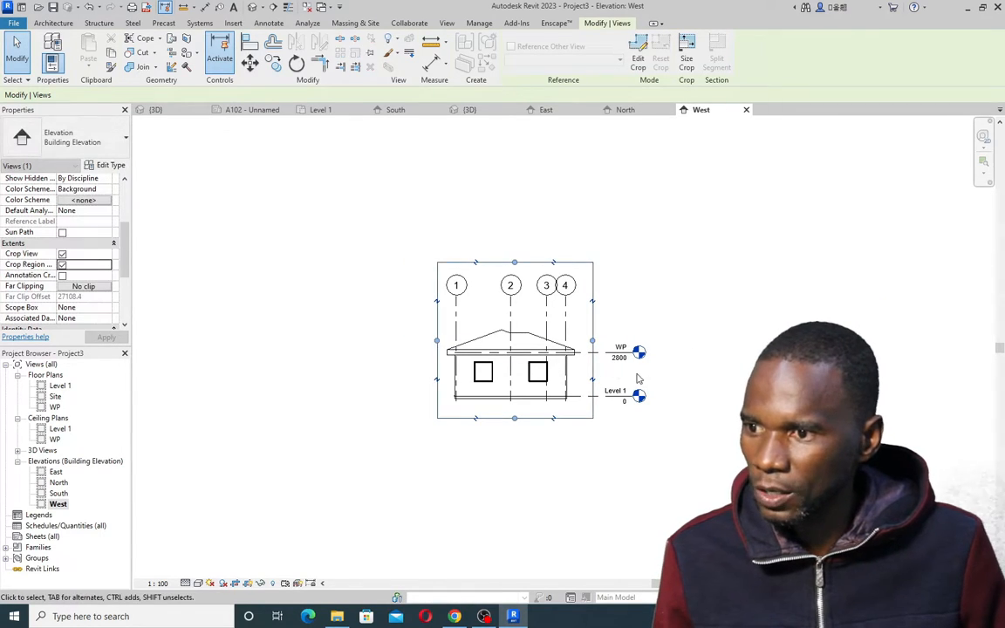
# Extend the left ends of the West elevation's level lines past the crop region's left edge
pyautogui.scroll(2, 605, 375)
pyautogui.click(605, 366)
pyautogui.click(605, 347)
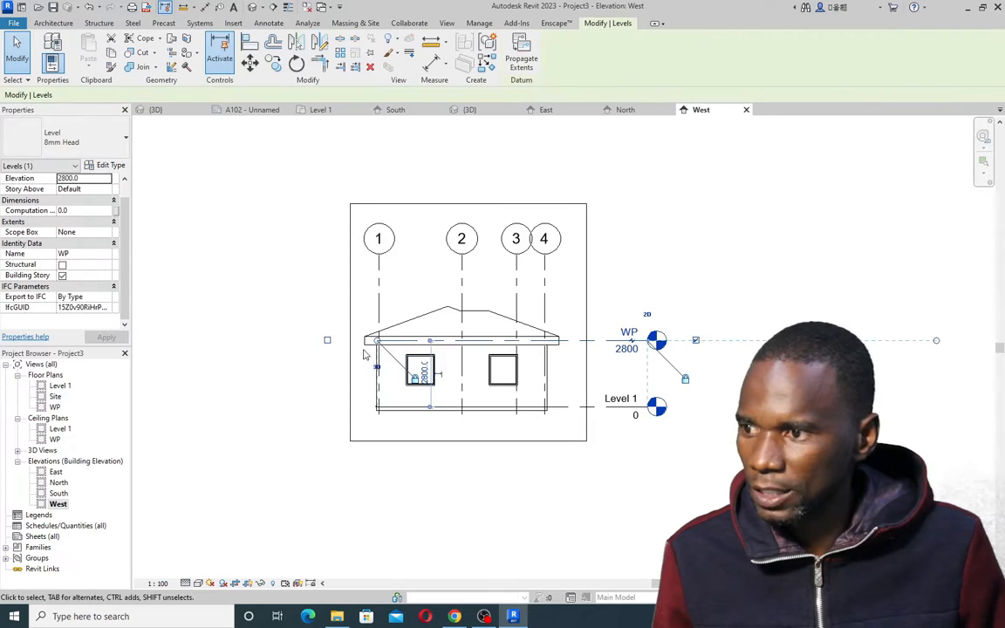
pyautogui.moveTo(376, 341); pyautogui.dragTo(327, 340)
pyautogui.click(498, 488)
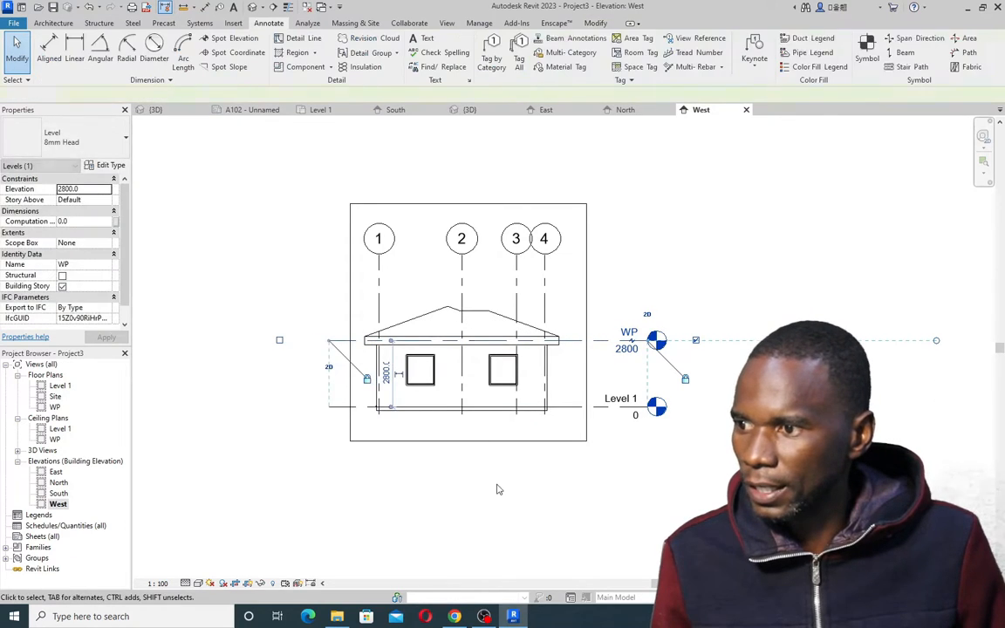
# Lower the West crop region's upper edge to just above the roof and bring the grid heads down to it
pyautogui.click(534, 213)
pyautogui.moveTo(468, 205); pyautogui.dragTo(468, 294)
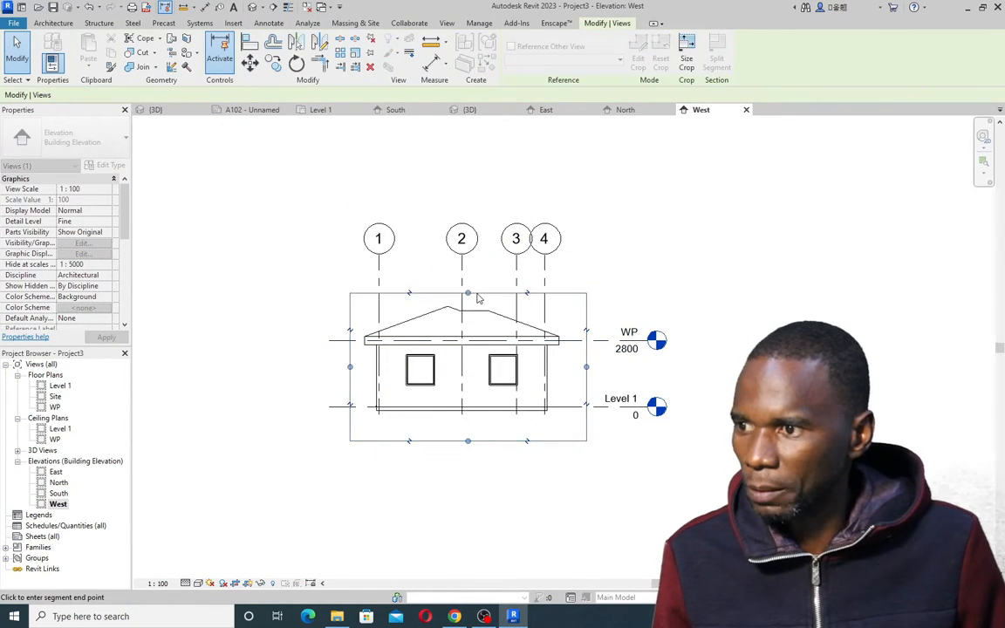
pyautogui.click(690, 252)
pyautogui.click(544, 266)
pyautogui.moveTo(544, 254); pyautogui.dragTo(545, 297)
pyautogui.click(442, 446)
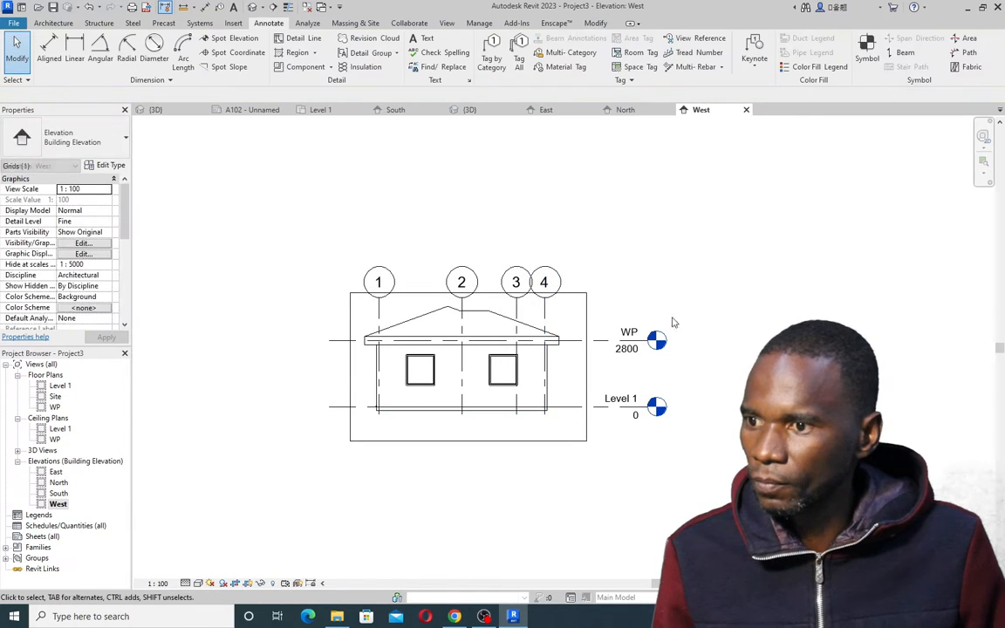
# Raise the West crop region's lower edge to just below the floor slab and hide the crop boundary
pyautogui.click(448, 446)
pyautogui.click(471, 460)
pyautogui.scroll(3, 413, 352)
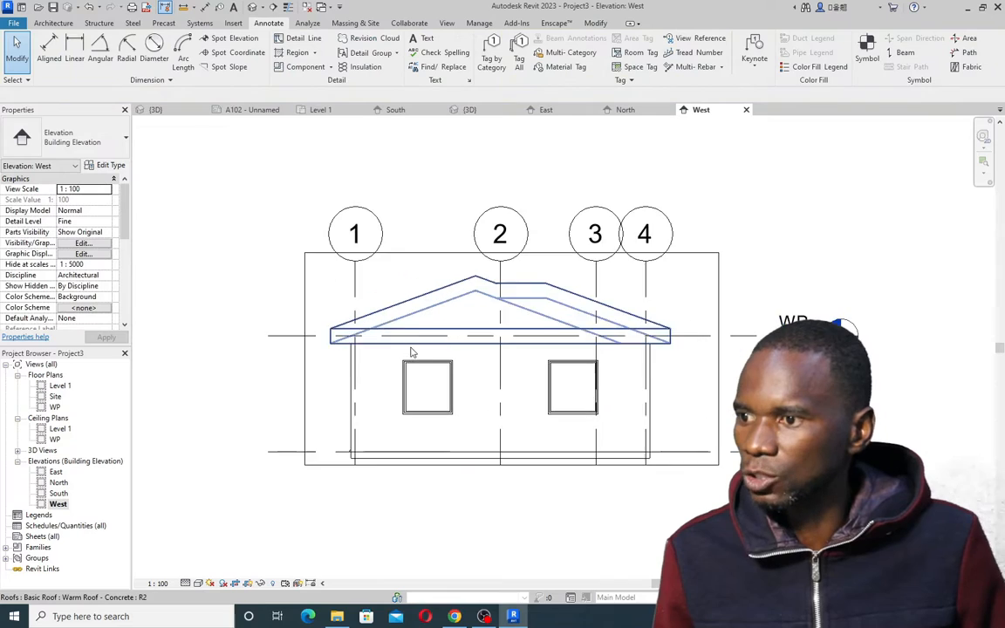
pyautogui.scroll(1, 413, 352)
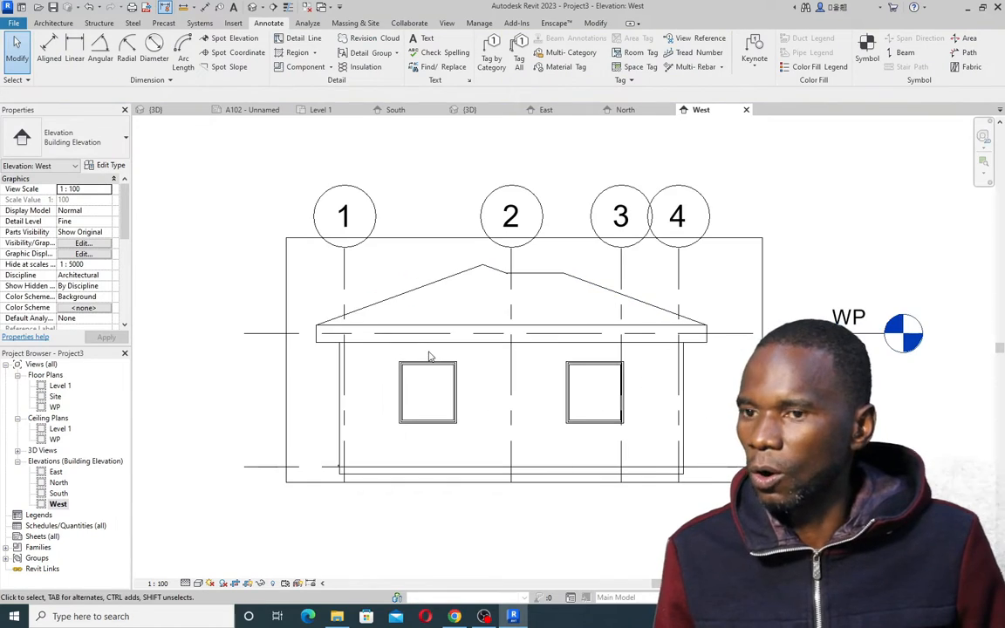
pyautogui.scroll(-3, 80, 270)
pyautogui.click(62, 254)
pyautogui.scroll(-2, 514, 362)
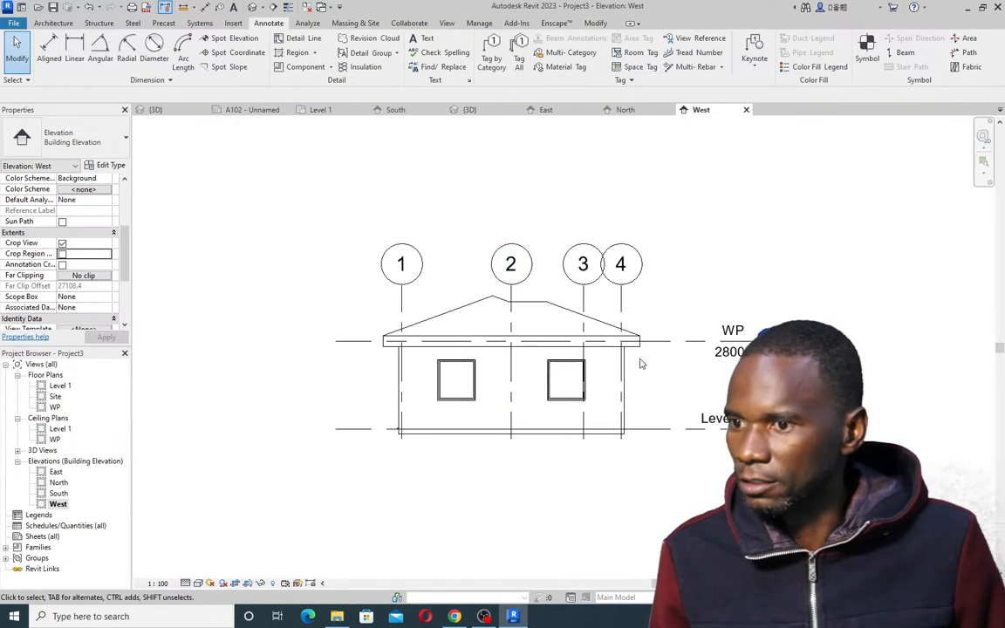
# Pull the WP and Level 1 heads in the West elevation closer to the house
pyautogui.click(672, 347)
pyautogui.moveTo(758, 343); pyautogui.dragTo(688, 342)
pyautogui.click(705, 283)
pyautogui.scroll(2, 558, 342)
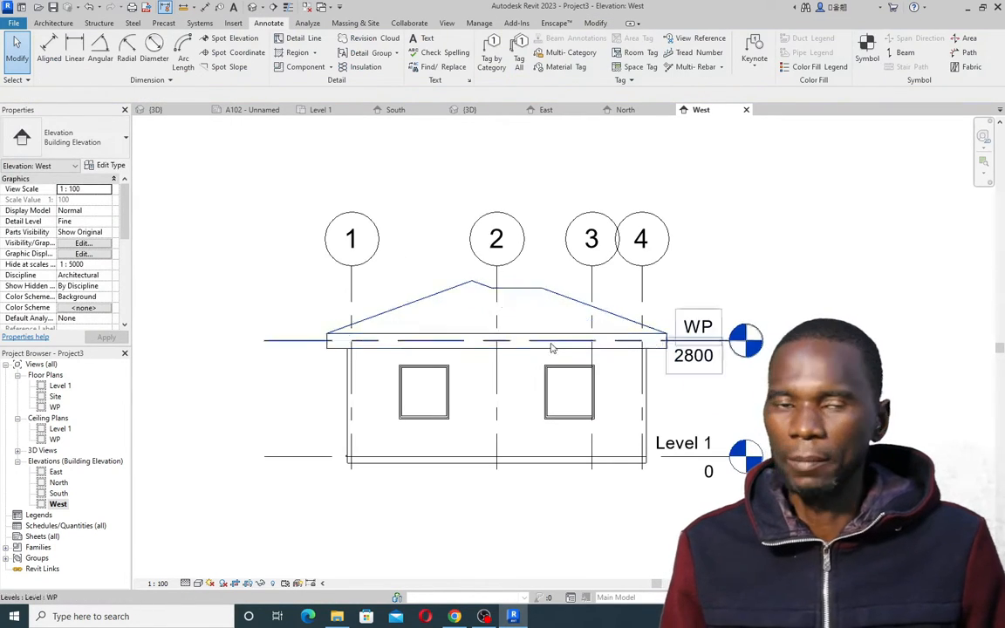
pyautogui.scroll(-2, 558, 342)
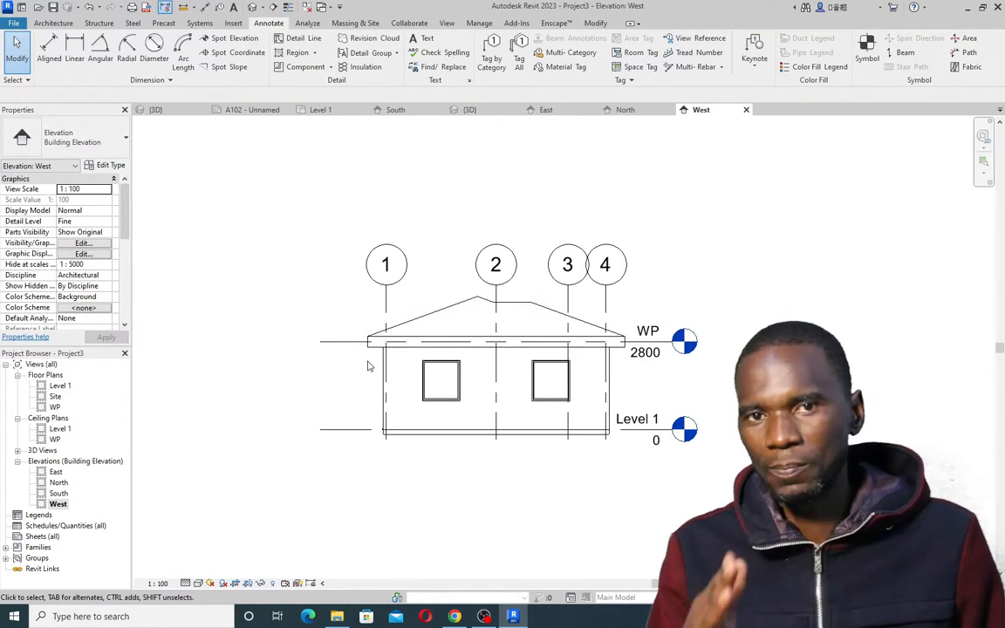
pyautogui.scroll(1, 452, 364)
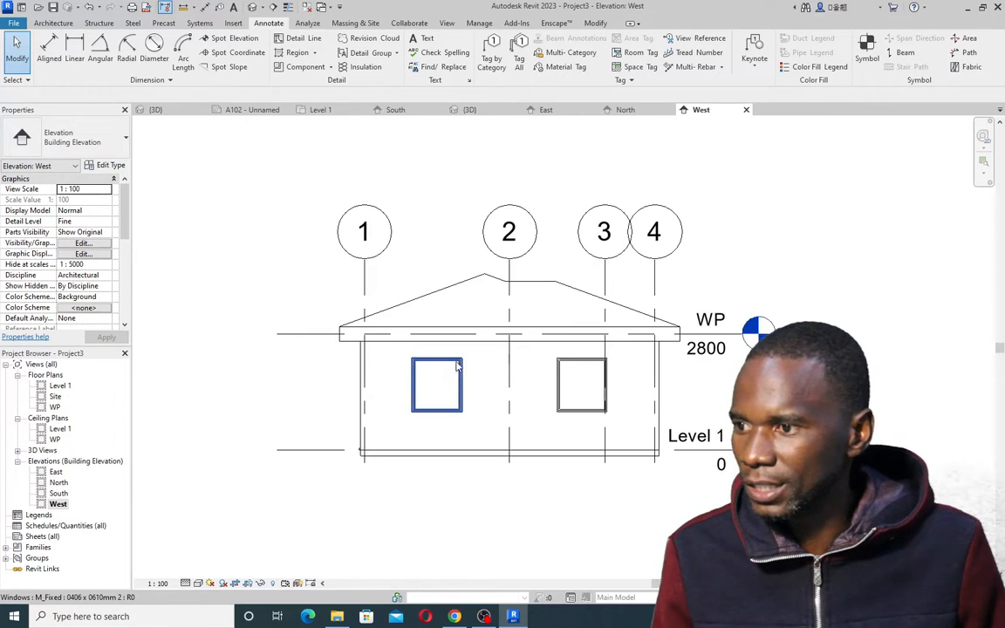
pyautogui.scroll(-2, 453, 360)
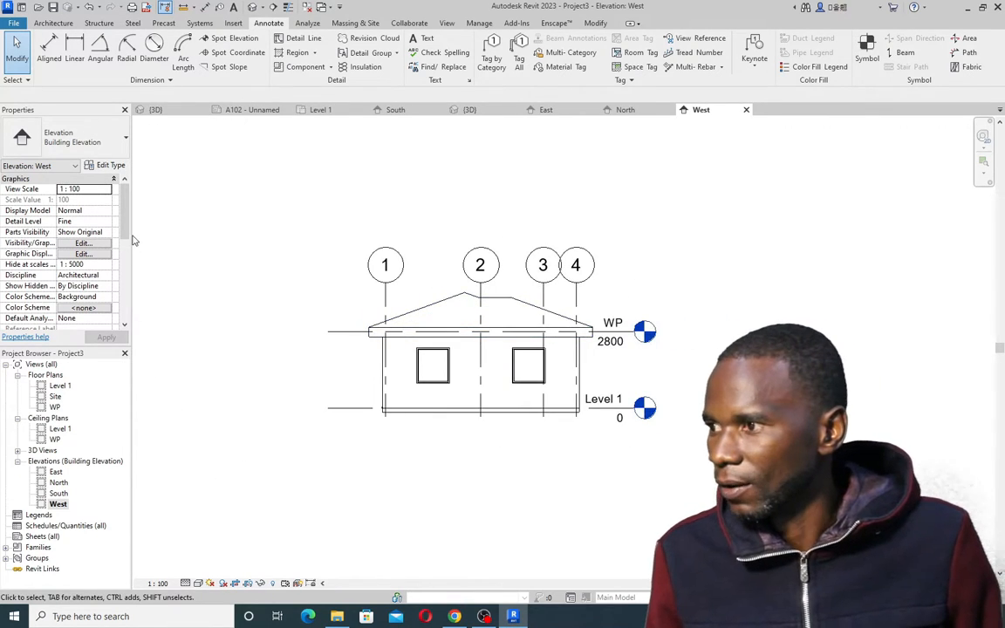
pyautogui.scroll(2, 479, 408)
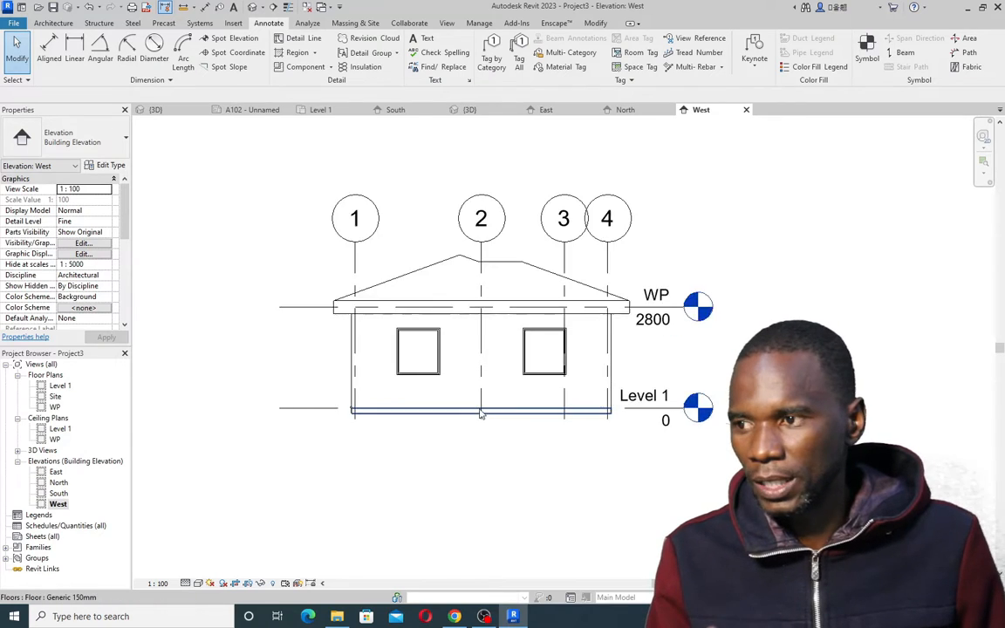
pyautogui.scroll(-2, 445, 371)
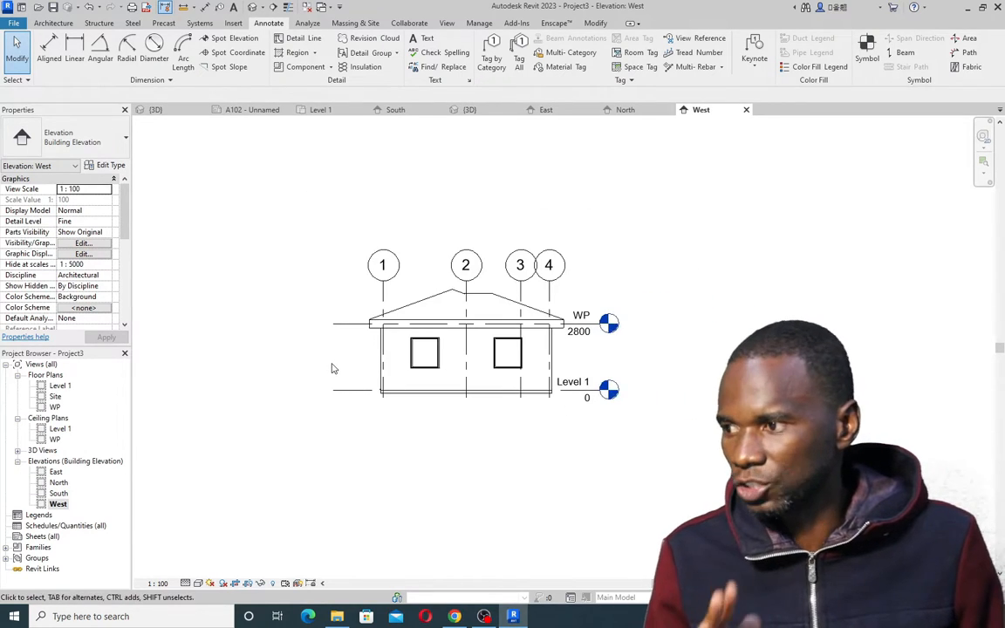
pyautogui.scroll(4, 442, 357)
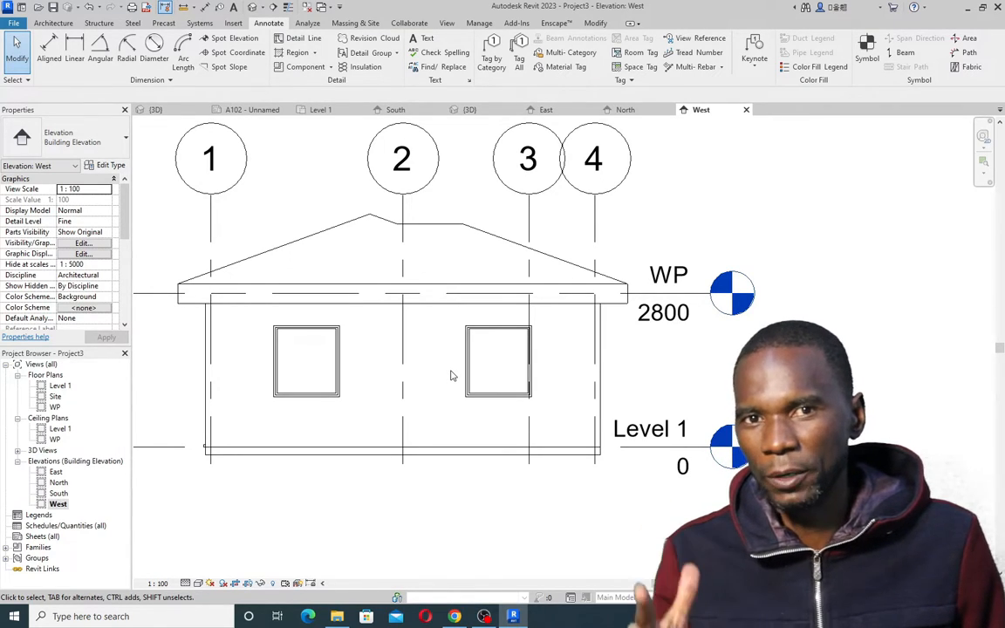
pyautogui.scroll(-2, 450, 378)
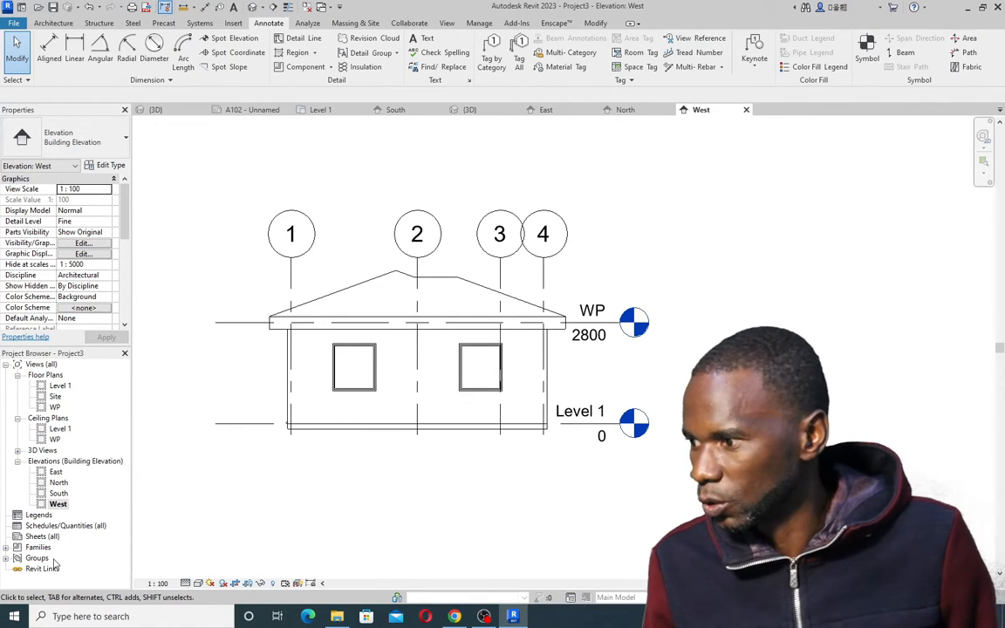
# Create a new sheet using the Title_Blocks_A3_Metric titleblock, loaded from the UK library's Titleblocks folder
pyautogui.click(41, 536)
pyautogui.rightClick(36, 536)
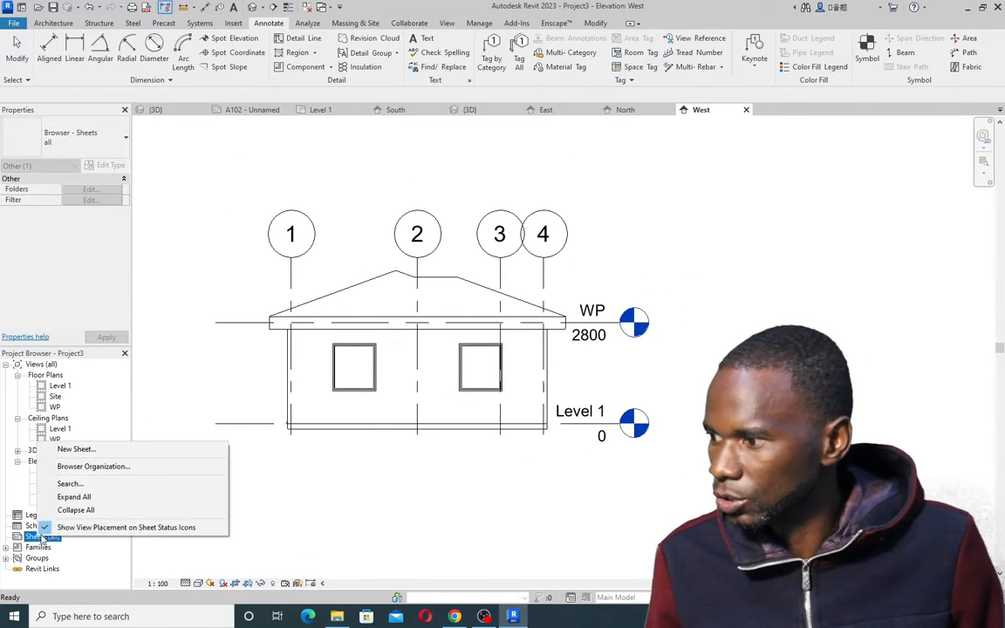
pyautogui.click(76, 449)
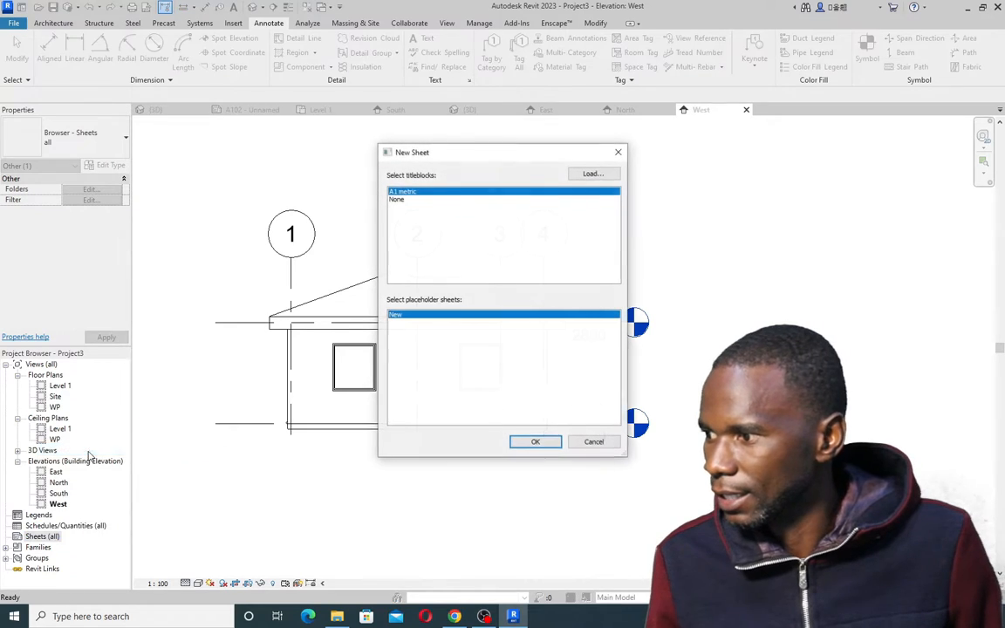
pyautogui.click(587, 174)
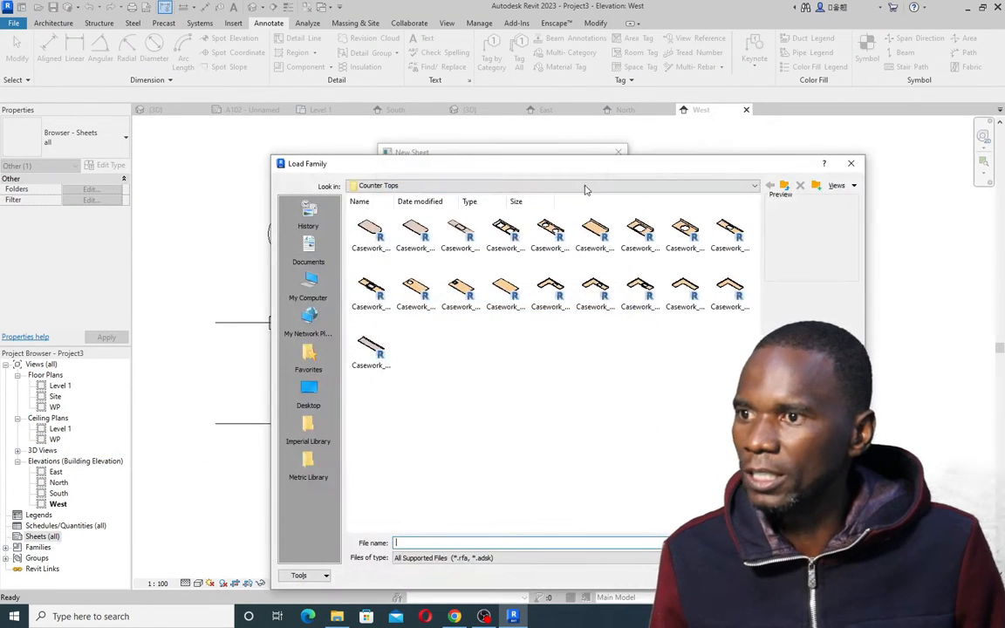
pyautogui.click(785, 186)
pyautogui.click(785, 186)
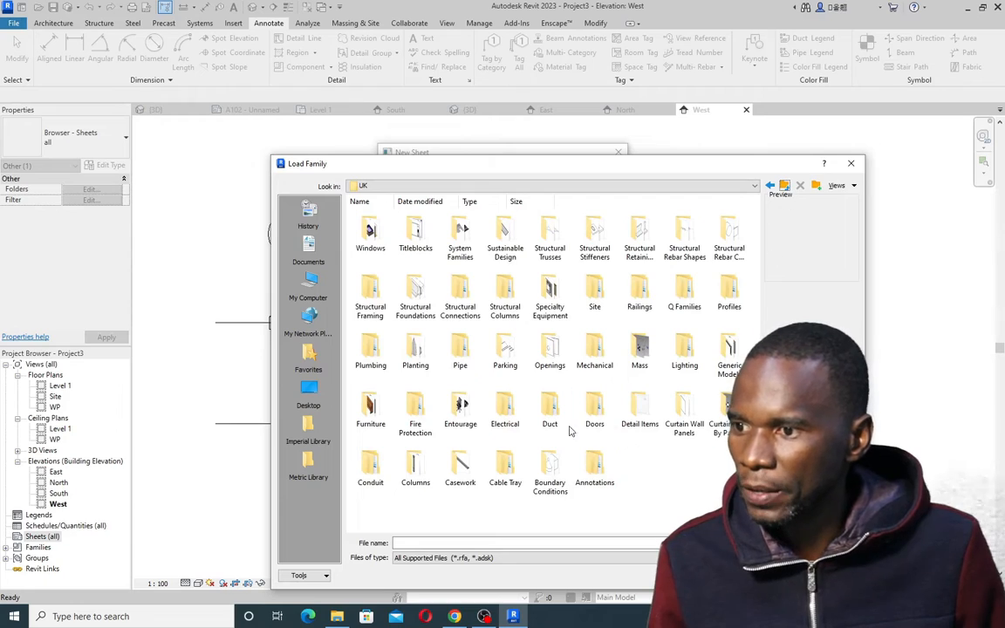
pyautogui.doubleClick(415, 237)
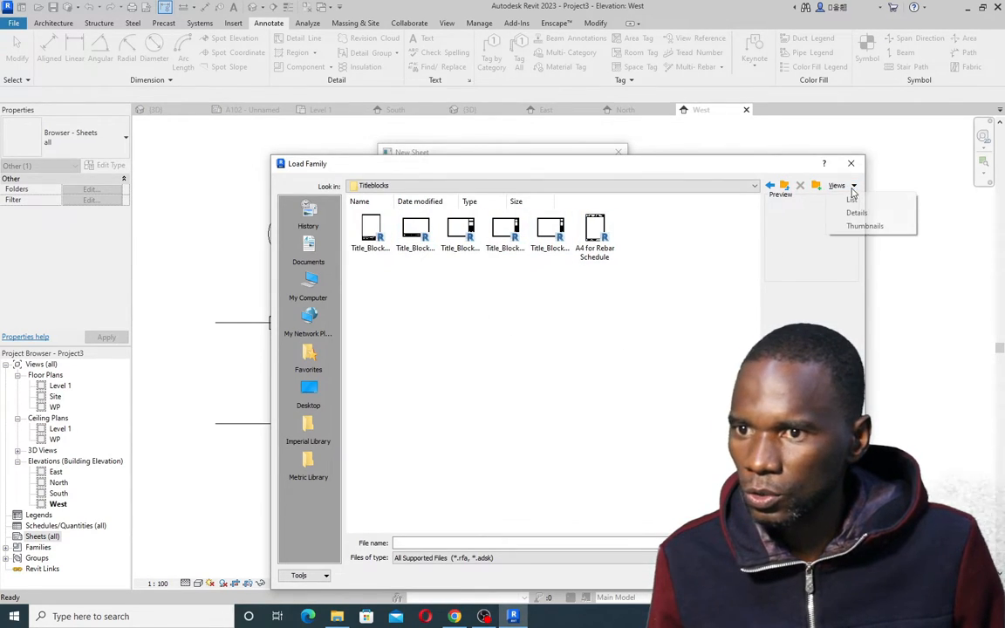
pyautogui.click(859, 213)
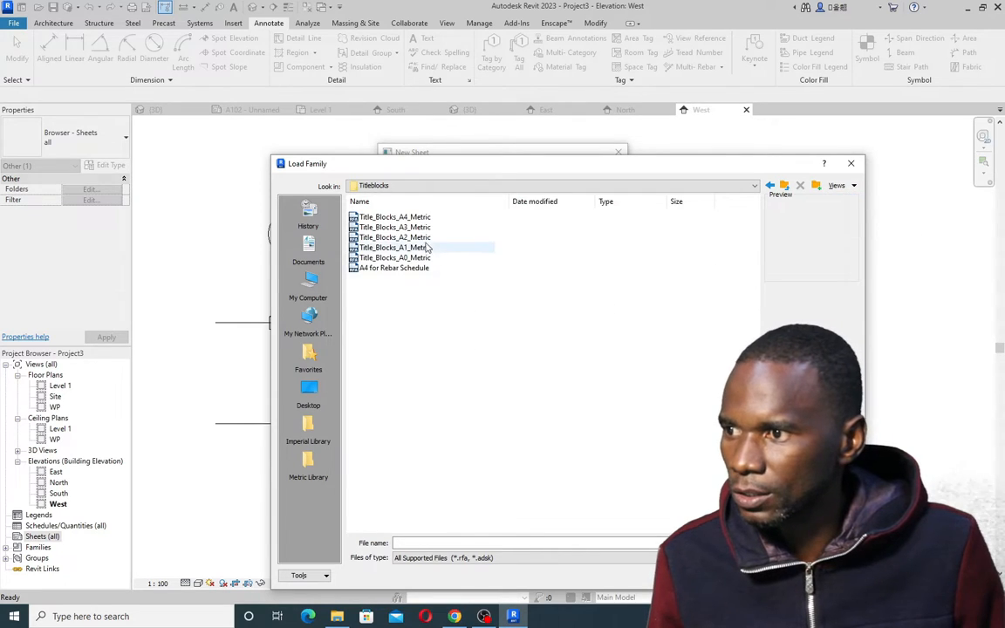
pyautogui.click(410, 226)
pyautogui.click(759, 575)
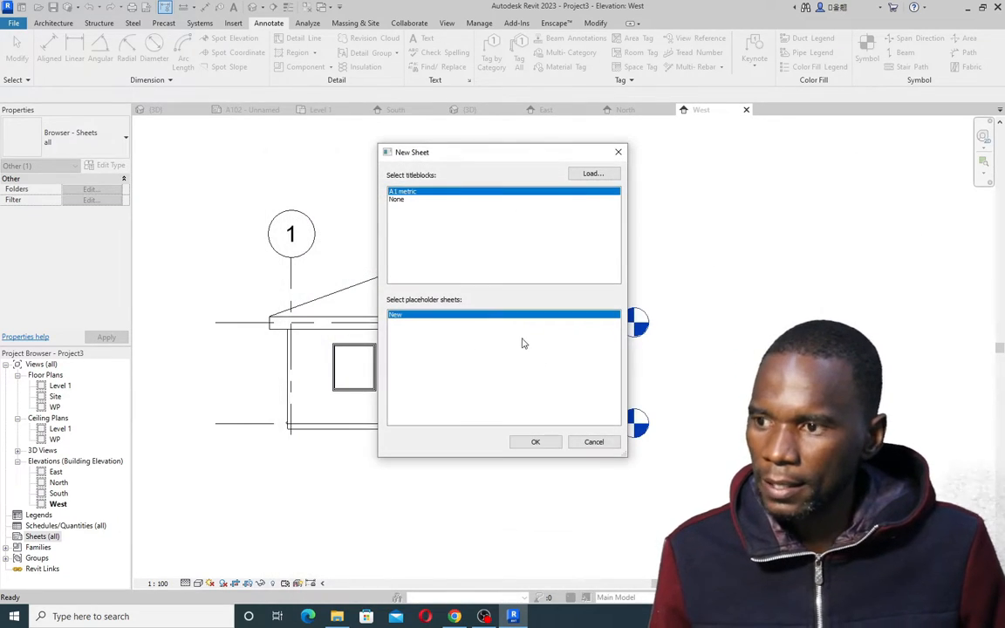
pyautogui.click(536, 442)
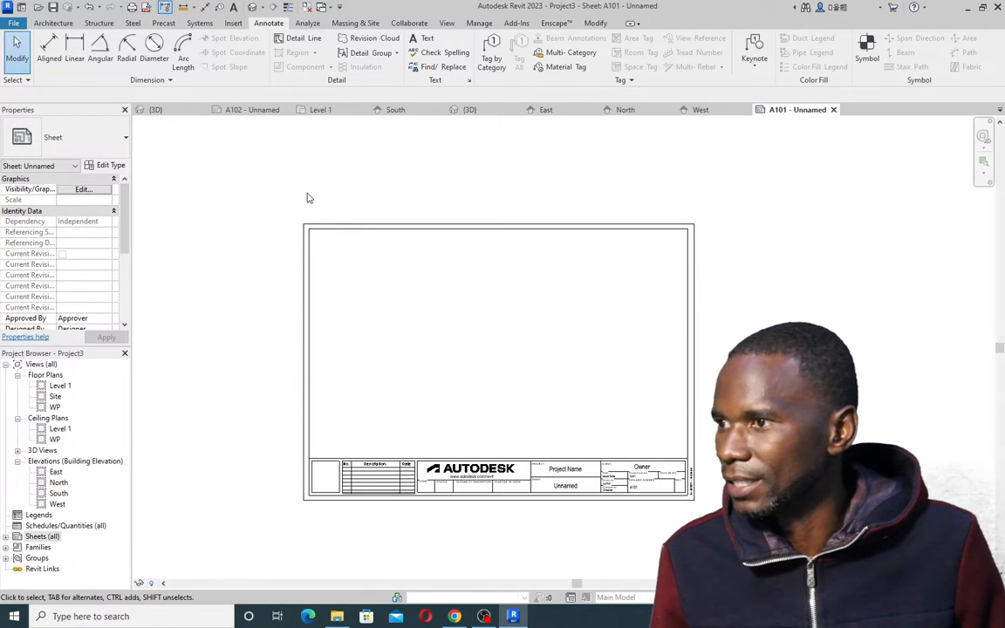
# Show the Level 1 floor plan's crop region and bring its lower and upper edges in close to the plan
pyautogui.click(324, 110)
pyautogui.scroll(-3, 418, 313)
pyautogui.scroll(4, 395, 312)
pyautogui.scroll(-2, 395, 311)
pyautogui.moveTo(130, 207); pyautogui.dragTo(129, 252)
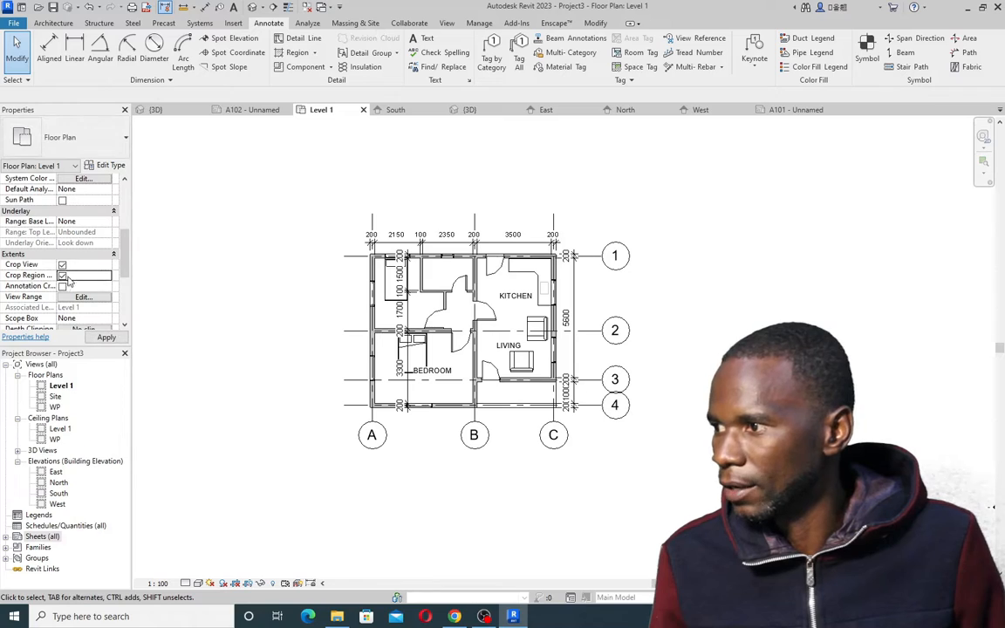
pyautogui.scroll(-4, 514, 307)
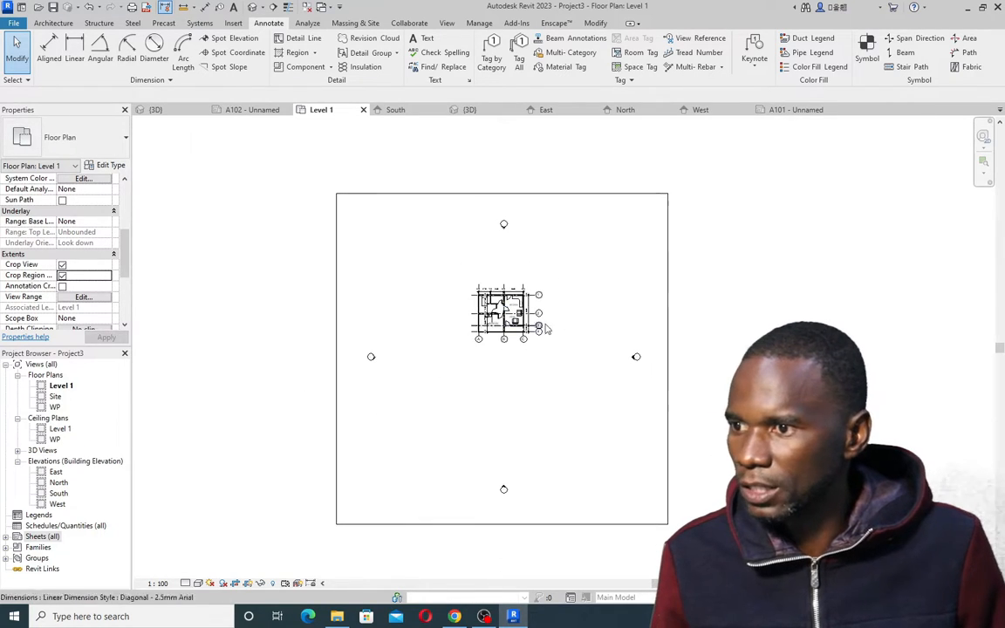
pyautogui.click(561, 524)
pyautogui.moveTo(502, 524); pyautogui.dragTo(511, 348)
pyautogui.moveTo(502, 192); pyautogui.dragTo(502, 280)
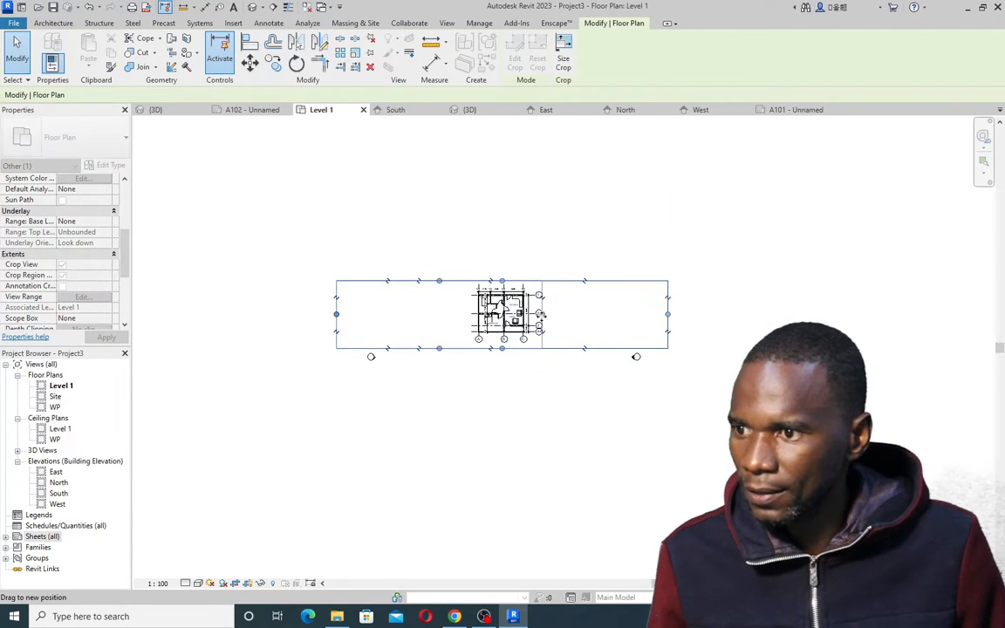
# Bring the Level 1 crop region's two side edges in around the grid heads and hide the crop boundary
pyautogui.moveTo(667, 314); pyautogui.dragTo(538, 314)
pyautogui.moveTo(337, 314); pyautogui.dragTo(470, 314)
pyautogui.scroll(4, 523, 307)
pyautogui.scroll(3, 529, 300)
pyautogui.press('Escape')
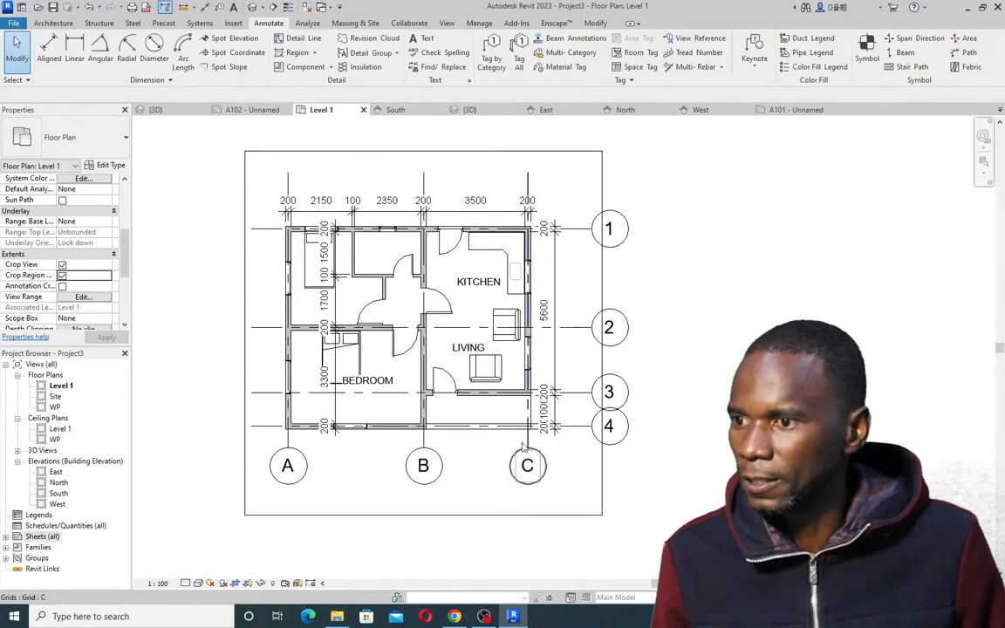
pyautogui.click(62, 275)
pyautogui.scroll(2, 340, 178)
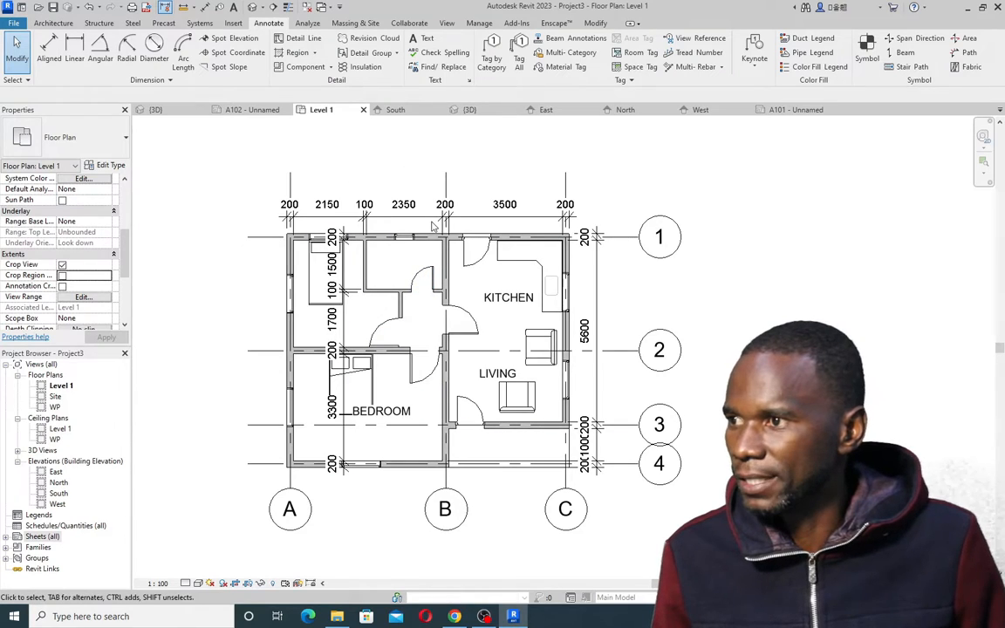
# Place the Level 1 floor plan in the upper-left area of sheet A101, with its shortened title just below the plan
pyautogui.click(789, 109)
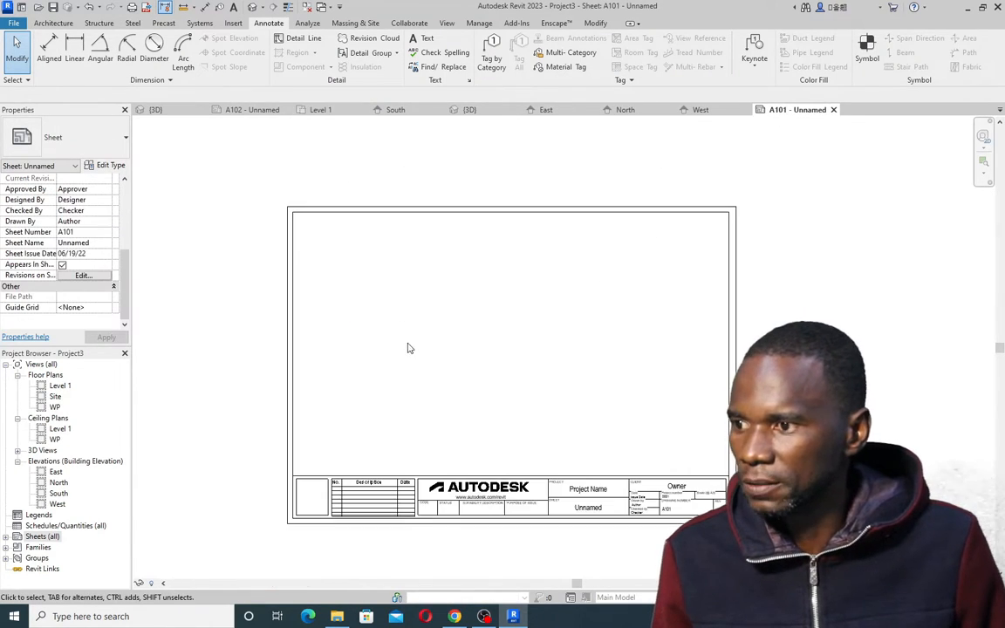
pyautogui.click(62, 387)
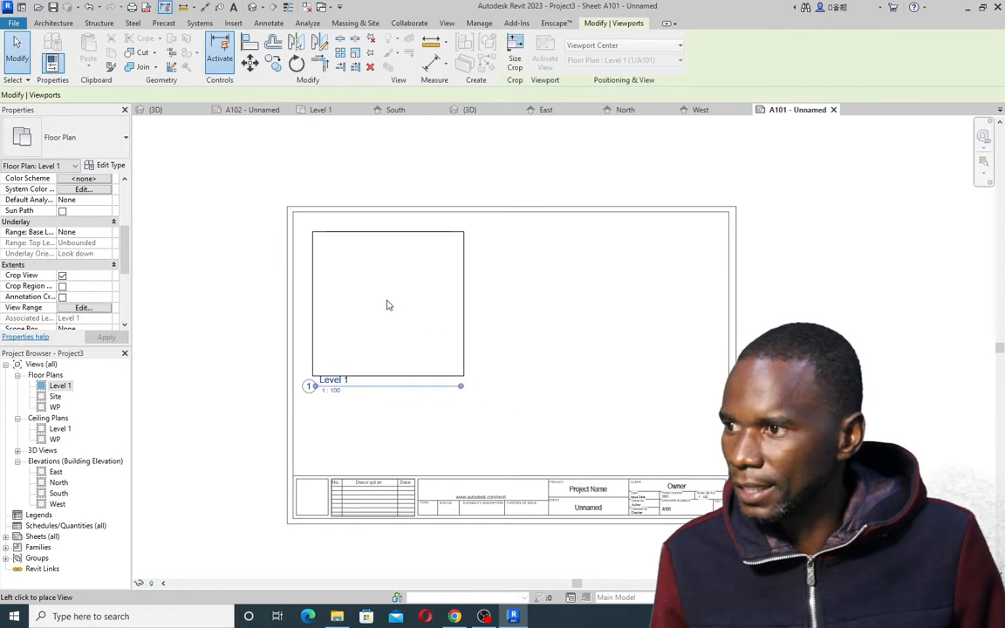
pyautogui.click(381, 294)
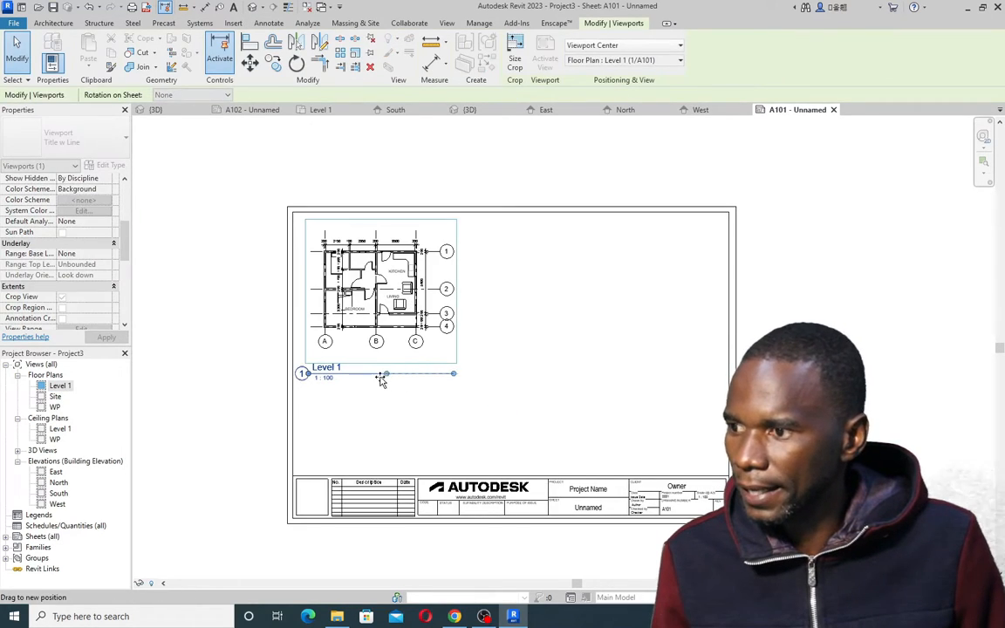
pyautogui.click(403, 423)
pyautogui.click(325, 375)
pyautogui.moveTo(325, 375); pyautogui.dragTo(361, 354)
pyautogui.click(476, 405)
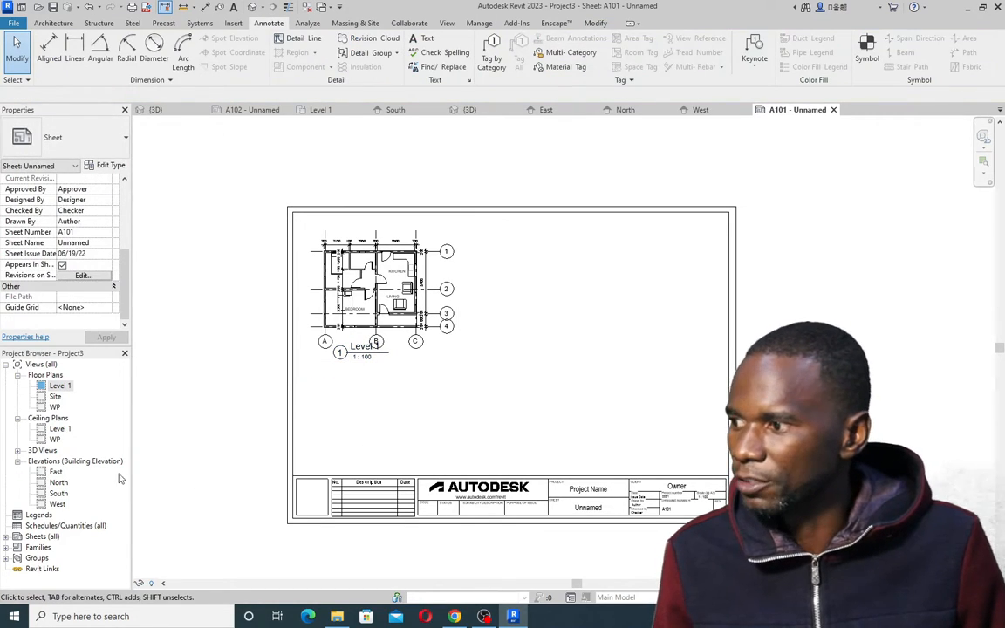
# Place the East elevation on the sheet below the floor plan and the North elevation to the right of it
pyautogui.click(57, 471)
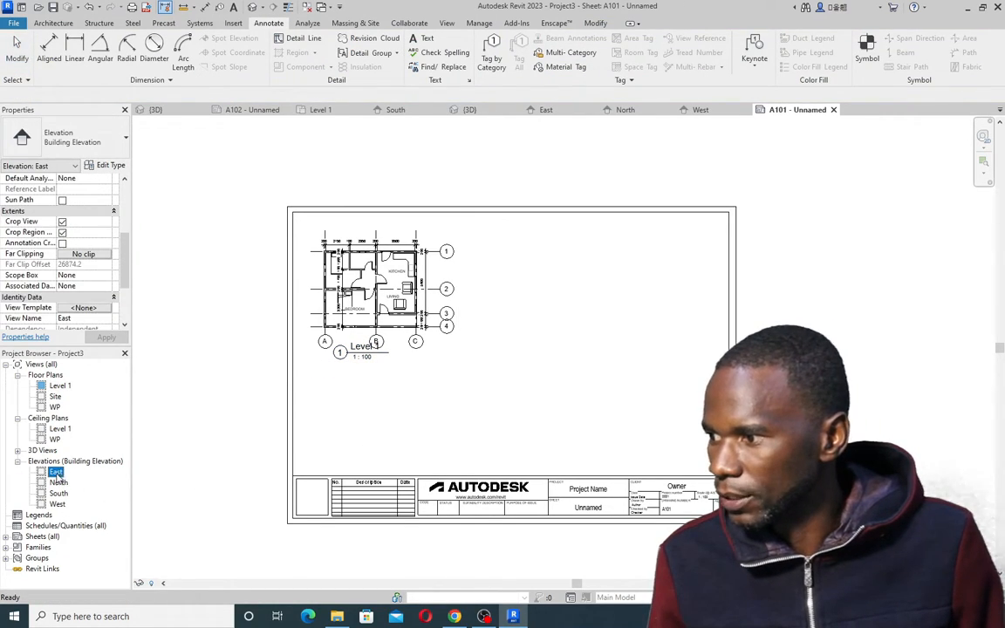
pyautogui.moveTo(410, 420); pyautogui.dragTo(392, 421)
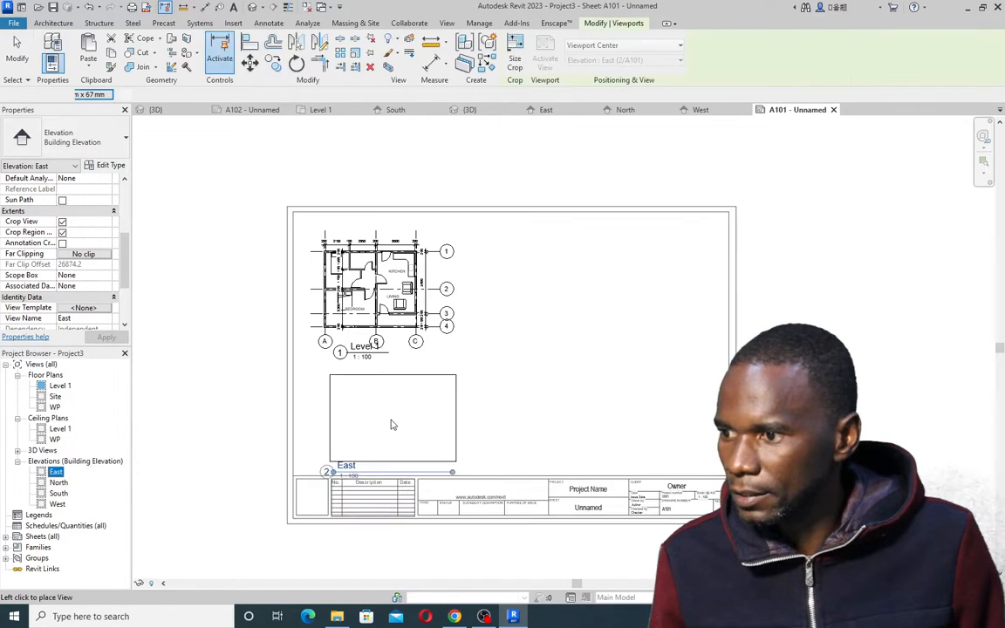
pyautogui.click(362, 416)
pyautogui.click(58, 482)
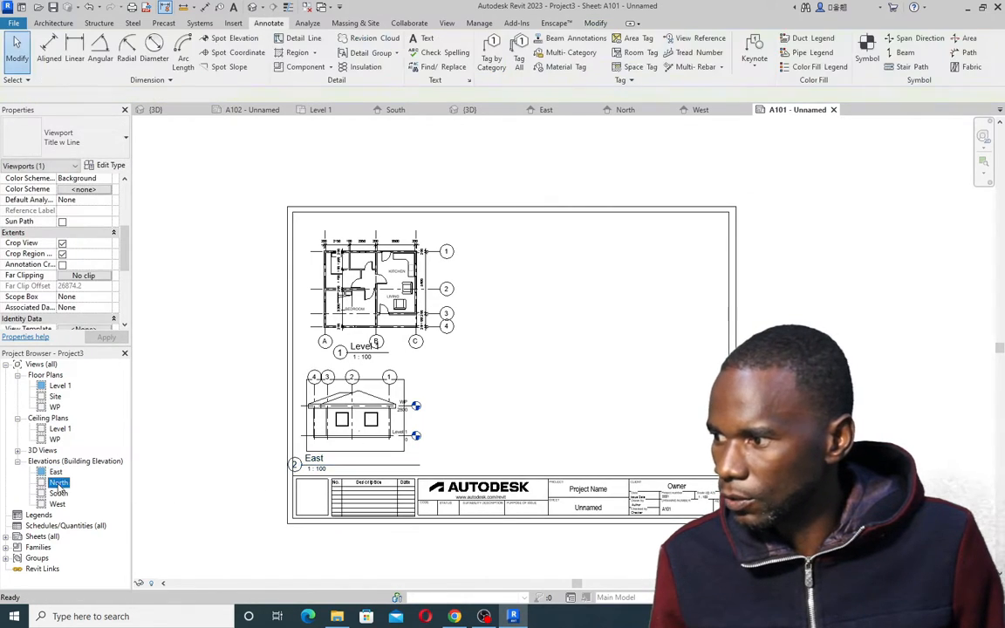
pyautogui.moveTo(520, 439); pyautogui.dragTo(491, 436)
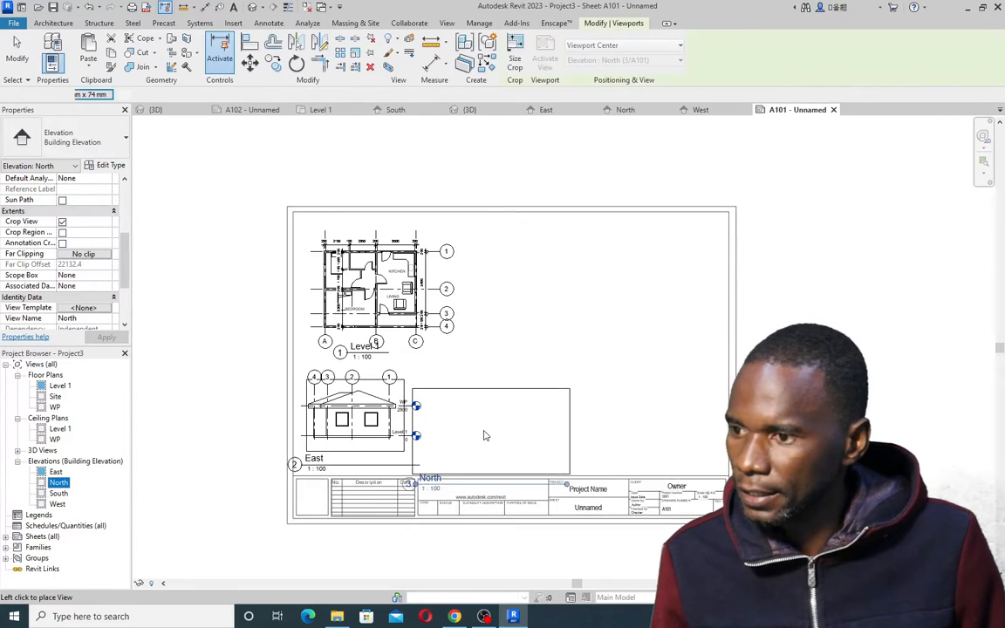
pyautogui.click(504, 422)
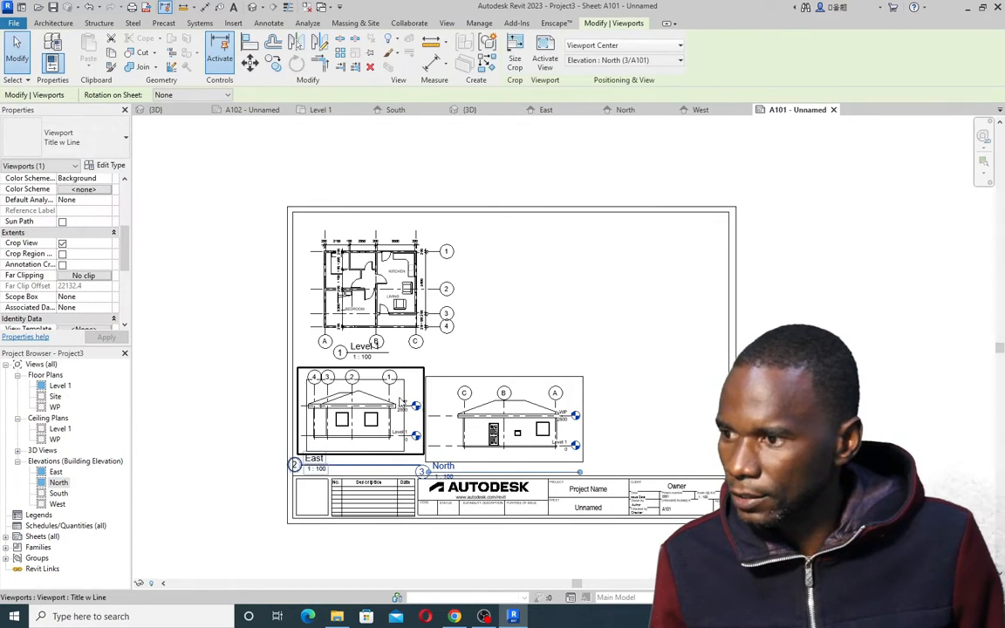
# Activate the East elevation's viewport on the sheet, hide its crop region boundary and deactivate the view
pyautogui.doubleClick(359, 383)
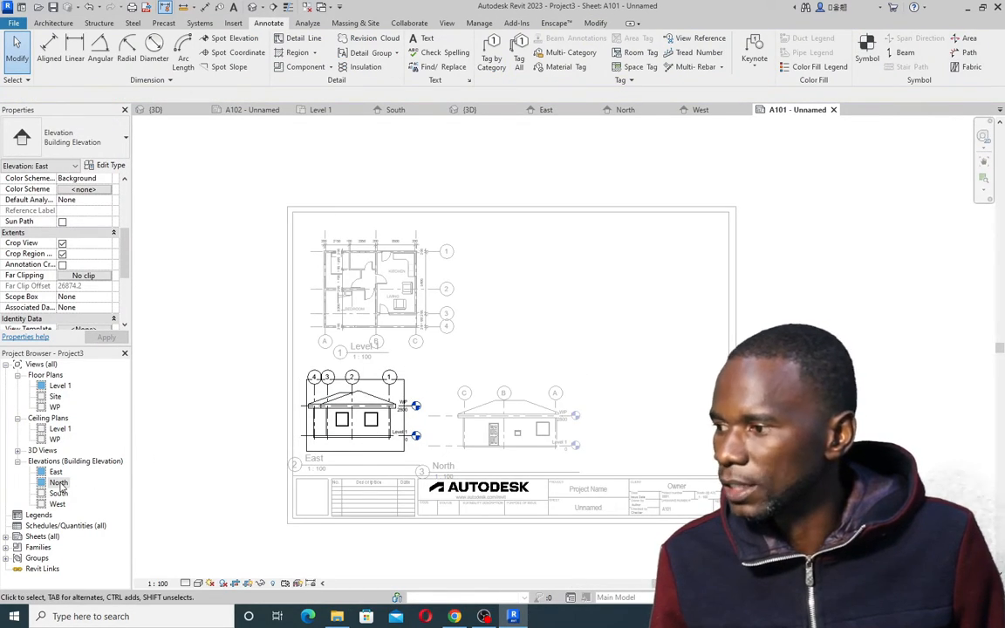
pyautogui.scroll(1, 362, 405)
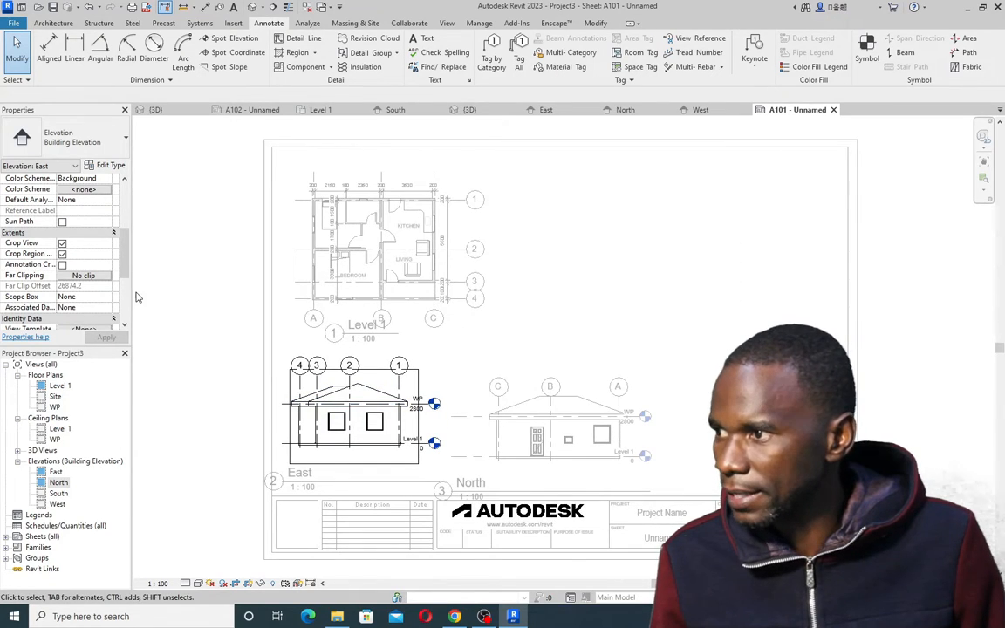
pyautogui.click(62, 253)
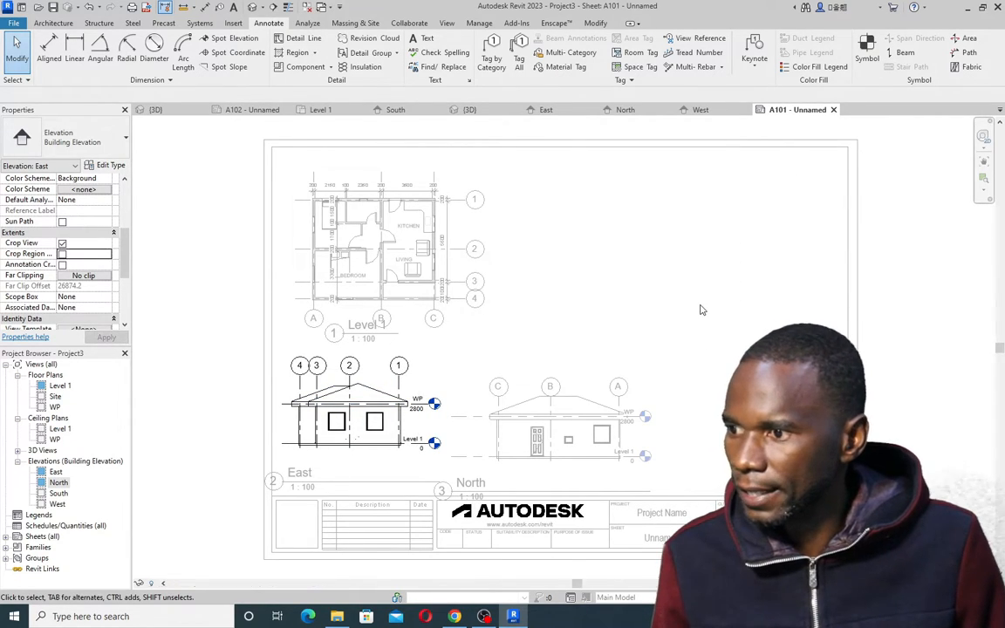
pyautogui.doubleClick(701, 309)
pyautogui.scroll(-1, 425, 389)
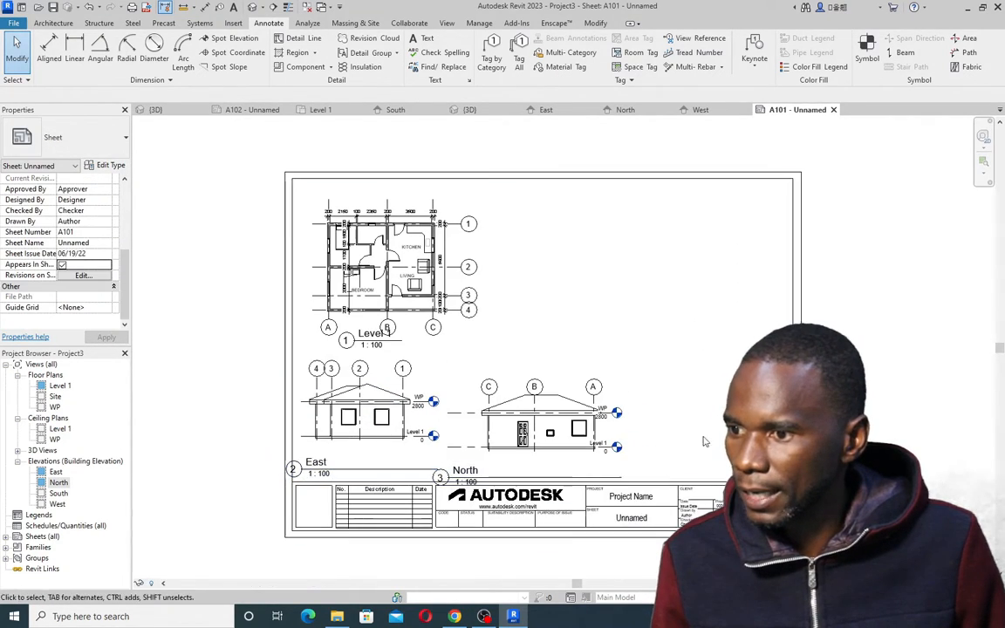
# Shorten the North elevation's title line and move its viewport up, clear of the title block
pyautogui.click(530, 440)
pyautogui.moveTo(596, 480); pyautogui.dragTo(586, 485)
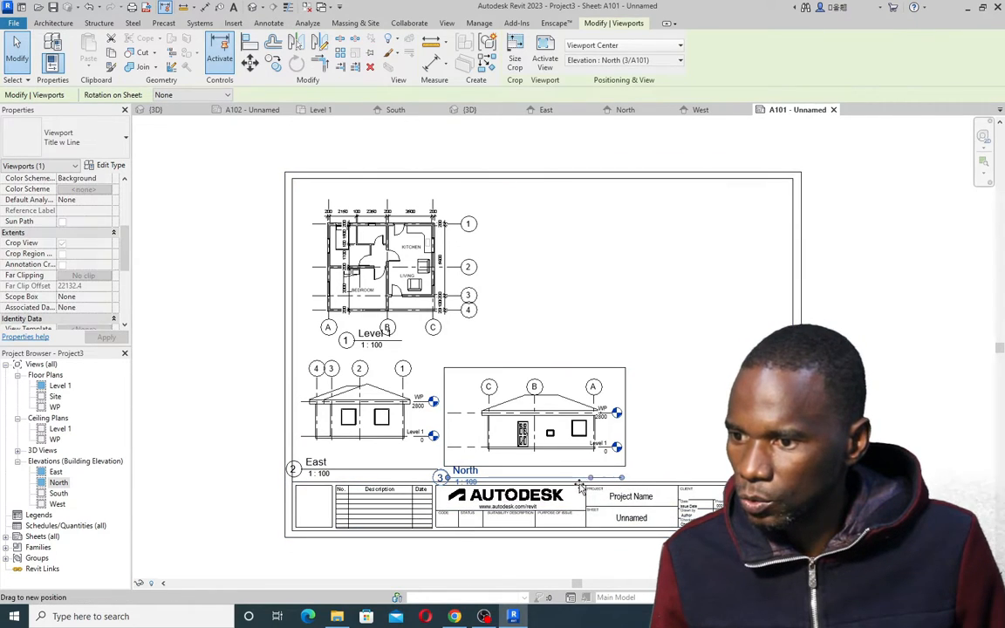
pyautogui.moveTo(499, 485); pyautogui.dragTo(490, 483)
pyautogui.click(629, 431)
pyautogui.click(563, 423)
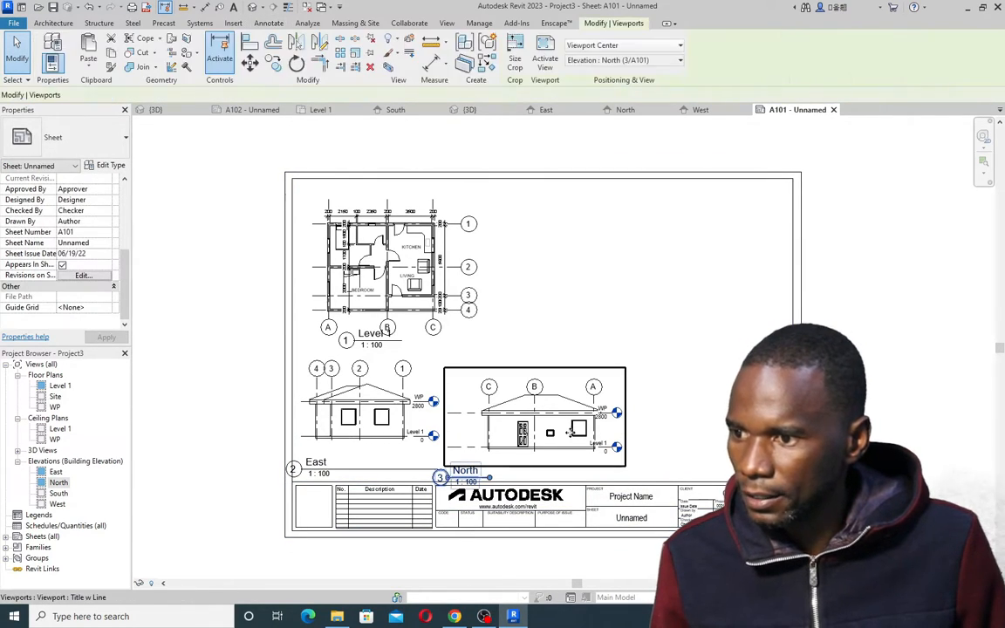
pyautogui.moveTo(548, 421); pyautogui.dragTo(548, 402)
pyautogui.click(625, 458)
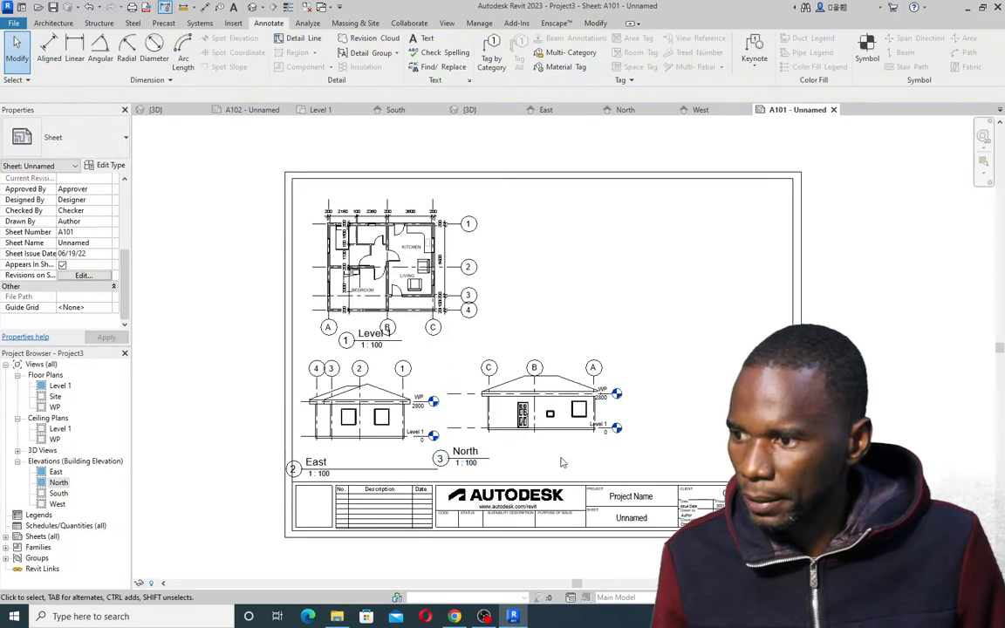
# Shorten the East elevation's title line and move the title up to just beneath the elevation
pyautogui.click(340, 474)
pyautogui.moveTo(436, 471); pyautogui.dragTo(339, 472)
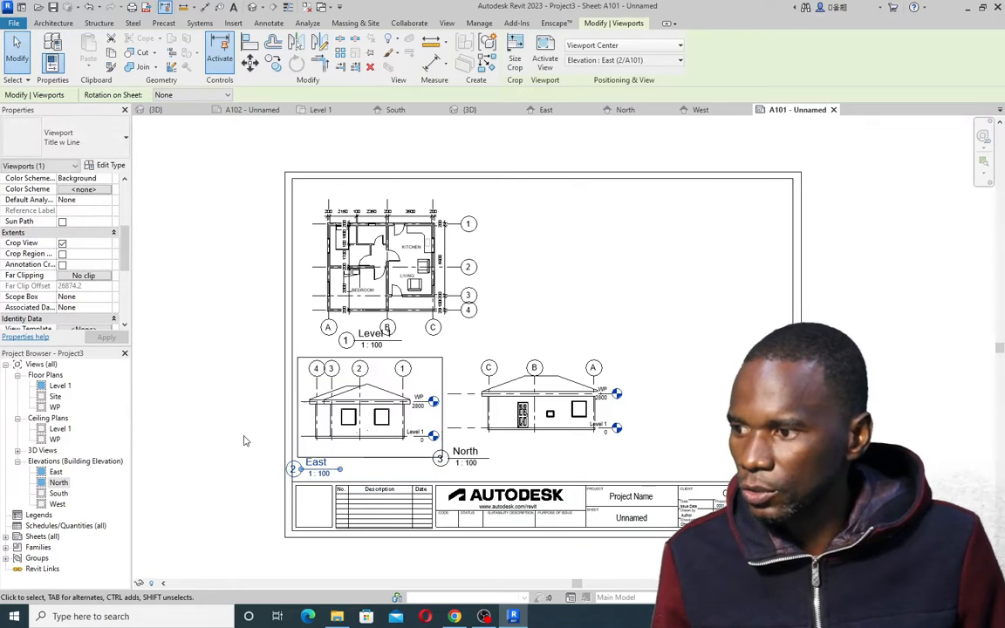
pyautogui.click(244, 440)
pyautogui.click(321, 473)
pyautogui.moveTo(321, 473); pyautogui.dragTo(353, 454)
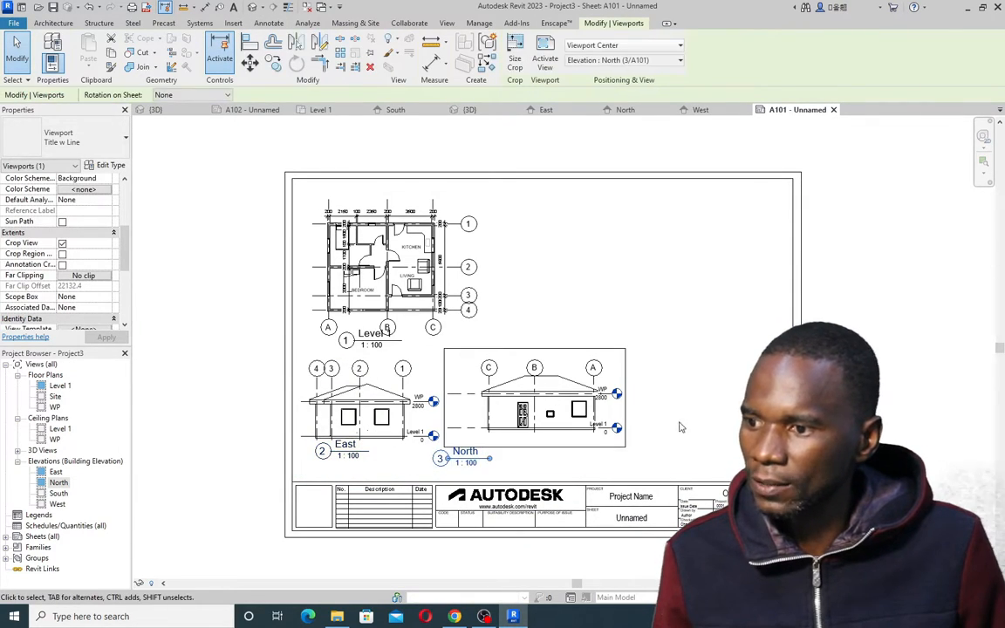
pyautogui.click(328, 496)
# Place the South elevation on the sheet to the right of the North elevation and shorten its title line
pyautogui.click(58, 493)
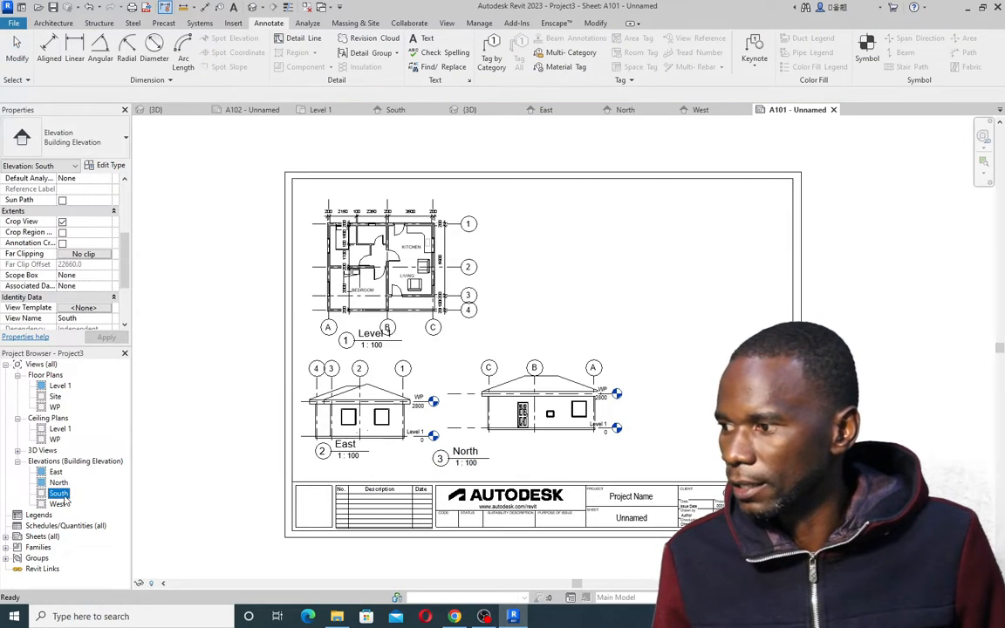
pyautogui.click(710, 418)
pyautogui.click(715, 427)
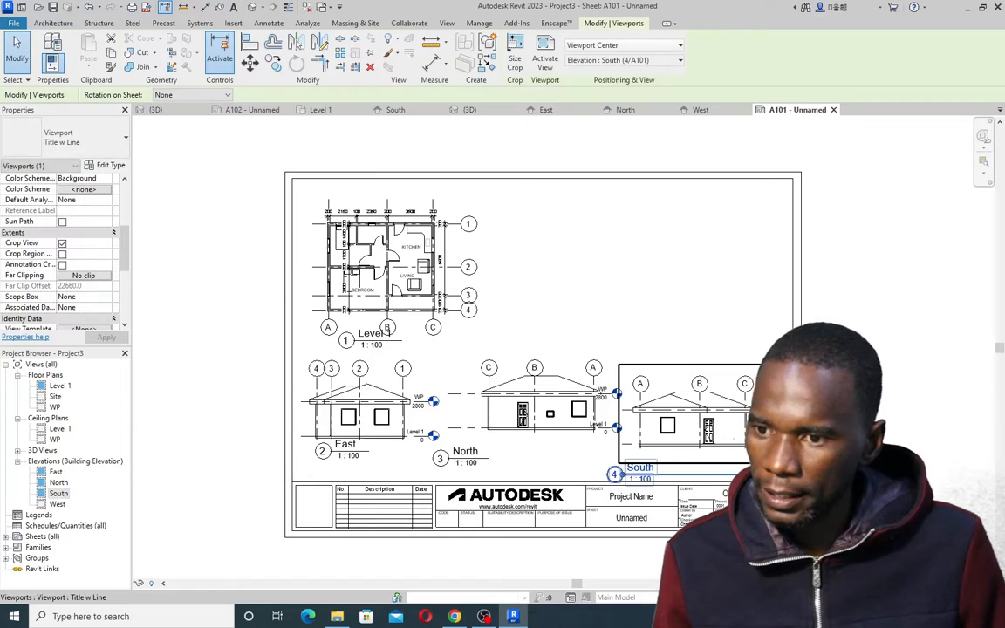
pyautogui.moveTo(673, 482); pyautogui.dragTo(673, 480)
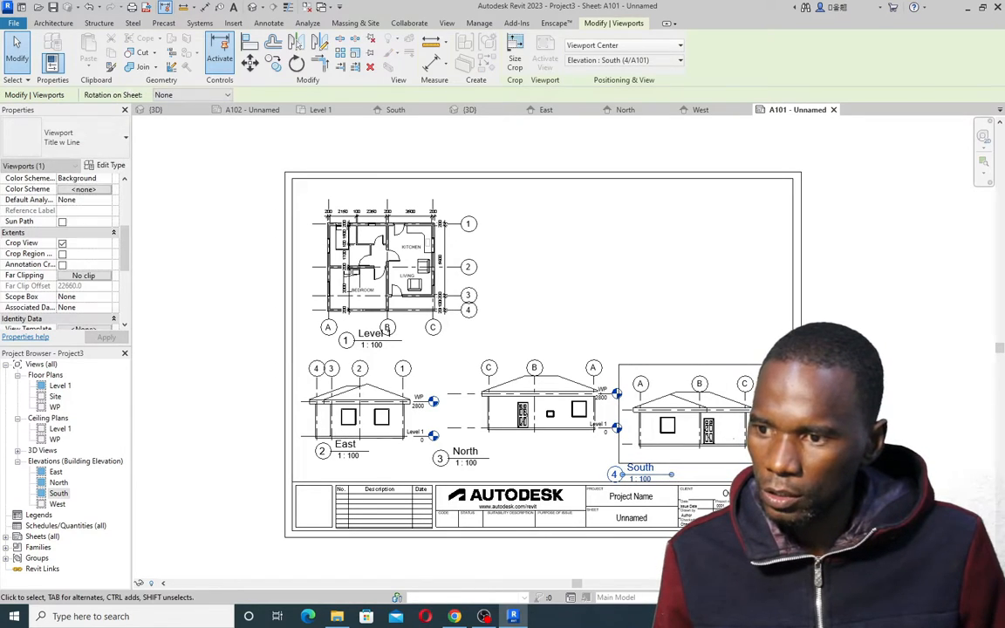
pyautogui.click(674, 482)
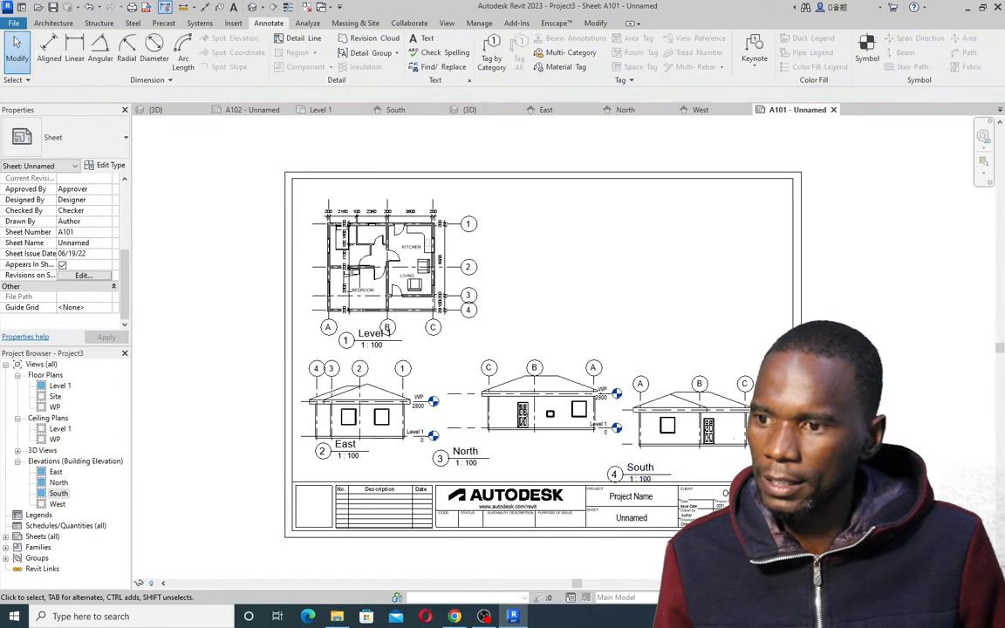
# Place the West elevation on the sheet to the right of the Level 1 floor plan
pyautogui.click(57, 504)
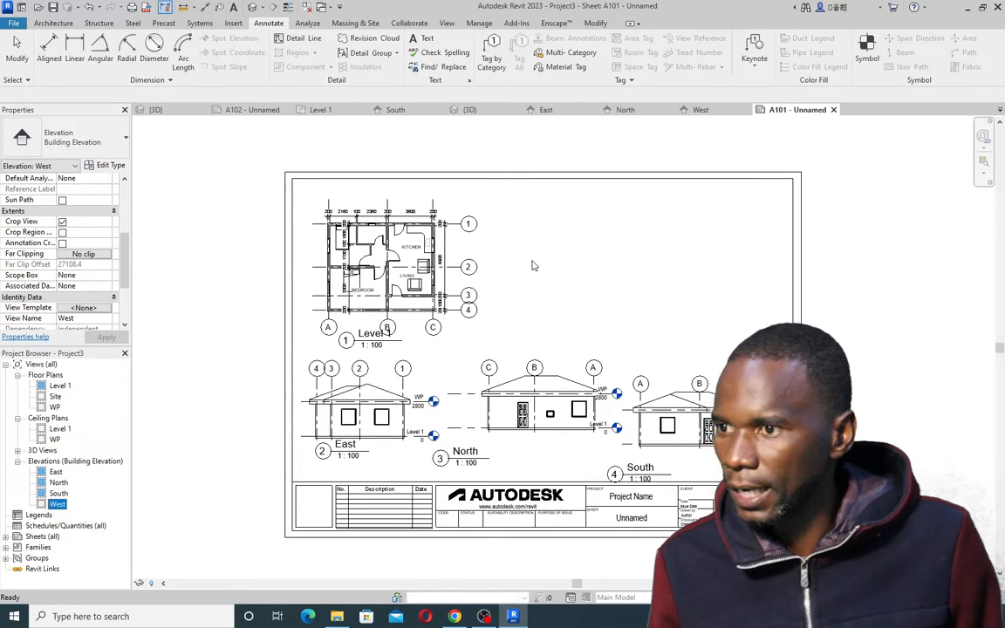
pyautogui.moveTo(534, 258); pyautogui.dragTo(535, 260)
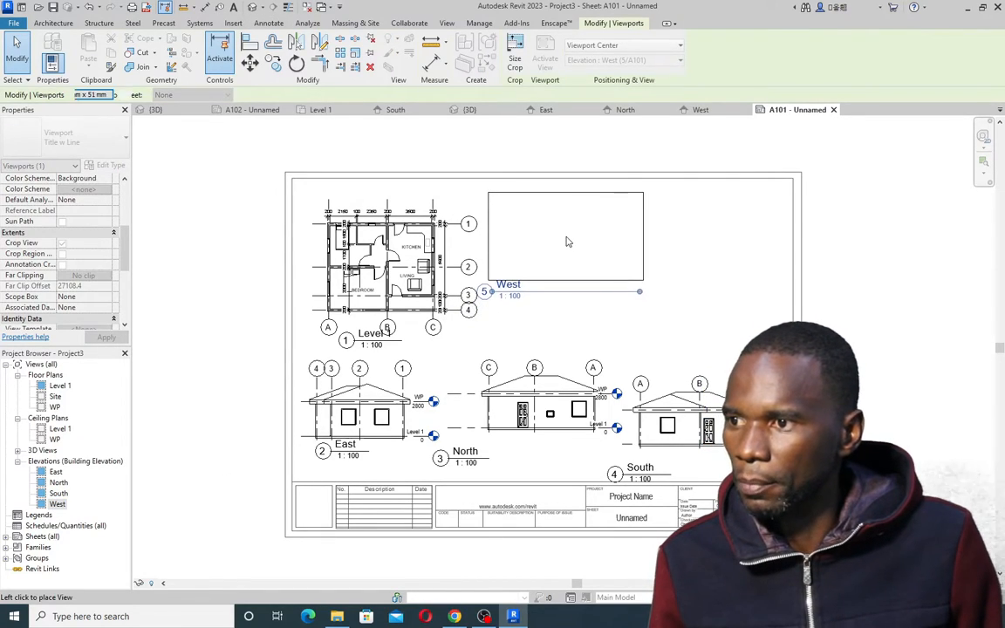
pyautogui.click(566, 242)
pyautogui.click(623, 339)
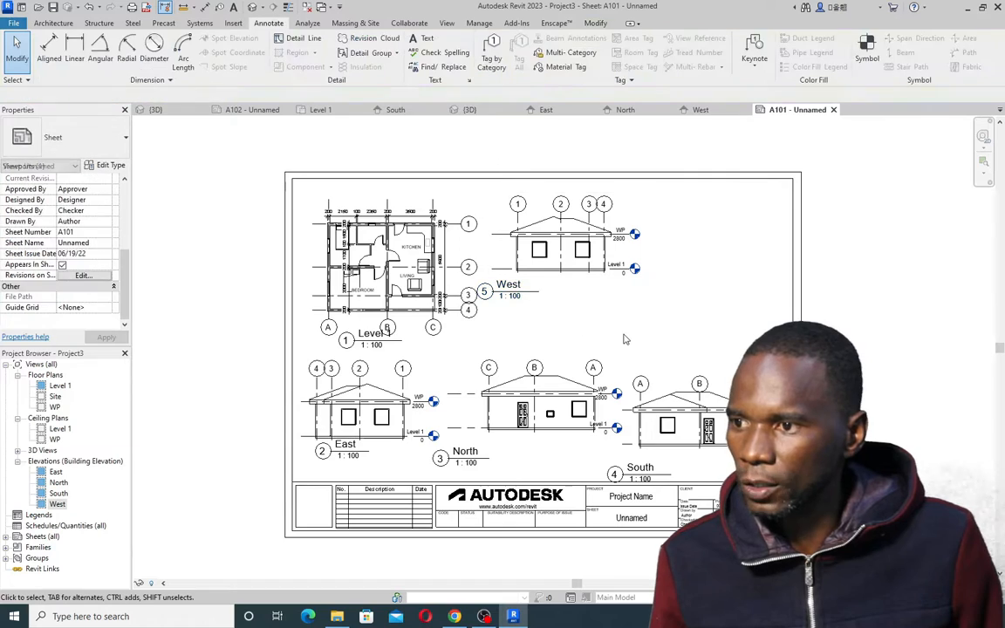
pyautogui.scroll(2, 420, 268)
pyautogui.scroll(-2, 436, 272)
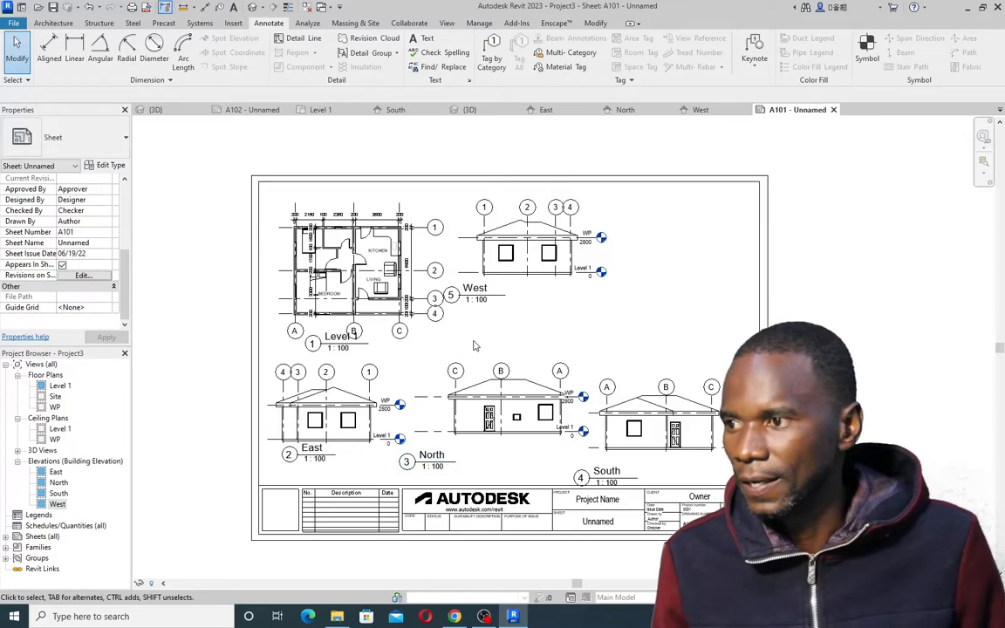
pyautogui.scroll(2, 474, 346)
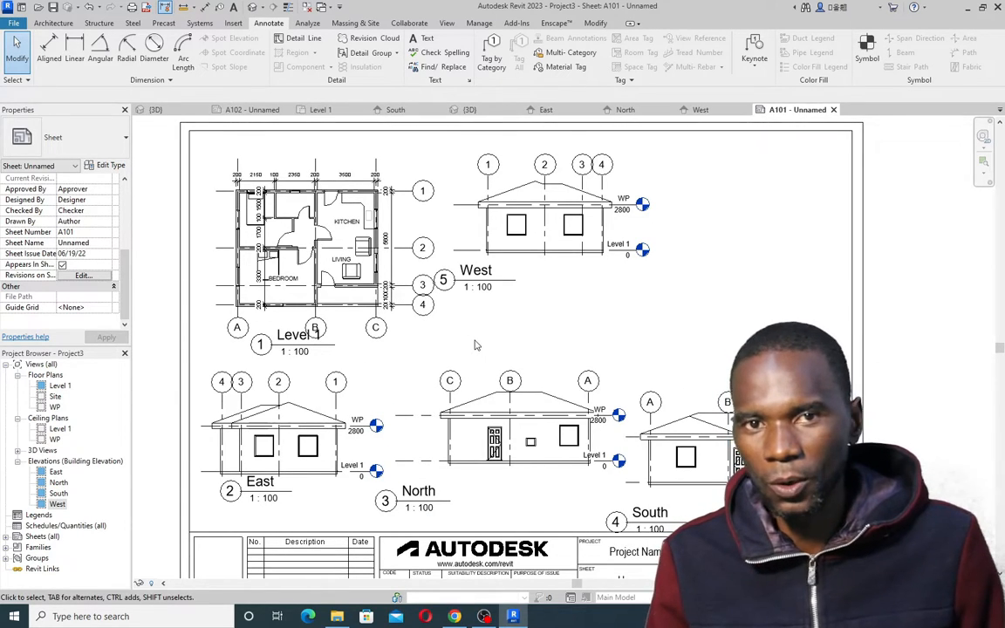
pyautogui.scroll(-2, 470, 344)
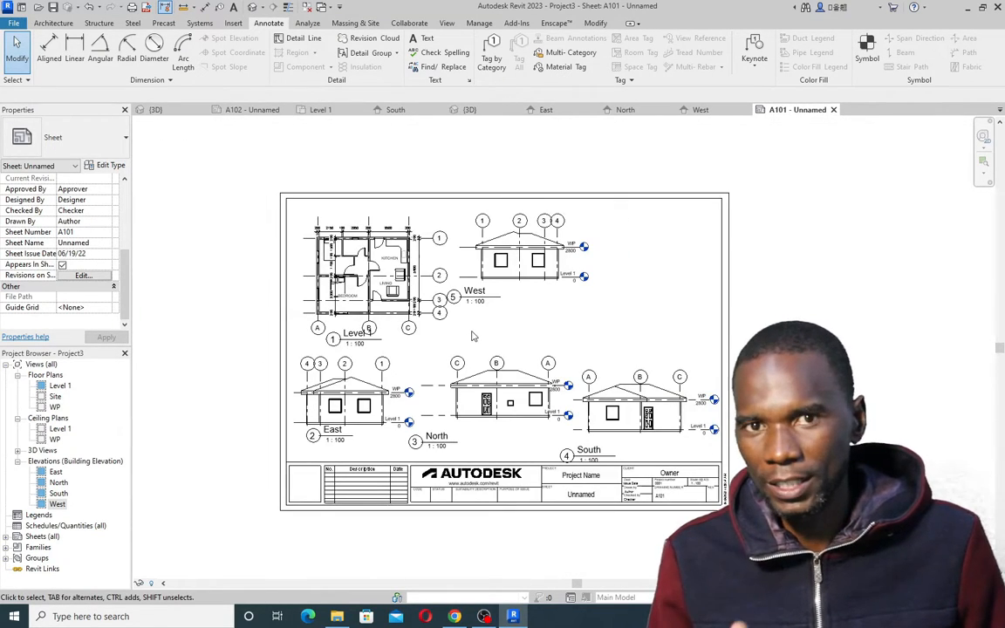
pyautogui.scroll(2, 475, 335)
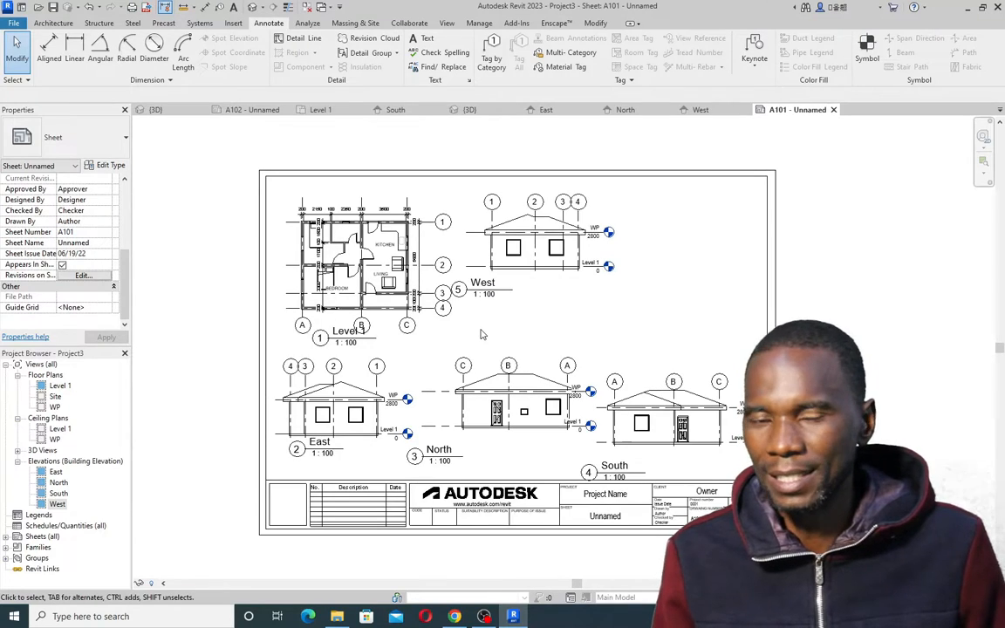
pyautogui.scroll(-1, 474, 340)
pyautogui.scroll(1, 527, 349)
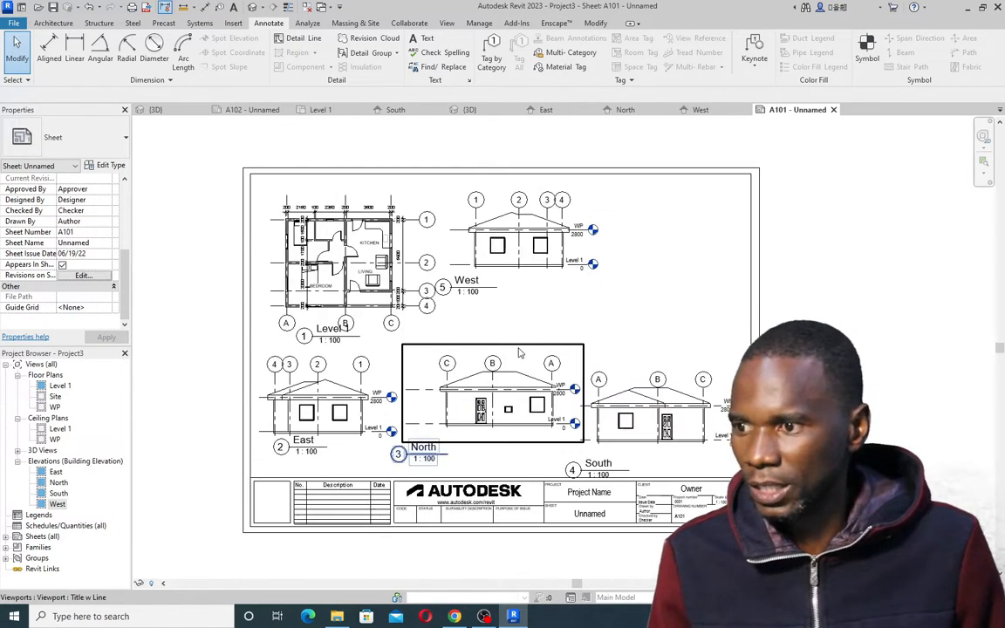
# Place the {3D} view on the sheet in the empty space above the South elevation and shorten its title line
pyautogui.scroll(1, 443, 343)
pyautogui.scroll(-1, 440, 340)
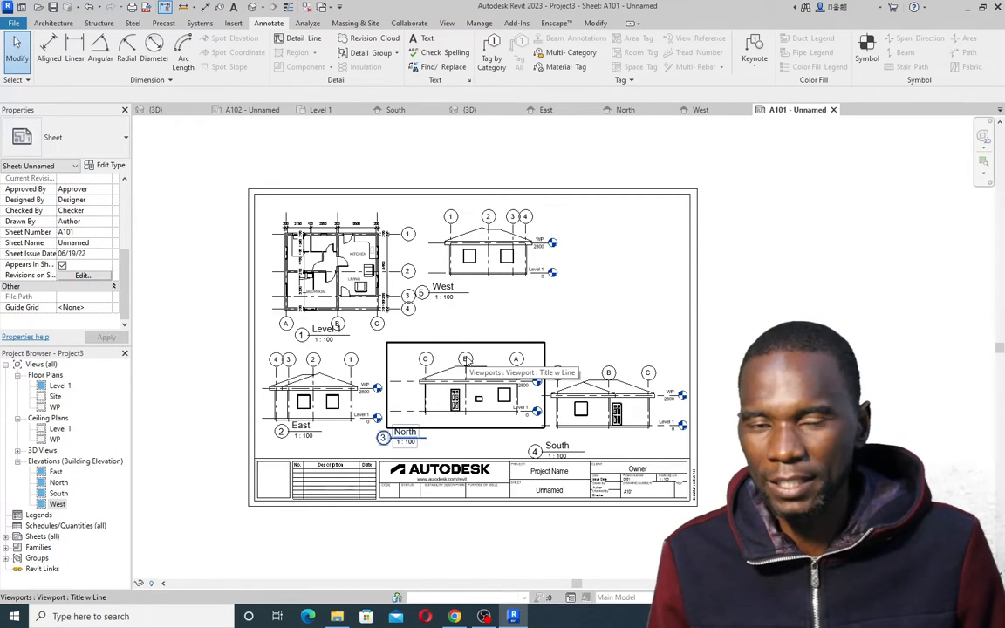
pyautogui.scroll(2, 379, 283)
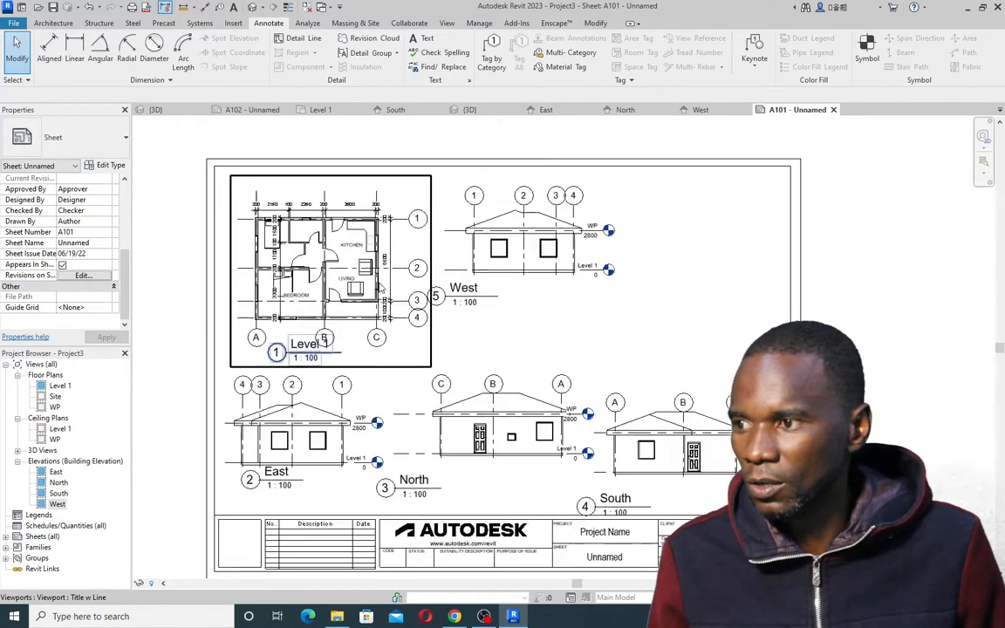
pyautogui.scroll(-2, 476, 368)
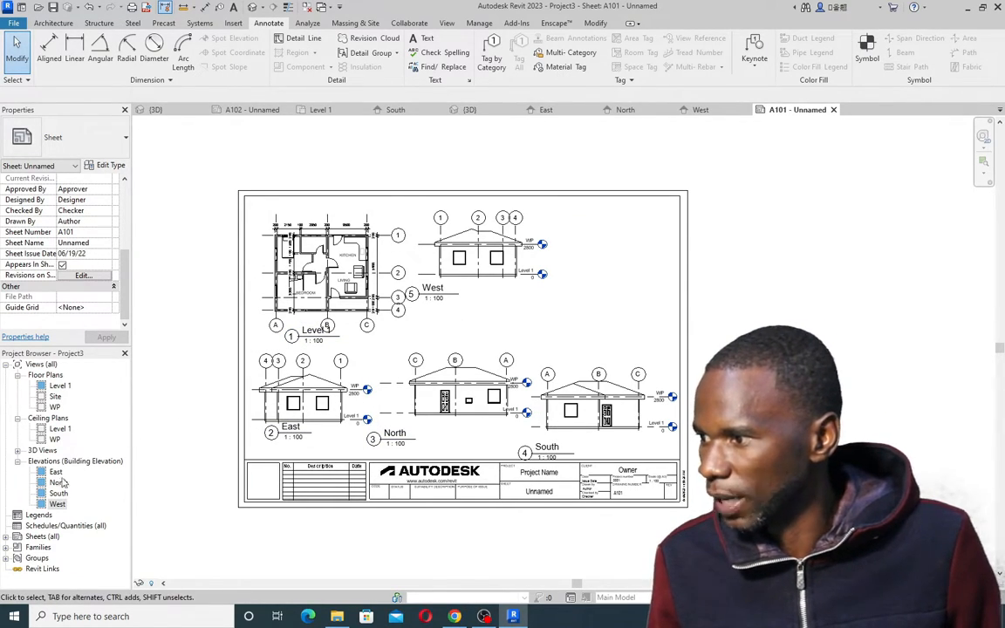
pyautogui.click(18, 451)
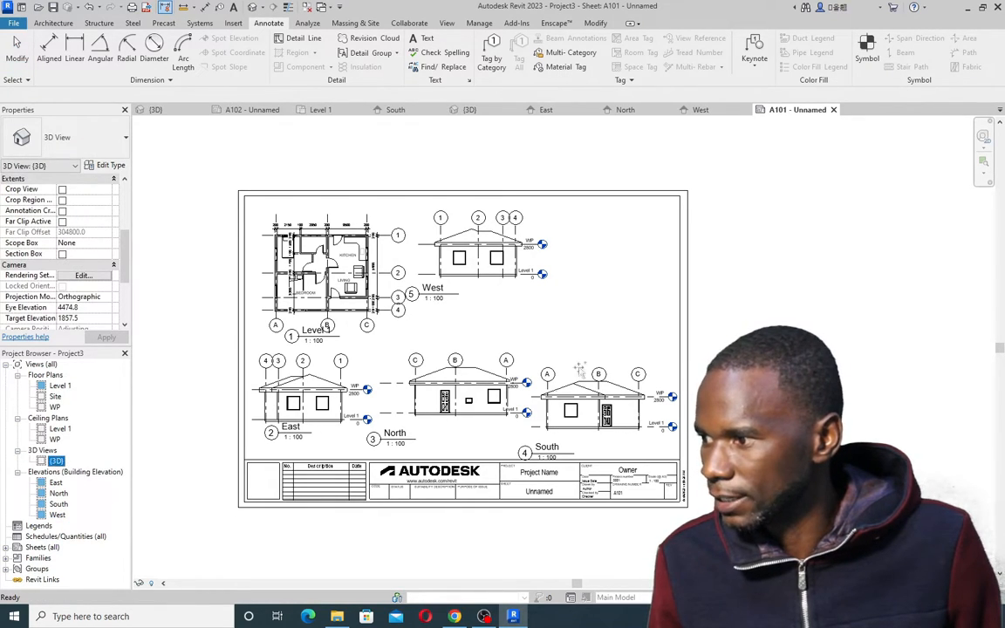
pyautogui.moveTo(640, 307); pyautogui.dragTo(613, 317)
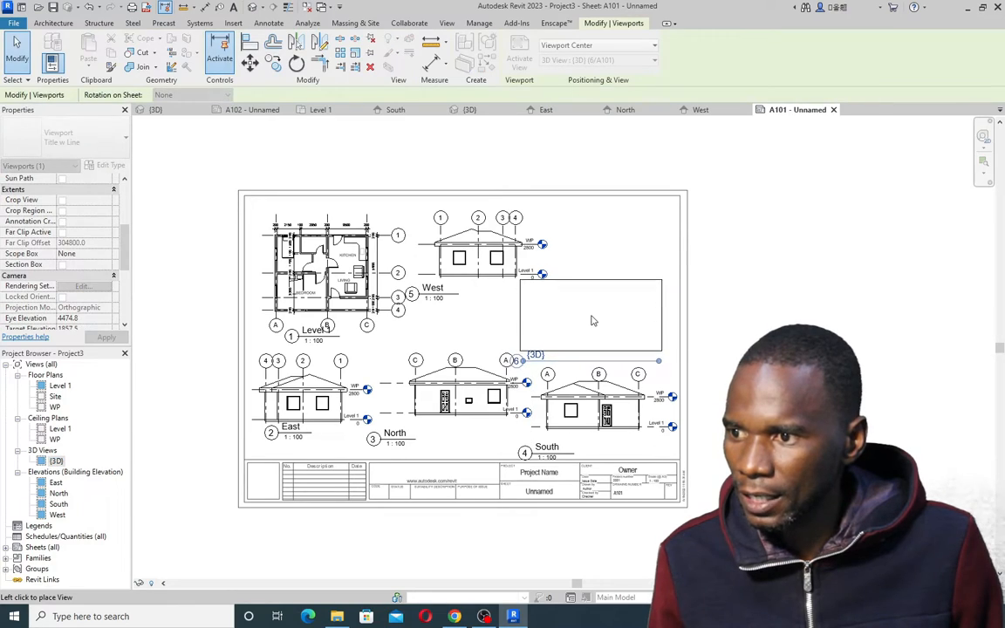
pyautogui.click(595, 316)
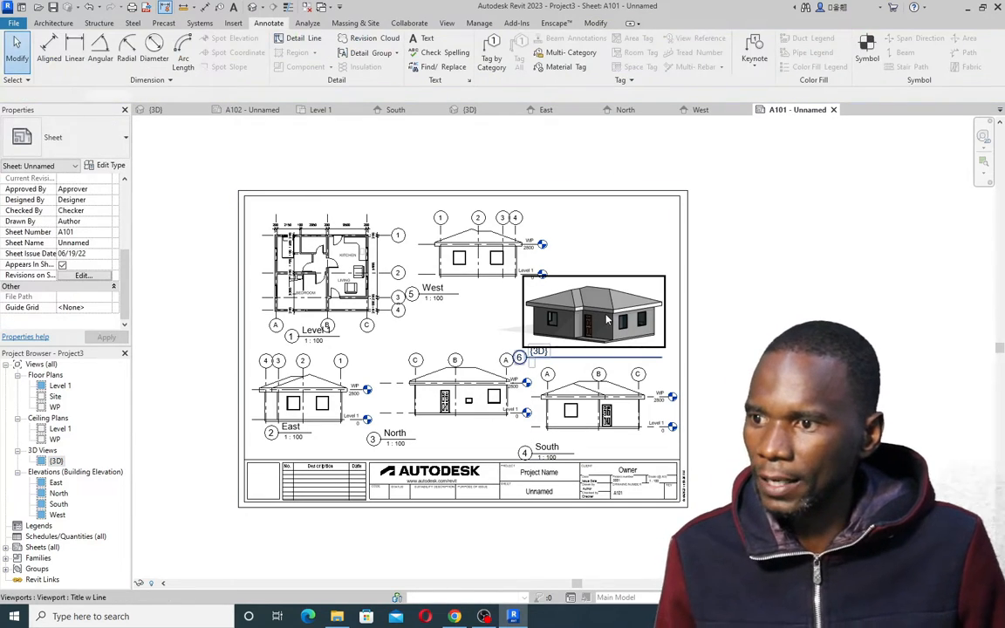
pyautogui.click(661, 360)
pyautogui.click(485, 319)
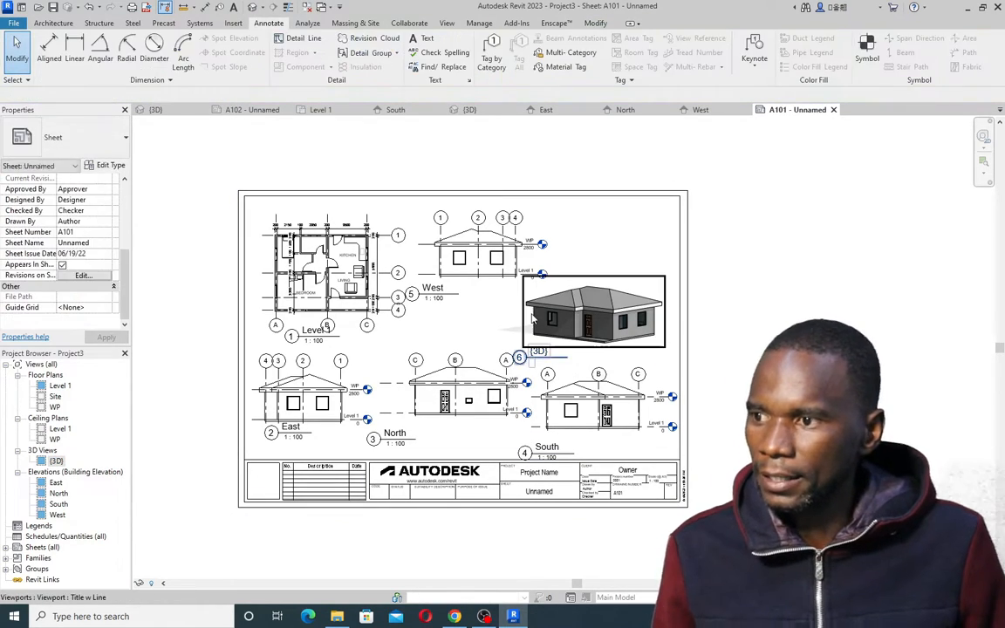
pyautogui.scroll(2, 475, 315)
pyautogui.scroll(-1, 464, 317)
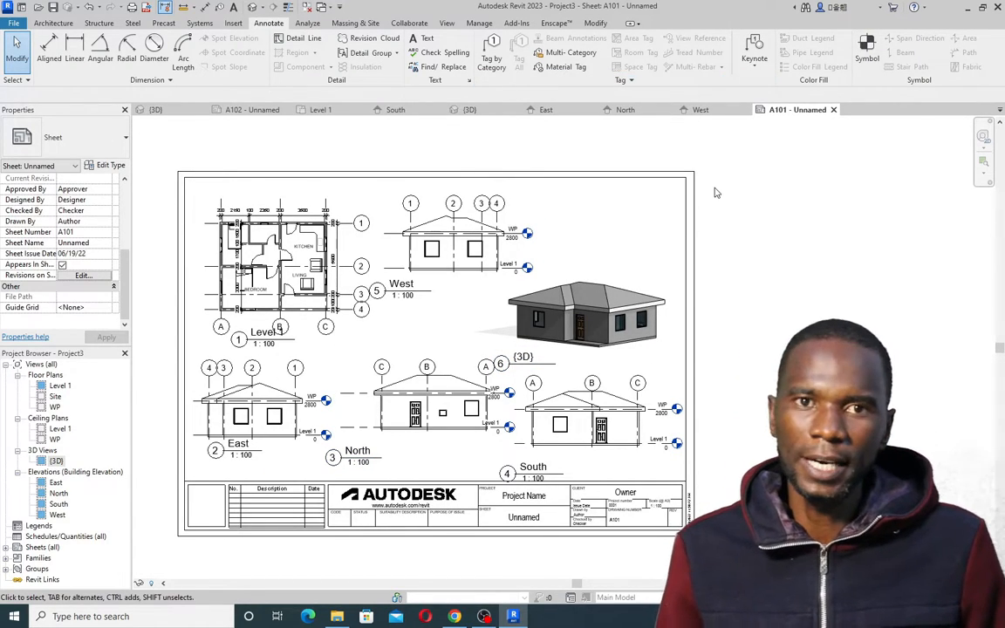
# Look at the finished house in the 3D view and return to sheet A101
pyautogui.click(470, 110)
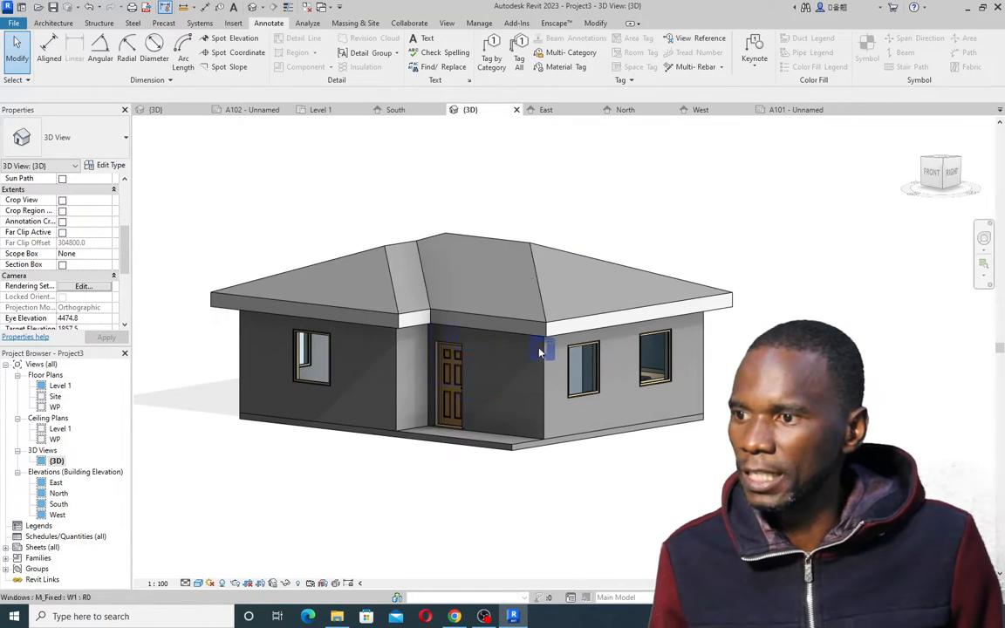
pyautogui.click(802, 116)
pyautogui.scroll(-2, 860, 284)
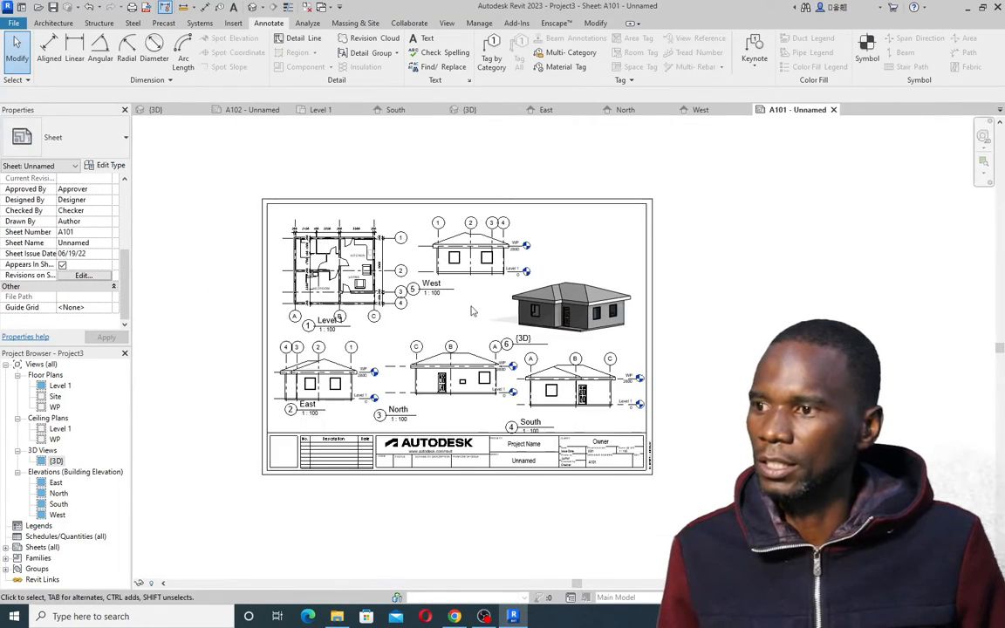